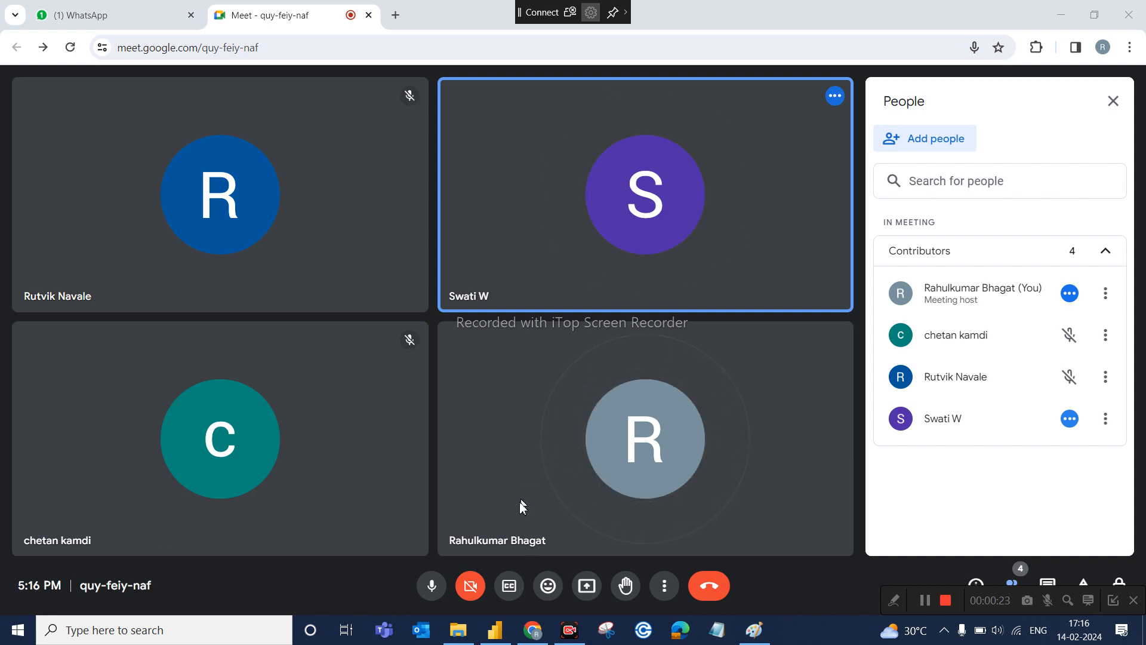
# Present the entire screen to the participants of the Google Meet call
pyautogui.click(587, 587)
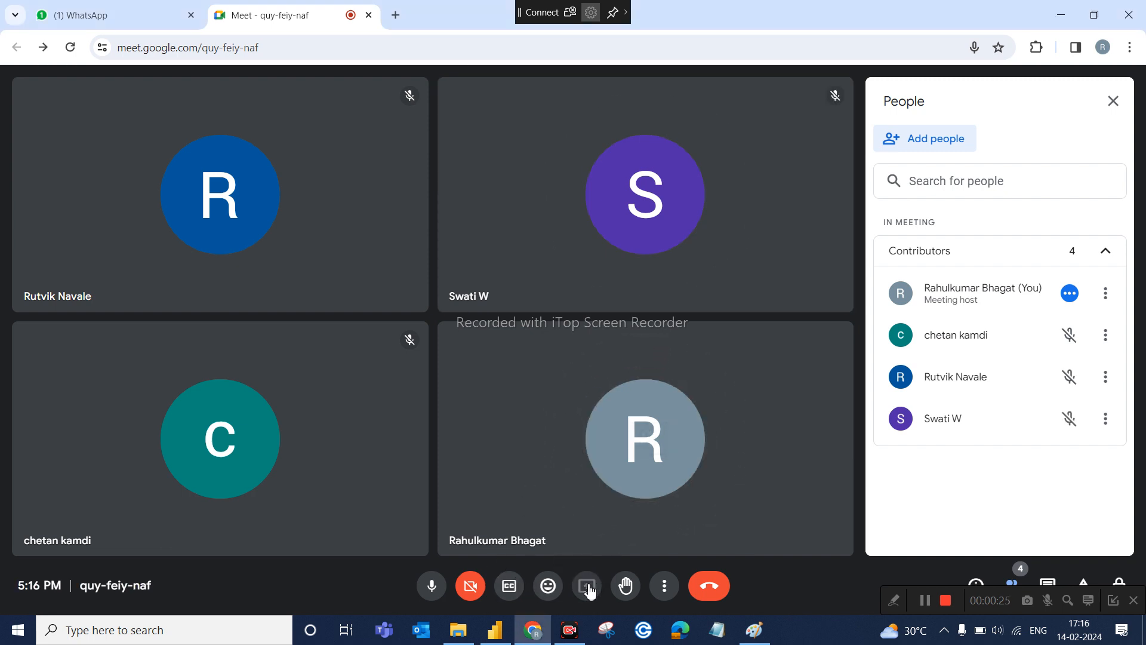
pyautogui.click(692, 136)
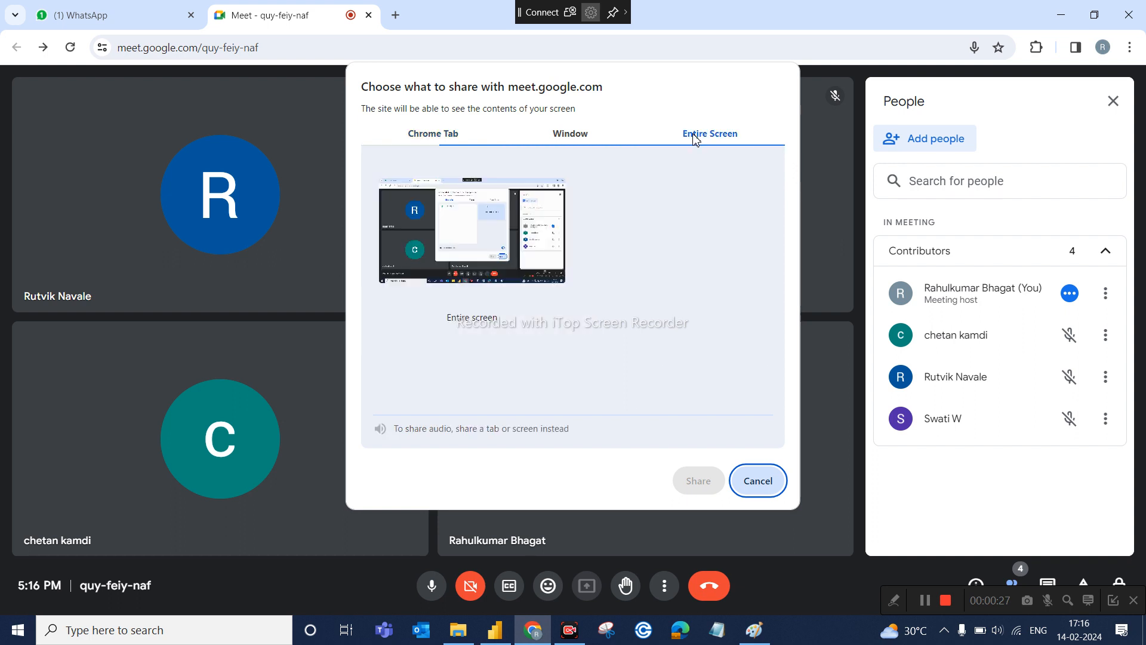
pyautogui.click(500, 234)
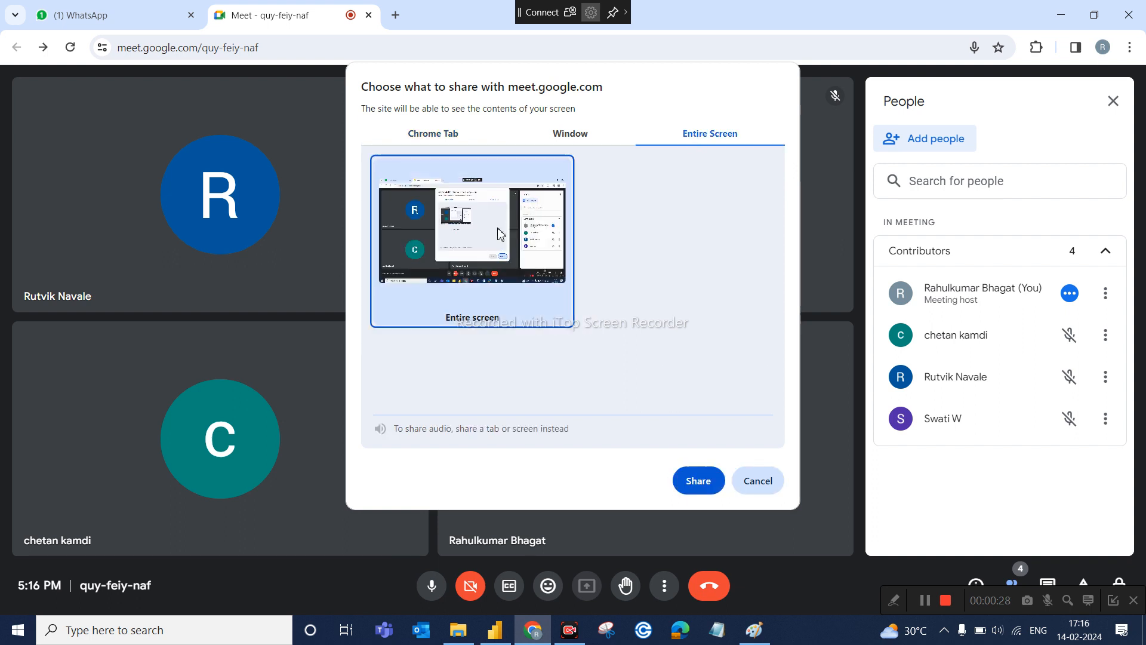
pyautogui.click(695, 489)
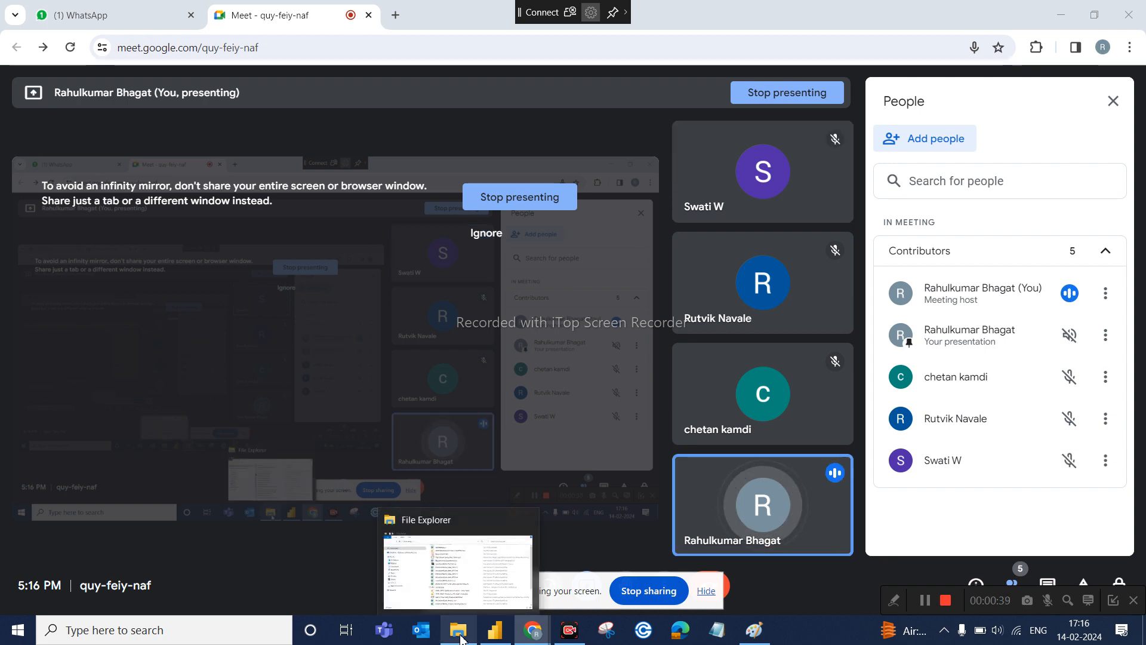
# Switch to Power BI Desktop, open the Power Query Editor and start a new Folder data source
pyautogui.click(494, 640)
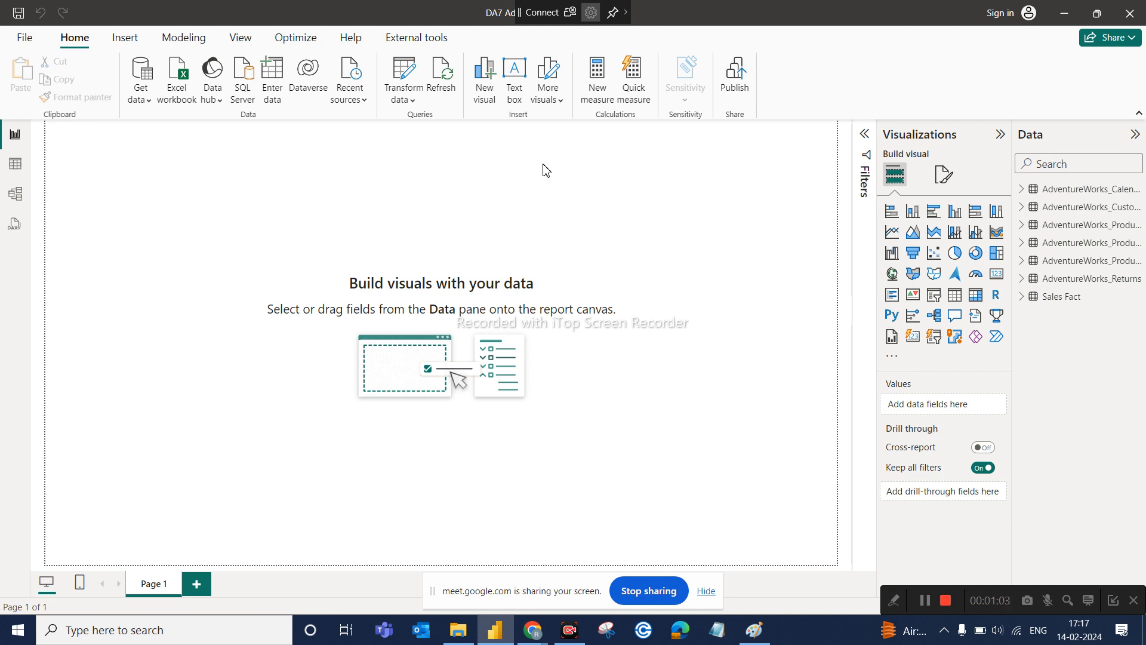
pyautogui.click(400, 79)
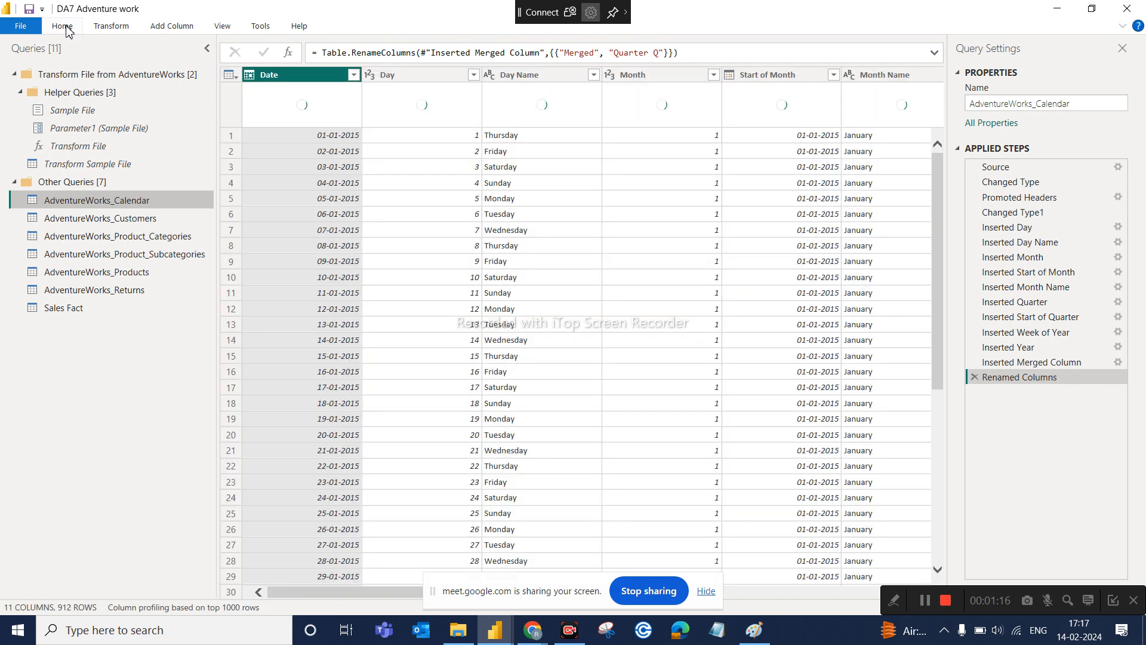
pyautogui.click(66, 29)
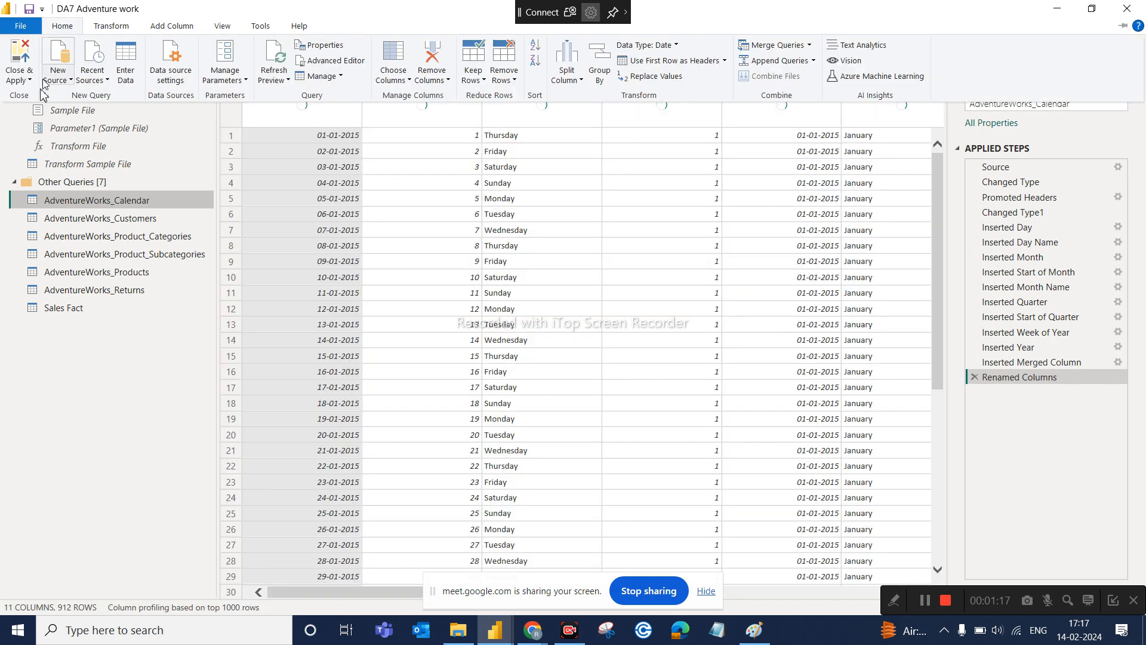
pyautogui.click(67, 81)
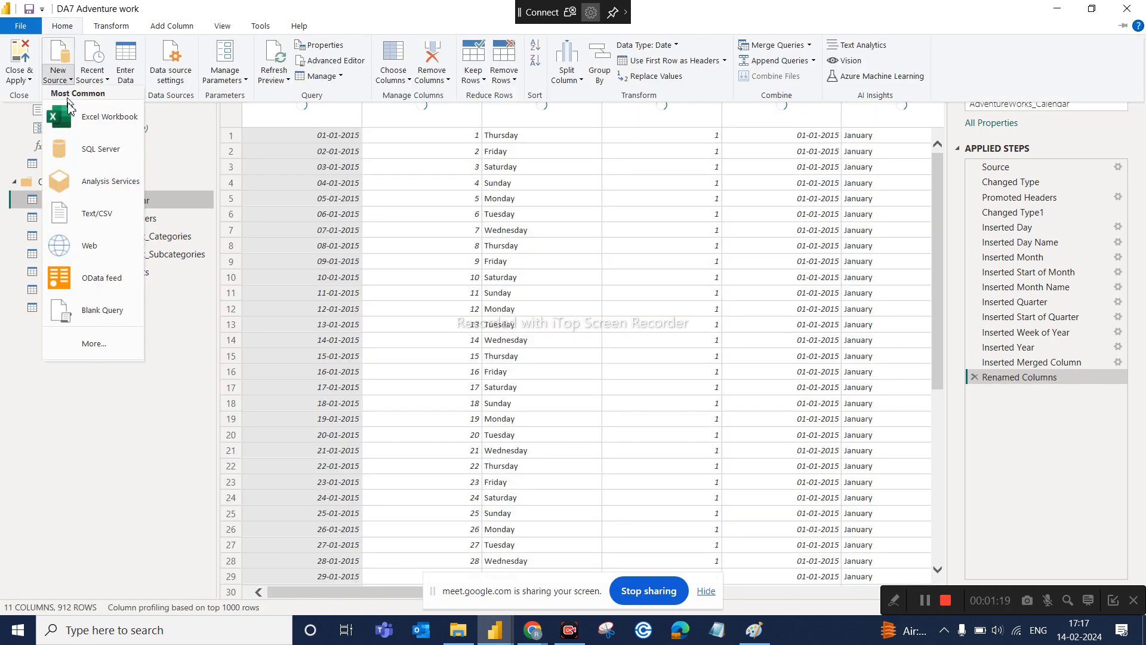
pyautogui.click(92, 348)
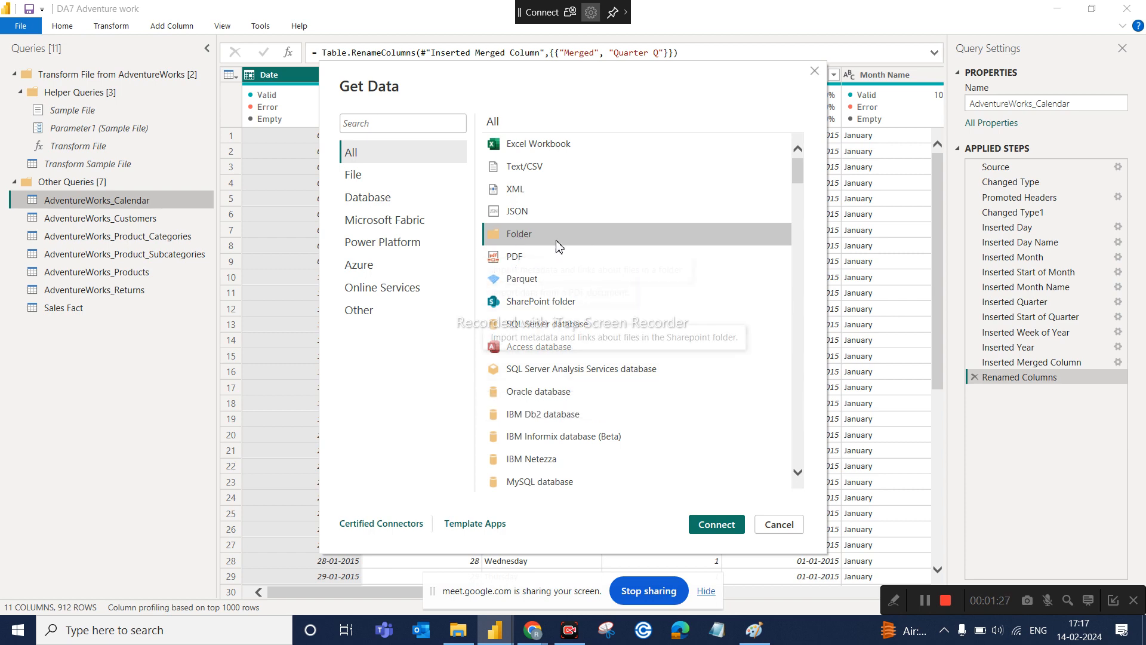
pyautogui.click(720, 526)
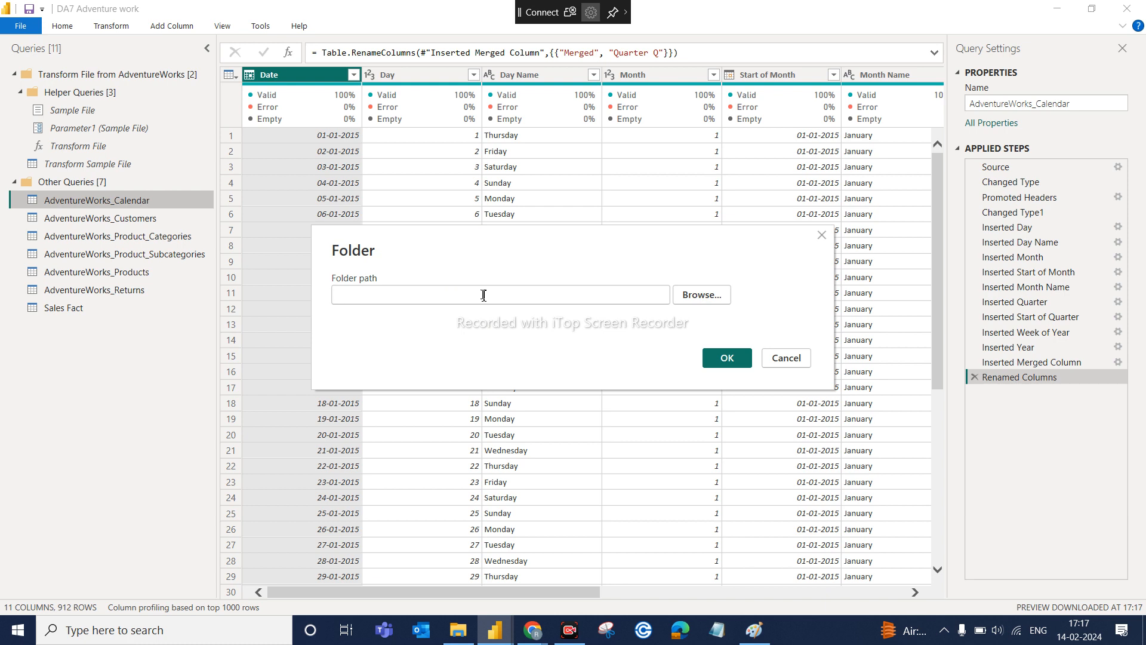
# Choose D:\AdventureWorks as the source folder and bring up the preview of its files
pyautogui.click(721, 295)
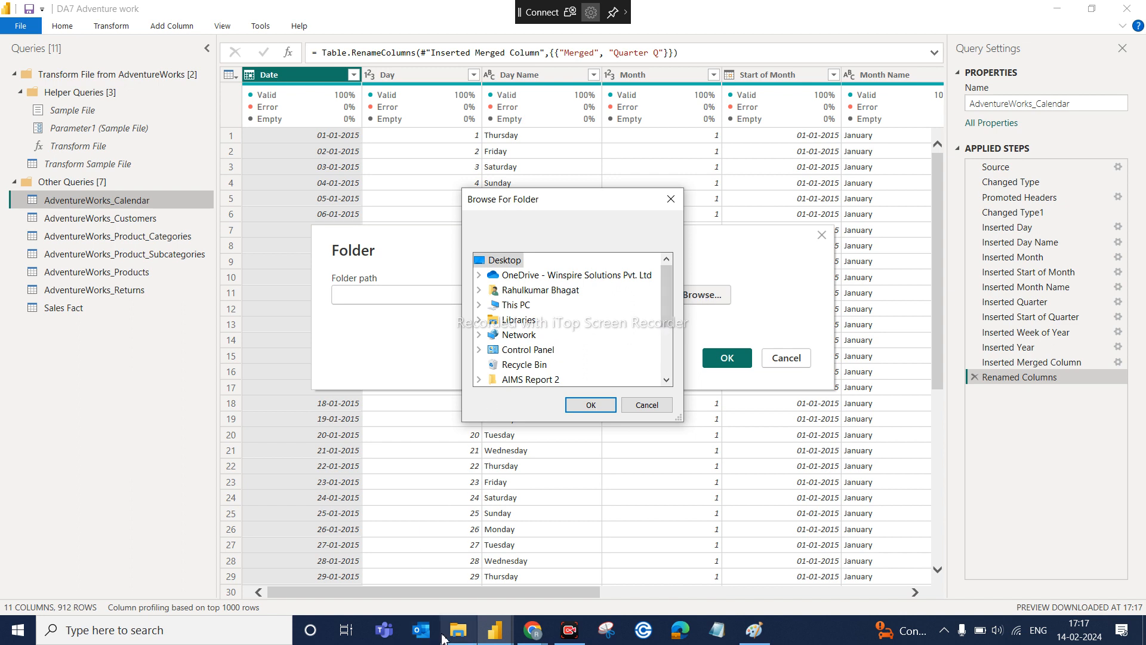
pyautogui.scroll(-2, 536, 352)
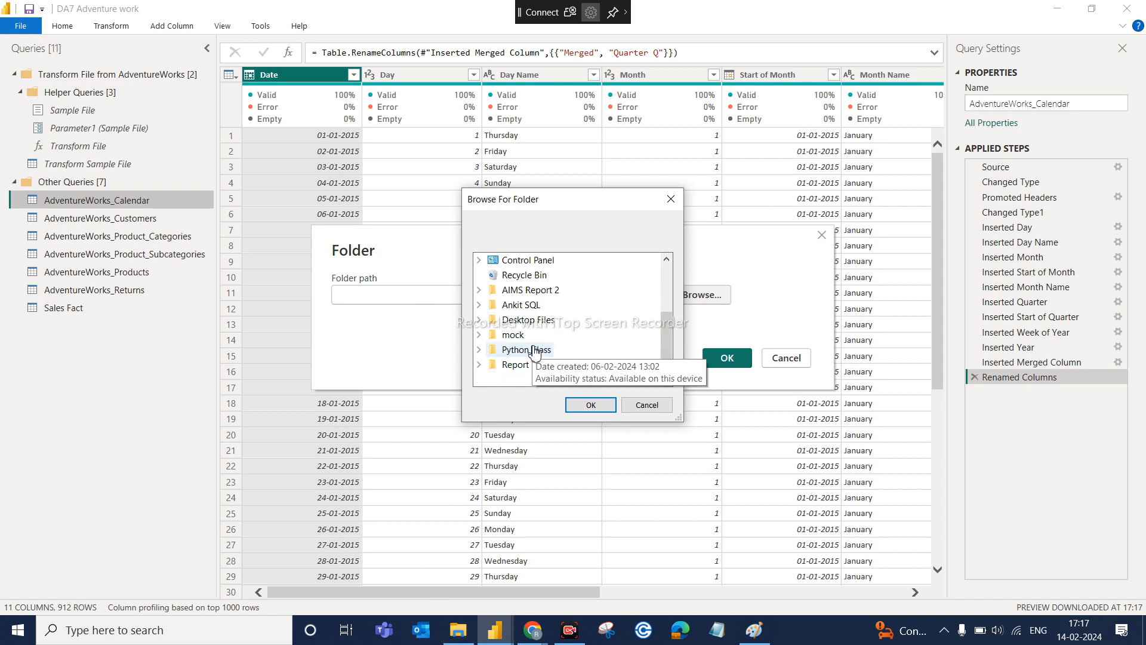
pyautogui.scroll(1, 536, 347)
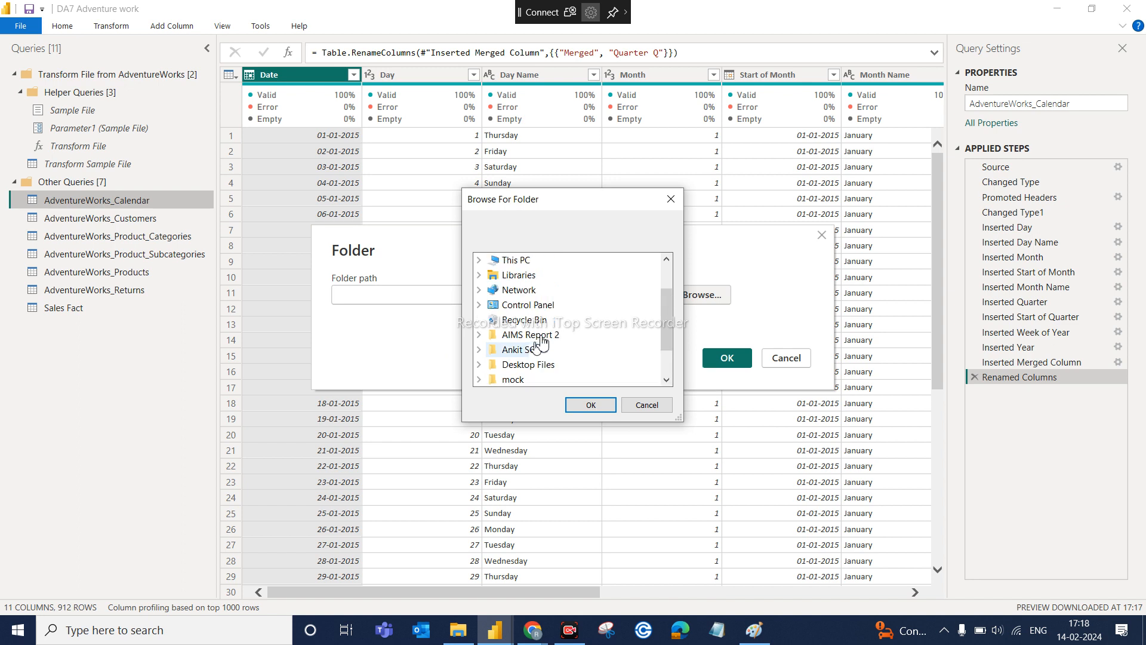
pyautogui.doubleClick(514, 263)
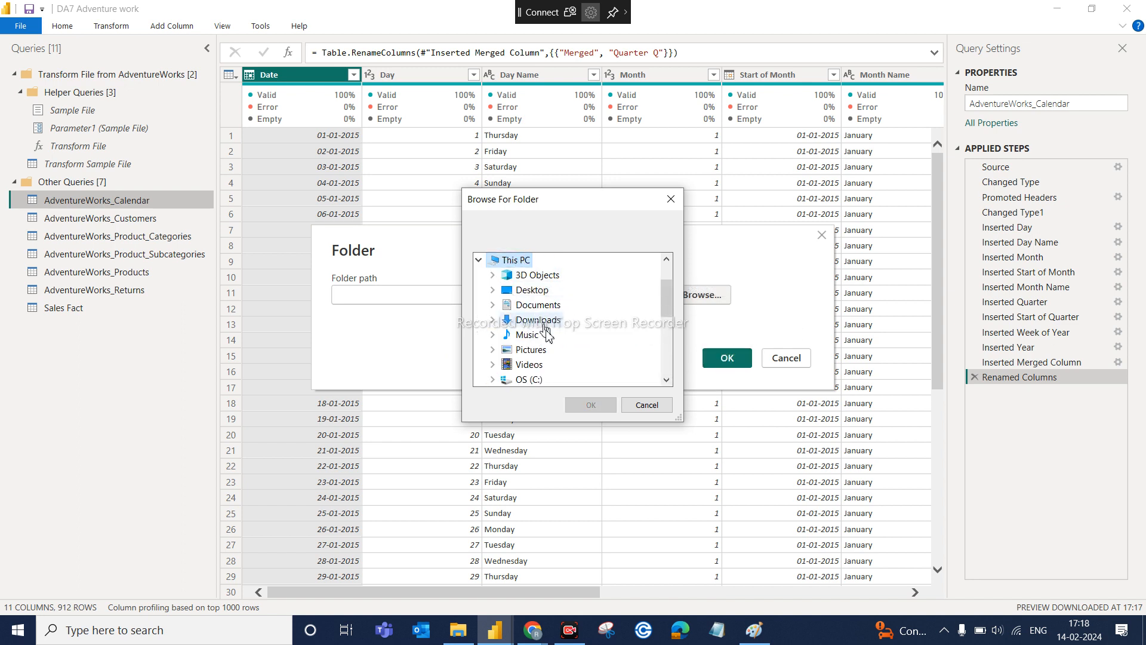
pyautogui.scroll(-2, 546, 334)
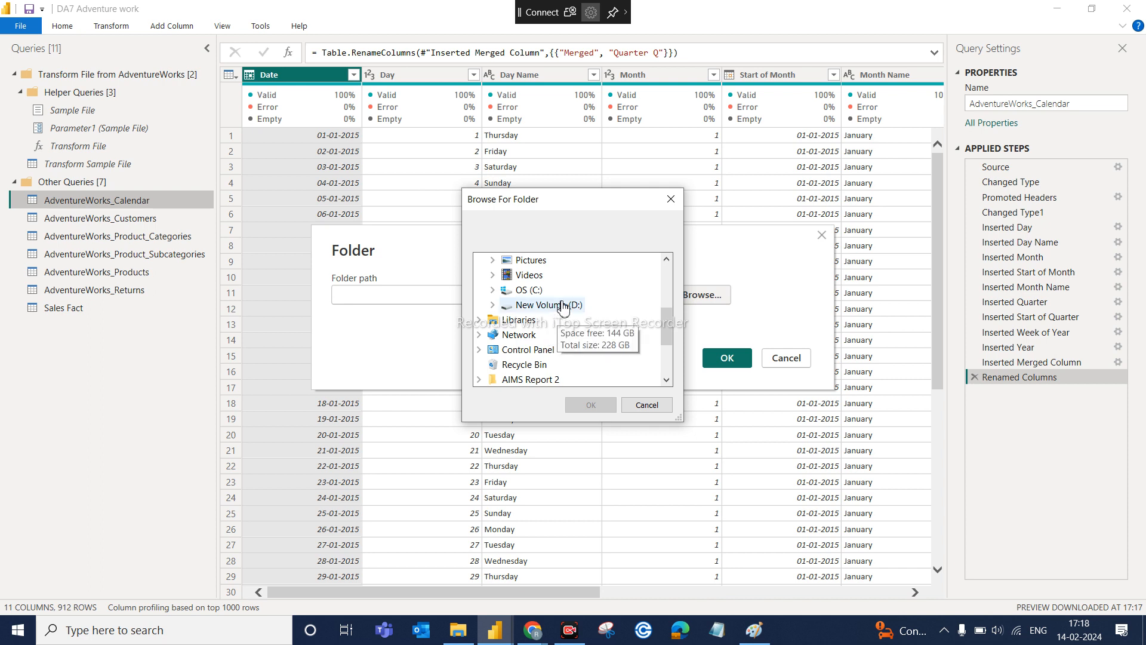
pyautogui.doubleClick(563, 305)
pyautogui.click(565, 282)
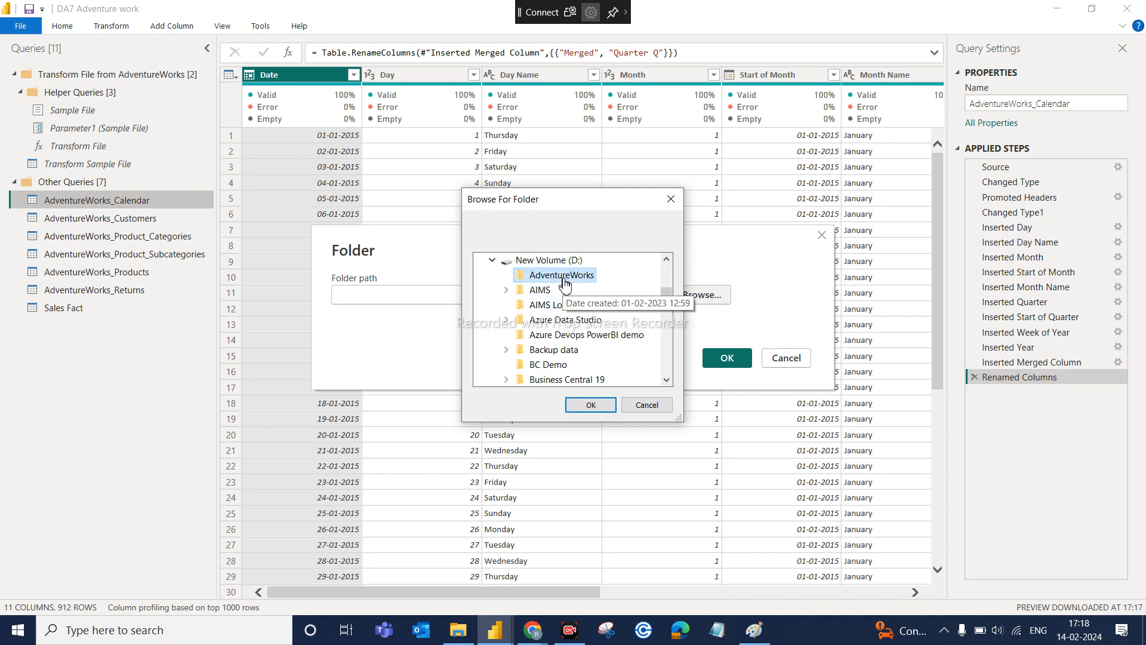
pyautogui.click(590, 406)
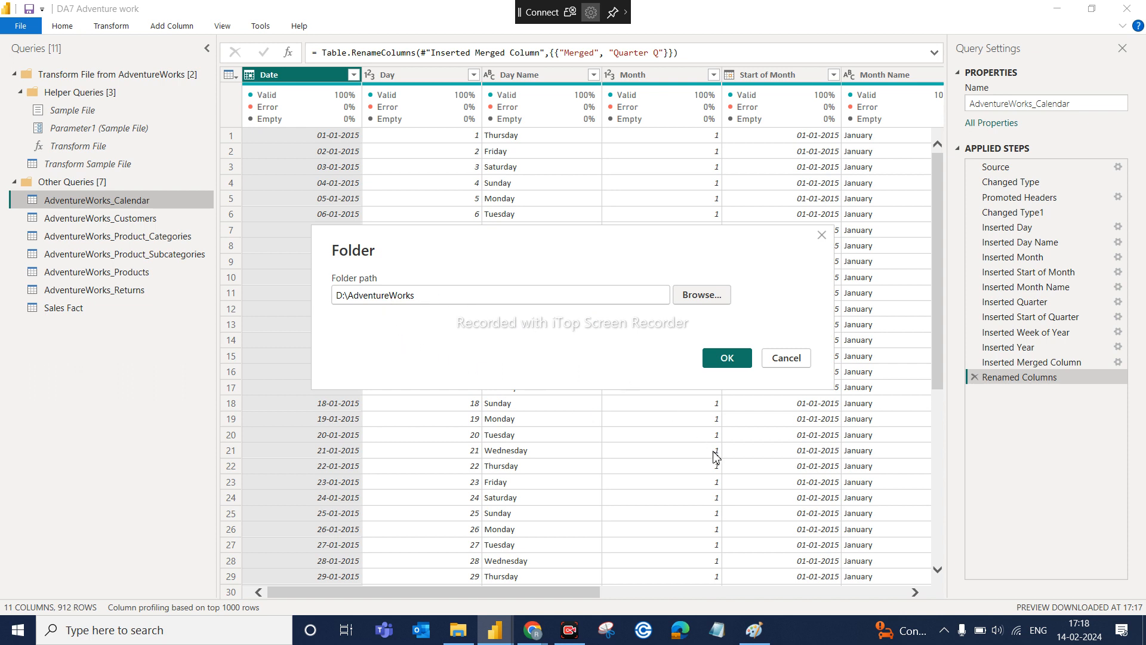
pyautogui.click(725, 359)
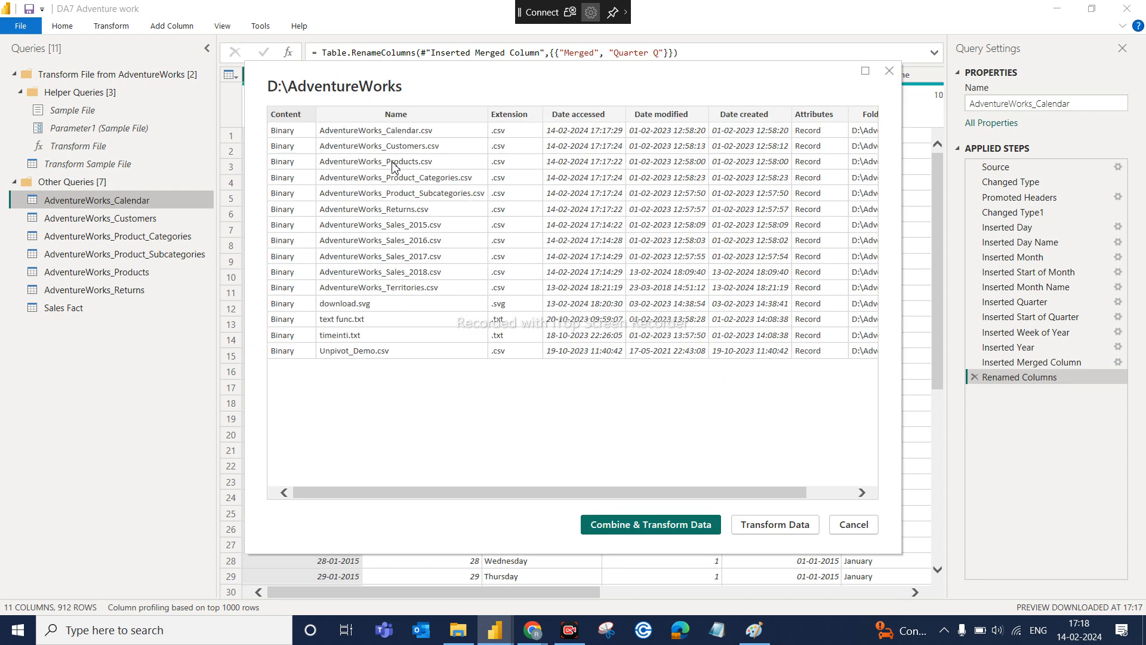
# Look at the AdventureWorks folder on drive D: in File Explorer, and return to the Power Query file preview
pyautogui.click(458, 630)
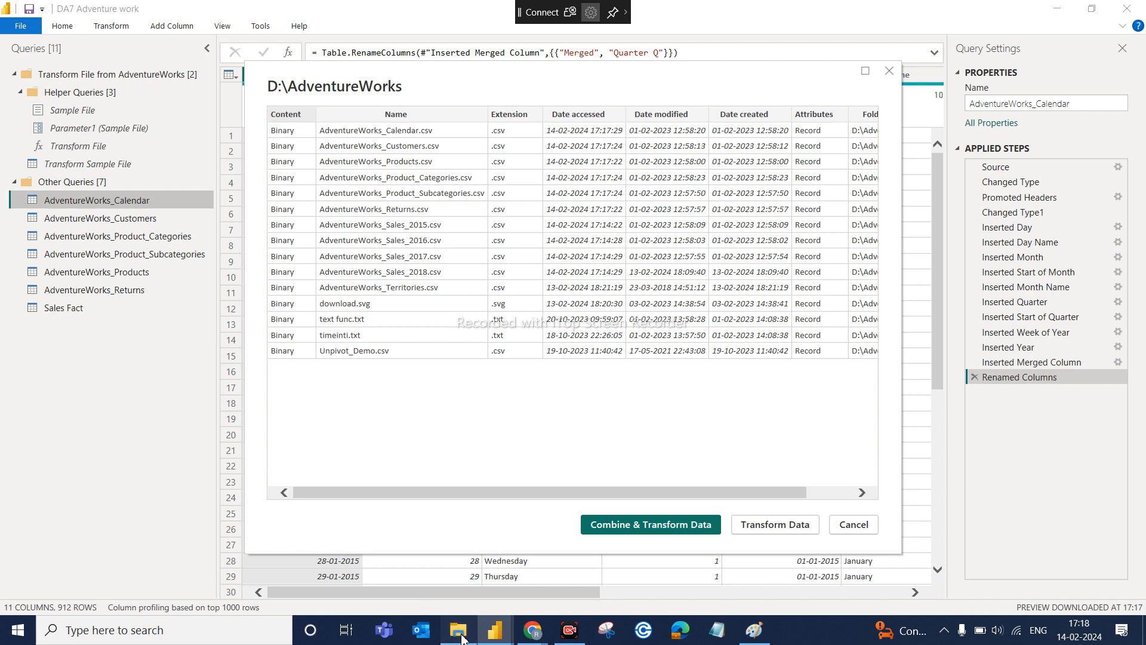
pyautogui.click(327, 340)
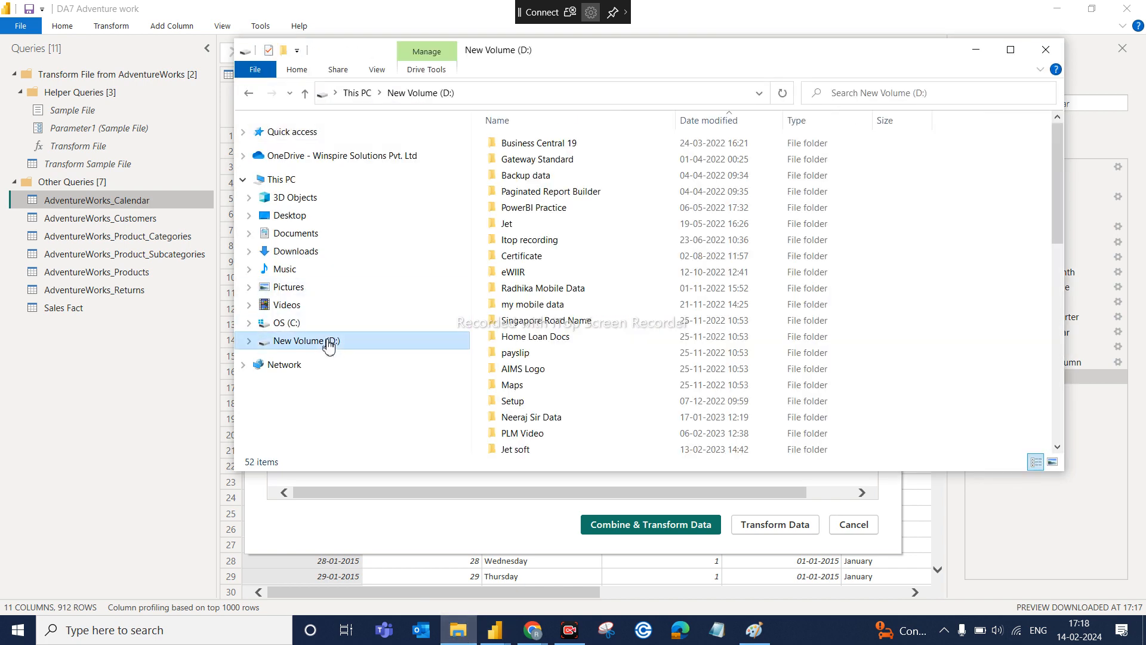
pyautogui.scroll(-10, 553, 367)
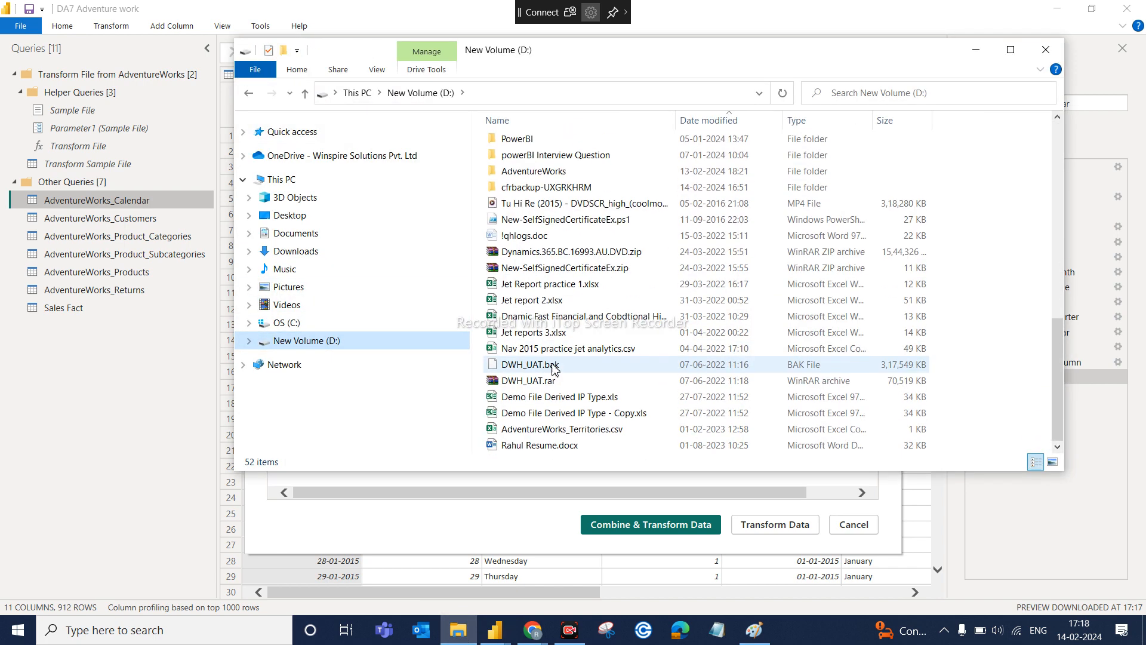
pyautogui.doubleClick(558, 172)
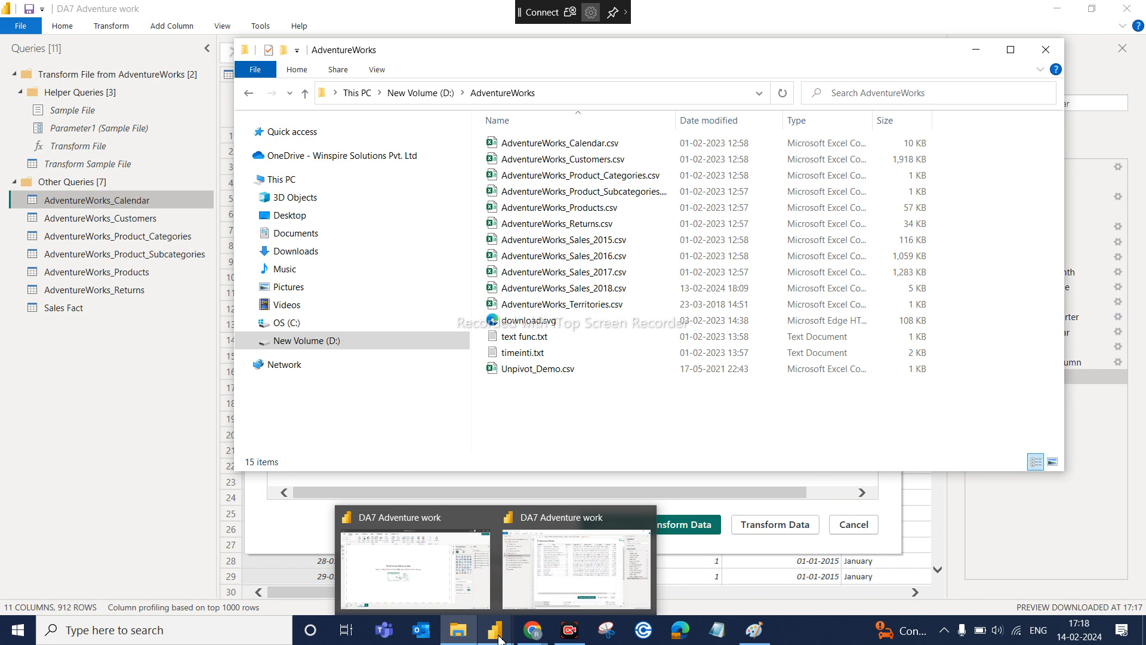
pyautogui.click(536, 583)
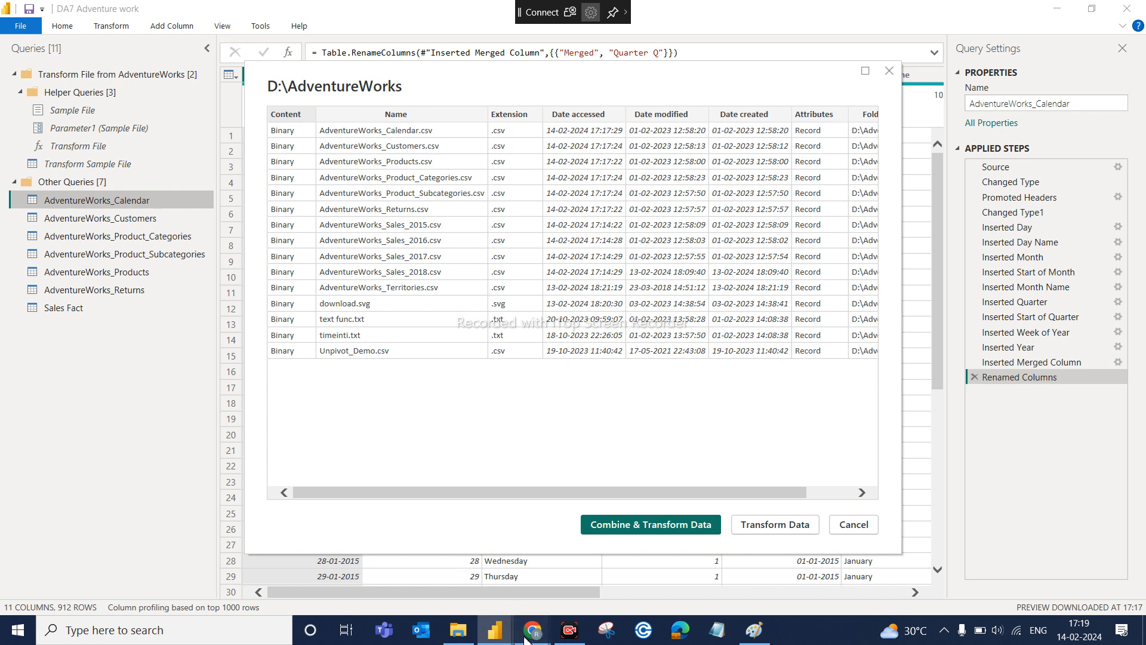
# Switch to the Google Meet call and admit the participant waiting to join
pyautogui.moveTo(532, 630)
pyautogui.click(480, 565)
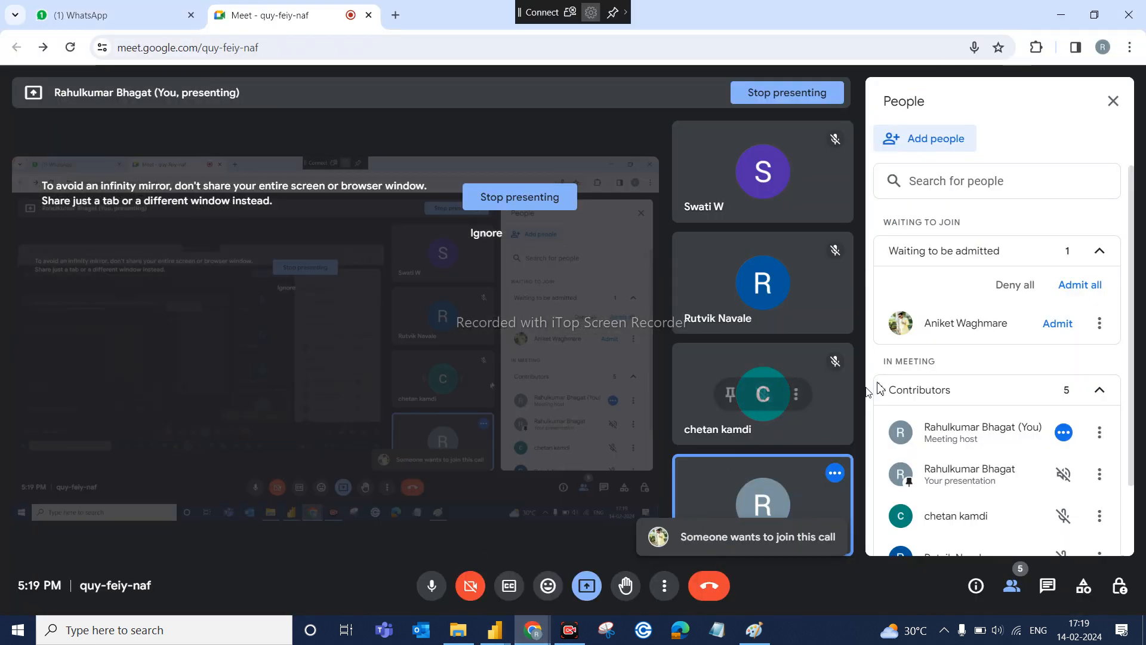
pyautogui.click(1056, 327)
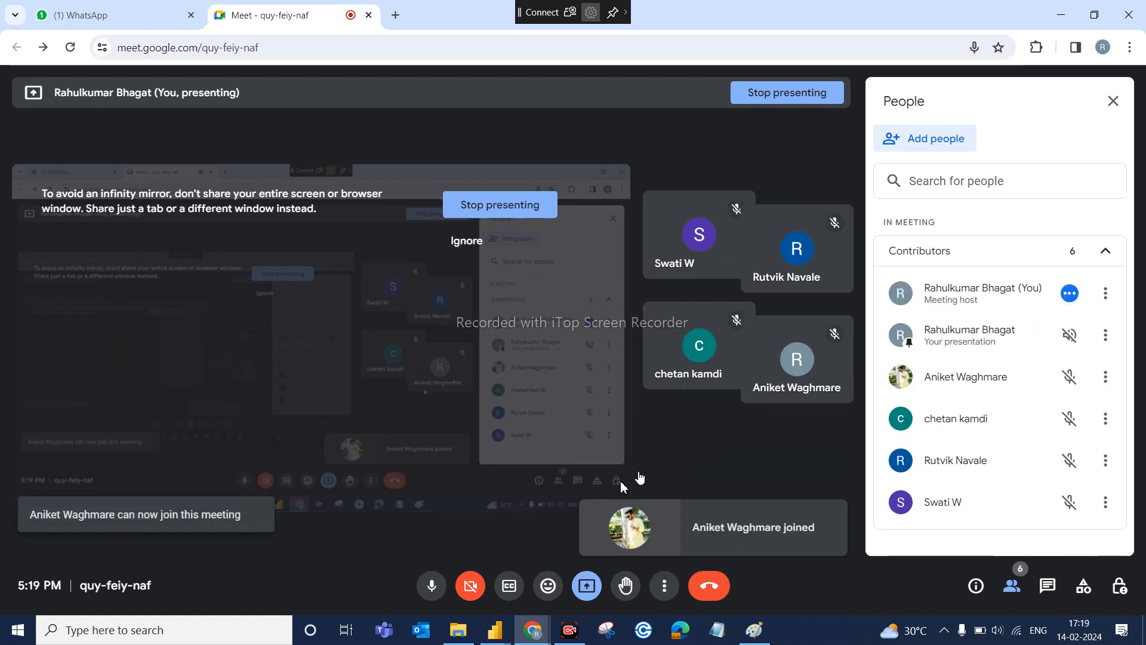
# Return to Power Query and load the folder's file list as a query with Transform Data, without combining the files
pyautogui.moveTo(486, 637)
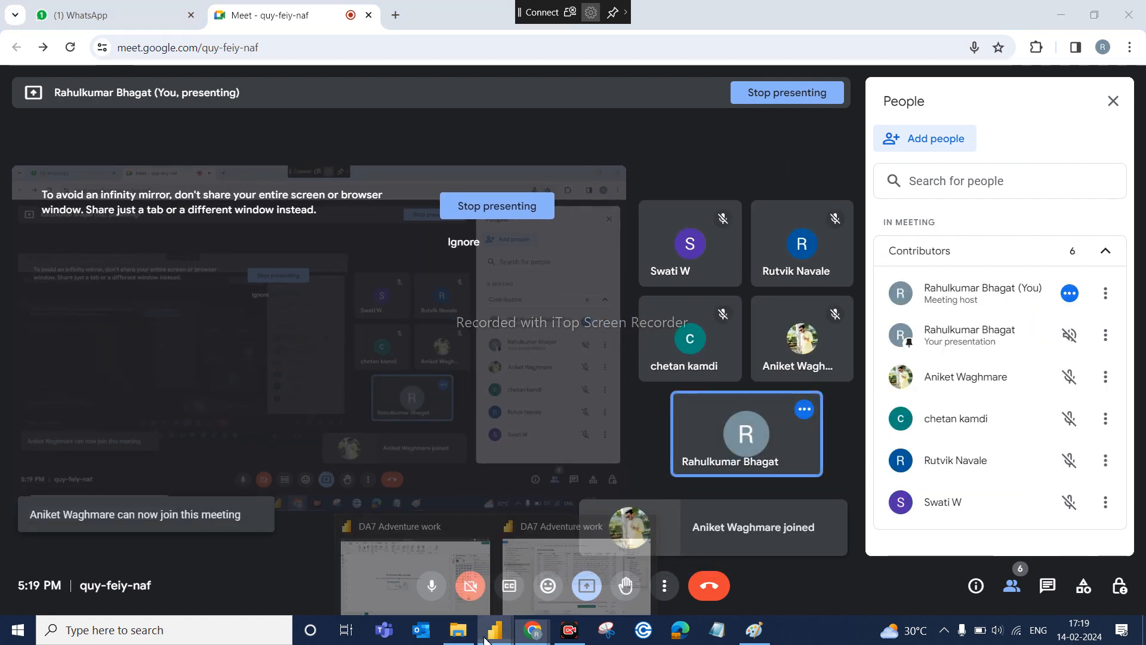
pyautogui.click(558, 552)
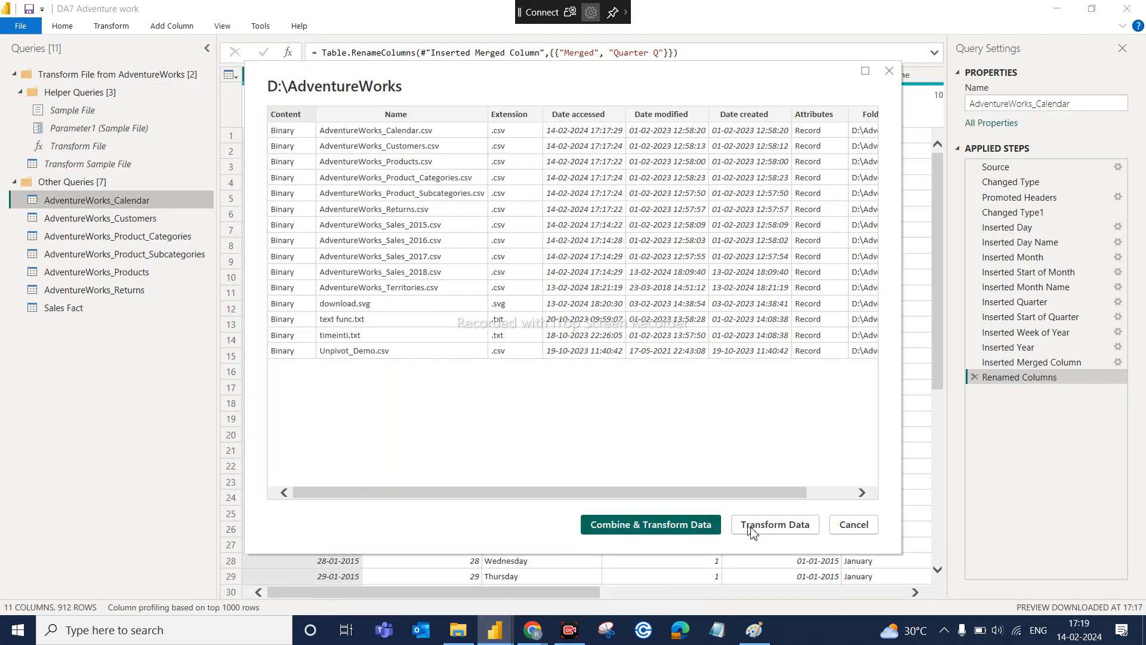
pyautogui.click(773, 526)
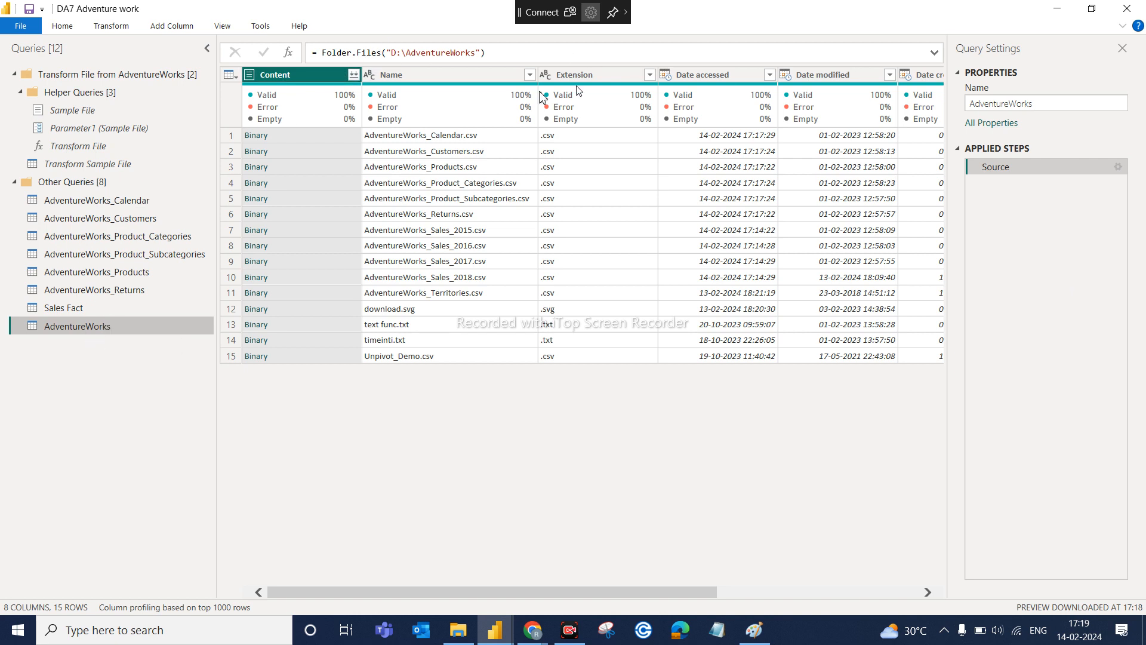
# Filter the file list to keep only rows whose Name contains "Sales"
pyautogui.moveTo(437, 98)
pyautogui.click(435, 73)
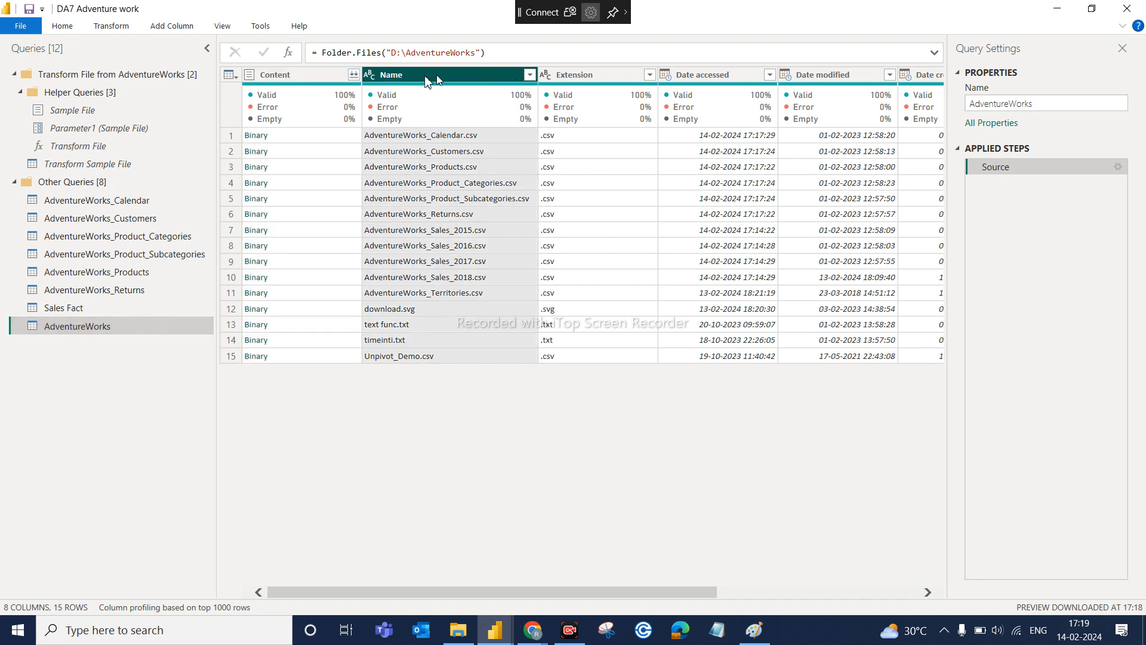
pyautogui.click(529, 74)
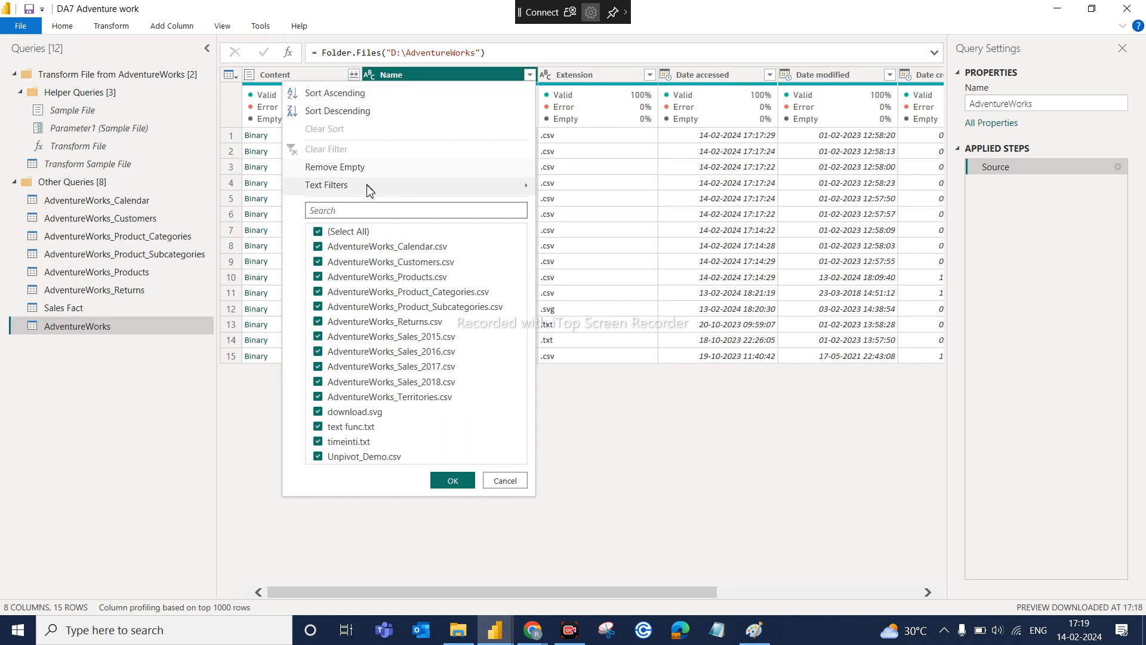
pyautogui.moveTo(520, 190)
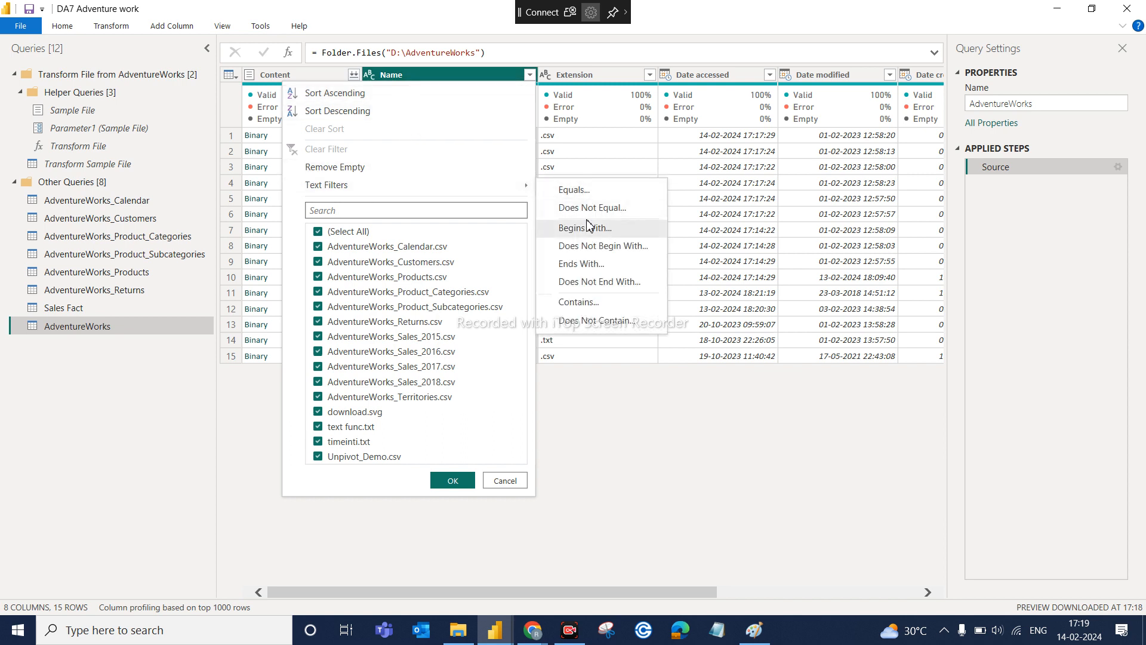
pyautogui.click(582, 304)
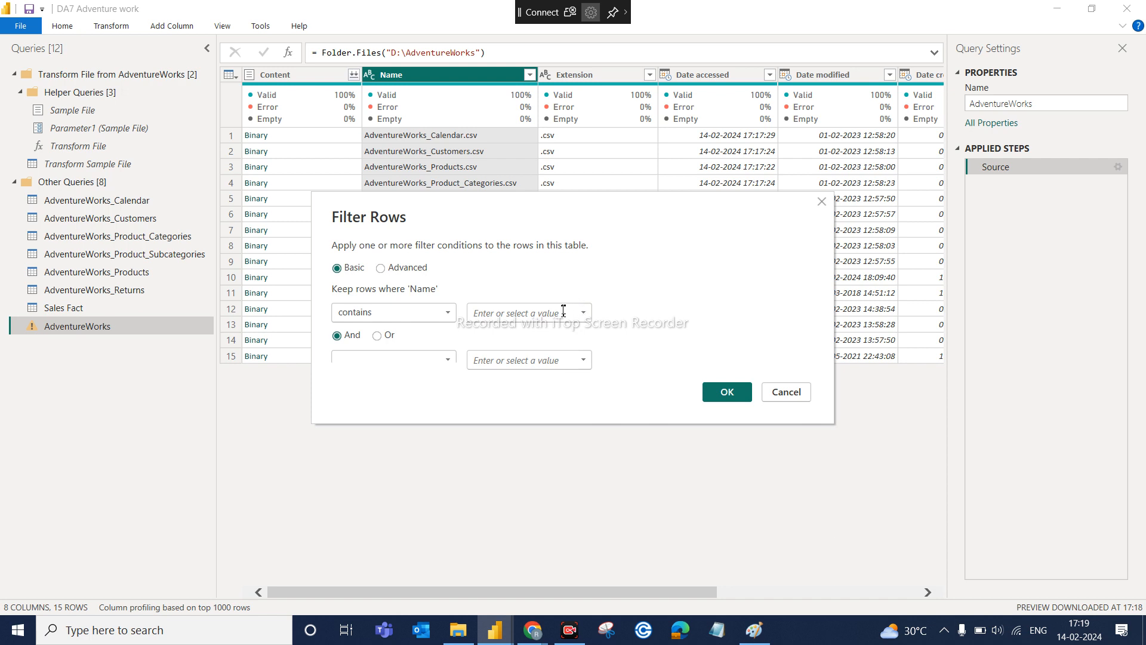
pyautogui.click(542, 313)
pyautogui.write('Sales')
pyautogui.click(726, 392)
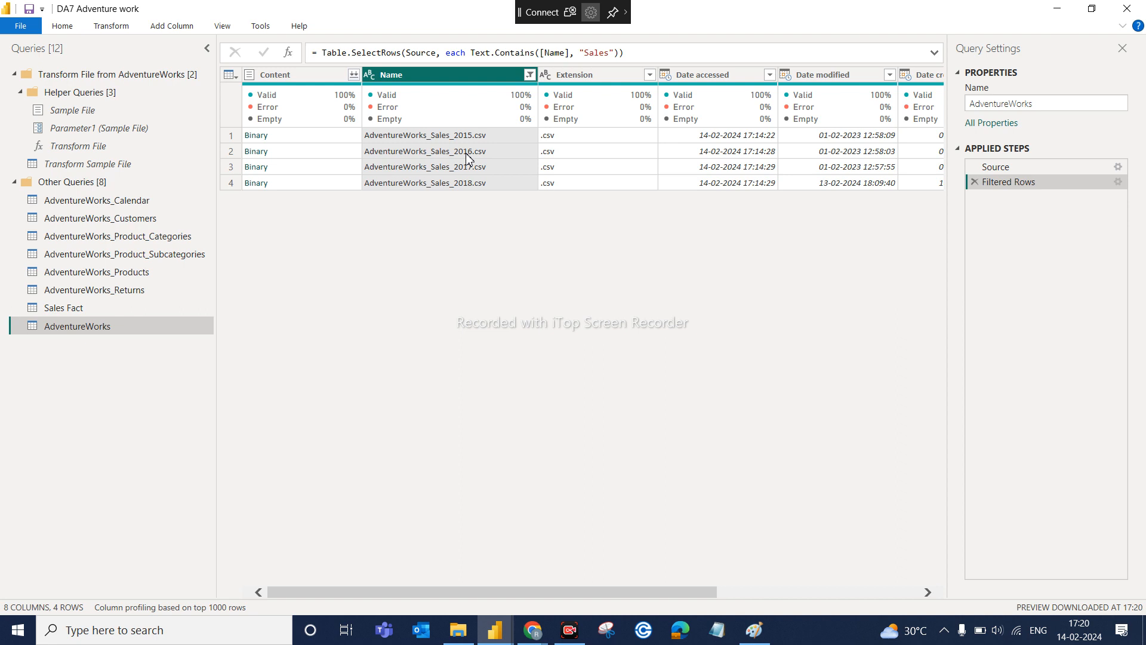
# Combine the filtered Sales files from the Content column, using First file as the sample and a comma delimiter
pyautogui.click(355, 76)
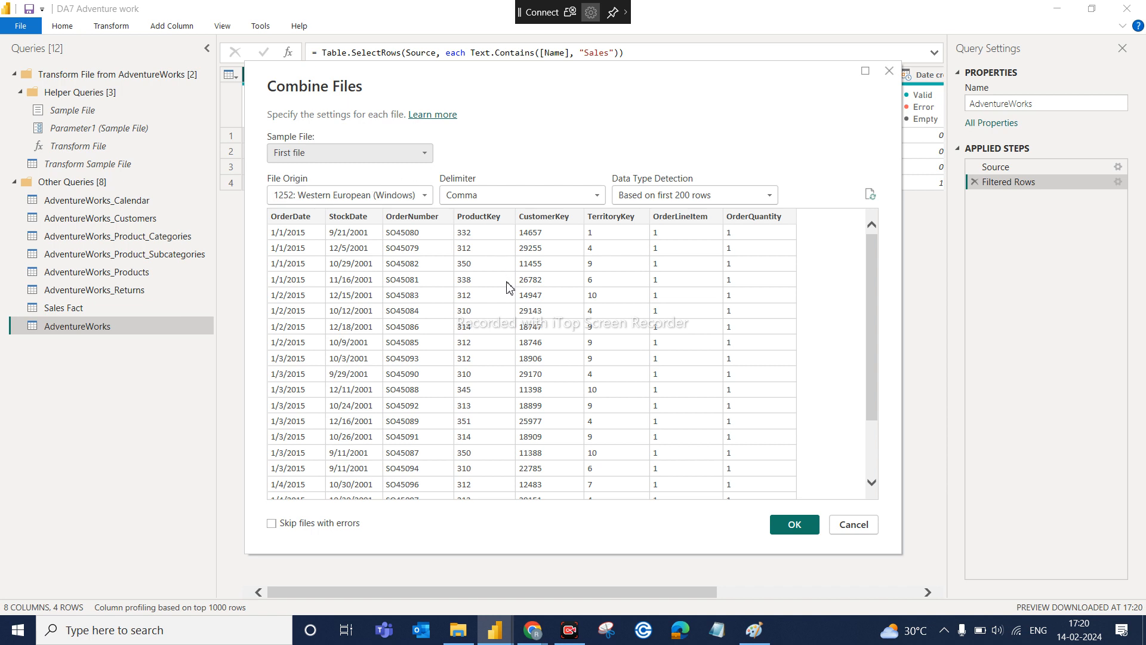
pyautogui.click(794, 525)
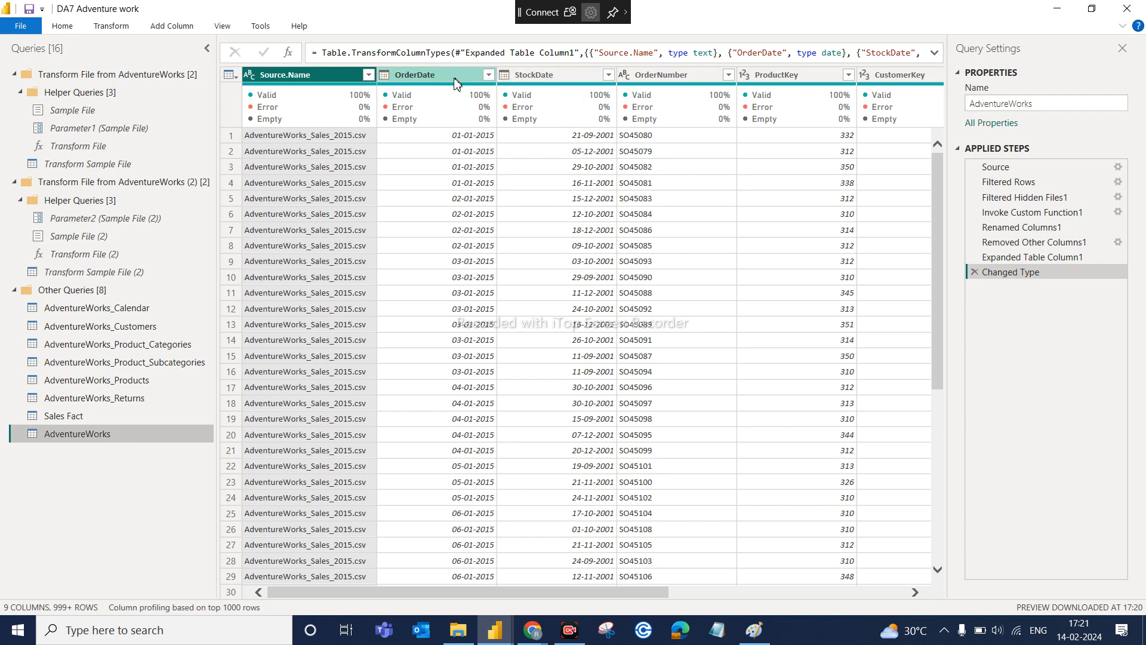
# Check the list of dates offered in the OrderDate column's filter, leaving the column unfiltered
pyautogui.click(434, 84)
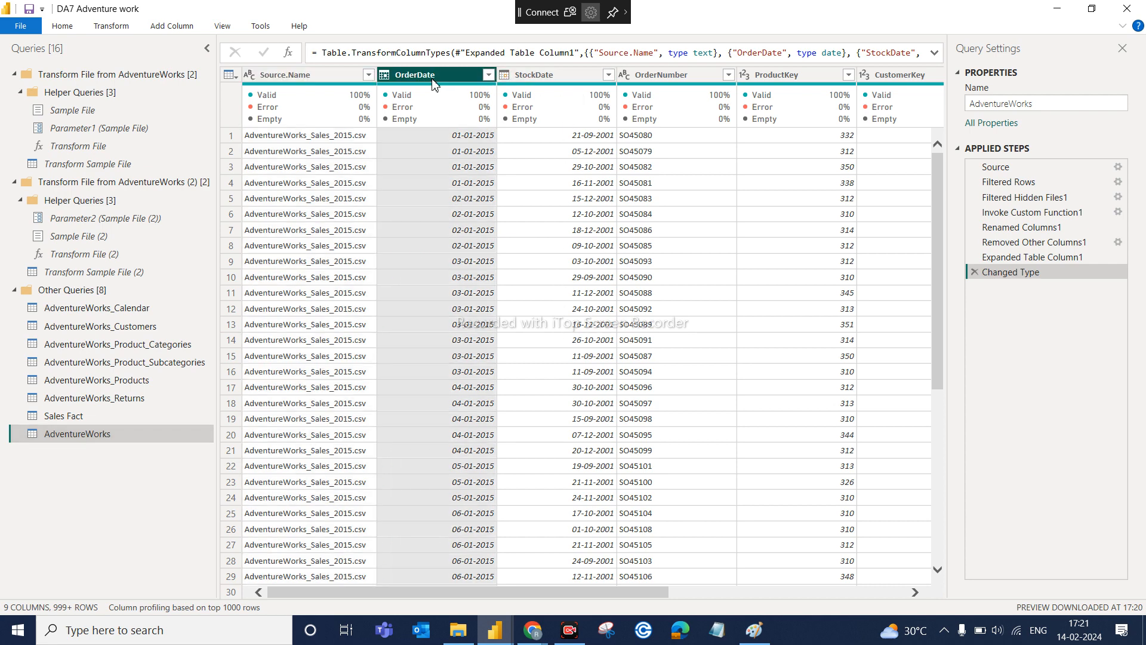
pyautogui.click(489, 76)
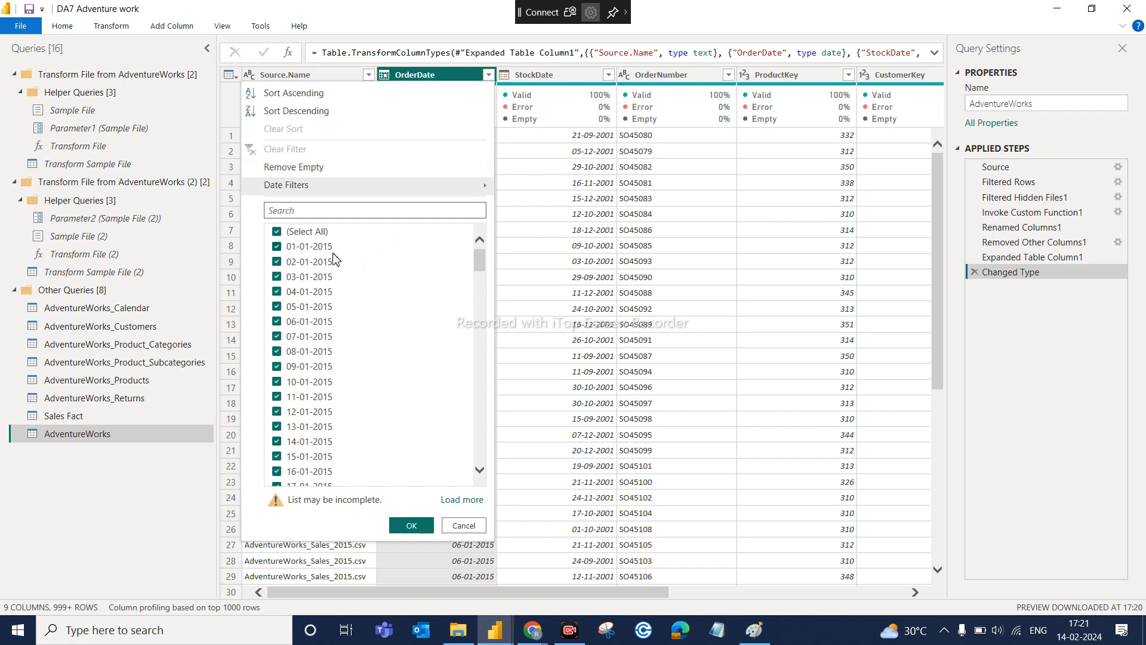
pyautogui.click(627, 183)
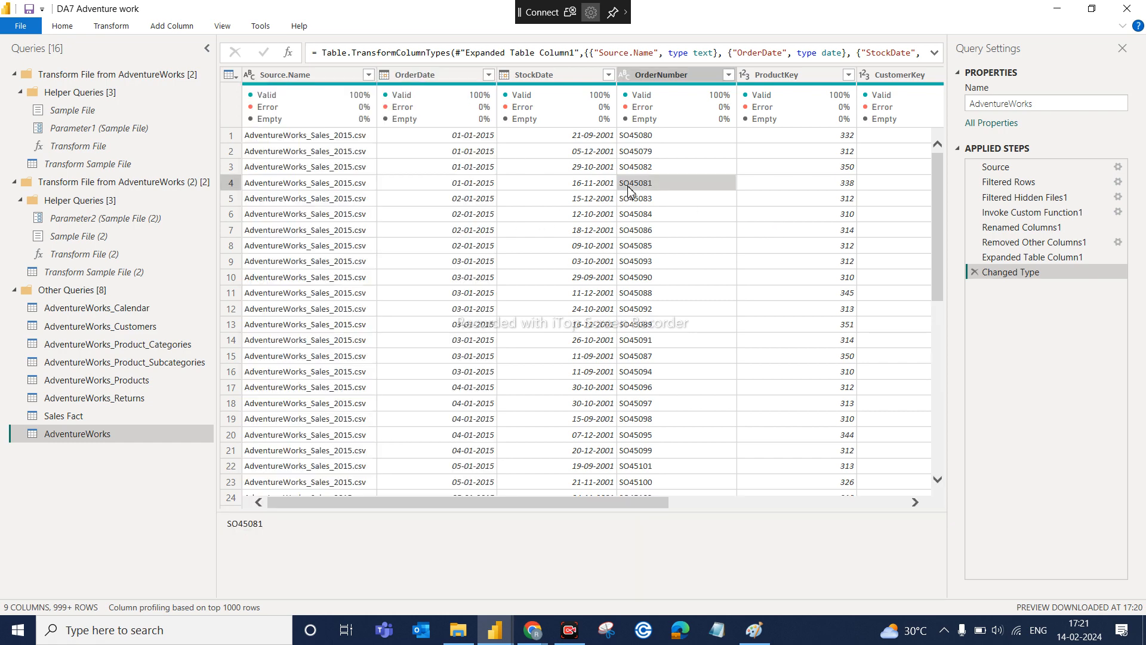
# Add a new Year column to the AdventureWorks query, extracting the year from the OrderDate column
pyautogui.click(443, 76)
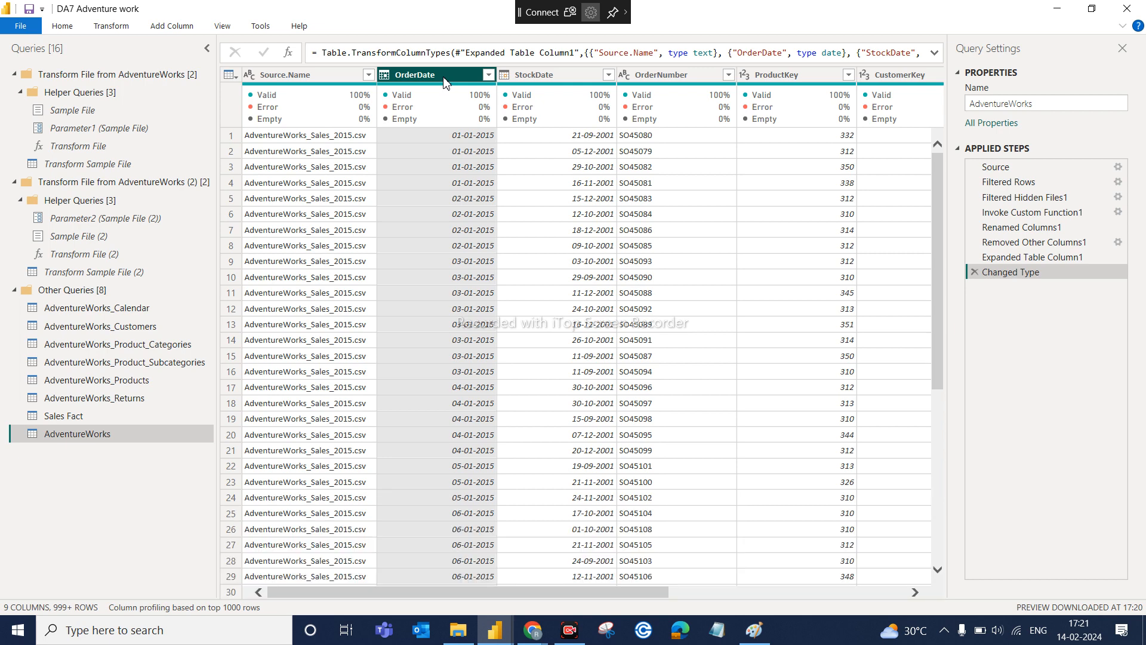
pyautogui.click(160, 30)
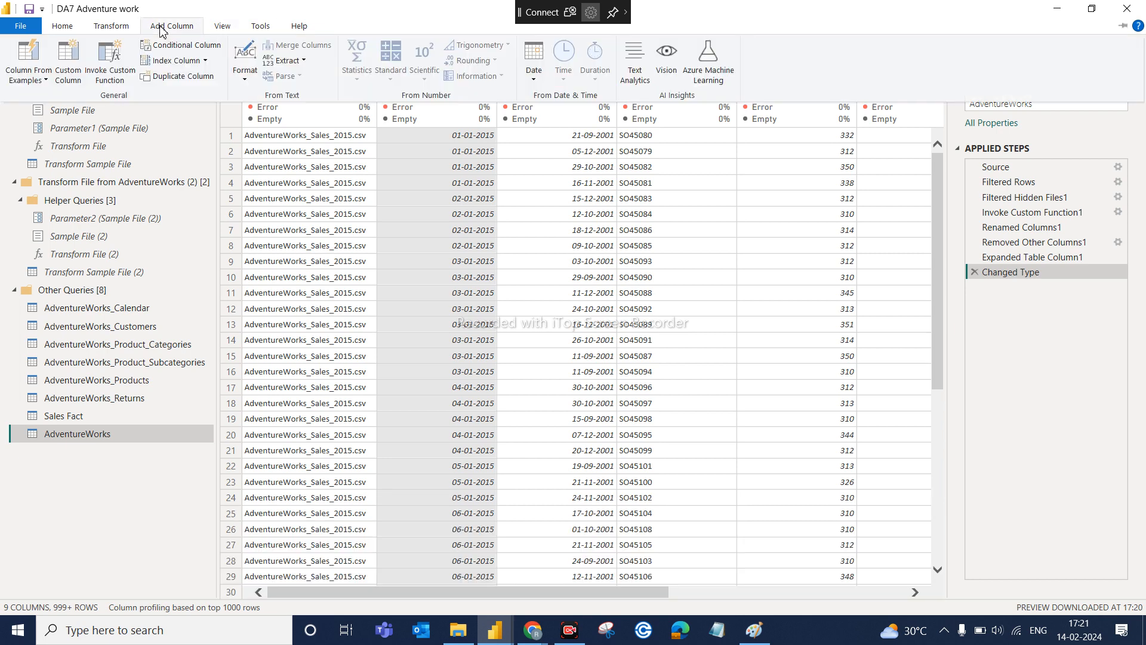
pyautogui.click(534, 83)
pyautogui.moveTo(595, 150)
pyautogui.click(676, 151)
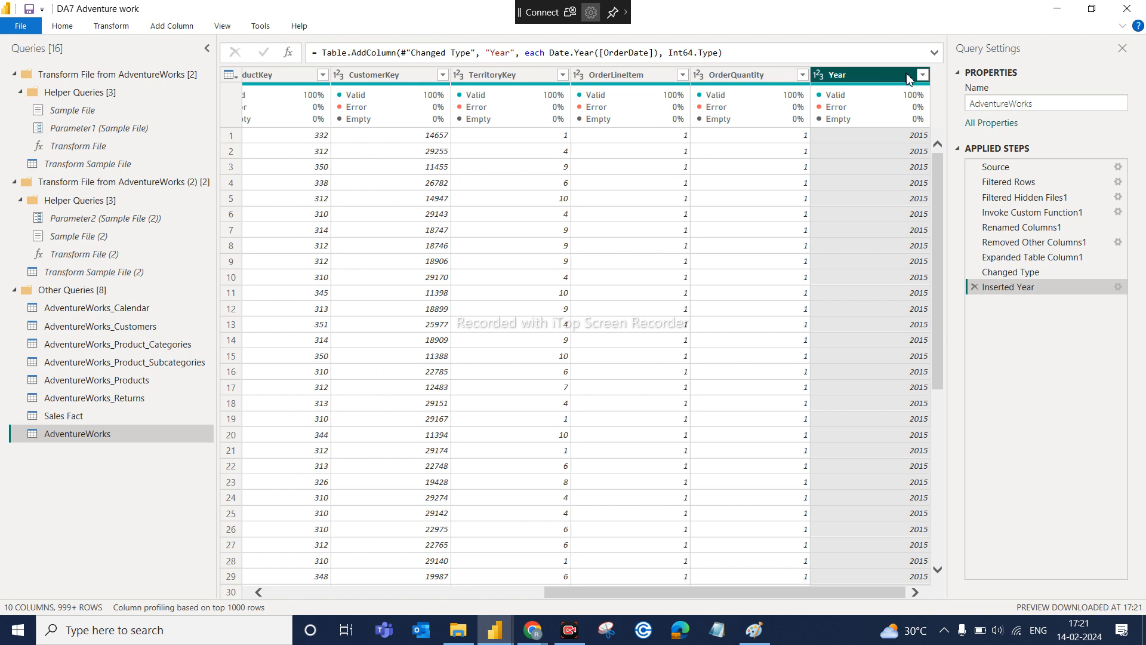
# Load the complete list of years in the Year column's filter and apply it with every value selected
pyautogui.click(923, 75)
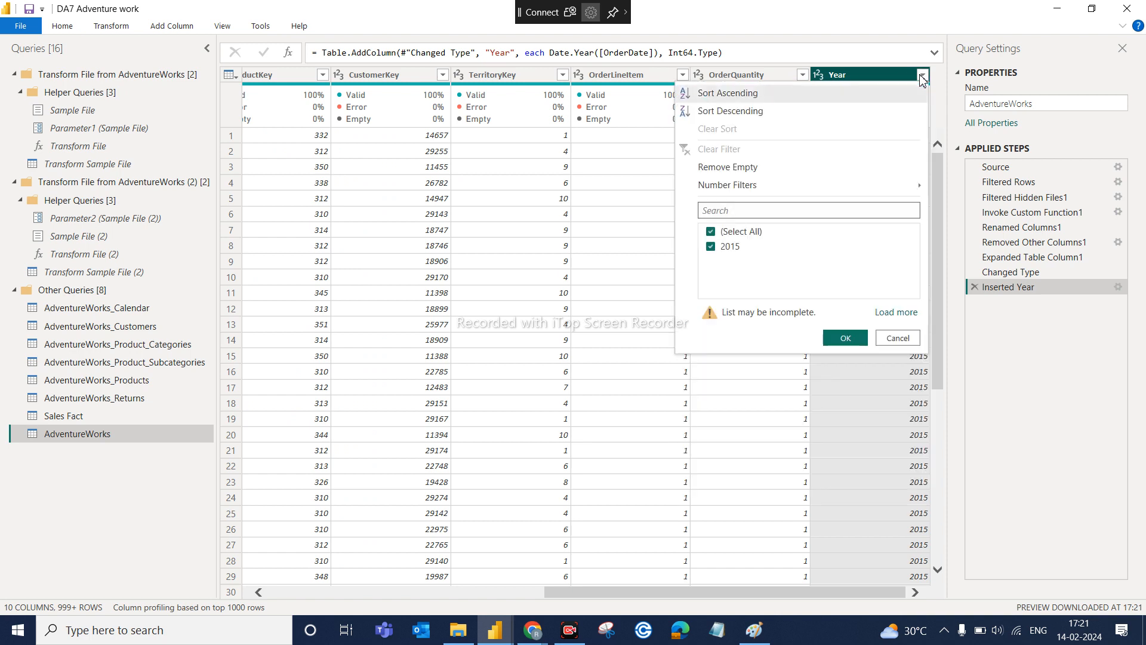
pyautogui.click(897, 314)
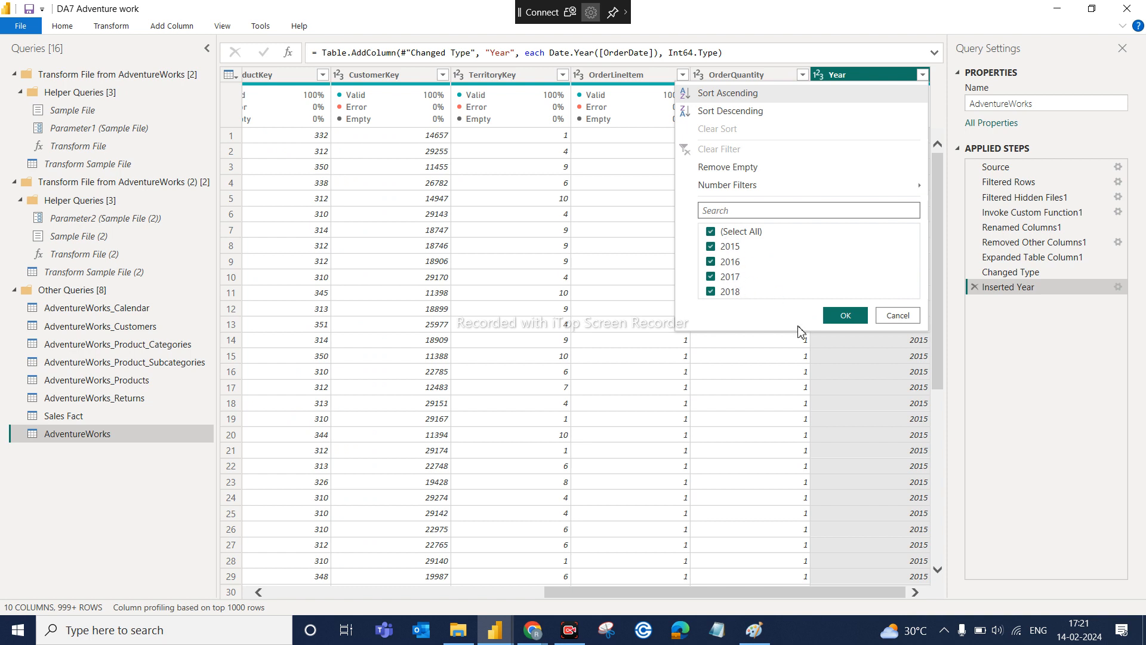
pyautogui.click(850, 317)
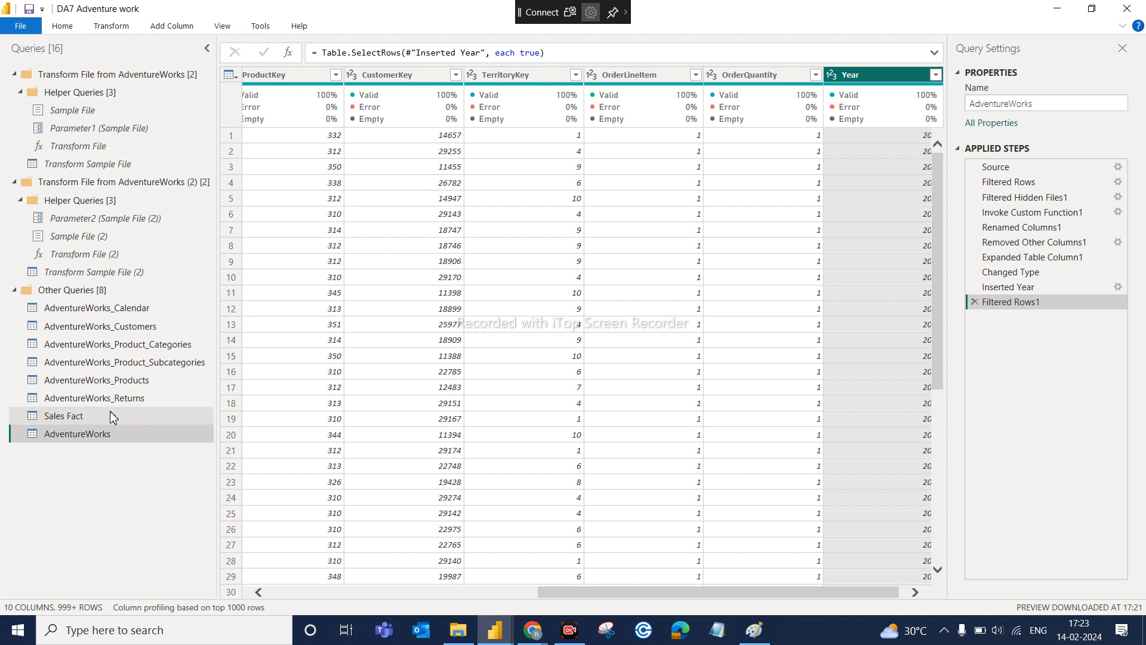
# Delete the AdventureWorks query and confirm the deletion
pyautogui.rightClick(174, 433)
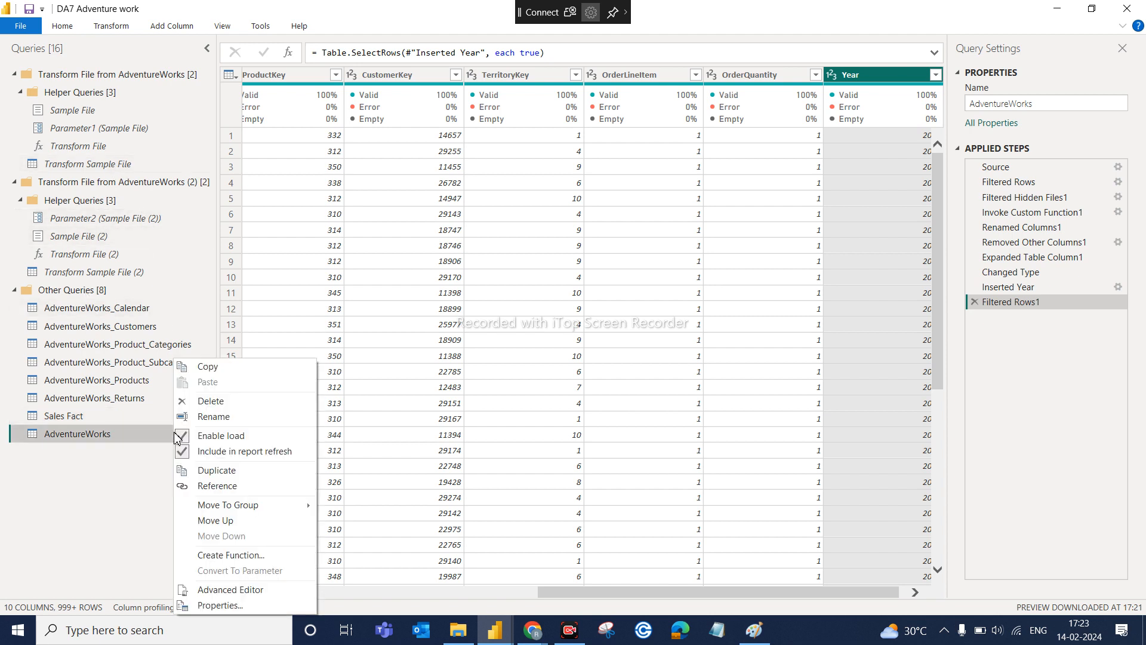
pyautogui.click(213, 400)
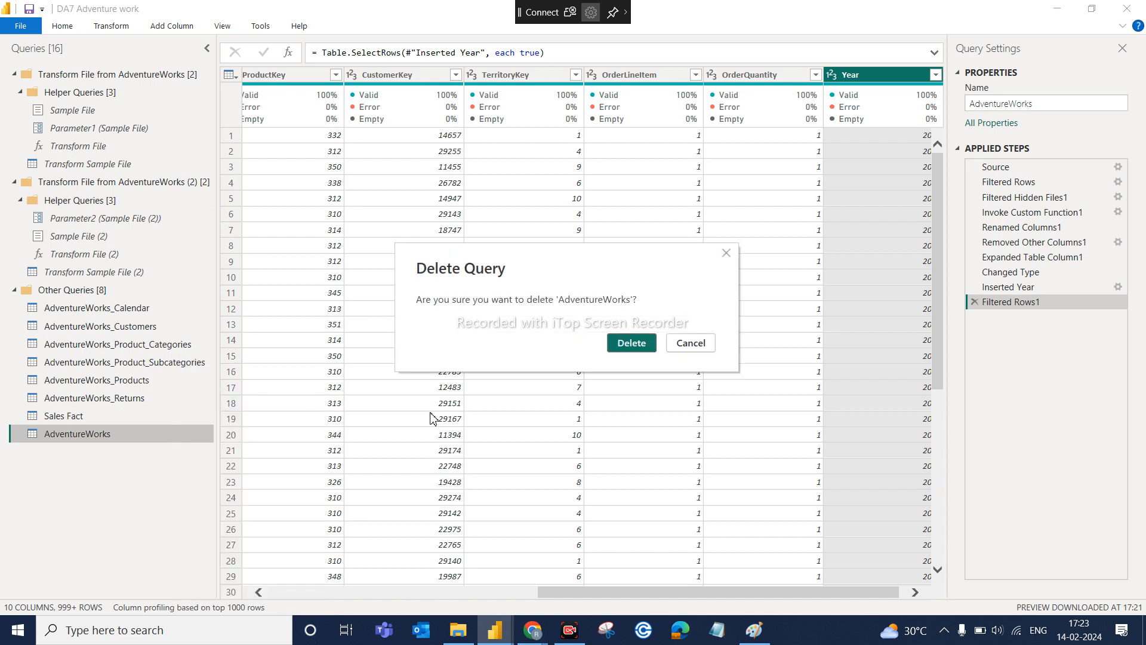
pyautogui.click(632, 343)
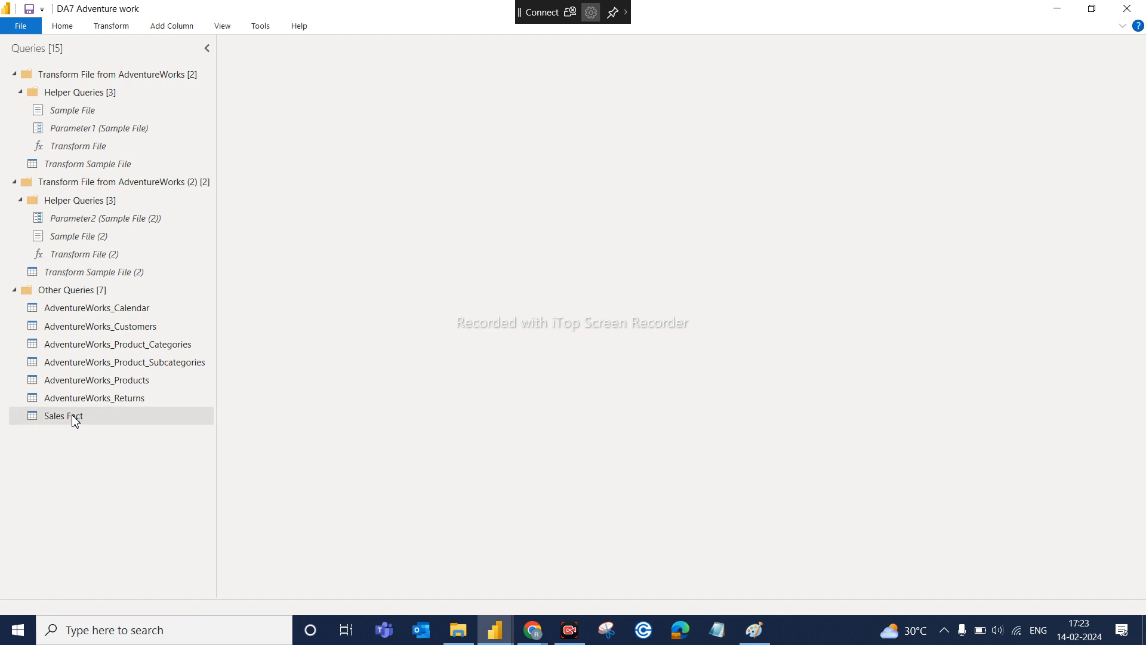
# Remove the Source.Name column from the Sales Fact query
pyautogui.click(75, 418)
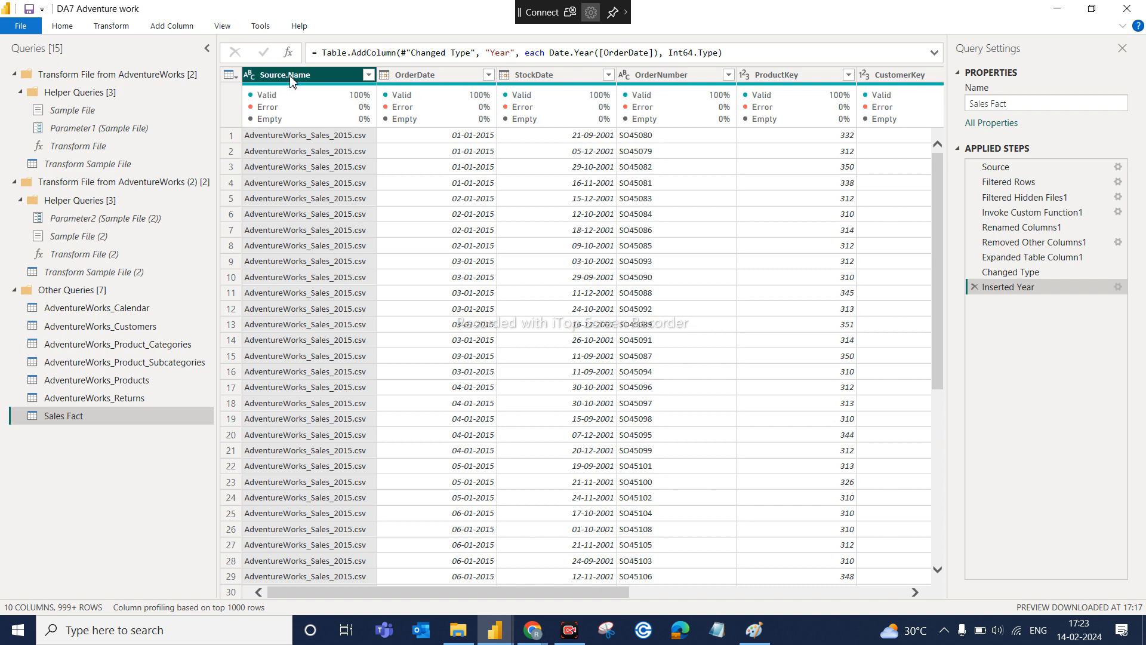
pyautogui.rightClick(290, 79)
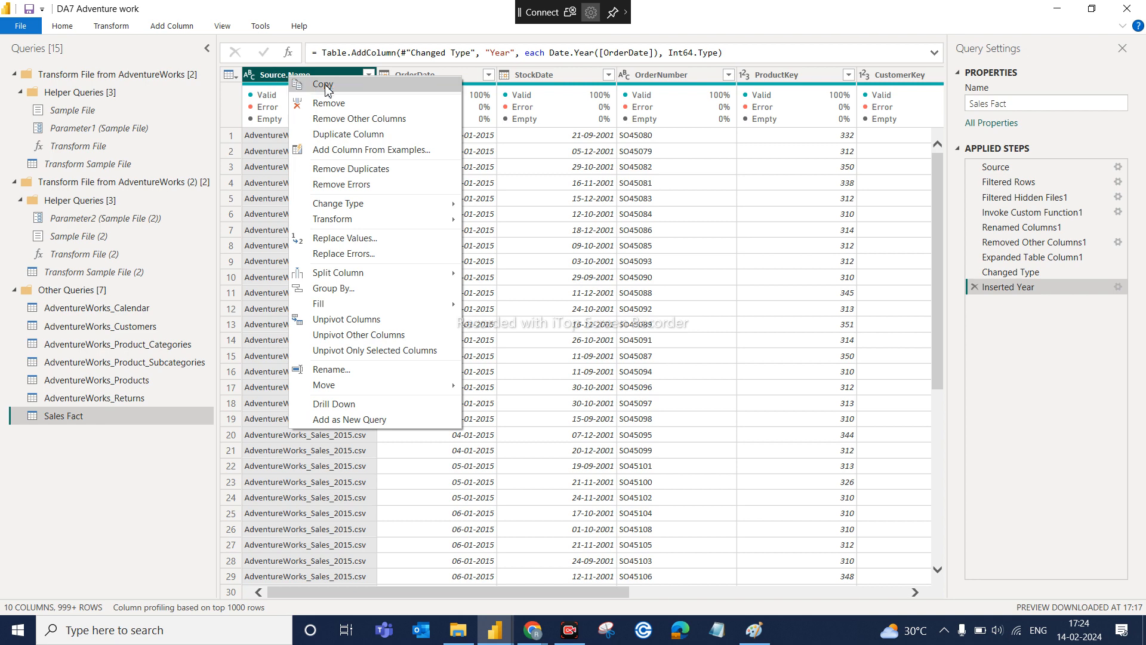
pyautogui.click(330, 104)
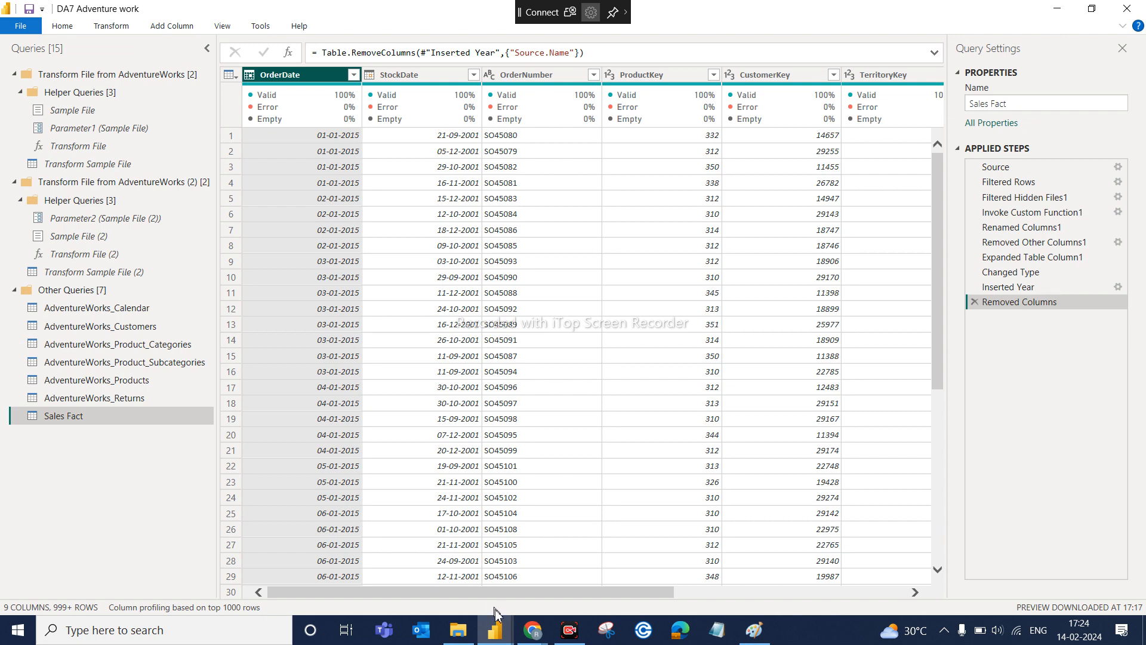
# Switch to the Google Meet call, admit the waiting participant and return to the Power Query Editor window
pyautogui.moveTo(532, 630)
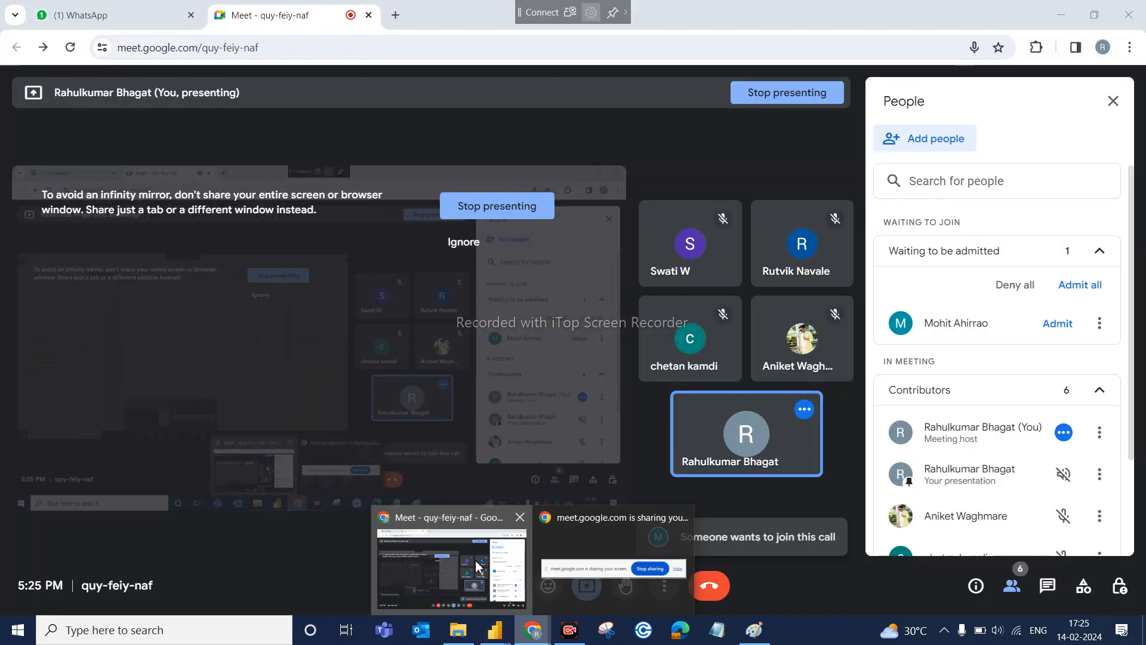
pyautogui.click(477, 566)
pyautogui.click(1066, 329)
pyautogui.click(501, 638)
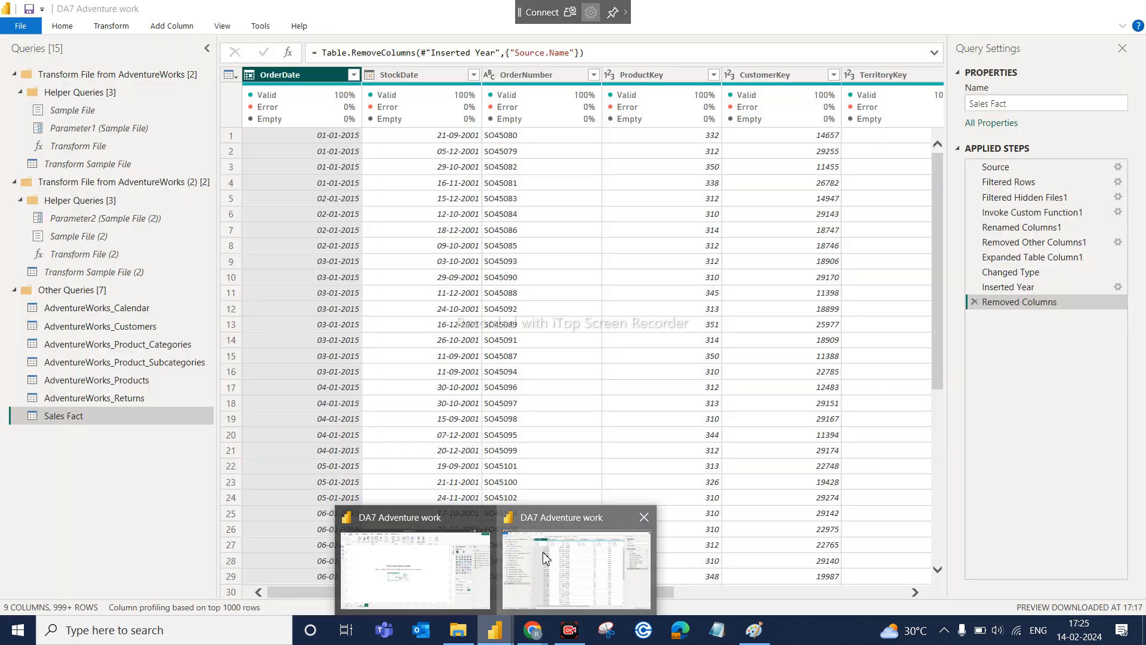
pyautogui.click(542, 552)
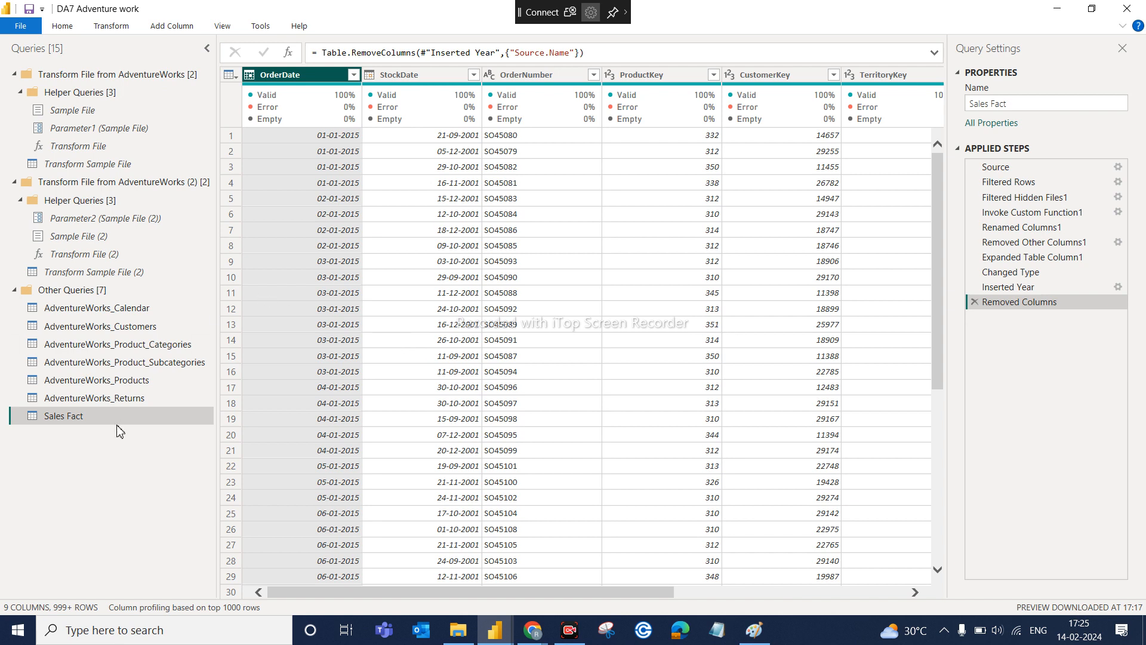
# Review the AdventureWorks_Products query's columns, from ProductSKU through ProductPrice, SKU Type and Discounted Price
pyautogui.click(135, 379)
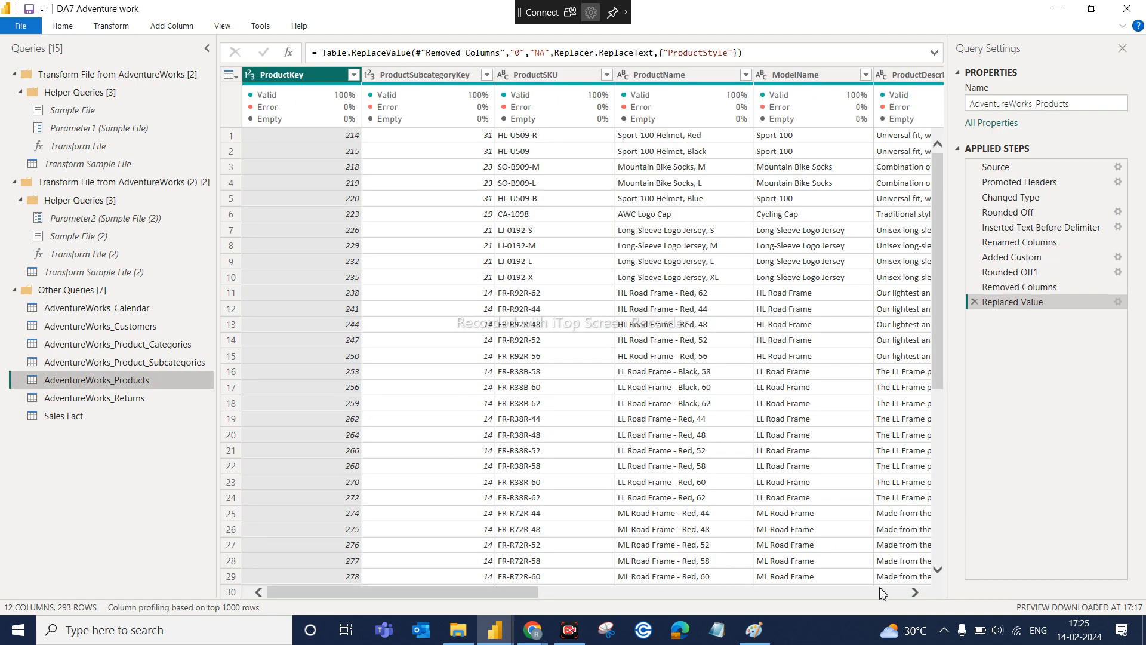
pyautogui.click(903, 593)
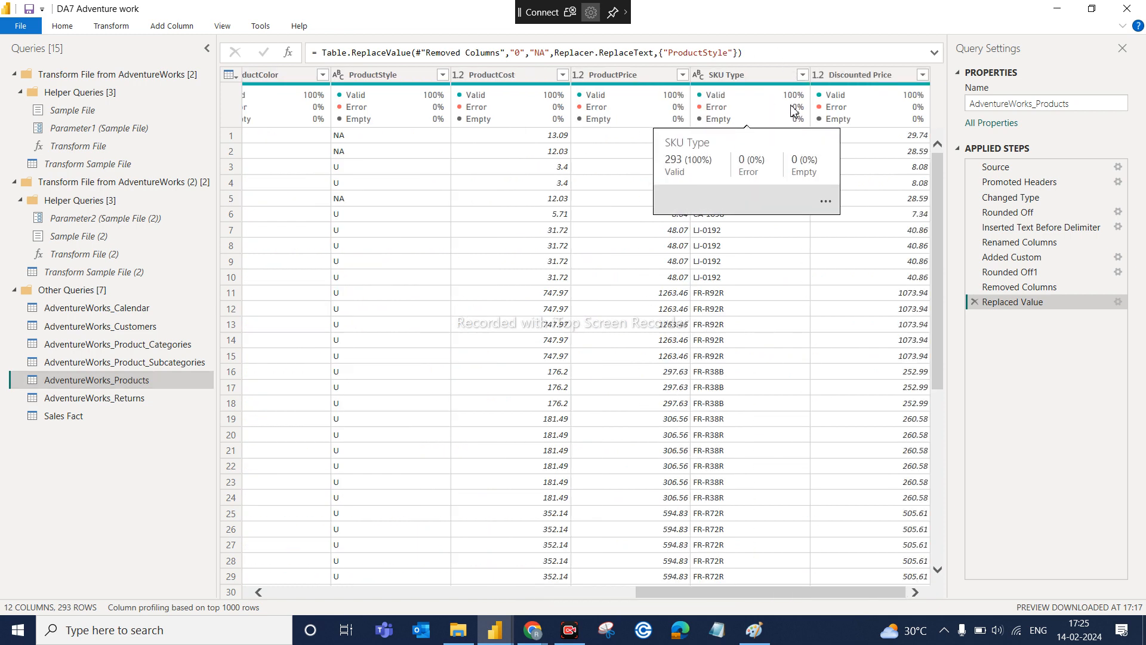
pyautogui.moveTo(769, 91)
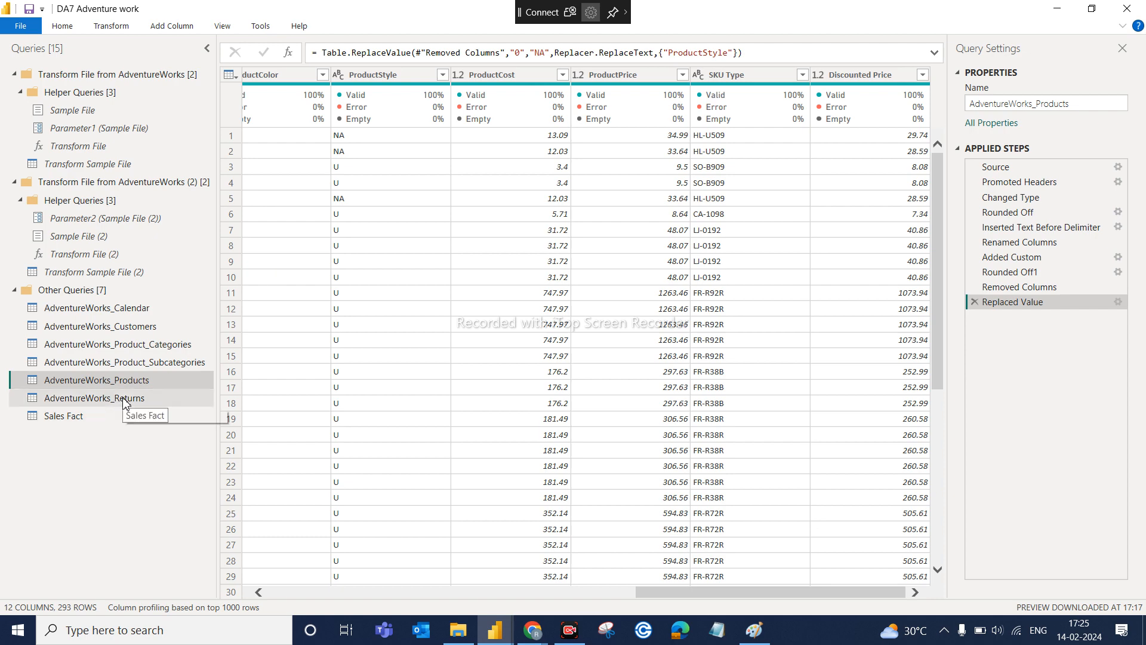
pyautogui.click(389, 592)
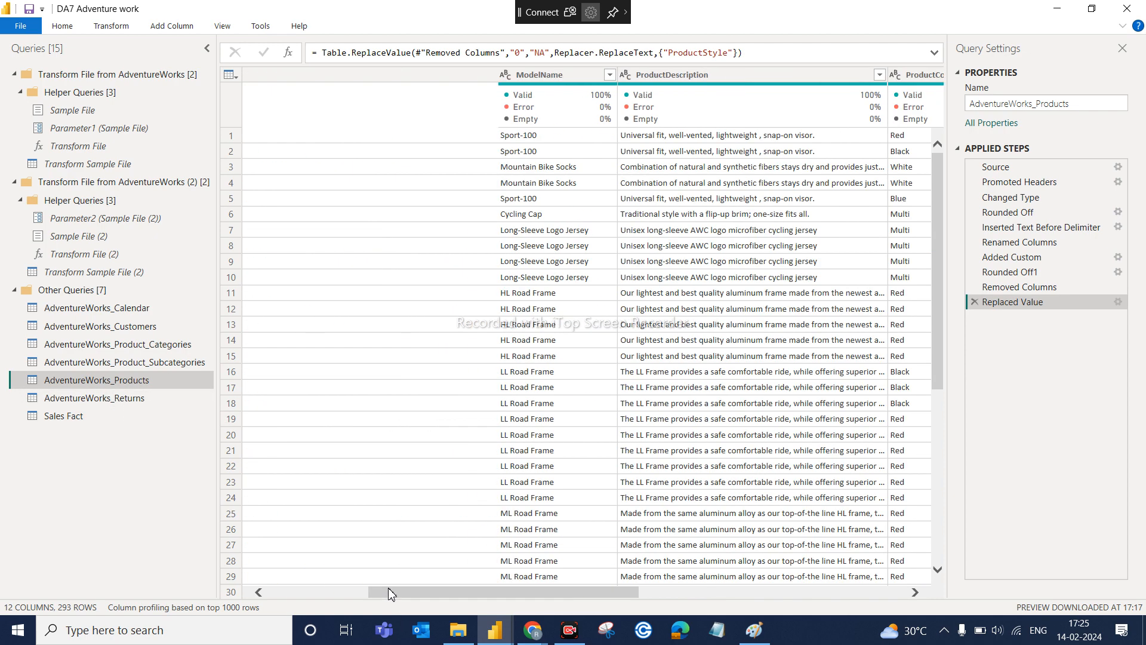
pyautogui.click(308, 593)
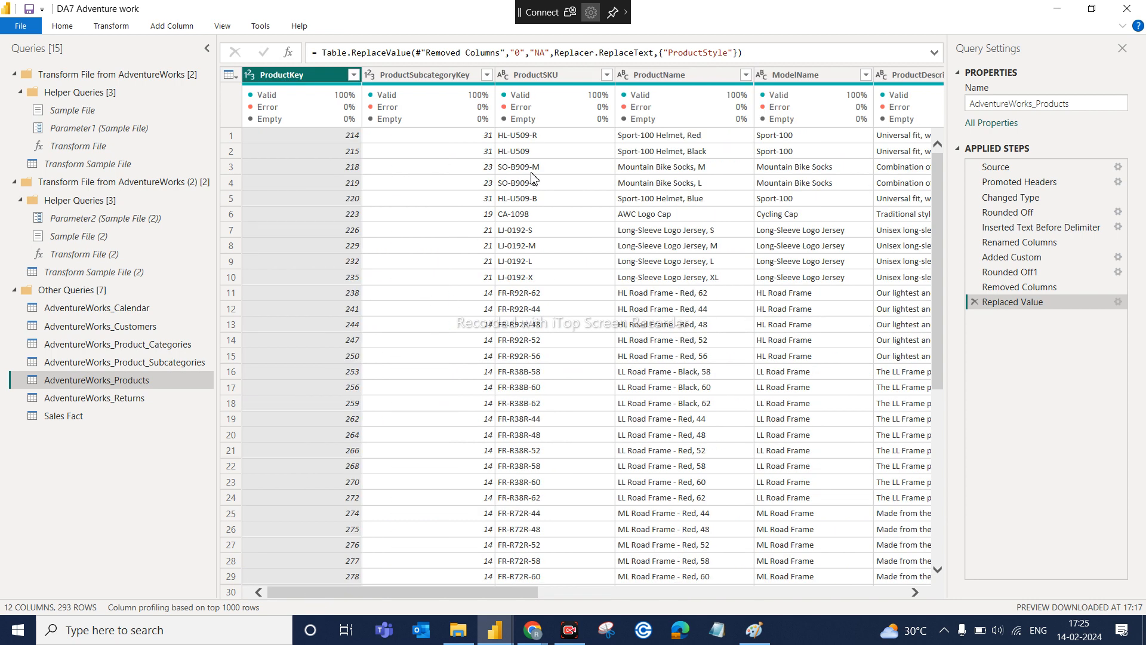
pyautogui.click(574, 74)
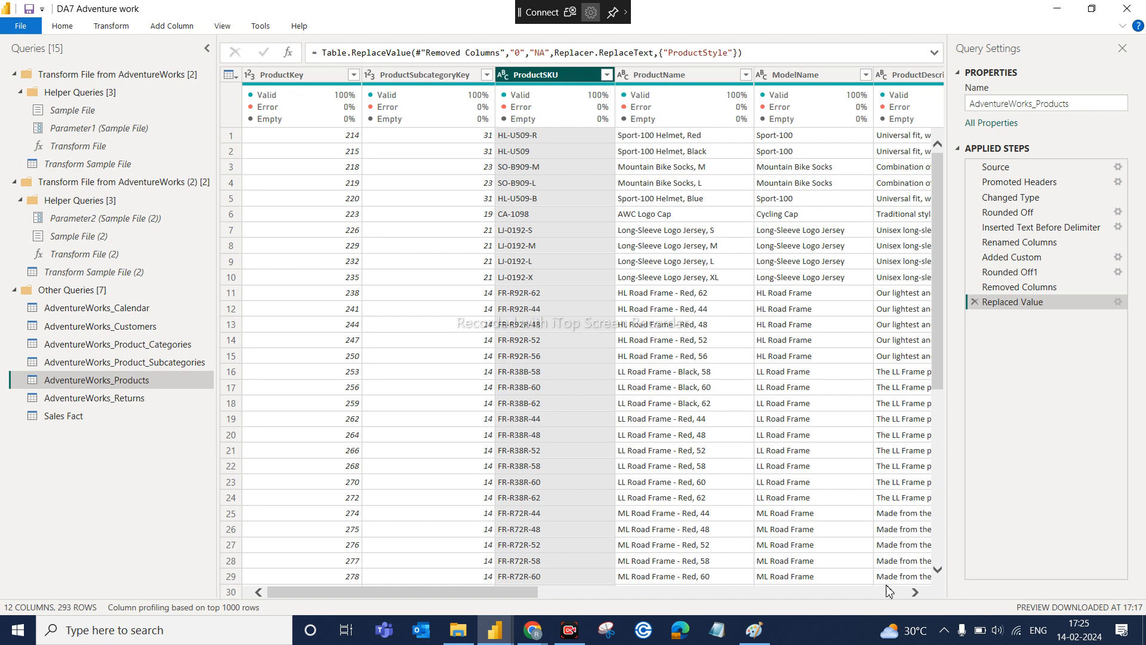
pyautogui.click(909, 594)
pyautogui.click(908, 594)
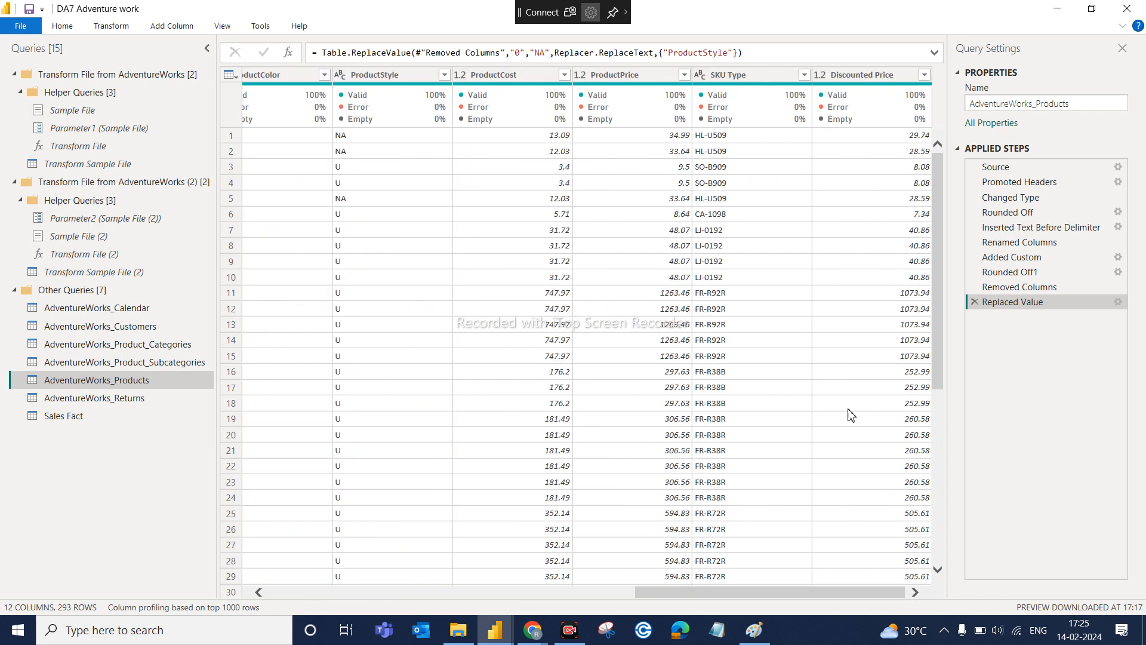
# Try Round Up on the ProductPrice column of AdventureWorks_Products and delete the resulting applied step
pyautogui.click(644, 73)
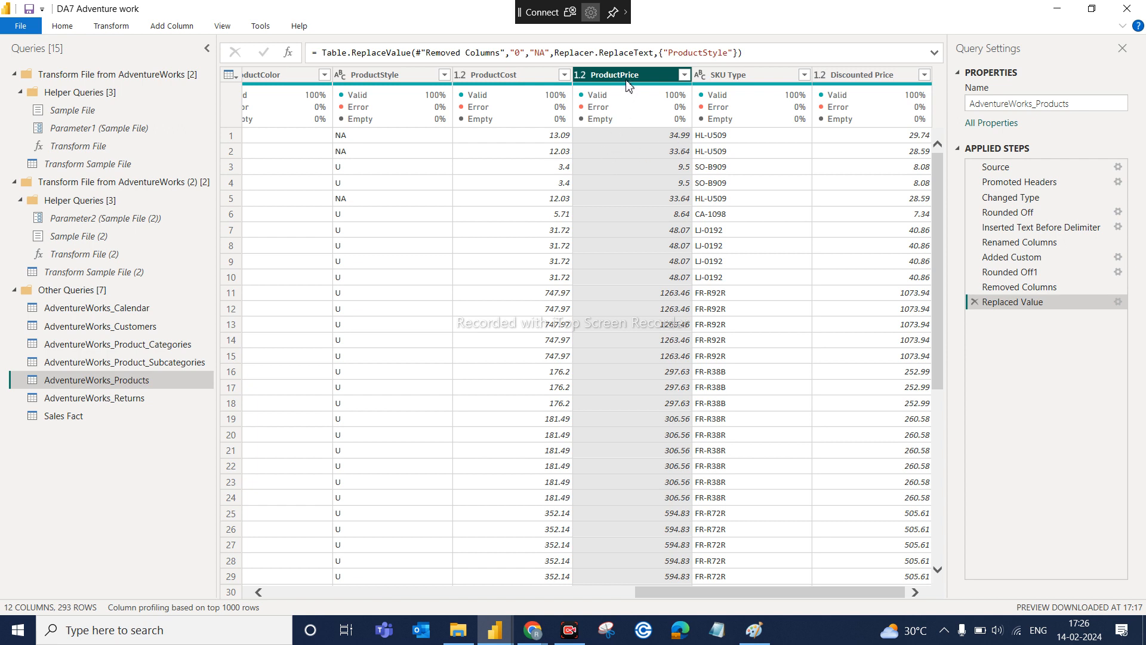
pyautogui.click(115, 31)
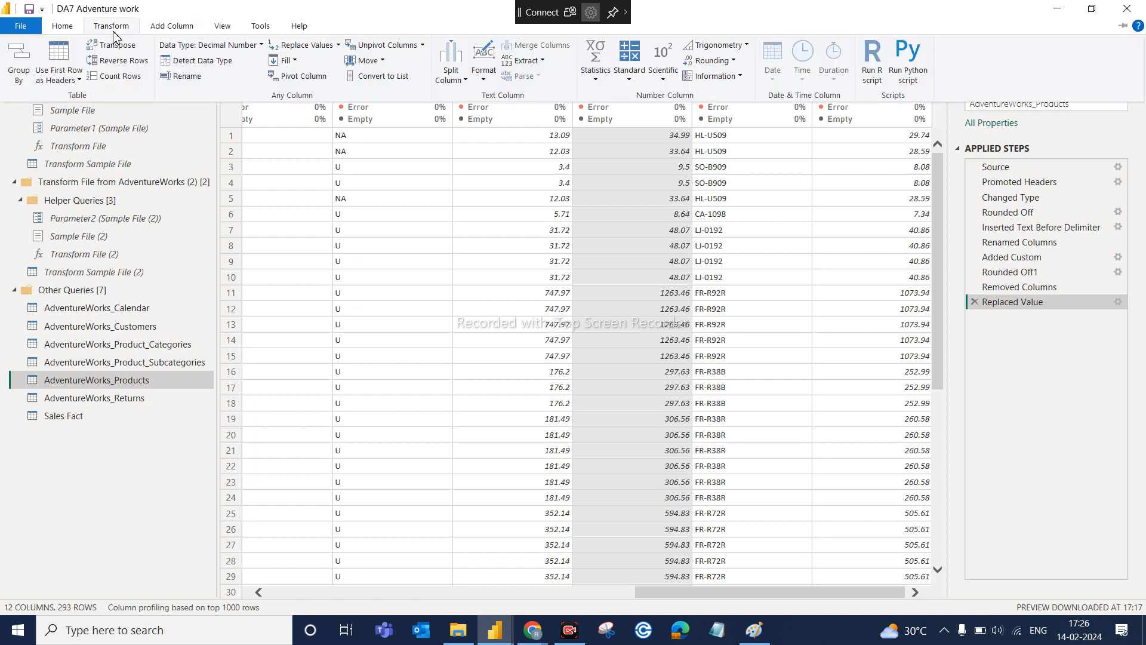
pyautogui.click(734, 62)
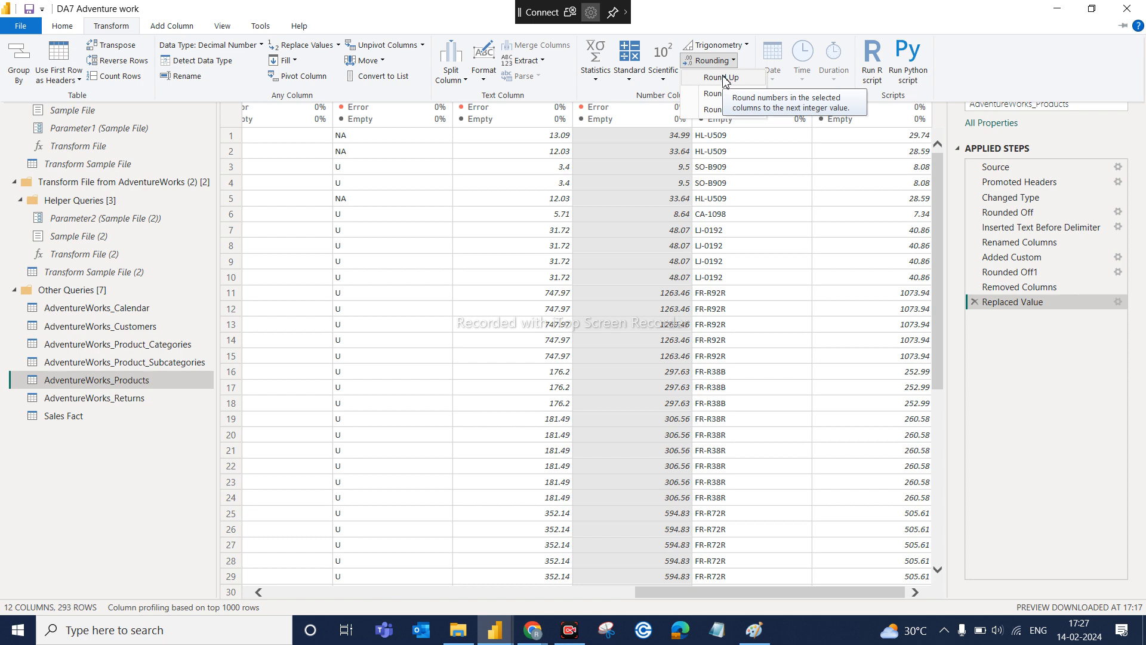
pyautogui.click(724, 78)
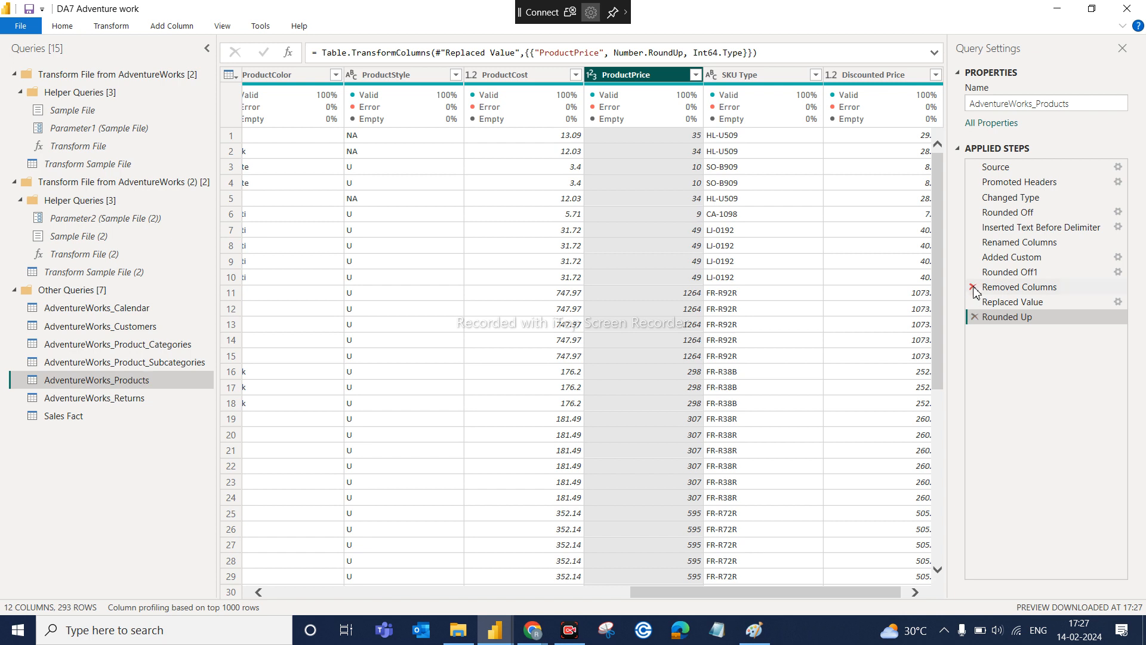
pyautogui.click(975, 317)
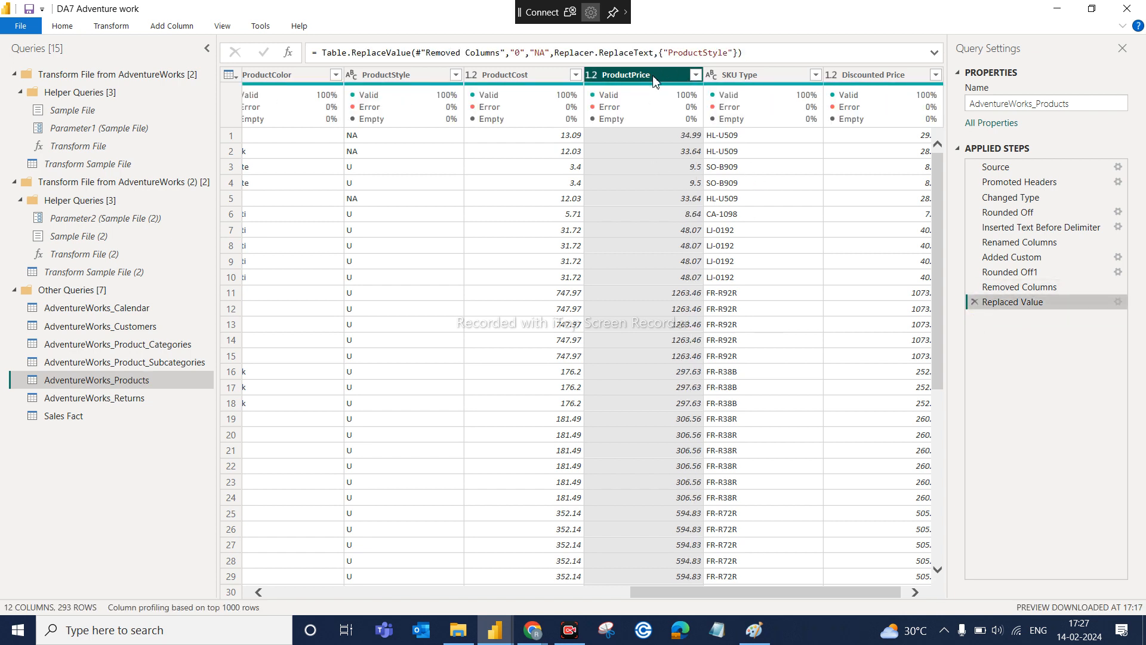
# Try Round Down on the ProductPrice column and delete the resulting applied step
pyautogui.click(114, 26)
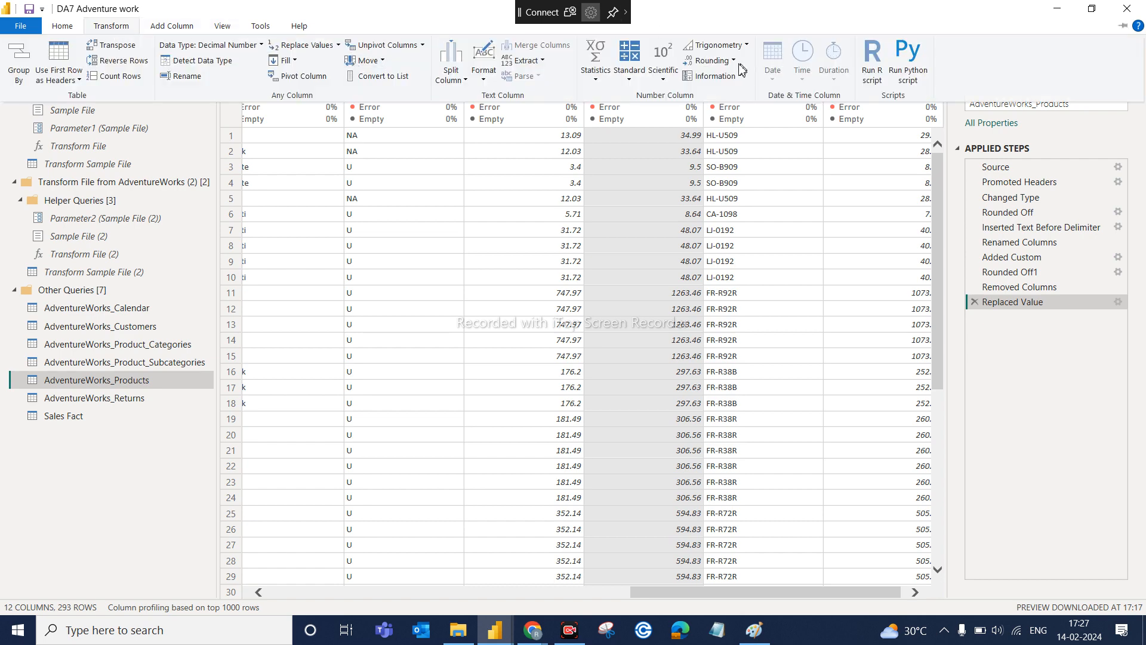
pyautogui.click(717, 61)
pyautogui.click(735, 92)
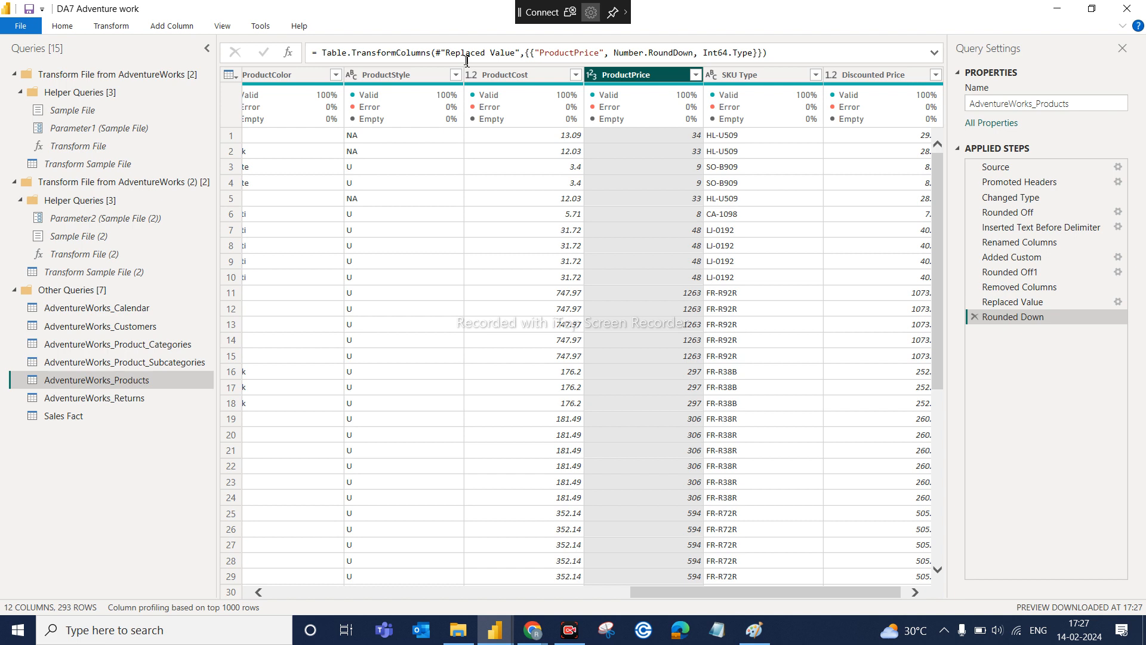
pyautogui.click(975, 317)
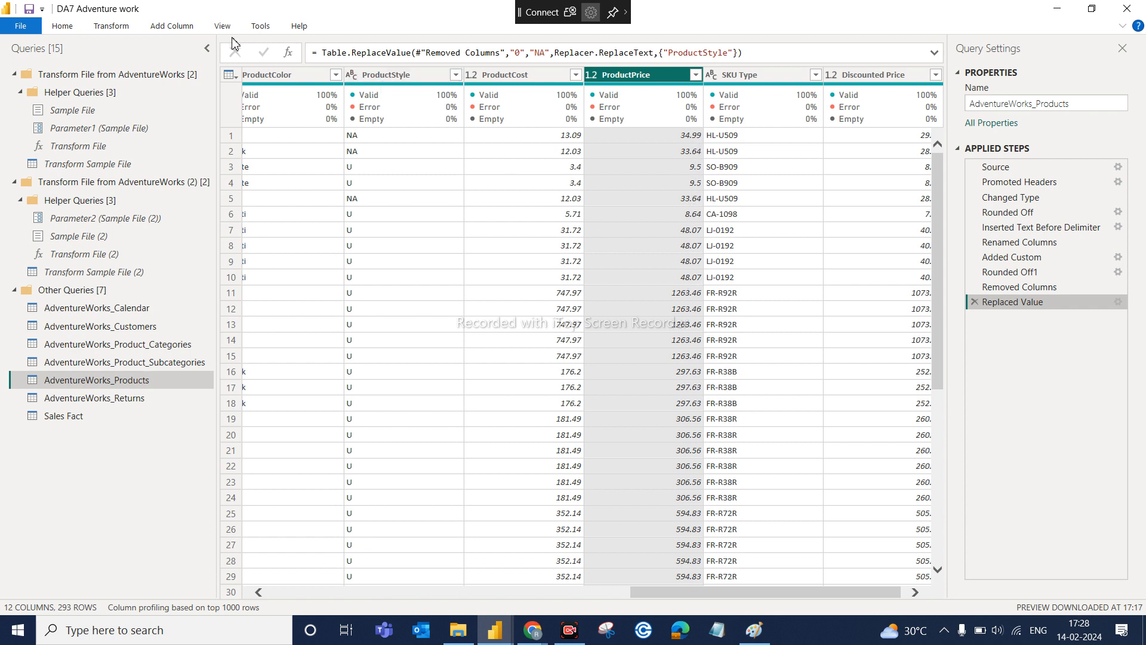
# Try rounding the ProductPrice column to 1 decimal place and delete the resulting applied step
pyautogui.click(111, 26)
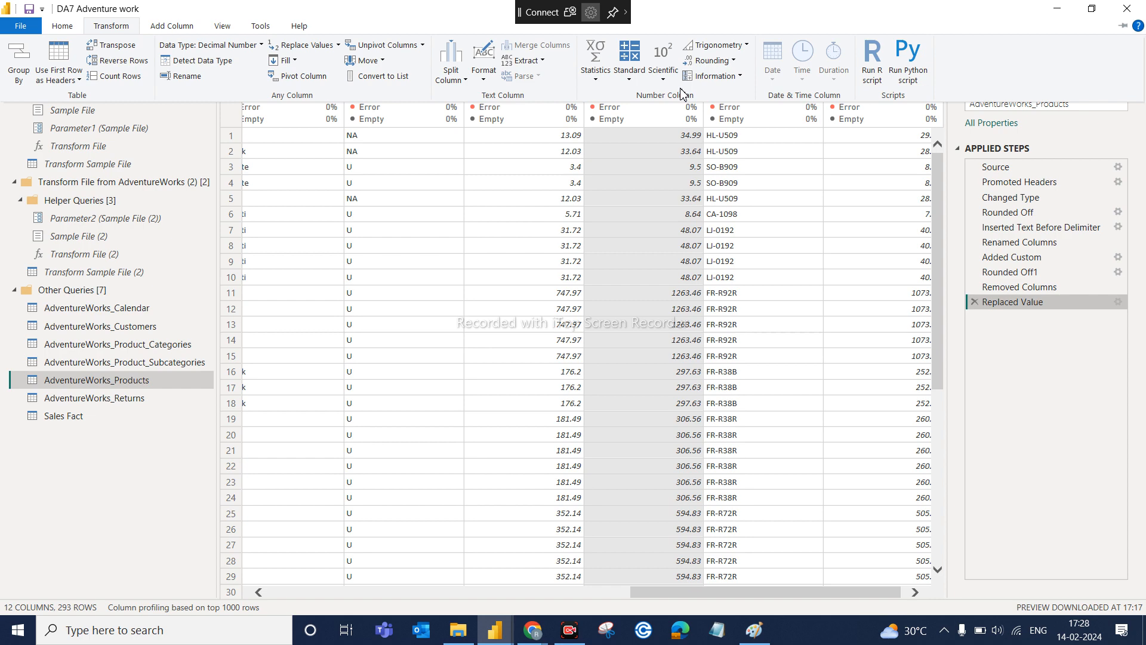
pyautogui.click(733, 62)
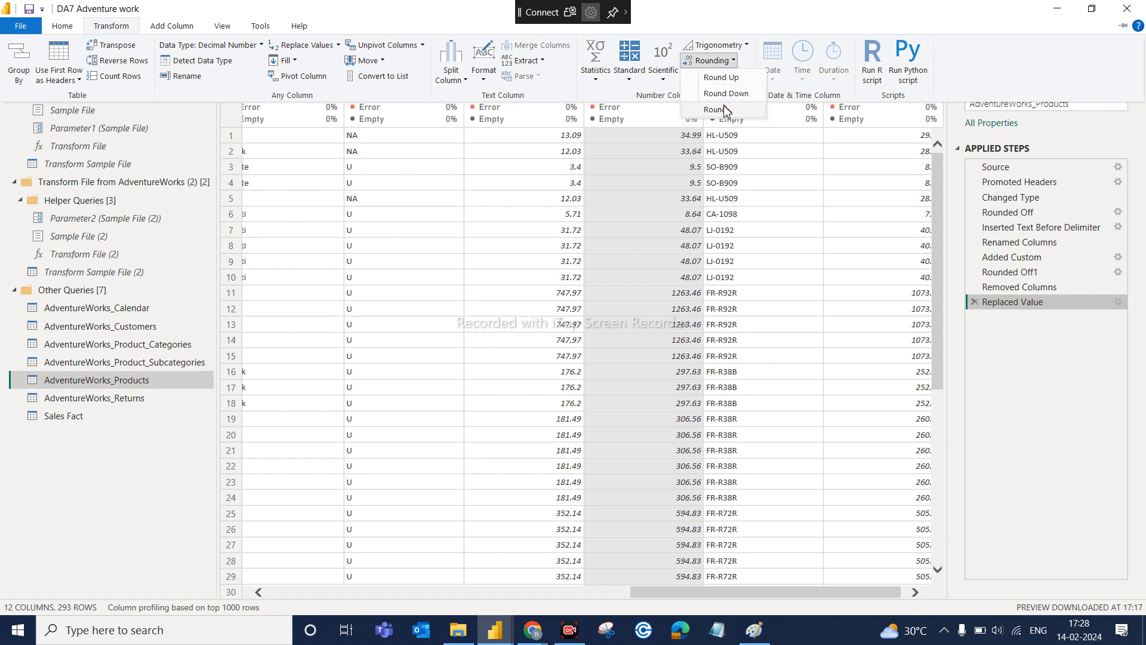
pyautogui.click(719, 109)
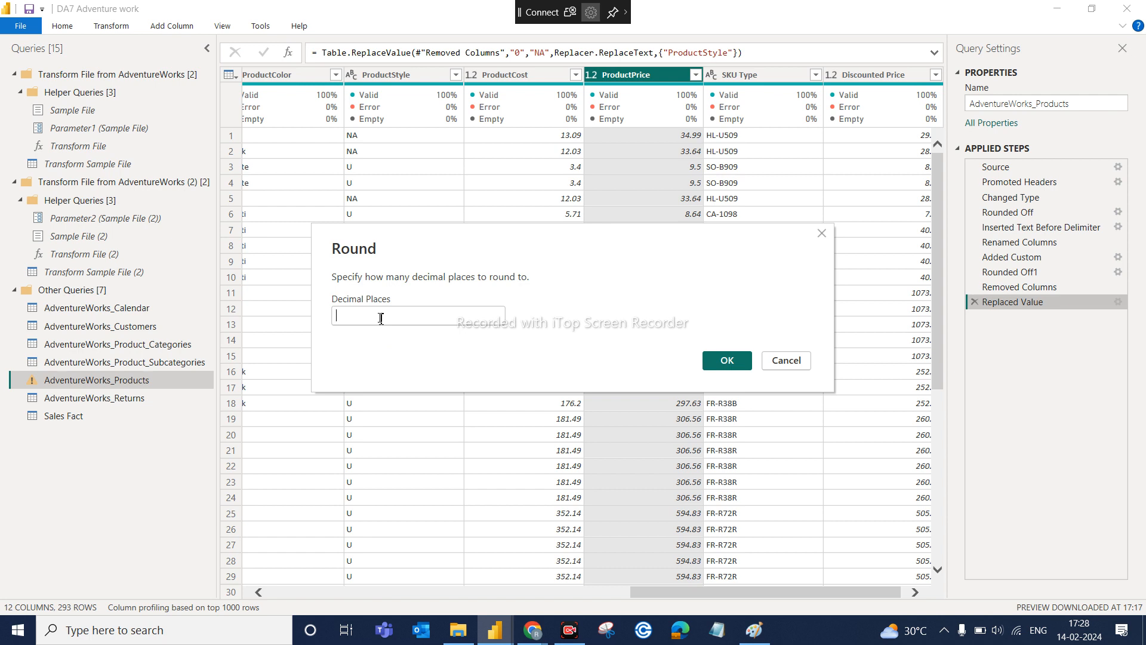
pyautogui.click(381, 318)
pyautogui.write('1')
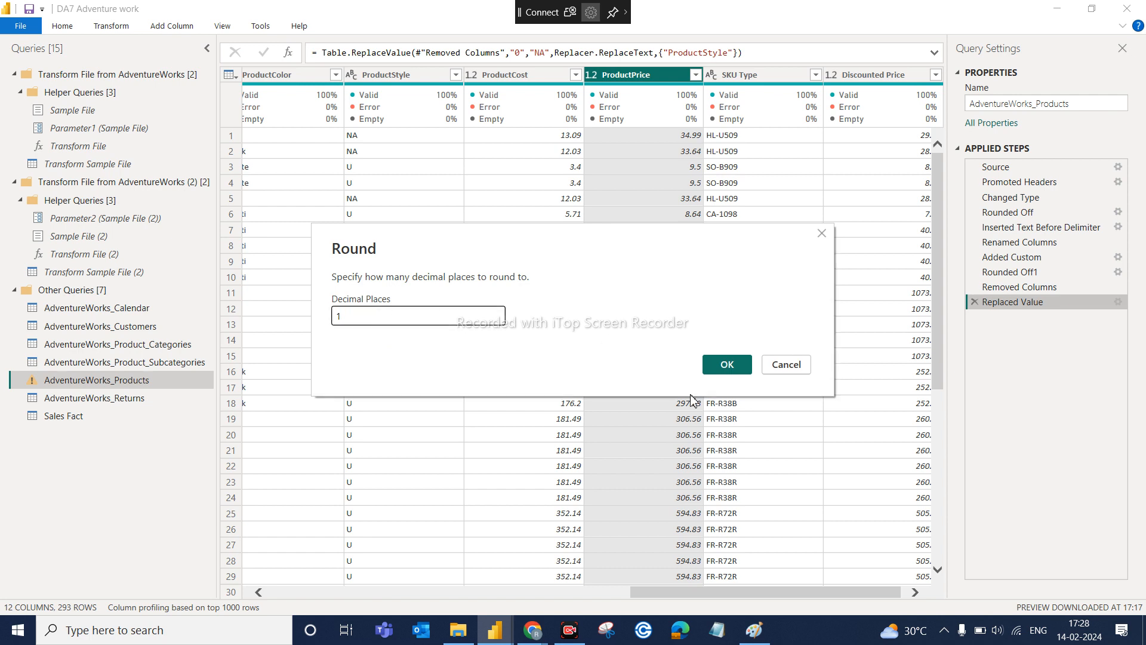
pyautogui.click(727, 365)
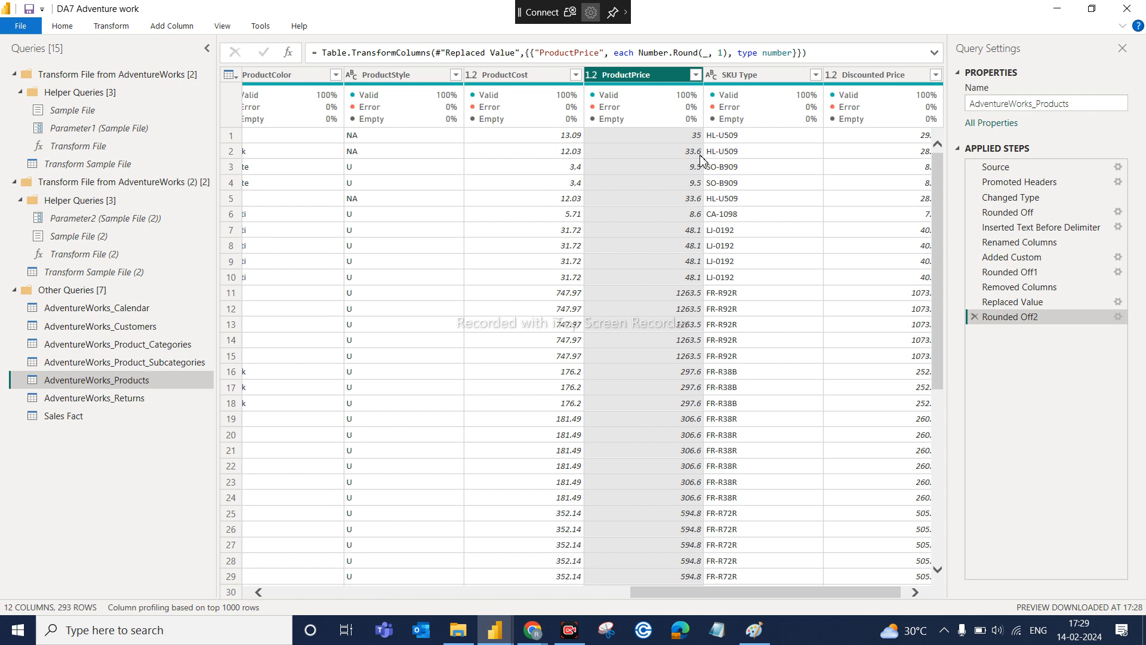
pyautogui.click(975, 317)
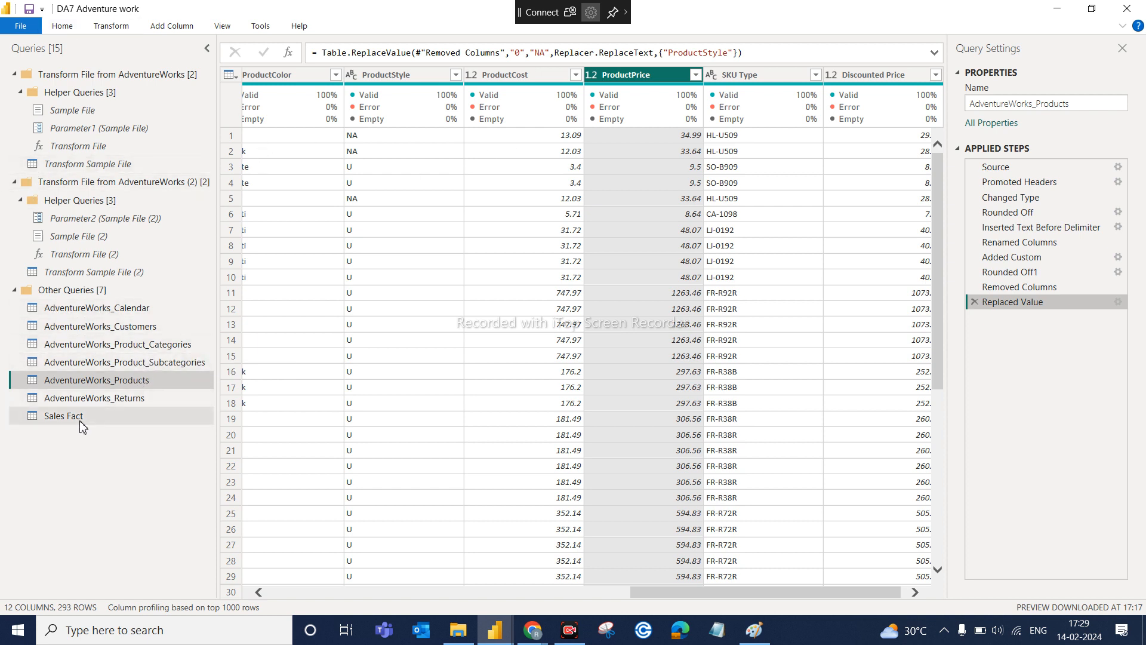
# Import AdventureWorks_Territories.csv from the AdventureWorks folder as a new Text/CSV query, keeping the default import settings
pyautogui.click(74, 29)
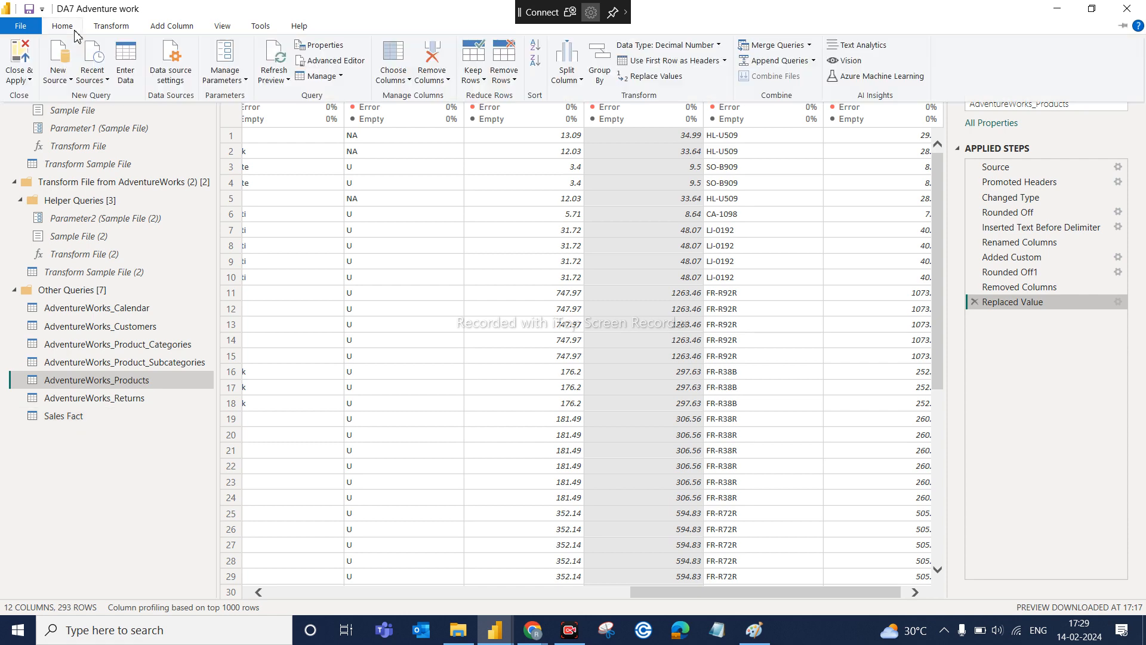
pyautogui.click(71, 80)
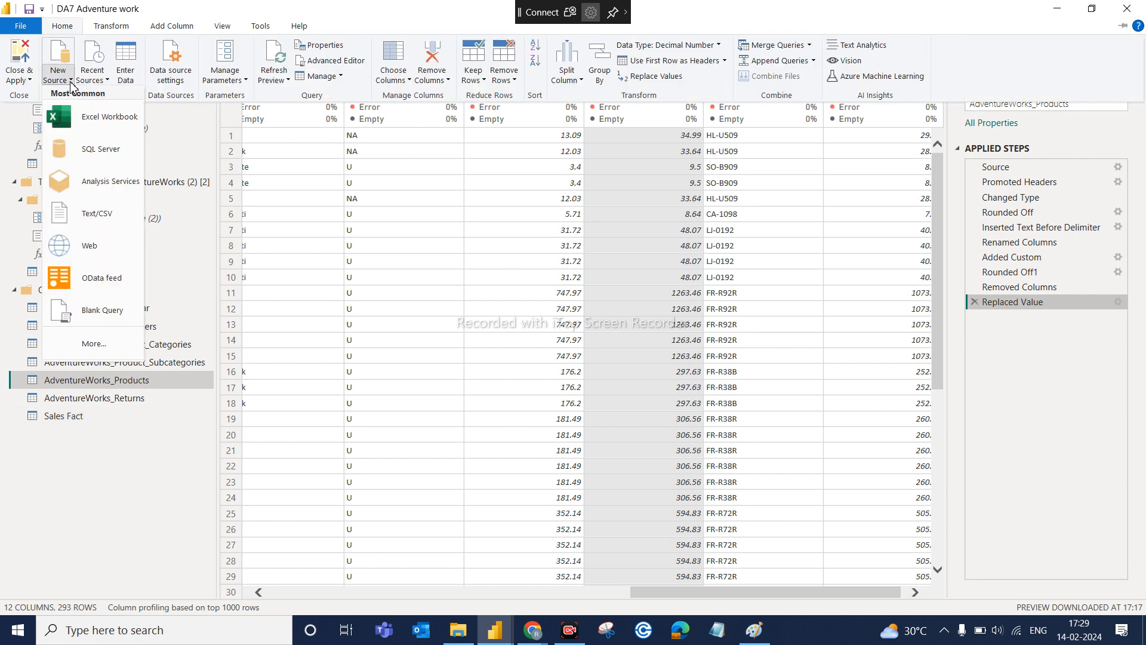
pyautogui.click(118, 216)
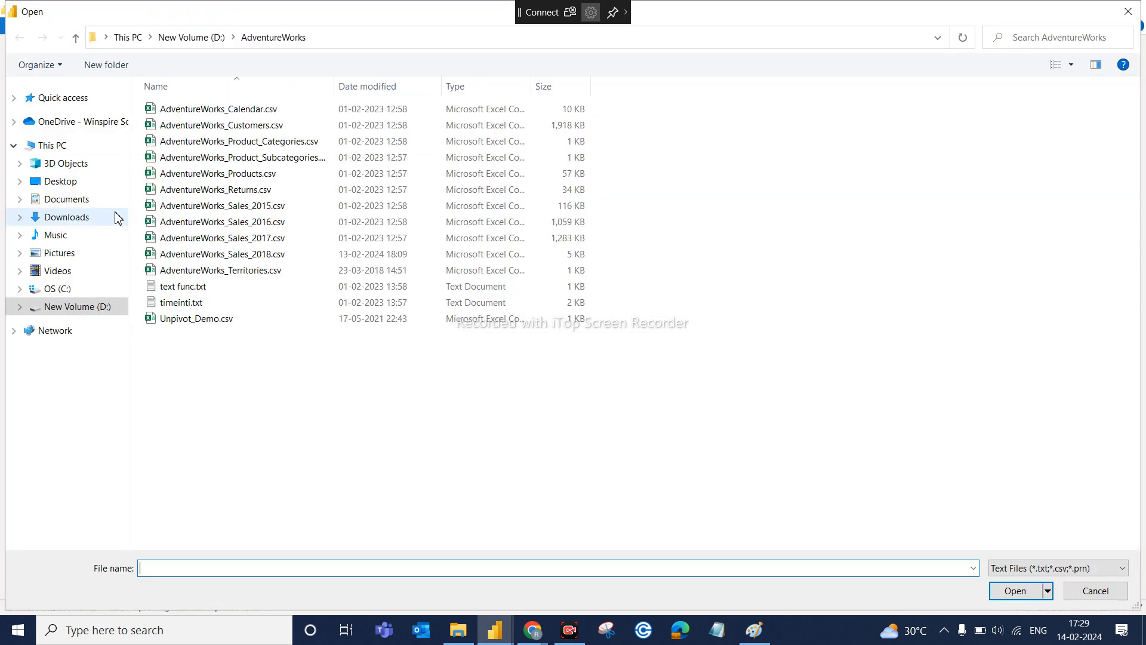
pyautogui.click(242, 271)
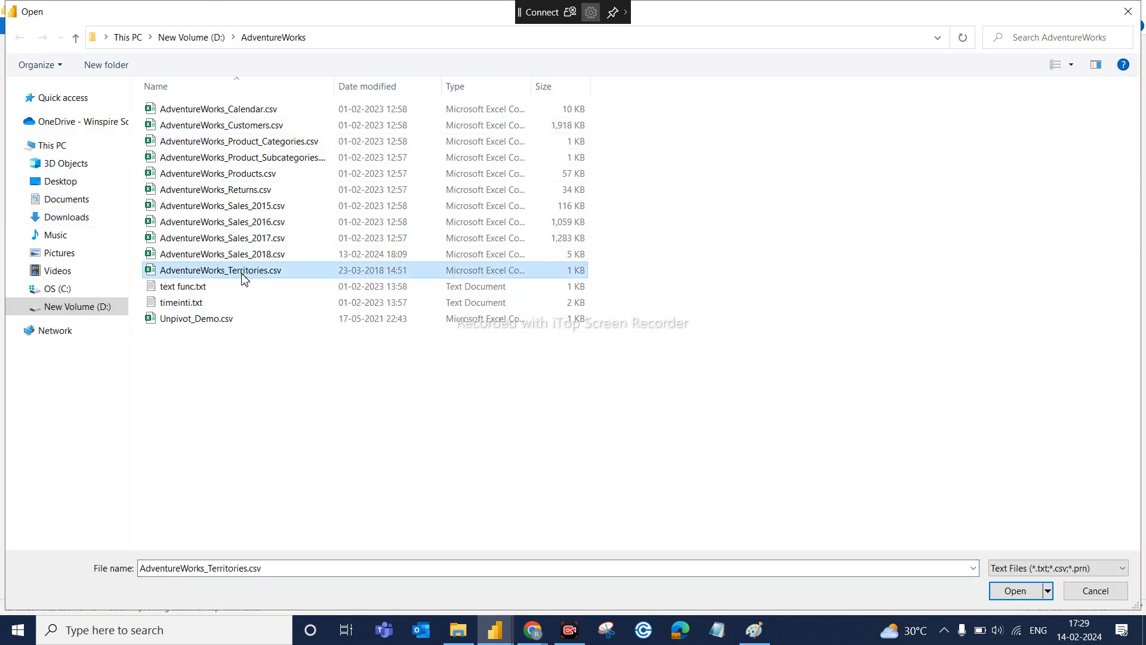
pyautogui.click(1016, 592)
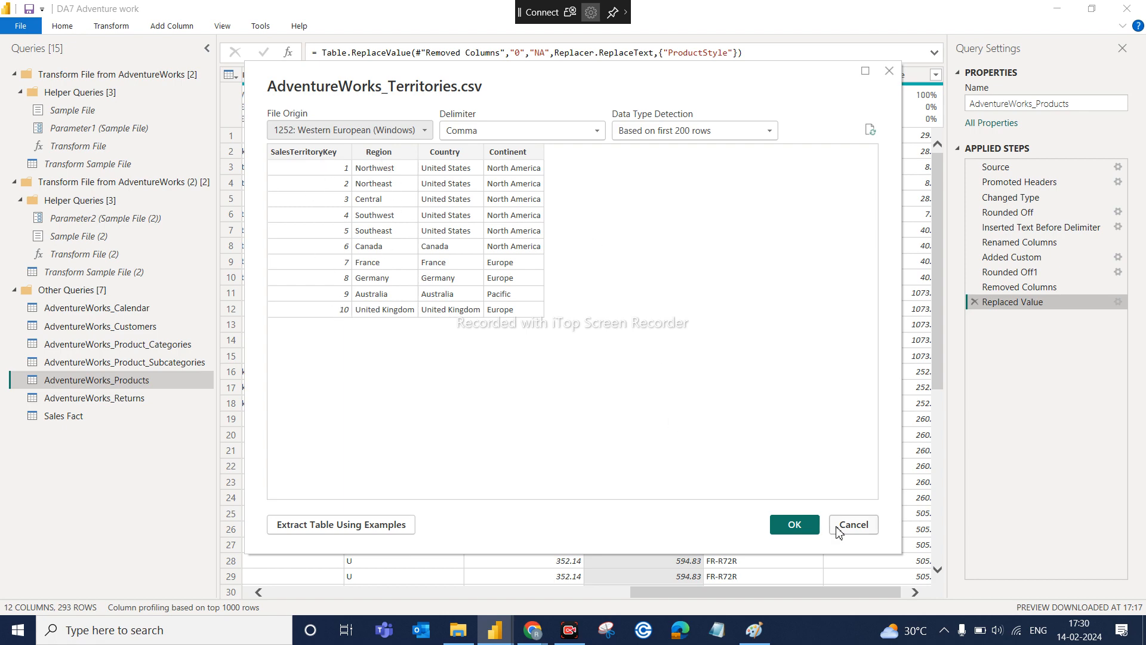
pyautogui.click(795, 524)
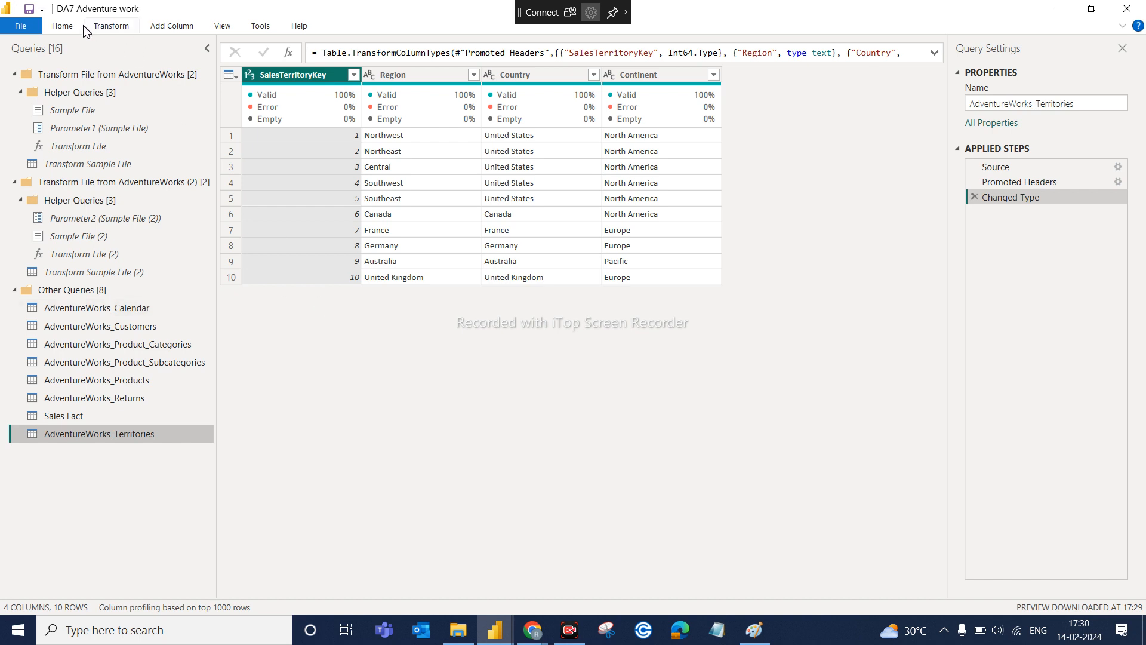
# Examine the formula behind the Renamed Columns step of the AdventureWorks_Calendar query without changing it
pyautogui.click(62, 26)
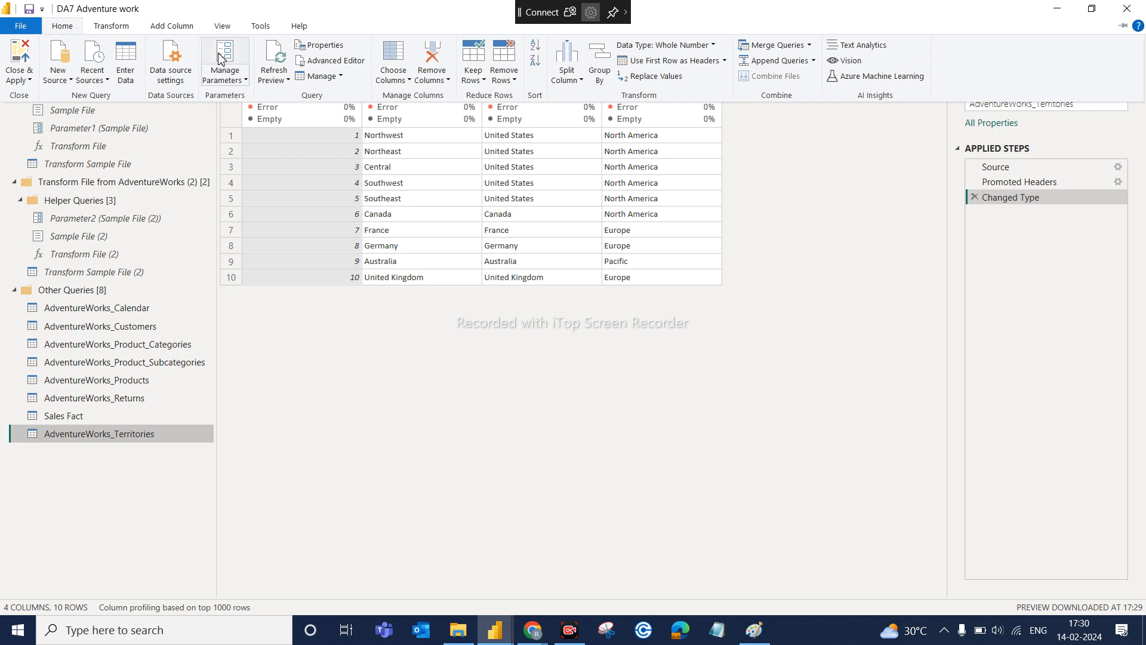
pyautogui.click(524, 377)
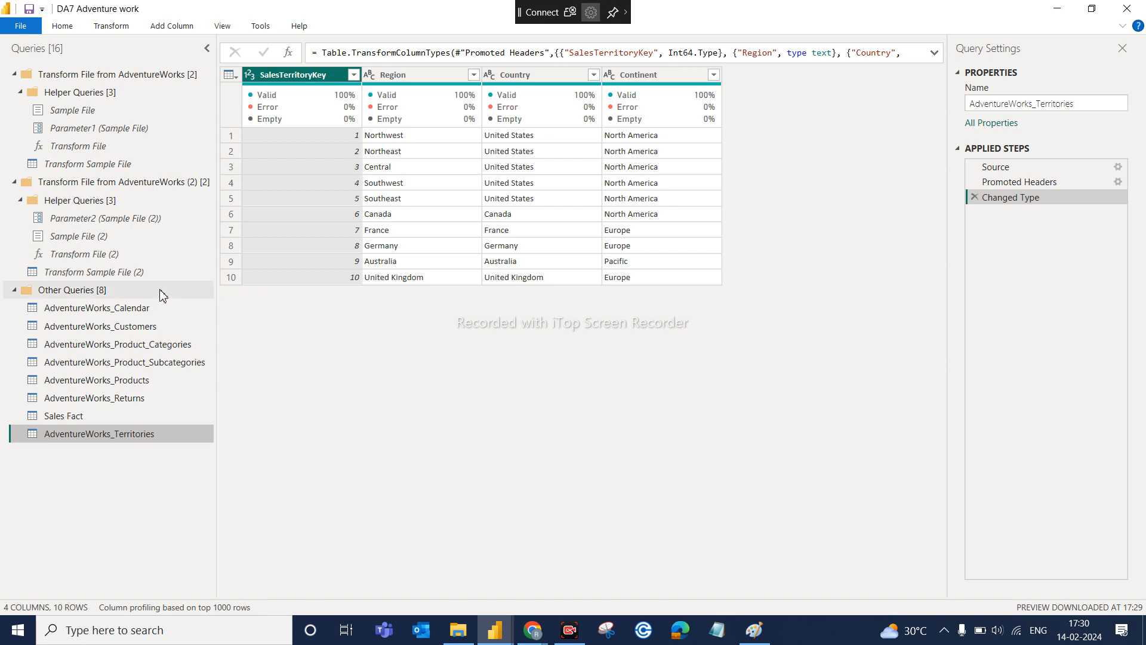
pyautogui.click(134, 309)
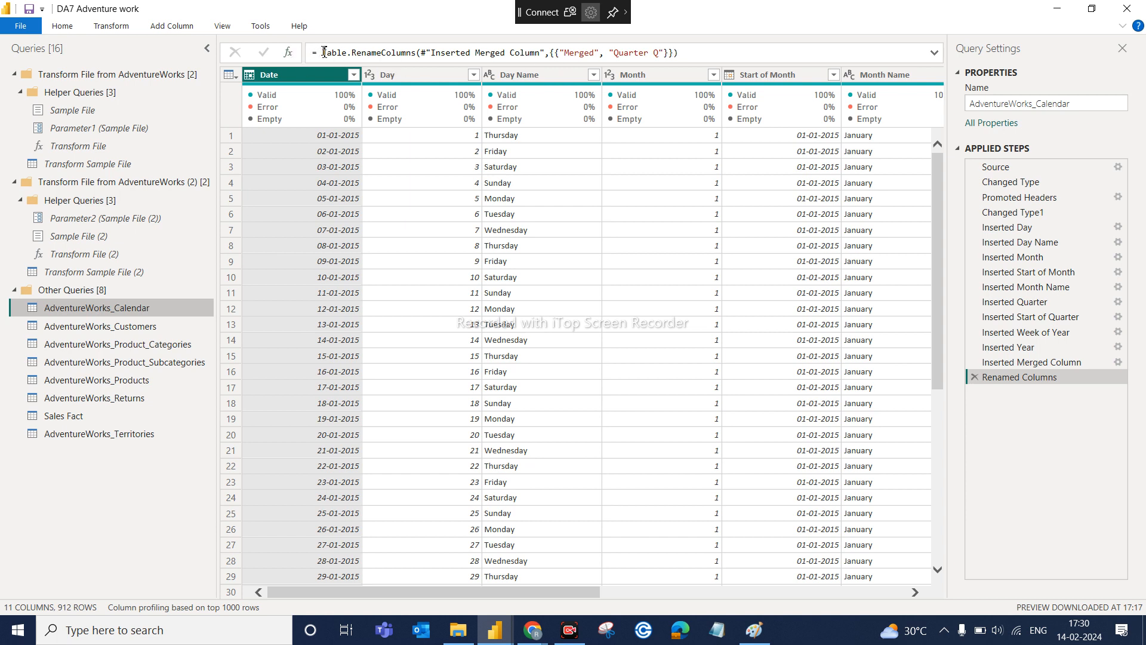
pyautogui.moveTo(324, 52); pyautogui.dragTo(696, 58)
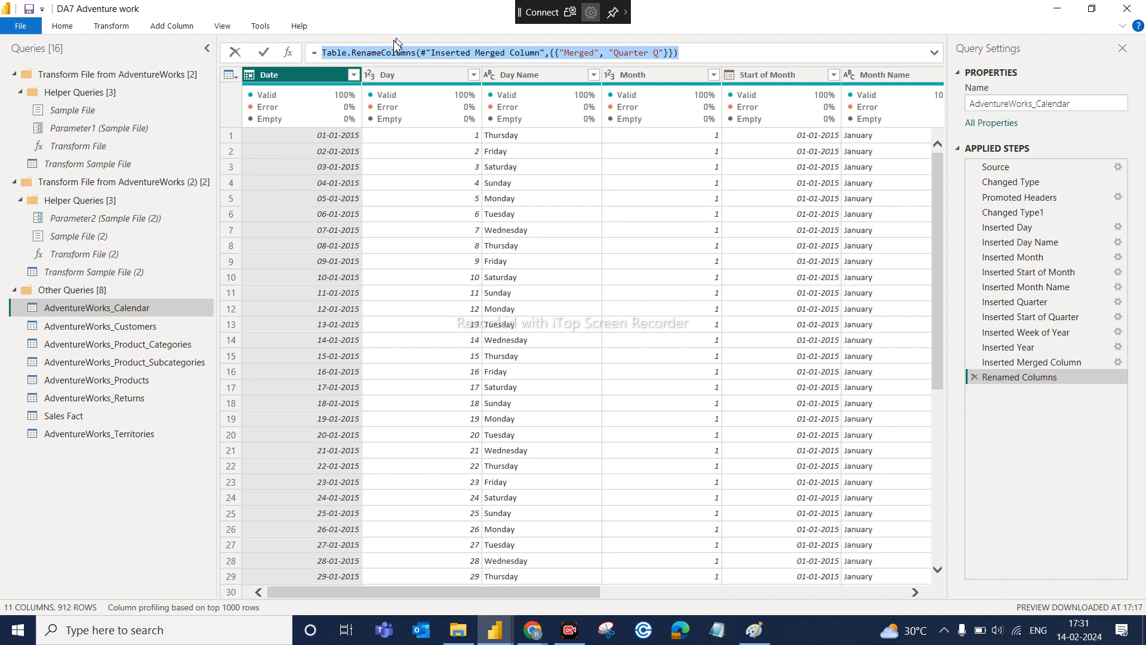
pyautogui.moveTo(381, 55)
pyautogui.click(709, 59)
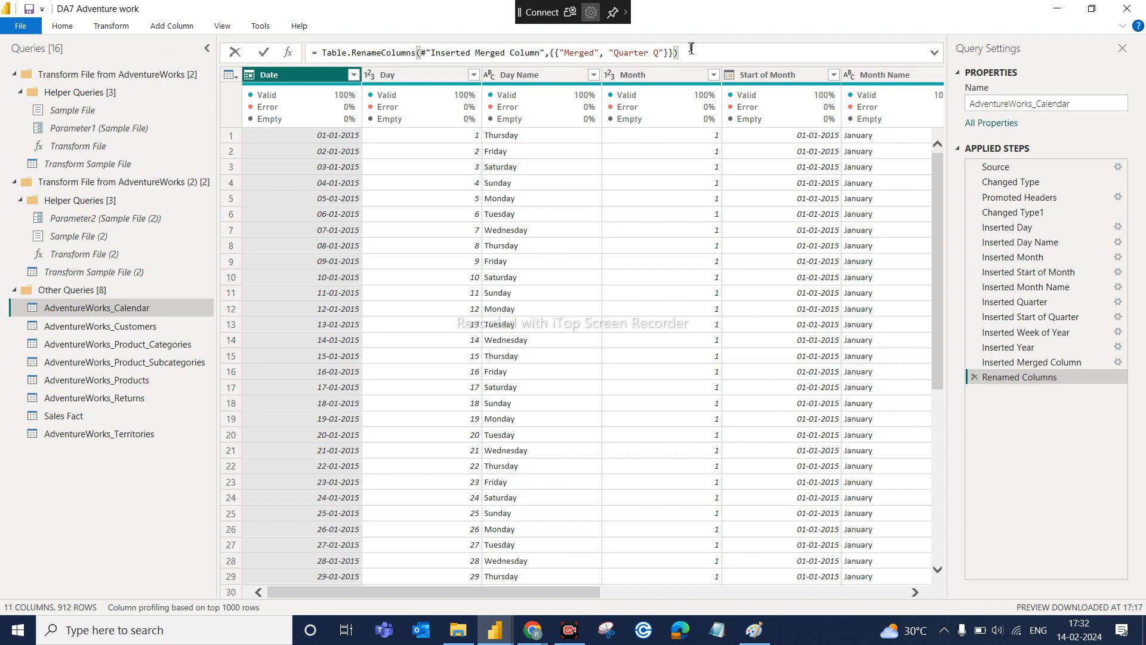
pyautogui.click(145, 310)
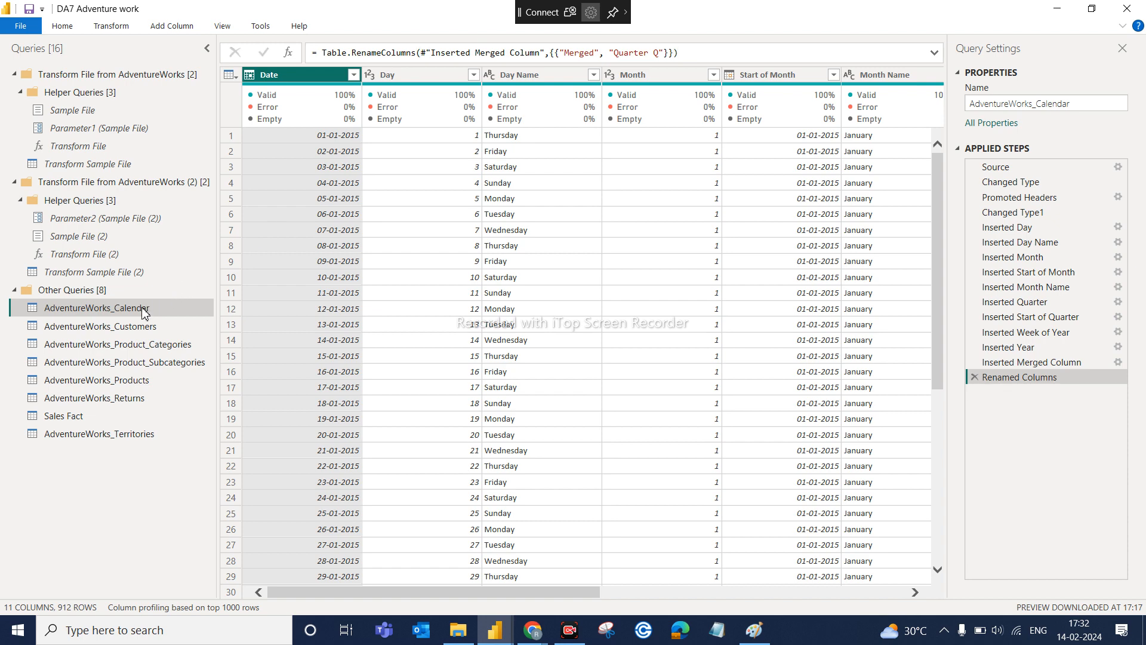
# Copy the complete M code of the AdventureWorks_Calendar query from the Advanced Editor and close the editor without changes
pyautogui.click(63, 27)
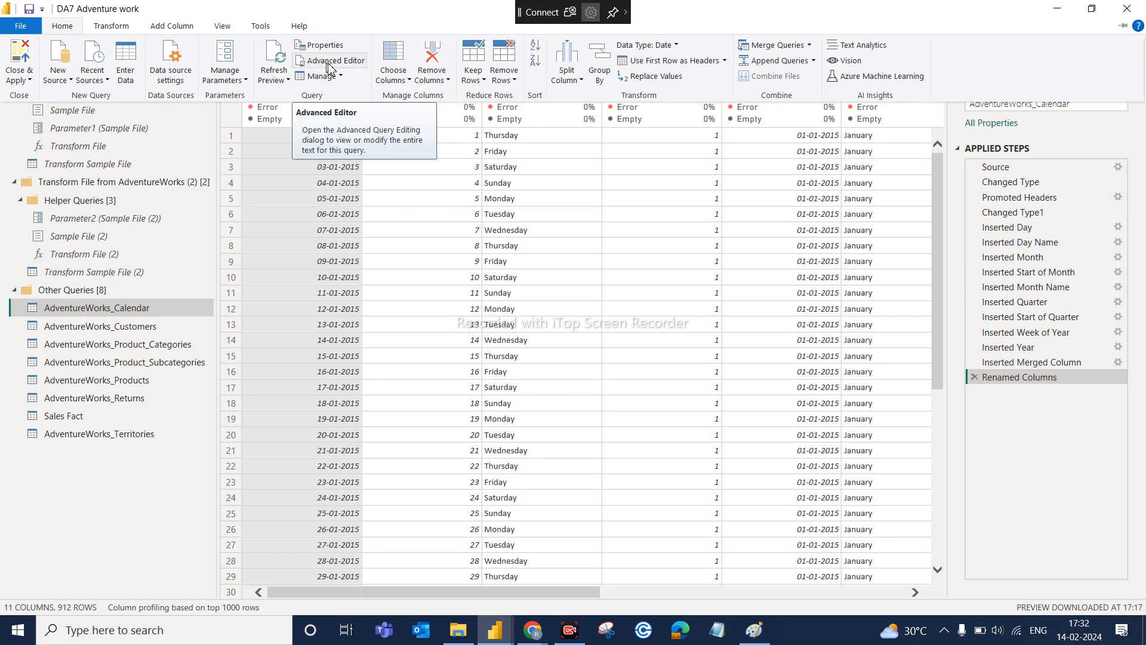
pyautogui.click(351, 62)
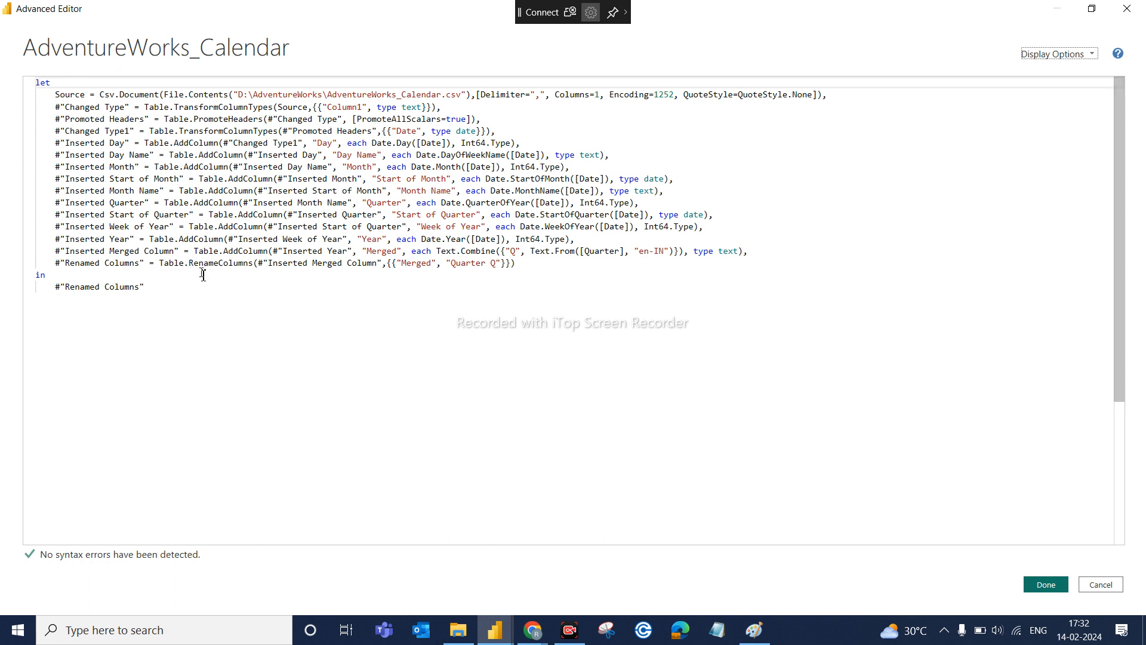
pyautogui.moveTo(161, 294); pyautogui.dragTo(10, 88)
pyautogui.hotkey('ctrl', 'c')
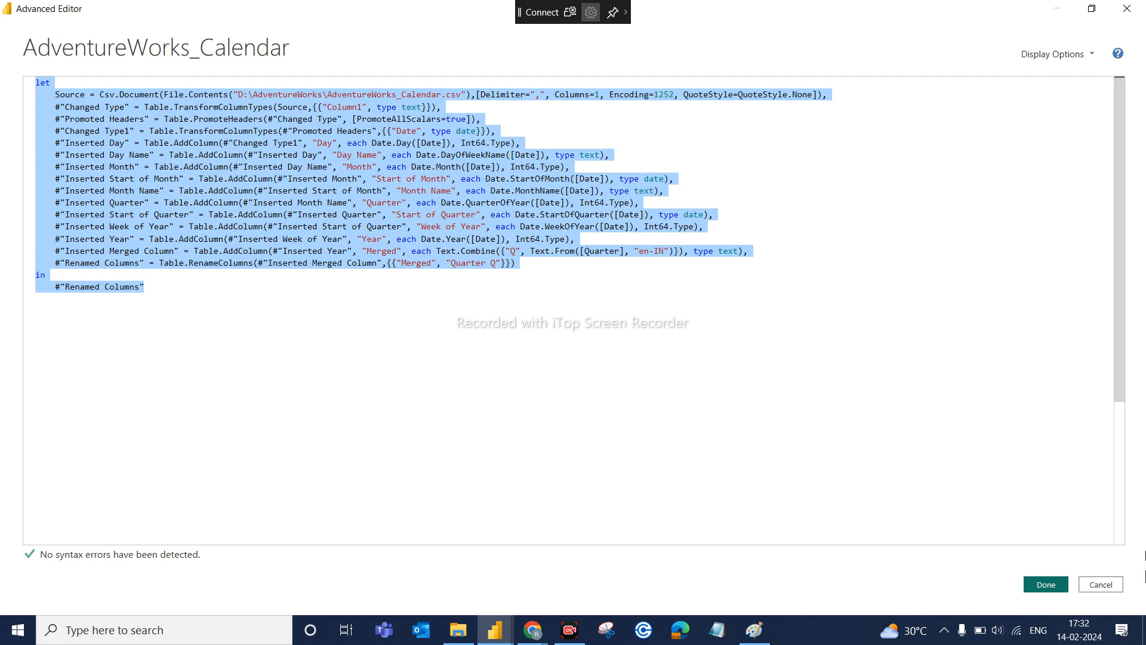
pyautogui.click(1102, 585)
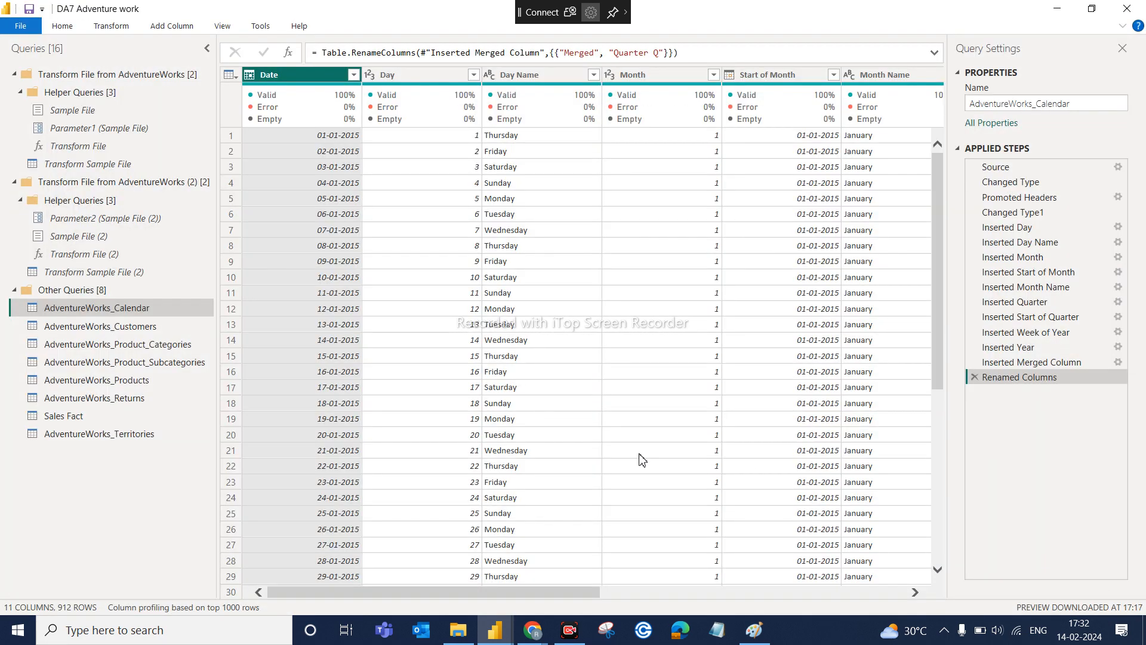
# Create a new blank query as an additional source
pyautogui.click(62, 26)
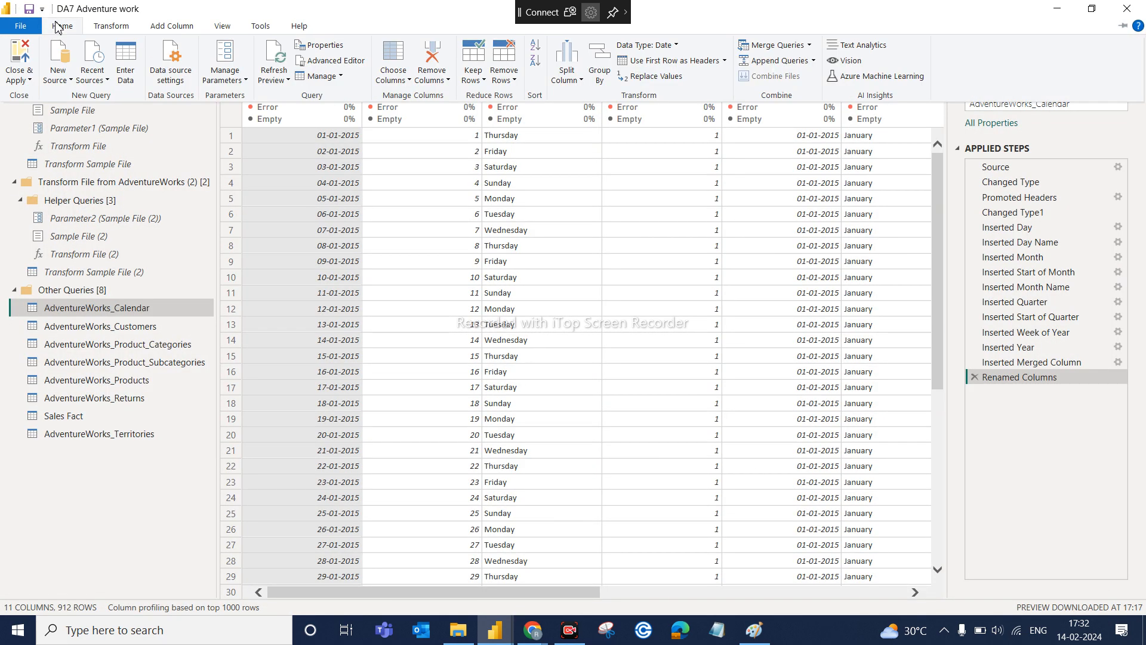
pyautogui.click(73, 82)
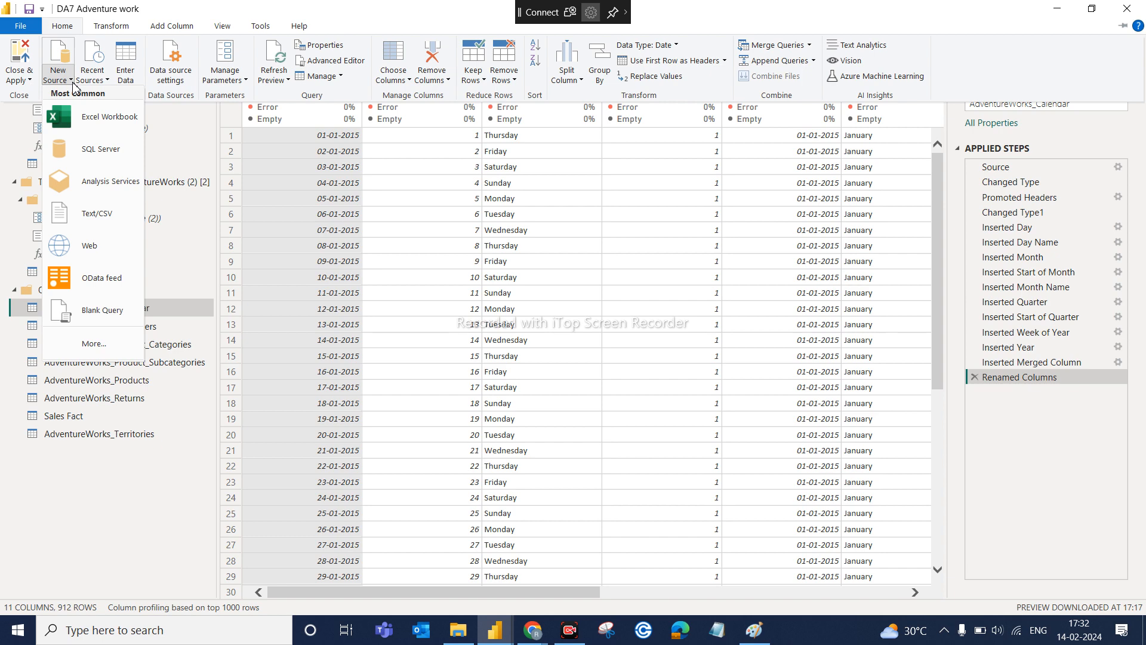
pyautogui.click(98, 314)
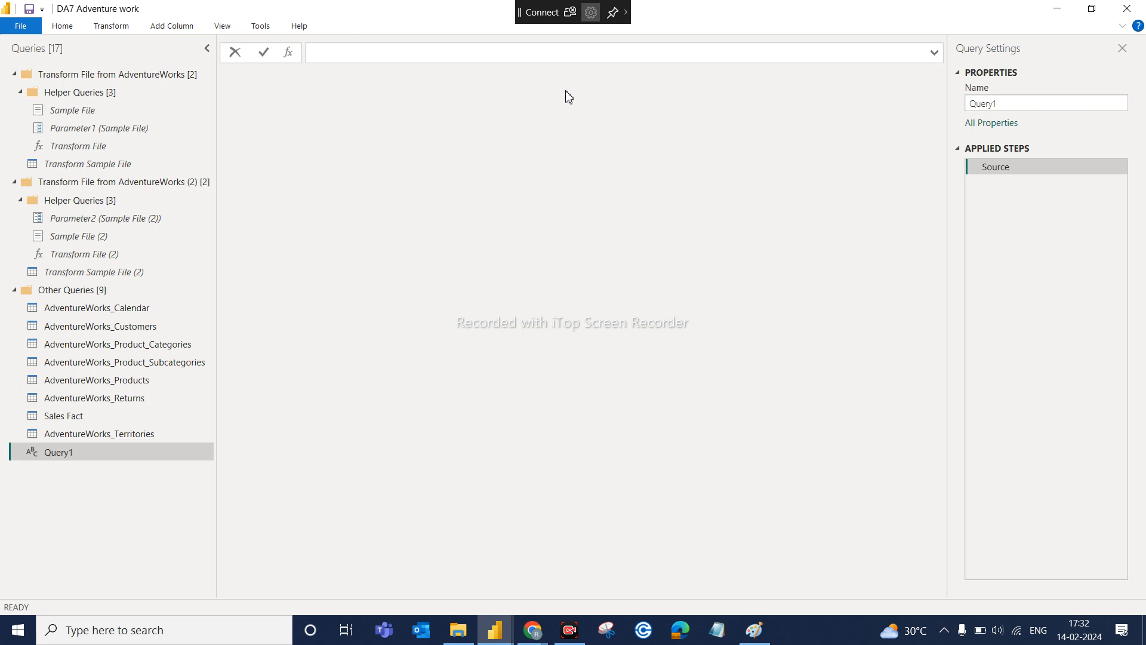
pyautogui.click(531, 237)
# Replace the blank query's default code in the Advanced Editor with the copied AdventureWorks_Calendar code and apply it
pyautogui.click(62, 26)
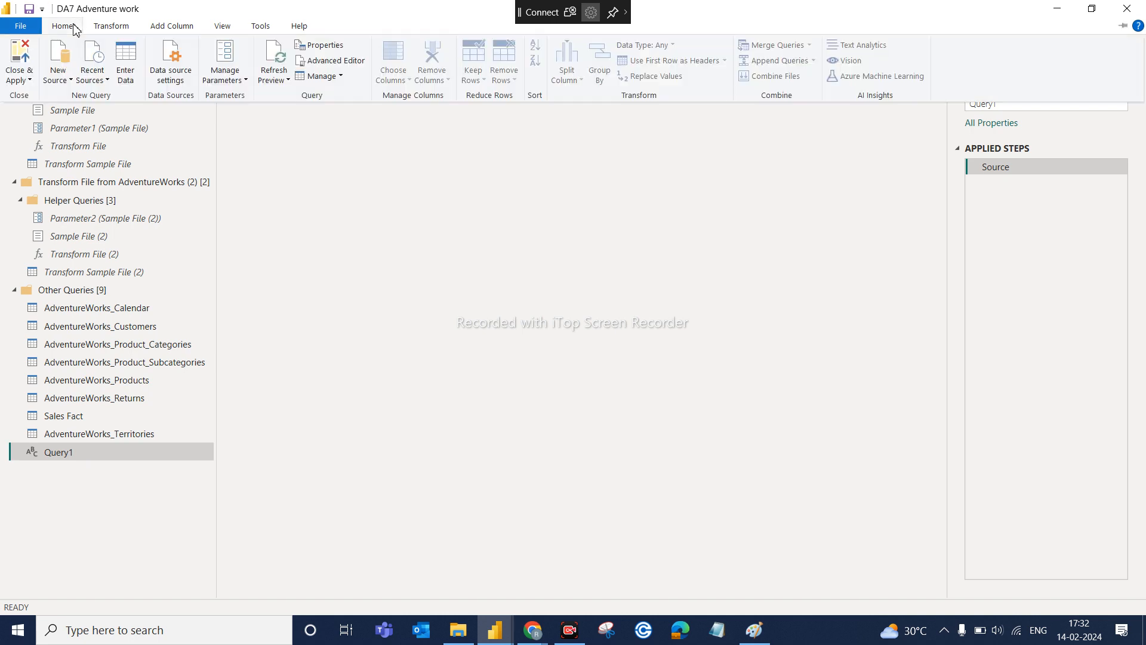
pyautogui.click(337, 61)
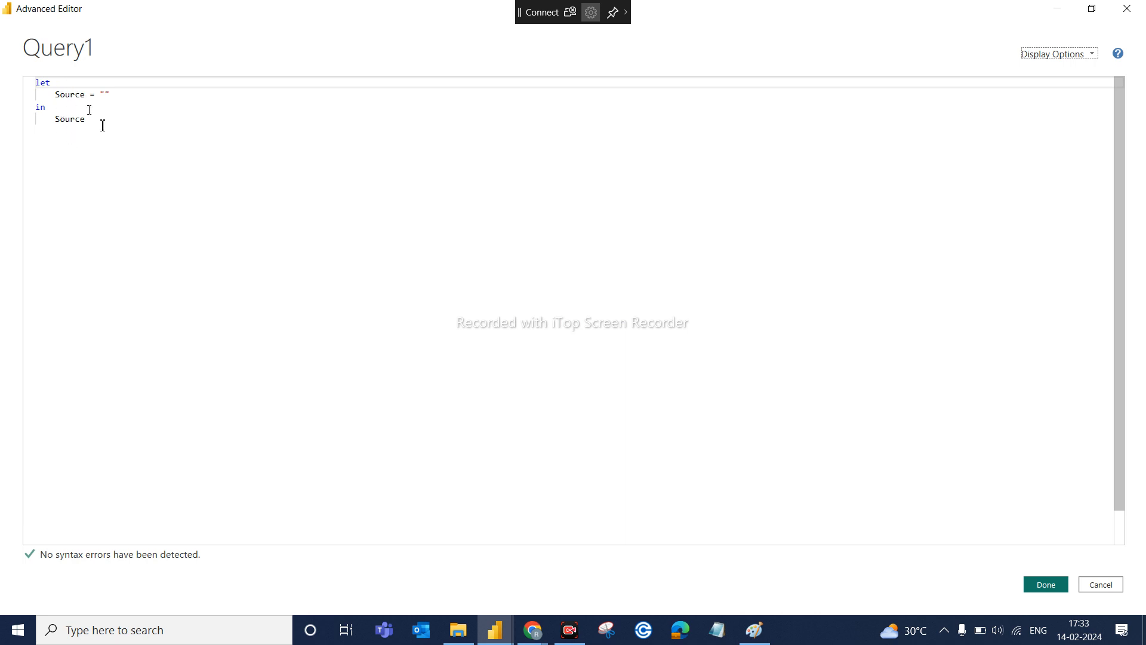
pyautogui.click(194, 157)
pyautogui.moveTo(4, 96); pyautogui.dragTo(5, 84)
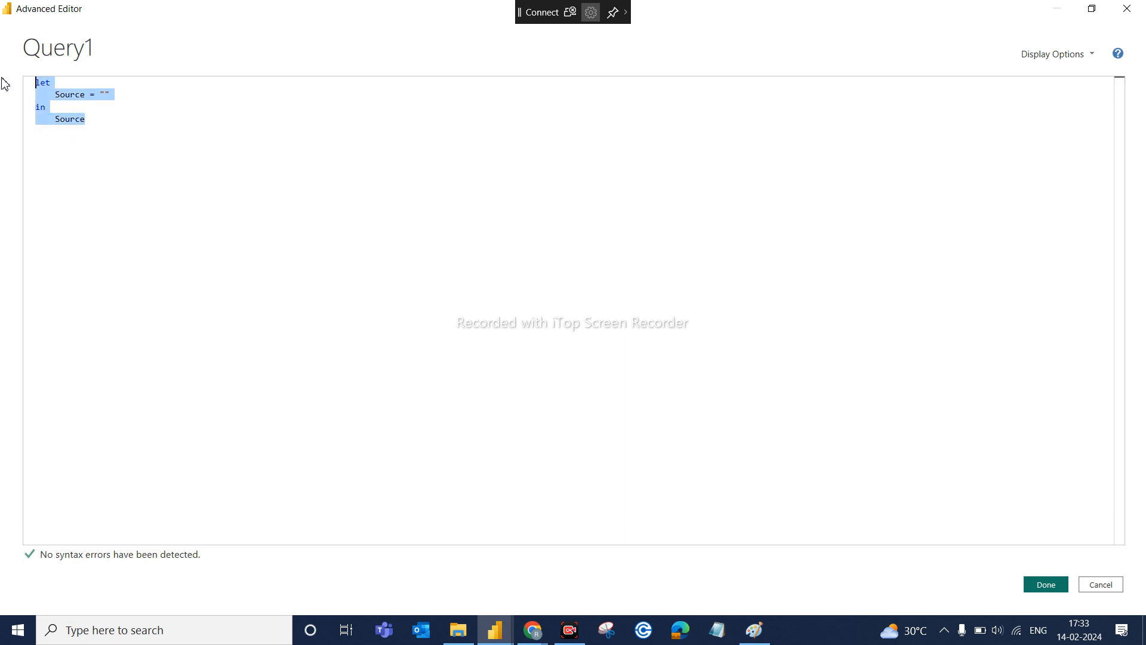
pyautogui.hotkey('ctrl', 'v')
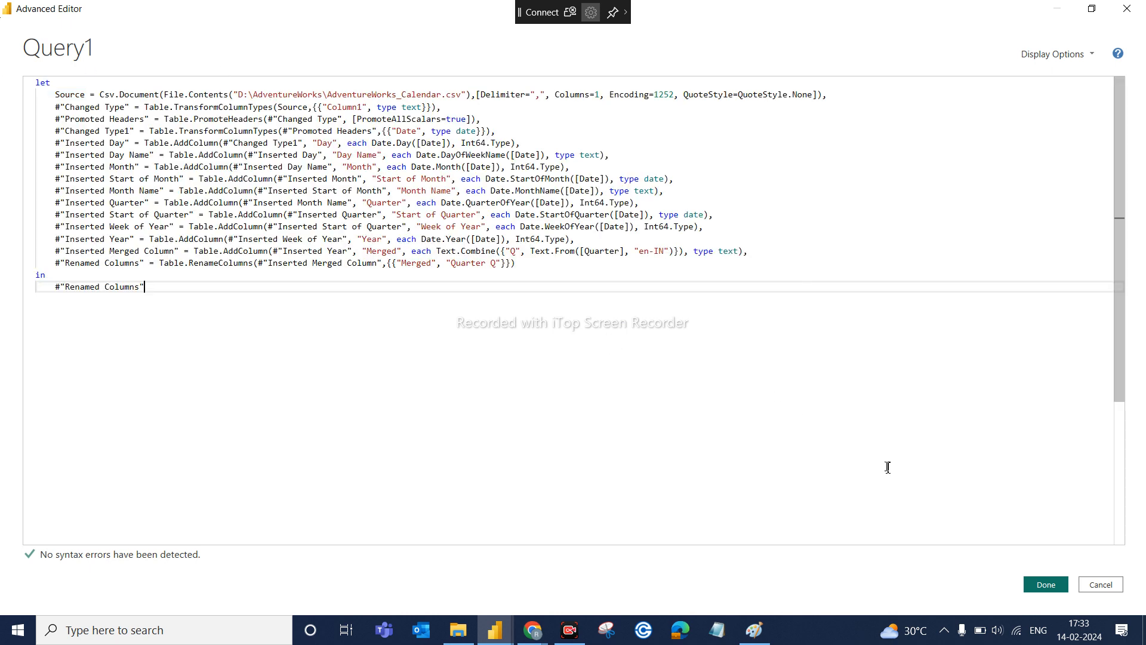
pyautogui.click(1044, 585)
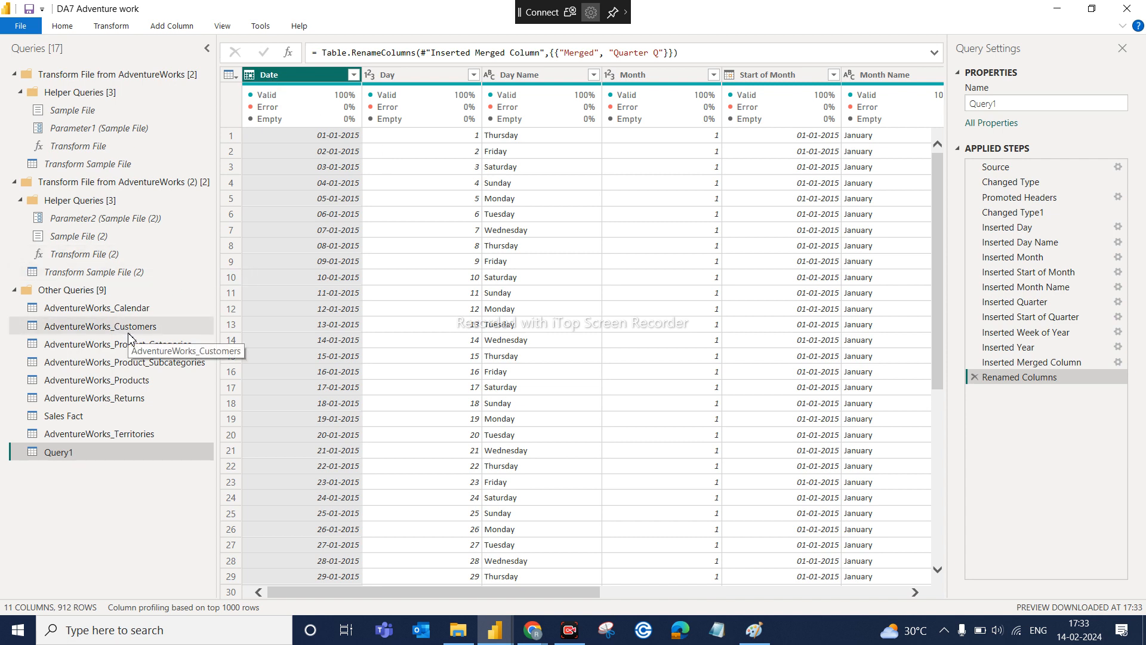
# Delete the Query1 copy of the calendar query and confirm the deletion
pyautogui.rightClick(145, 451)
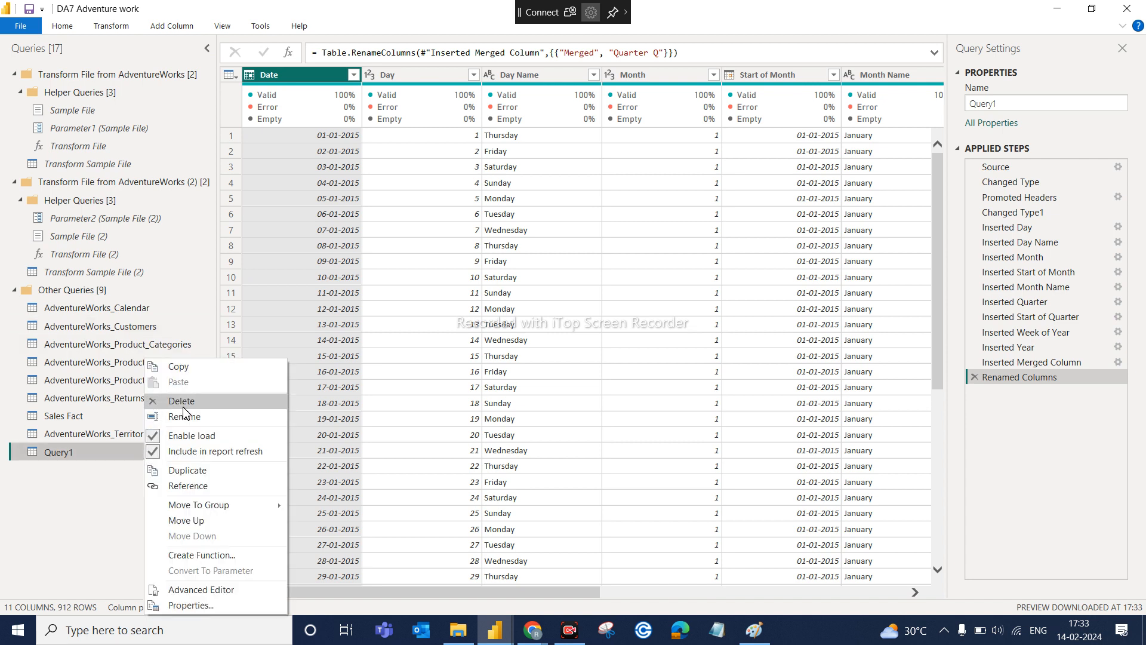
pyautogui.click(183, 405)
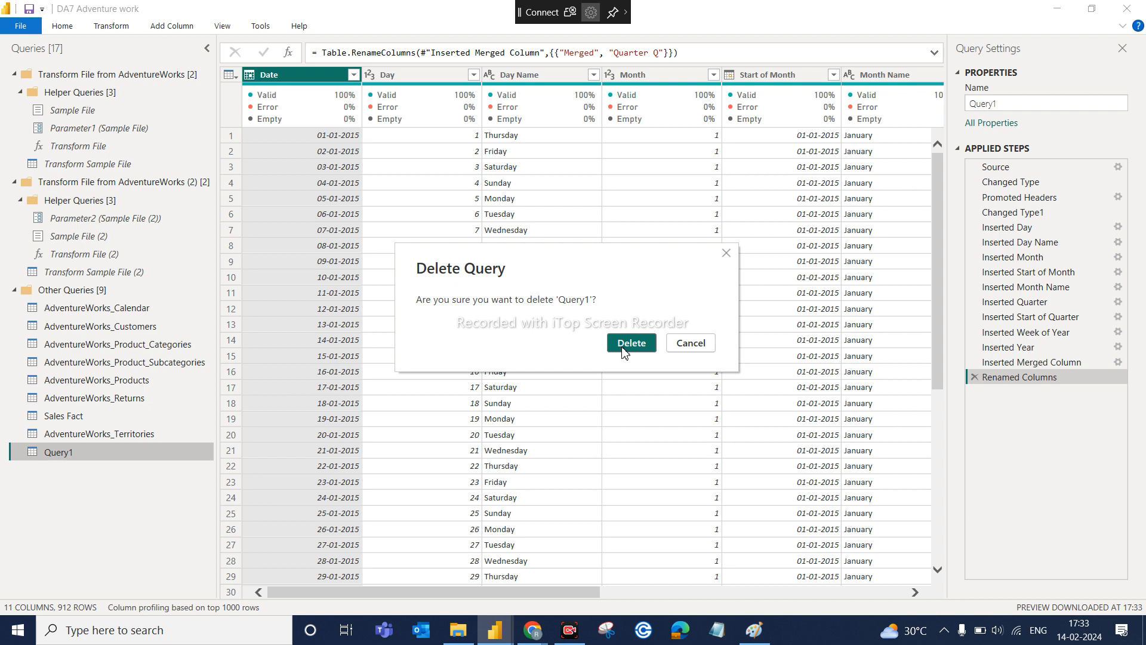
pyautogui.click(624, 346)
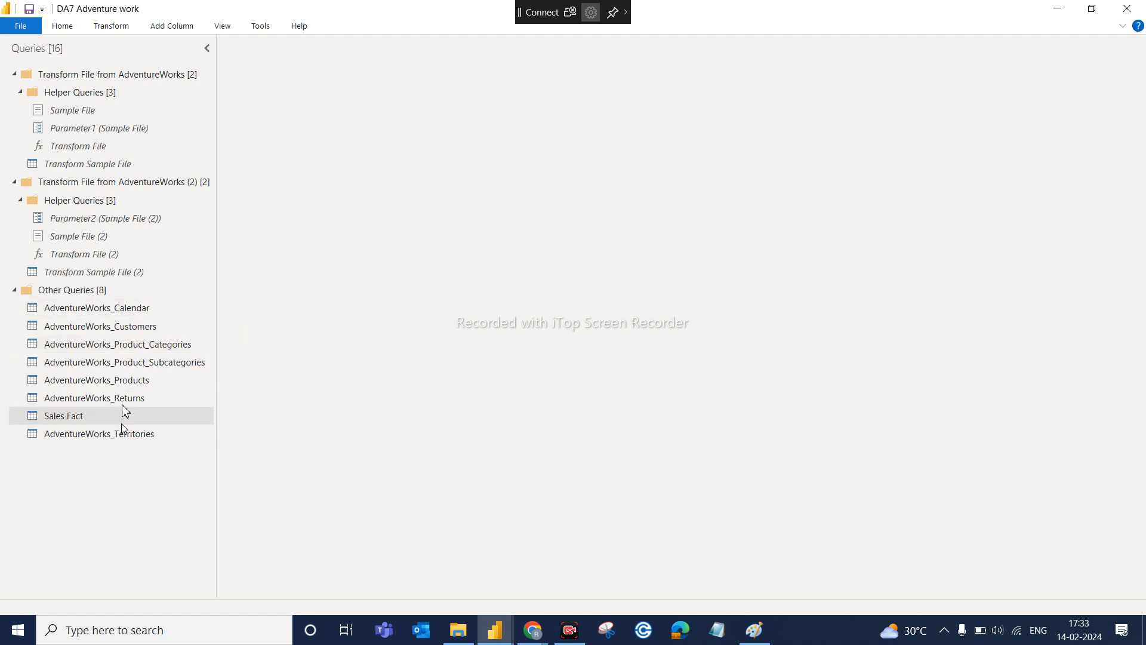
# Duplicate the AdventureWorks_Calendar query and compare the duplicate's data and applied steps with the original's
pyautogui.click(136, 306)
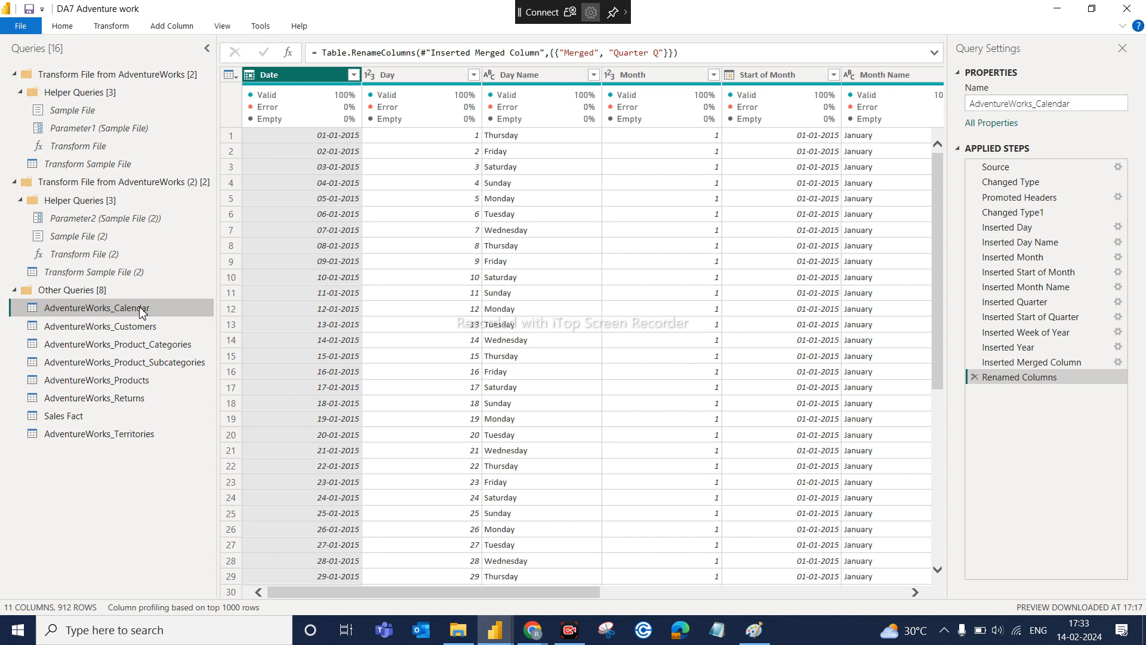
pyautogui.rightClick(142, 311)
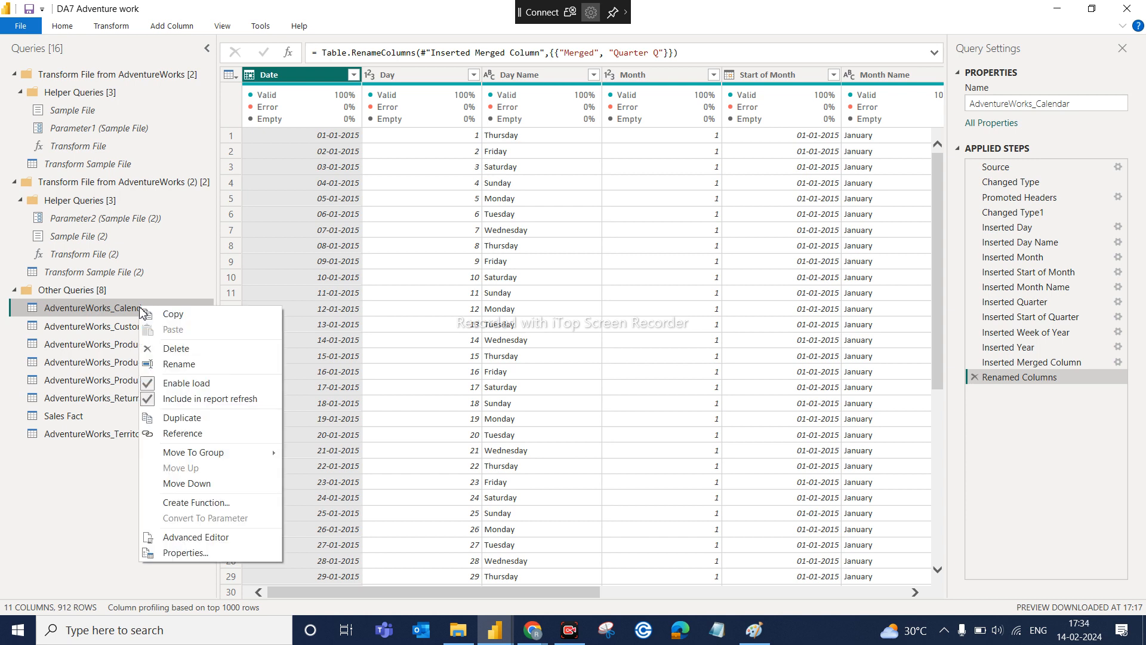
pyautogui.click(182, 418)
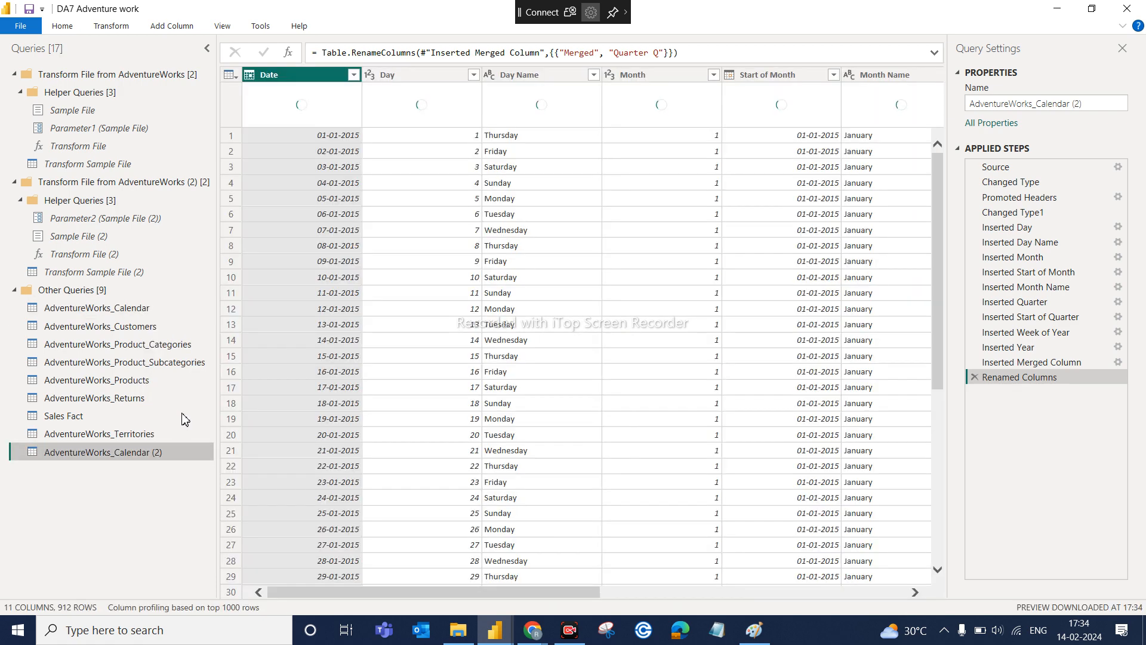
pyautogui.click(149, 312)
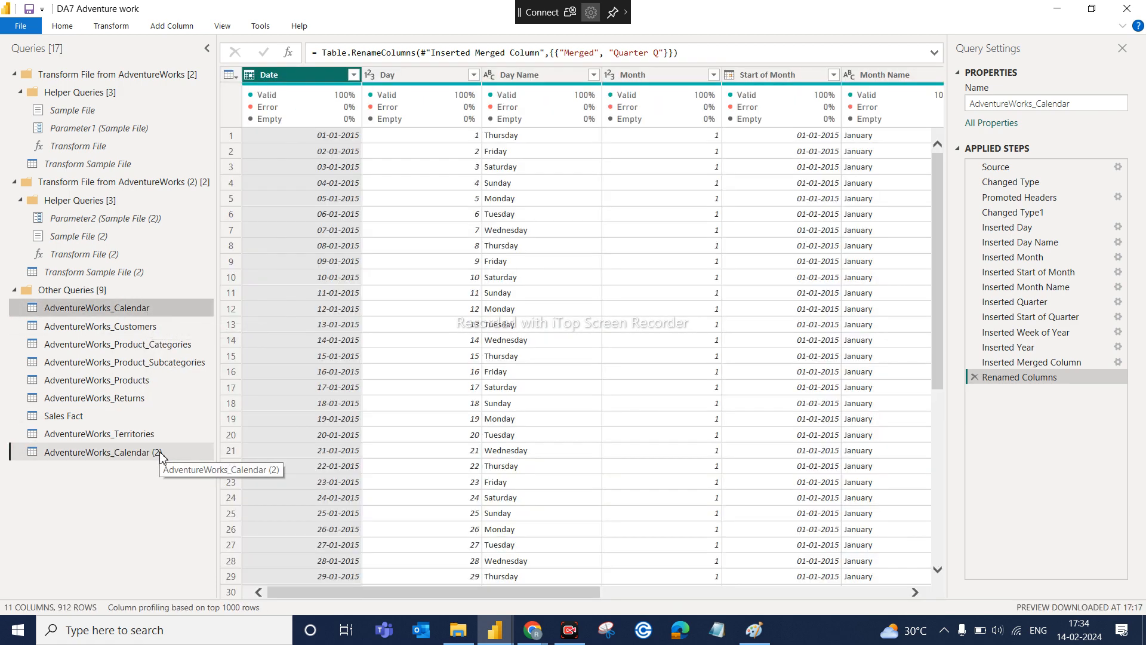
pyautogui.click(160, 452)
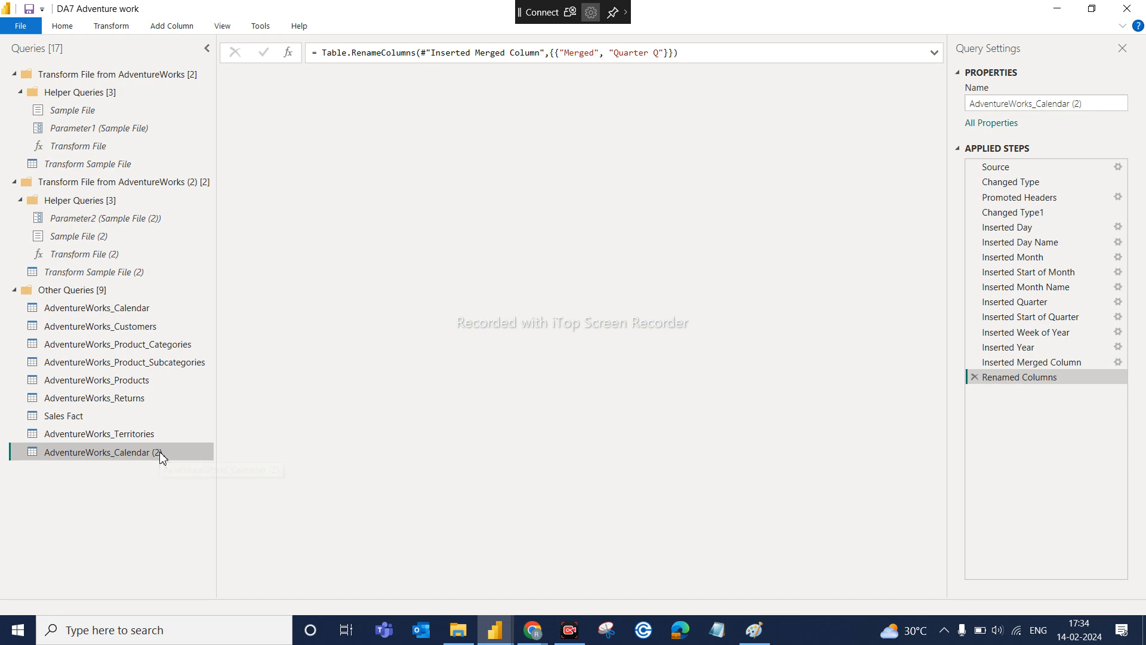
pyautogui.click(158, 311)
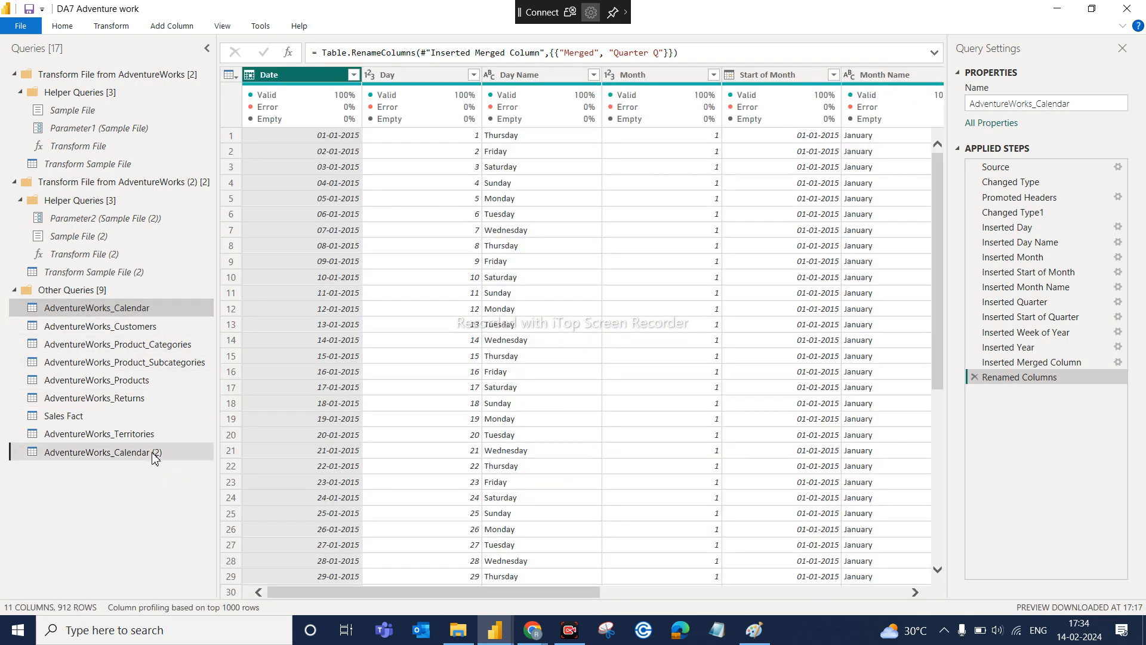
pyautogui.click(155, 455)
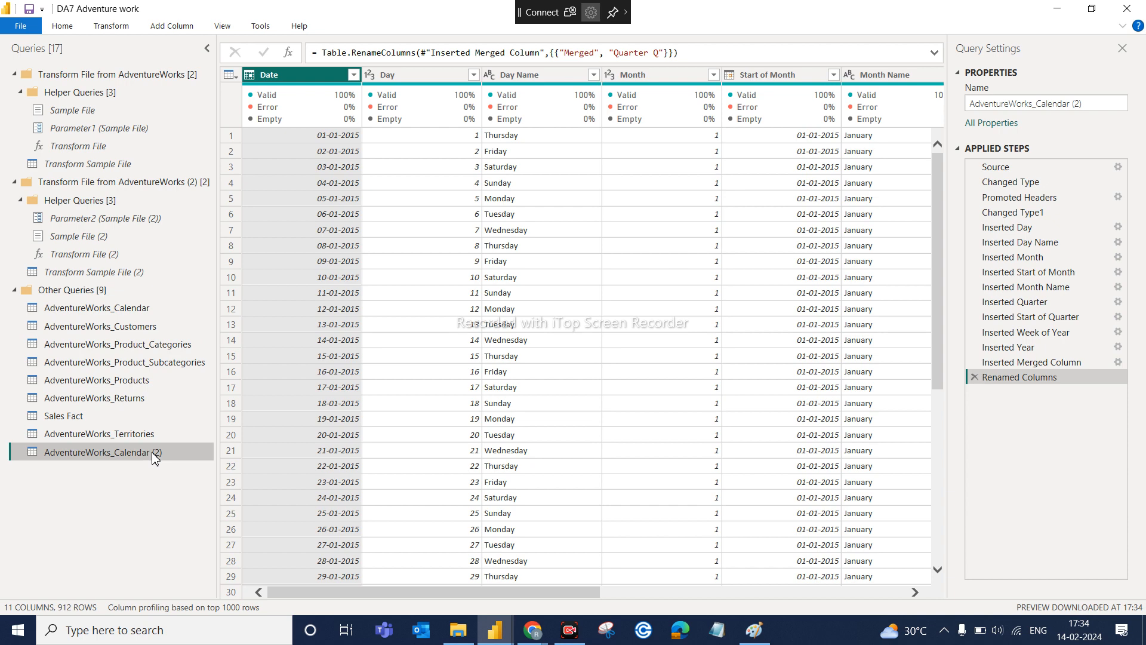
pyautogui.click(150, 308)
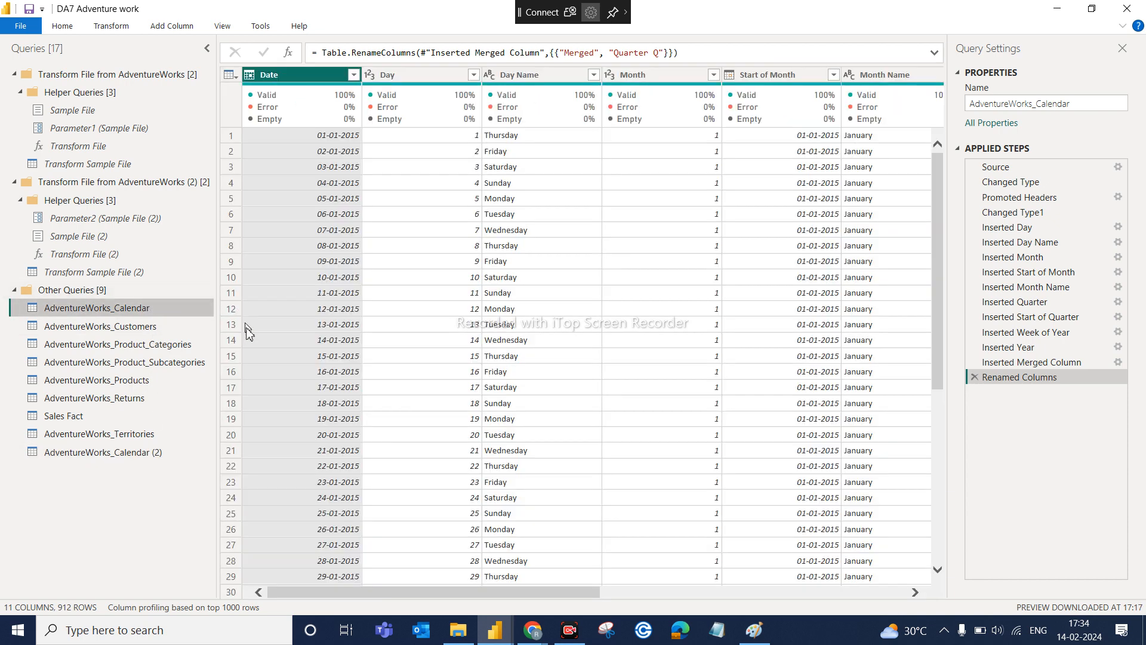
pyautogui.click(168, 454)
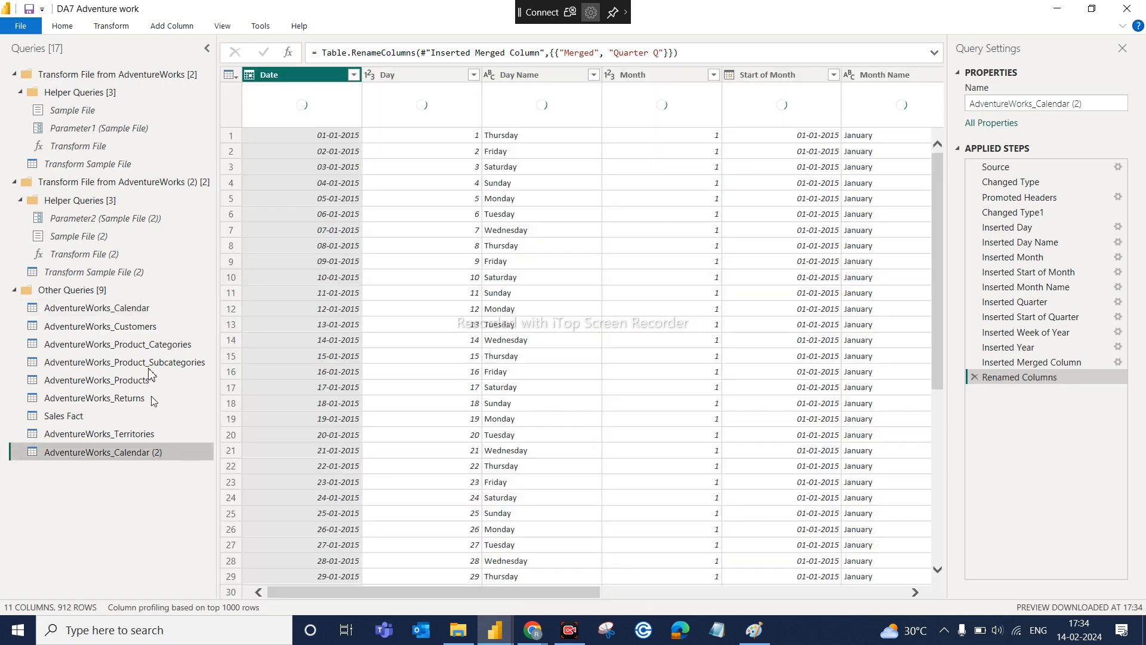
# Create a new query that references AdventureWorks_Calendar
pyautogui.click(151, 310)
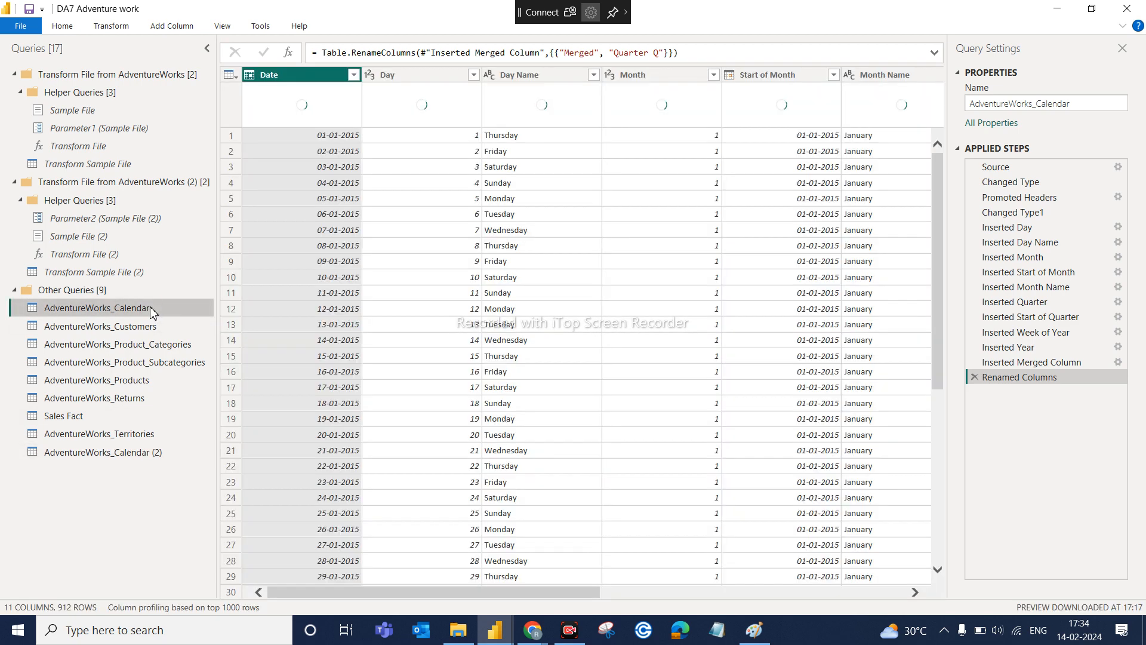
pyautogui.rightClick(151, 309)
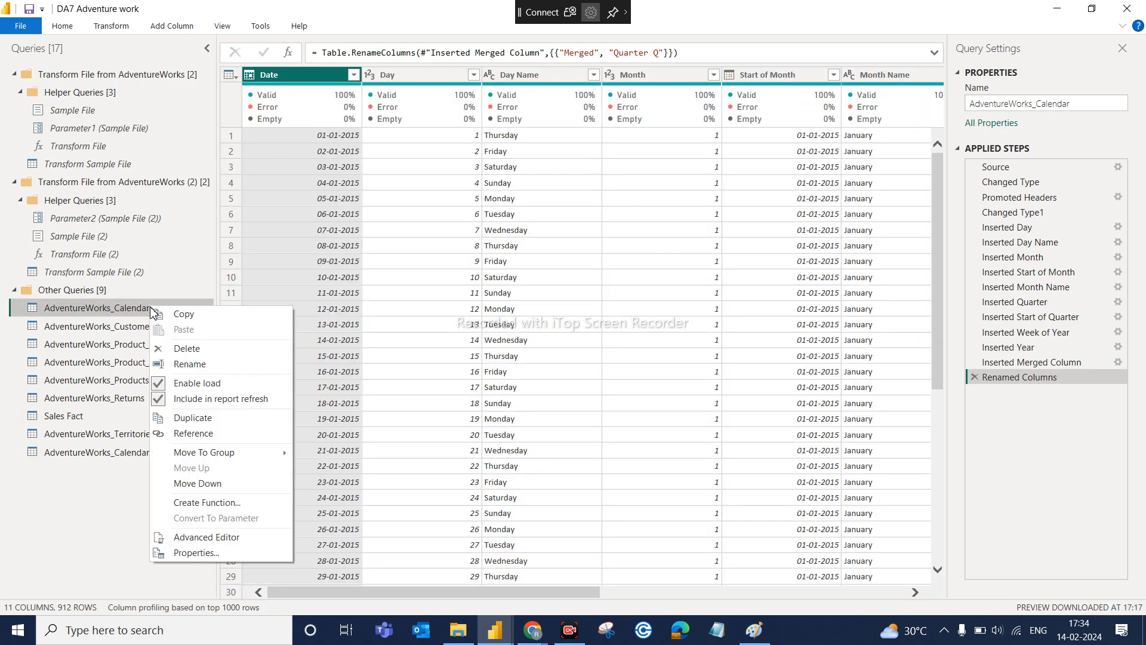
pyautogui.click(198, 438)
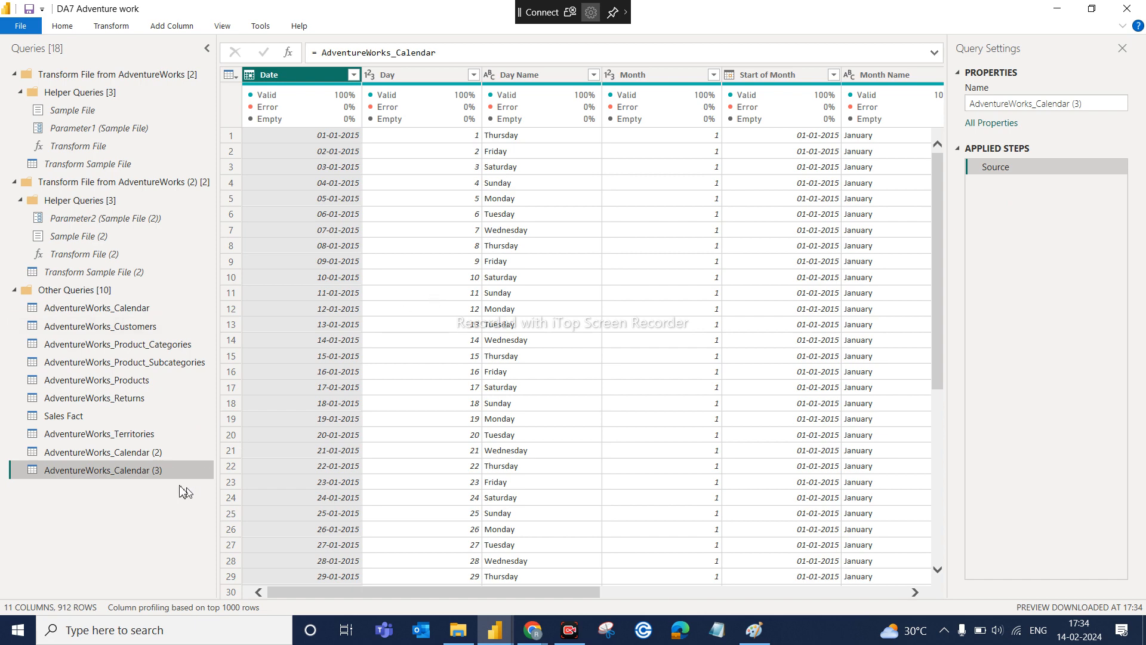
# Compare the formula and applied steps of the original AdventureWorks_Calendar query with those of its referenced copy
pyautogui.click(144, 314)
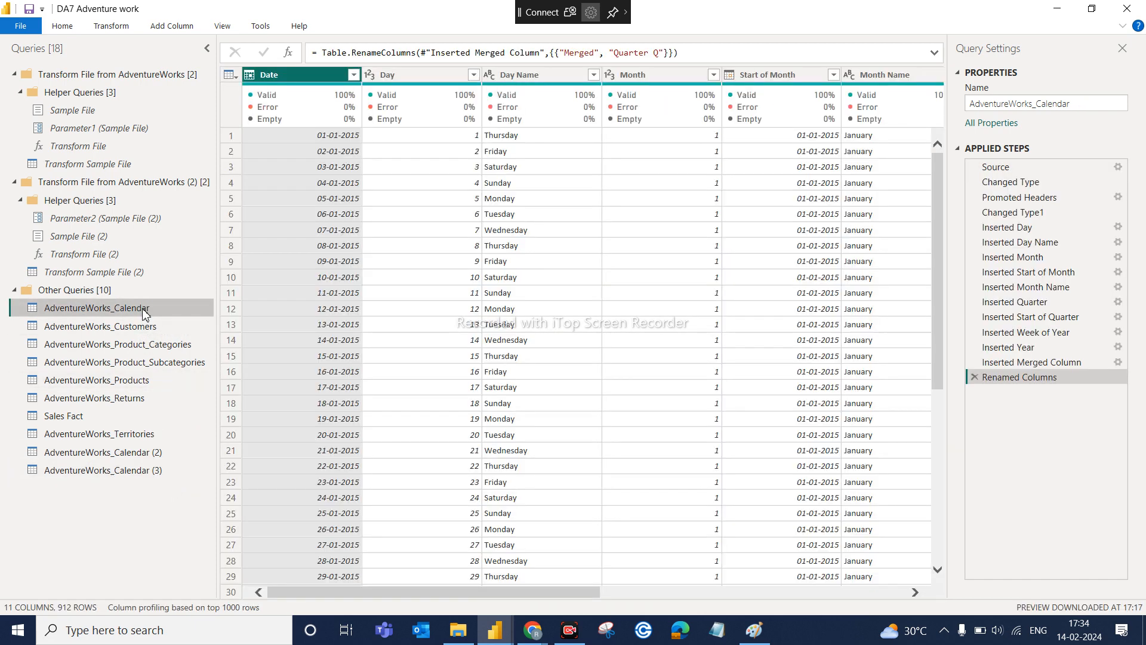
pyautogui.click(156, 471)
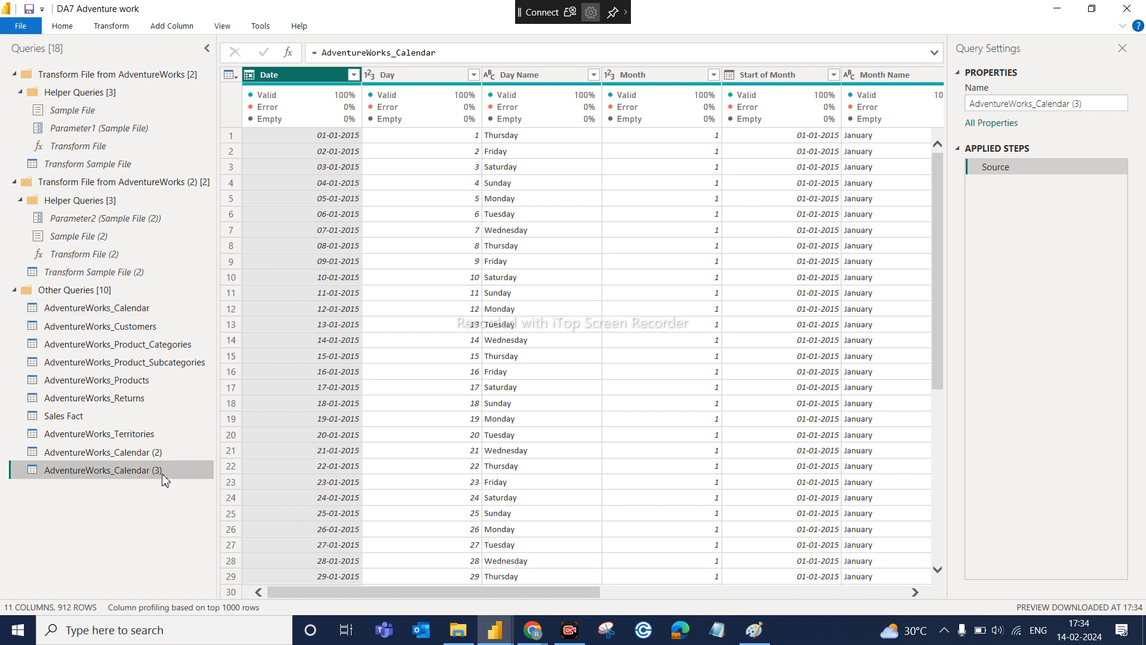
pyautogui.click(159, 312)
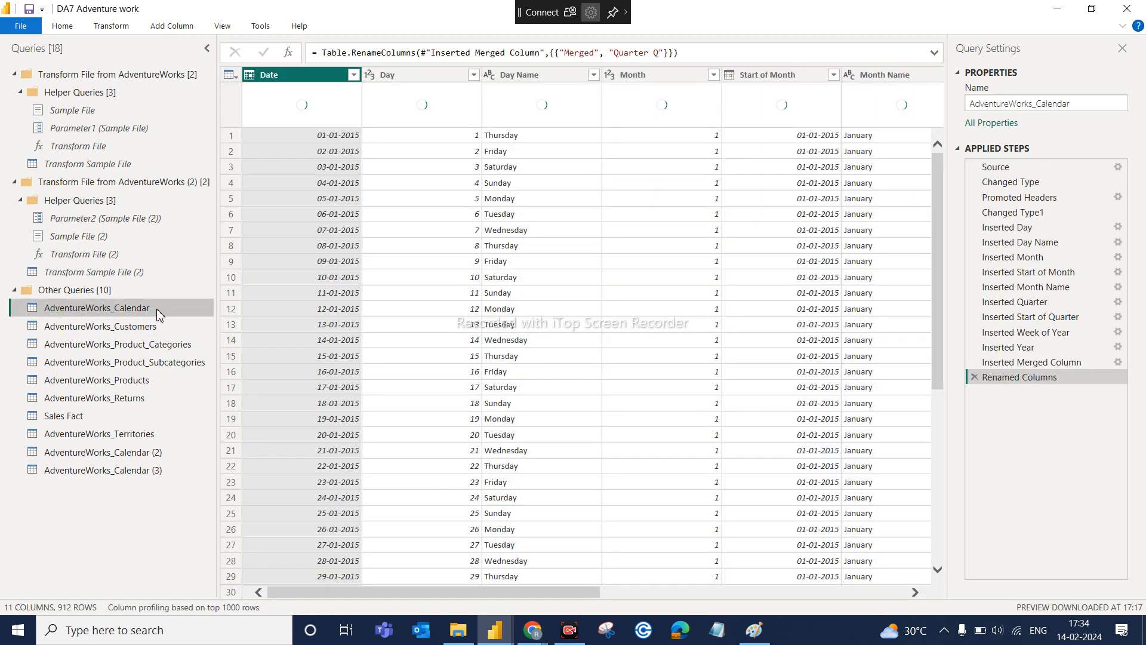
pyautogui.click(159, 457)
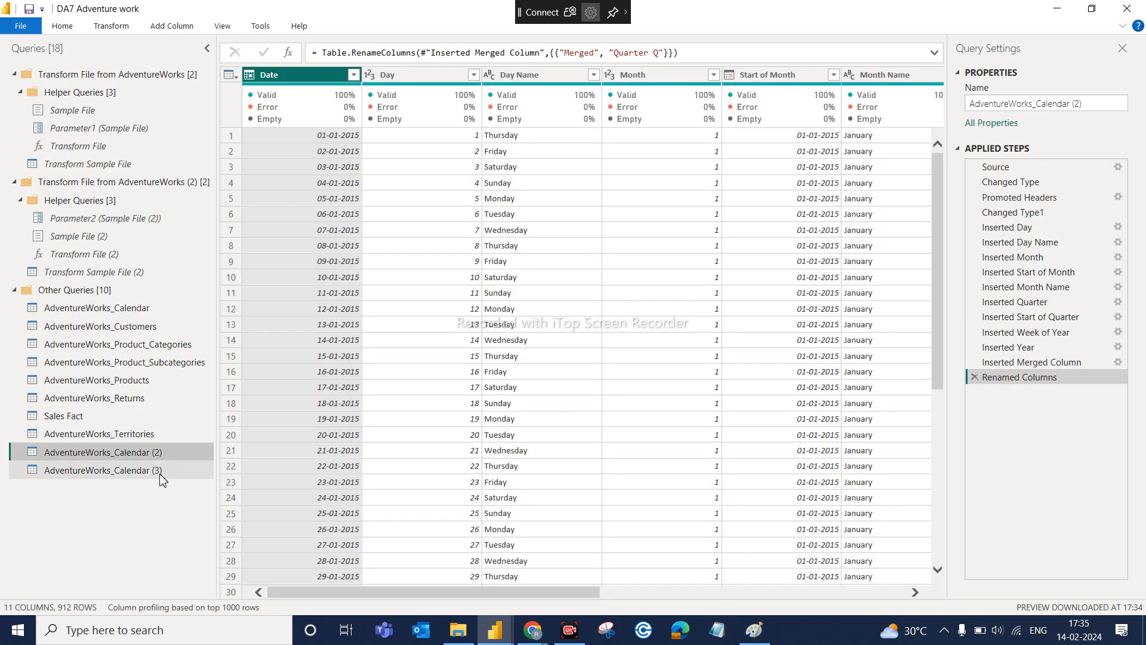
pyautogui.click(160, 473)
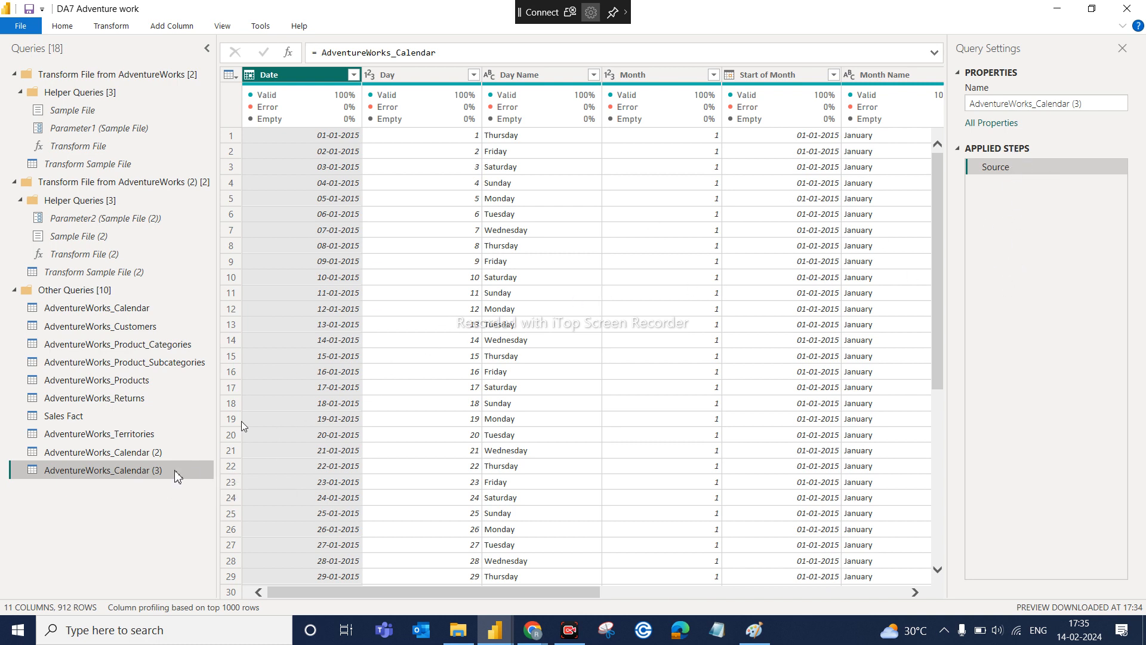
pyautogui.click(137, 307)
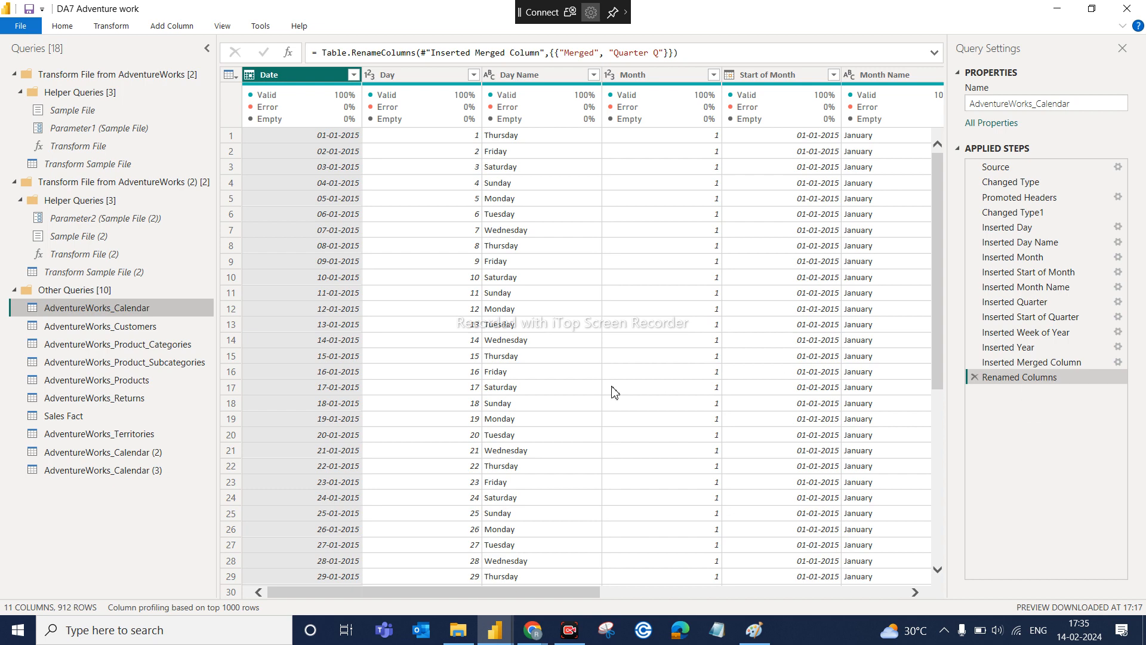
pyautogui.click(149, 477)
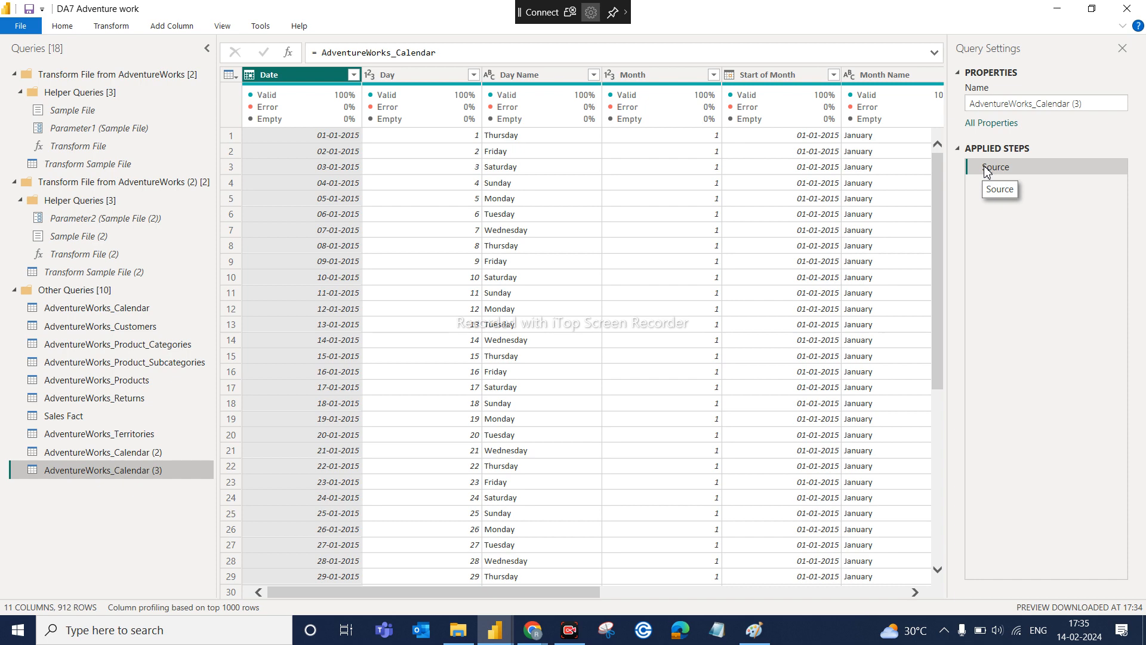
pyautogui.moveTo(122, 452); pyautogui.dragTo(125, 452)
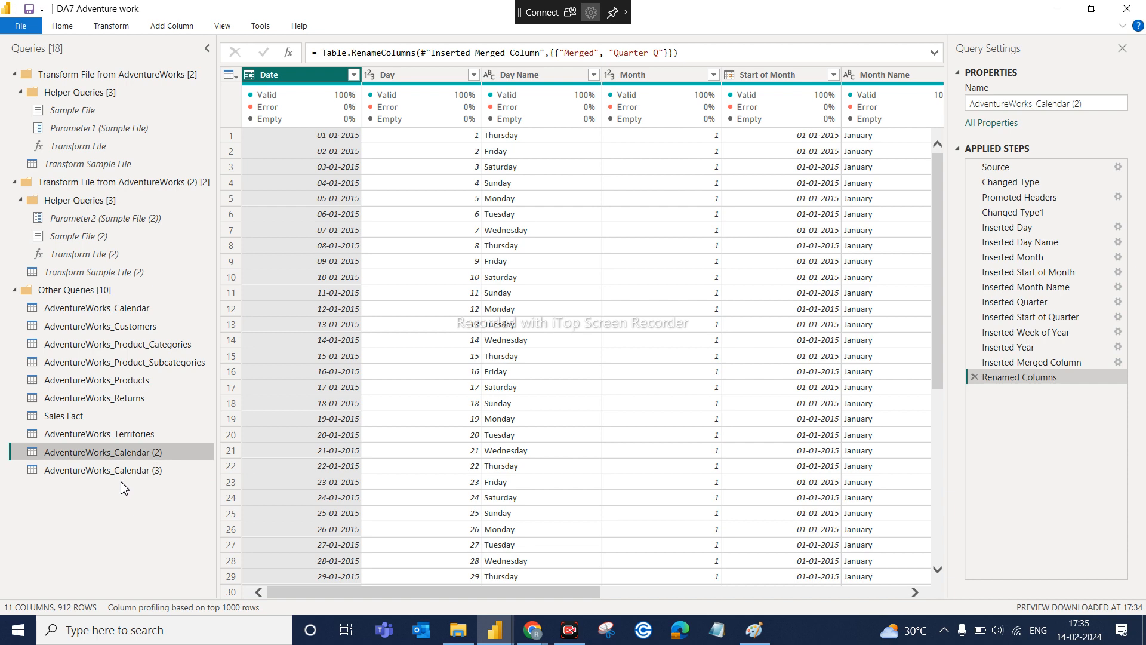
pyautogui.click(137, 471)
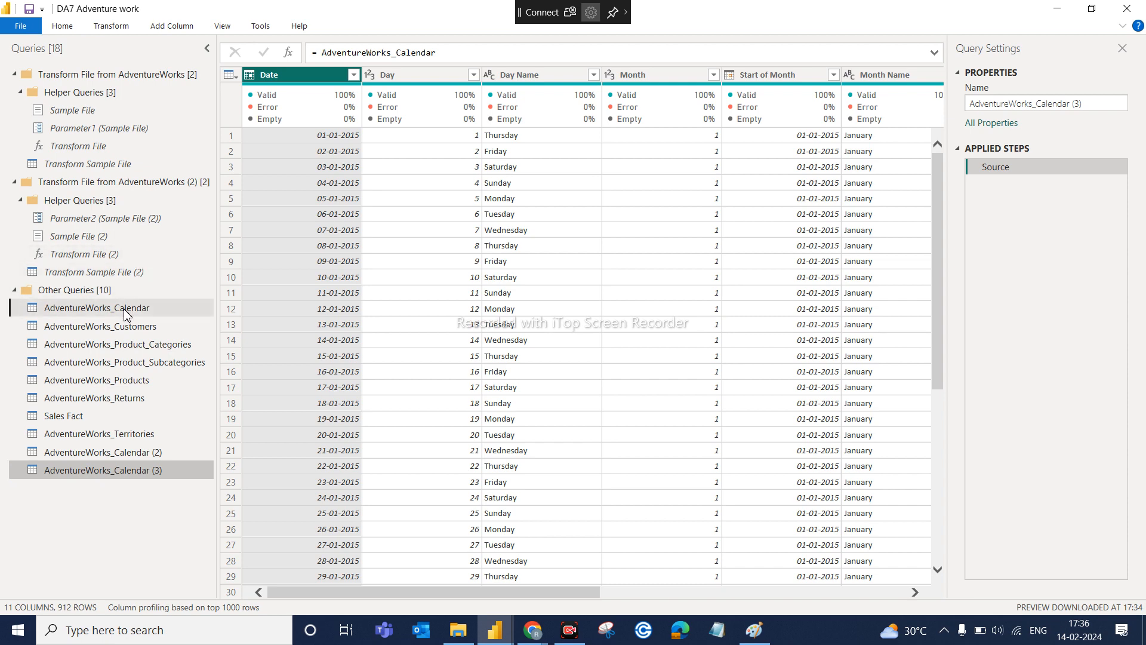
pyautogui.click(134, 306)
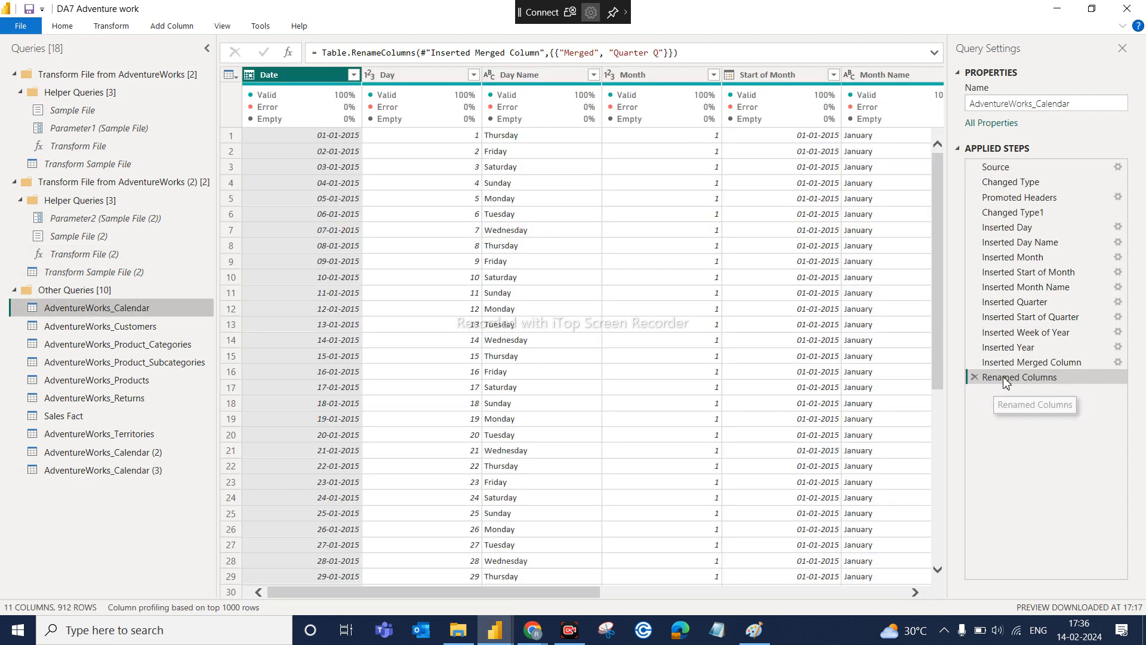
pyautogui.click(133, 471)
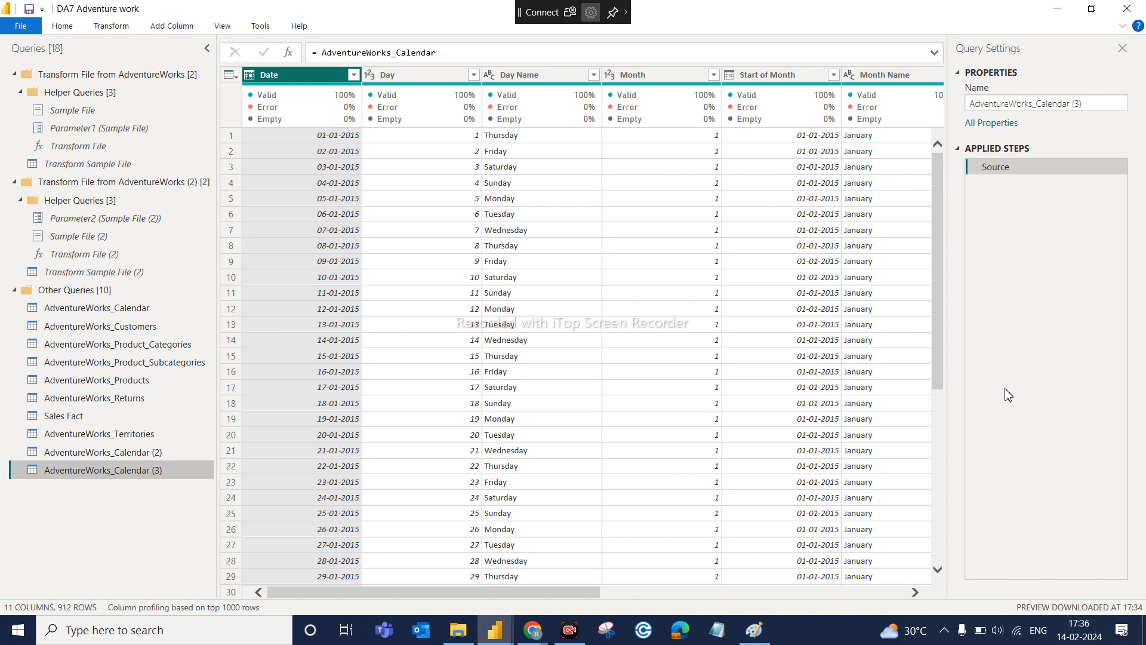
pyautogui.click(123, 306)
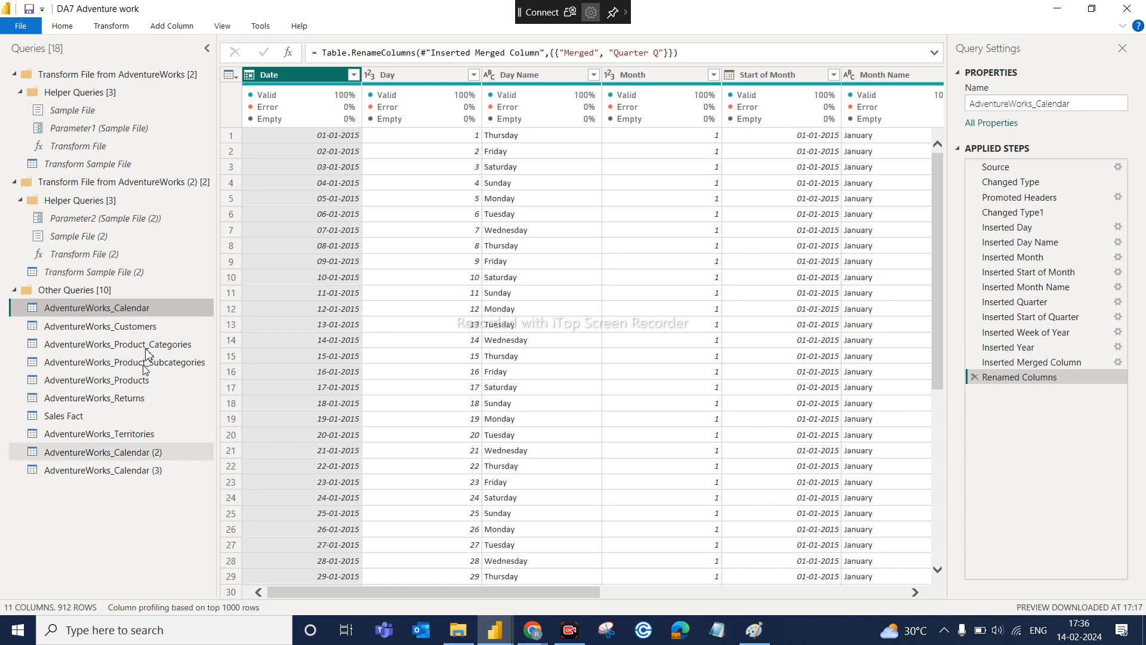
# Review how the applied steps differ among the duplicated, original and referenced calendar queries
pyautogui.click(149, 453)
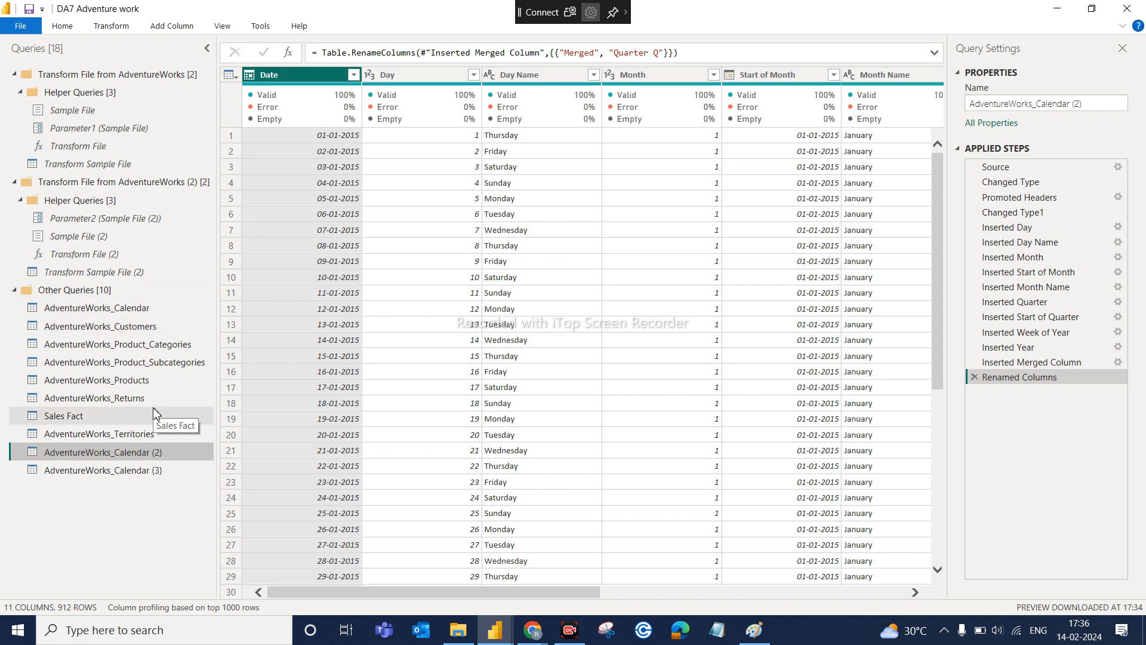
pyautogui.click(145, 311)
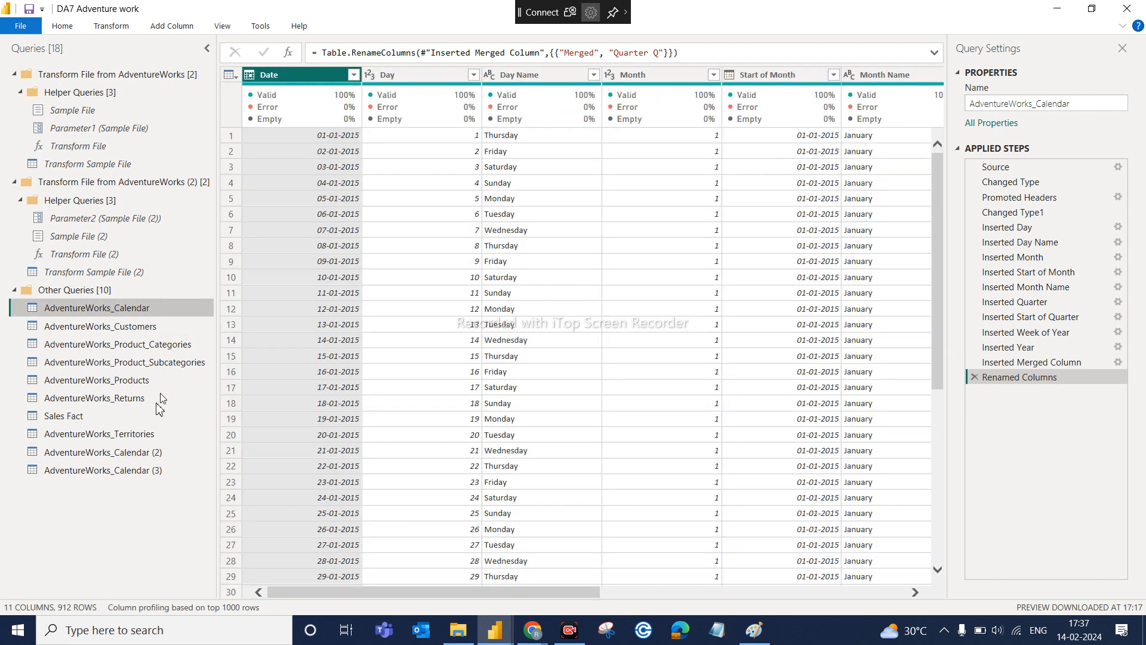
pyautogui.click(138, 458)
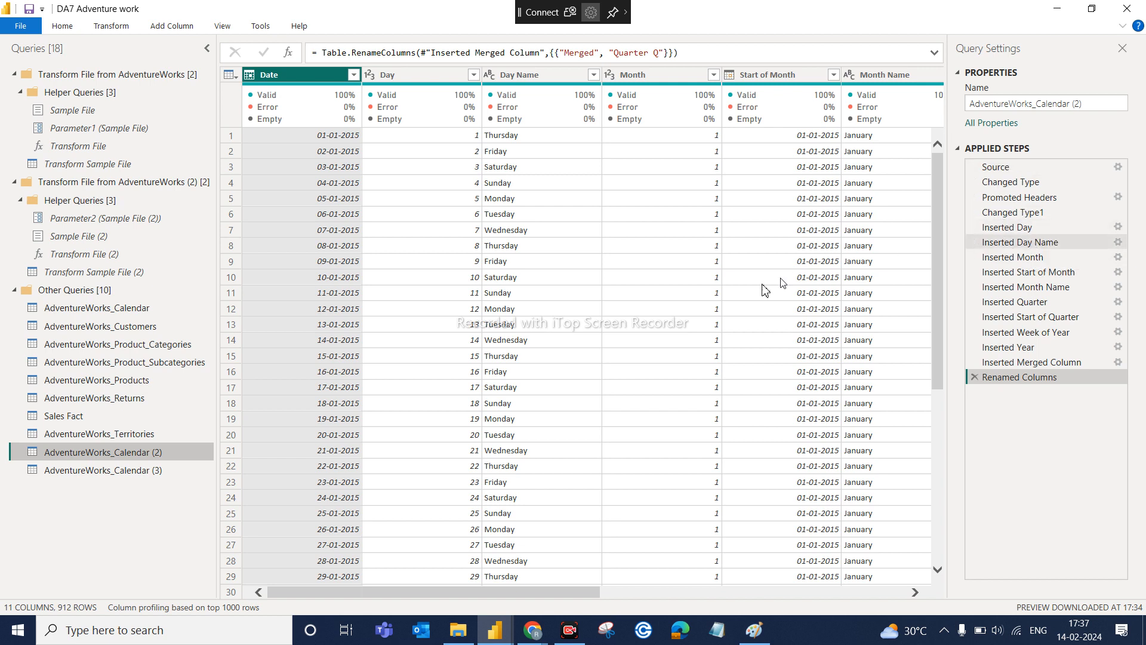
pyautogui.click(153, 474)
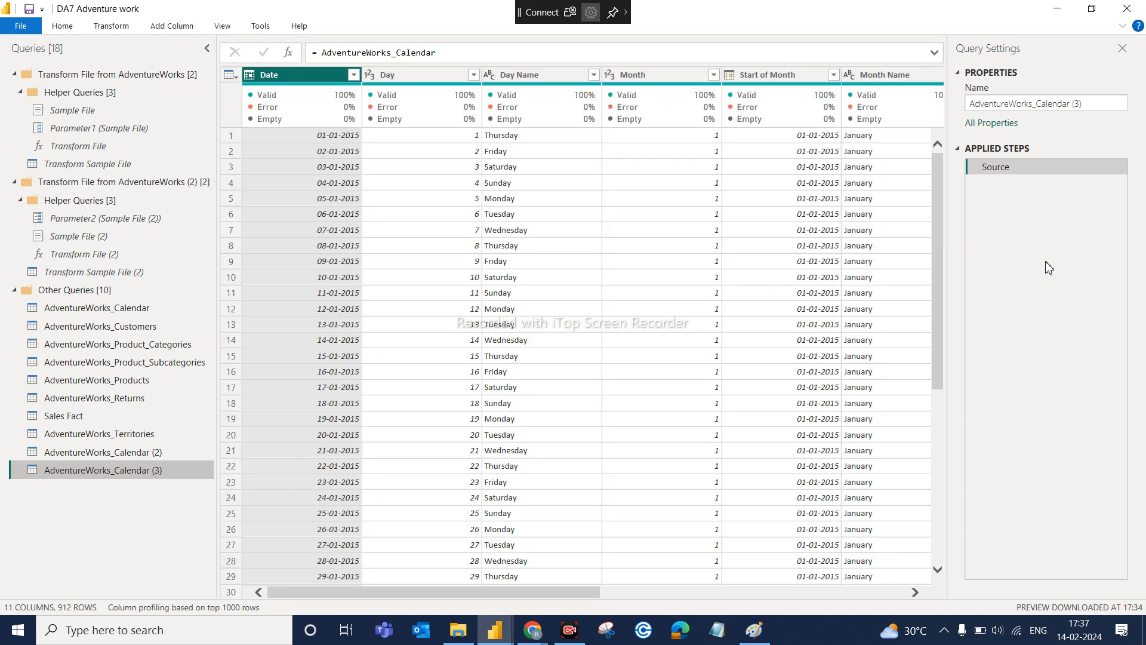
pyautogui.click(128, 310)
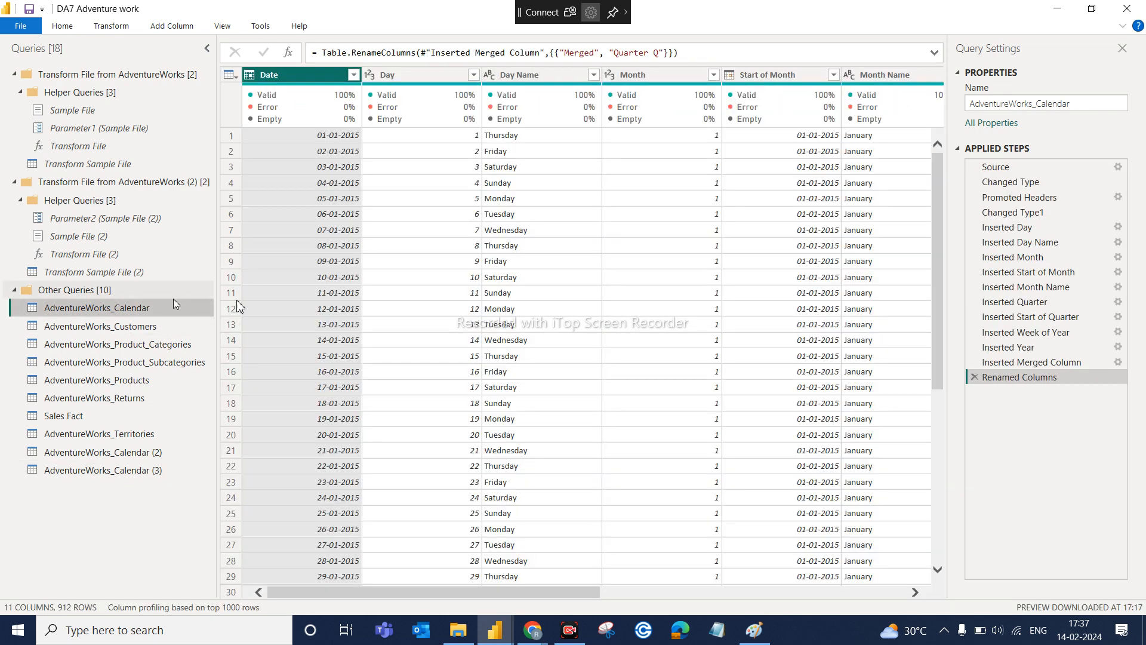
pyautogui.click(146, 474)
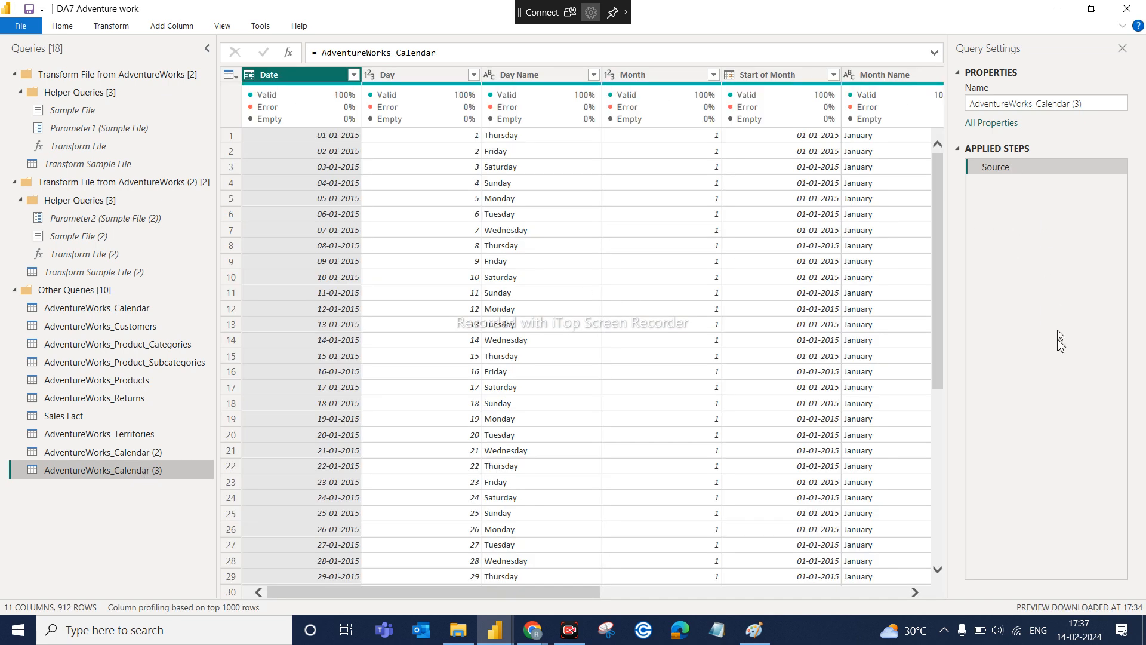
pyautogui.click(157, 455)
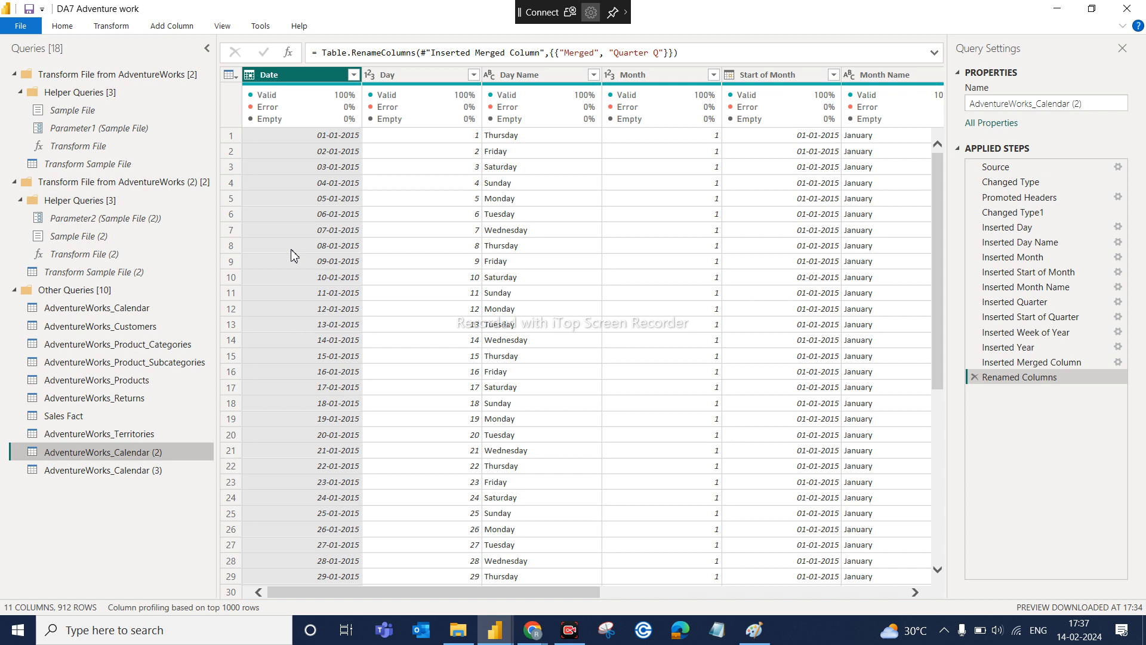
# Delete the duplicated query AdventureWorks_Calendar (2) and confirm its removal
pyautogui.rightClick(153, 472)
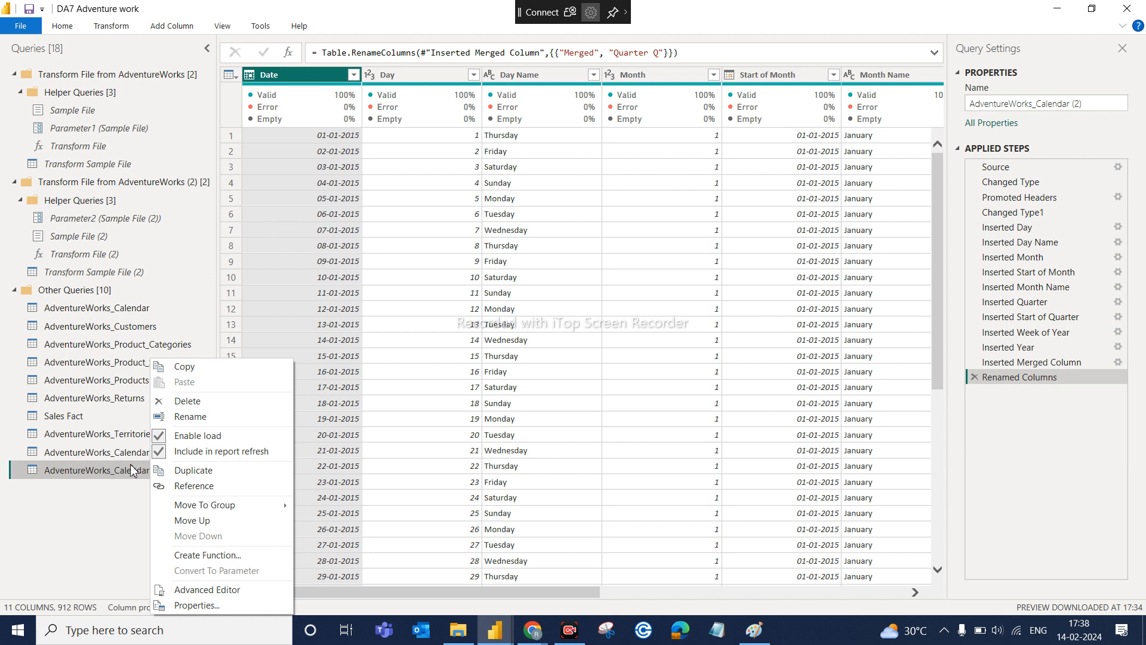
pyautogui.click(87, 510)
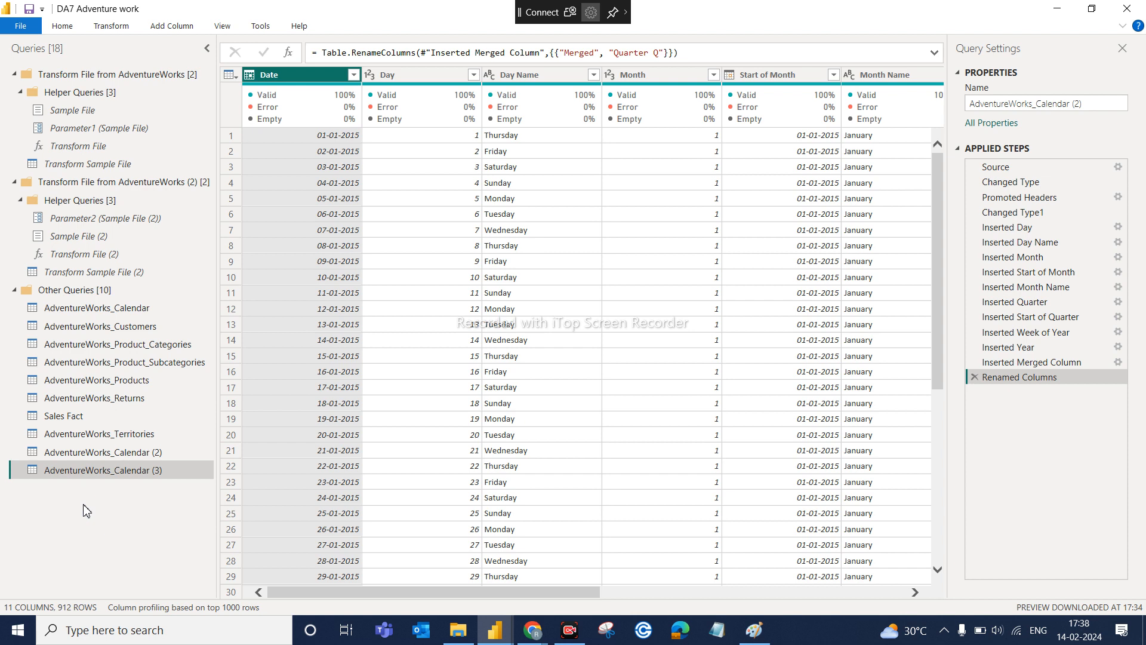
pyautogui.click(142, 456)
pyautogui.rightClick(142, 456)
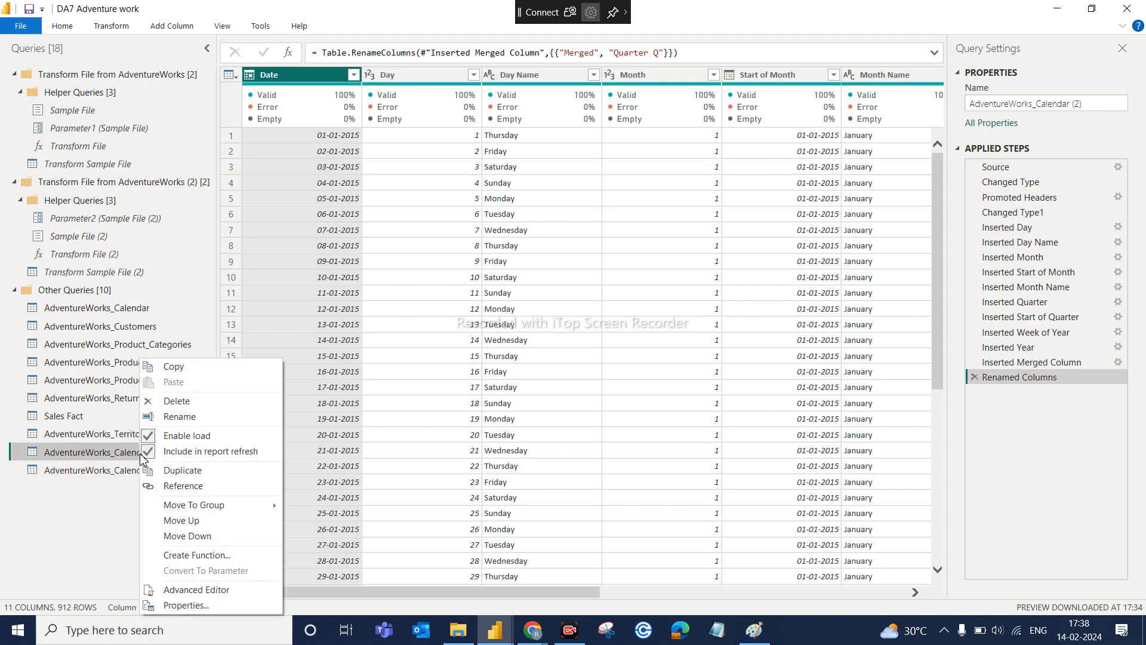
pyautogui.click(182, 406)
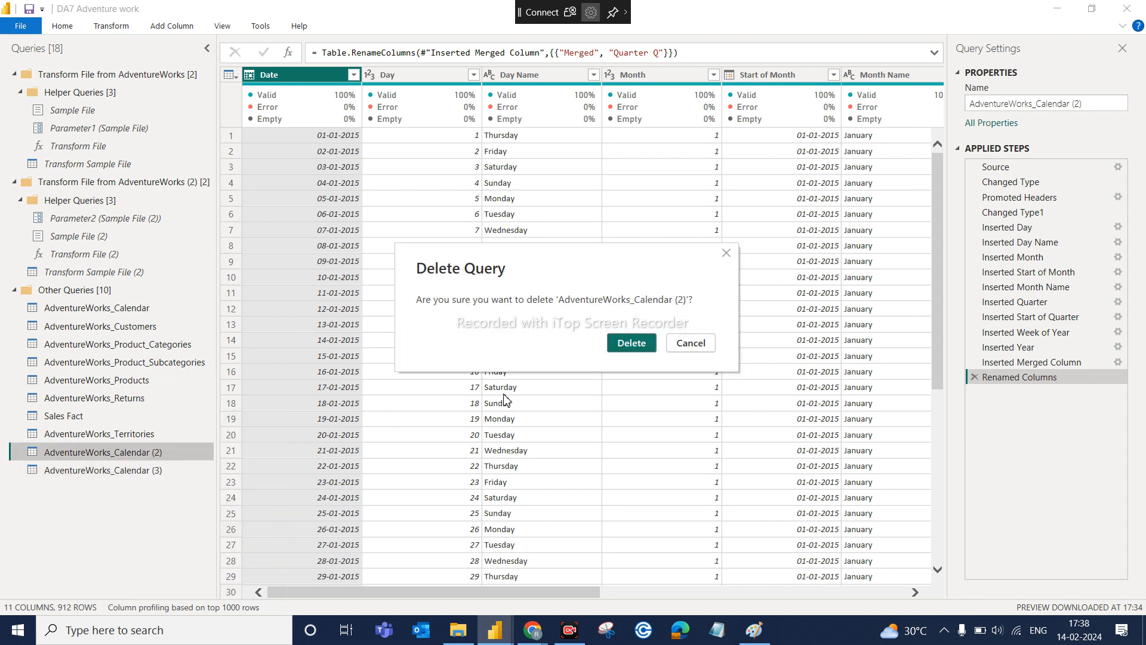
pyautogui.click(632, 342)
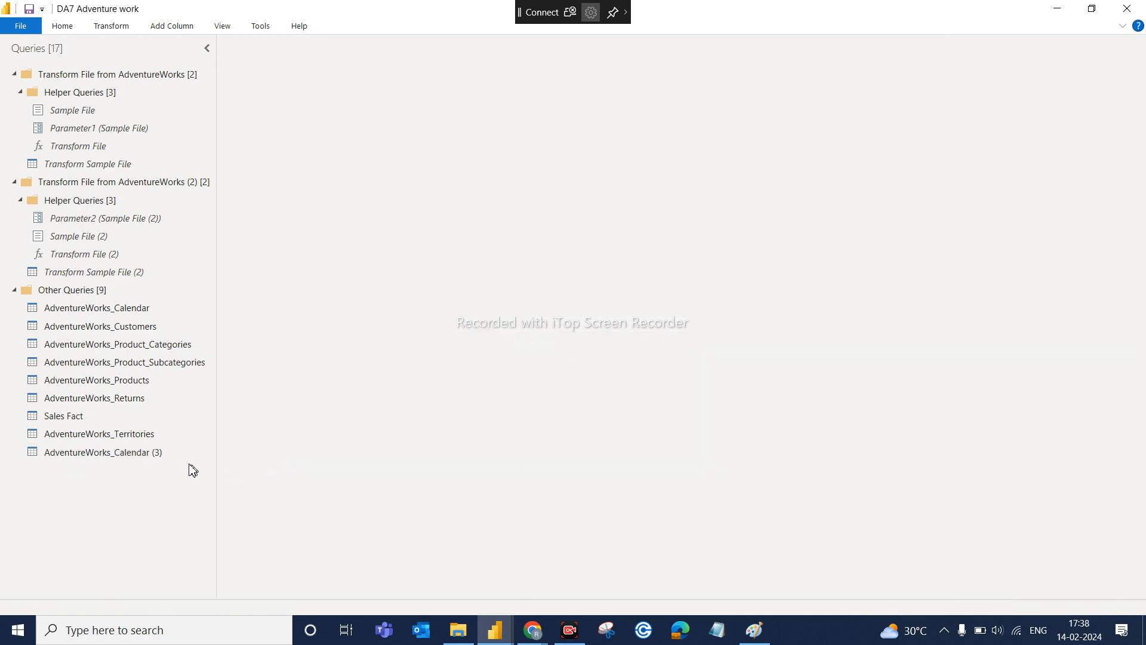
# Delete the referenced query AdventureWorks_Calendar (3) and confirm its removal
pyautogui.click(163, 452)
pyautogui.rightClick(163, 451)
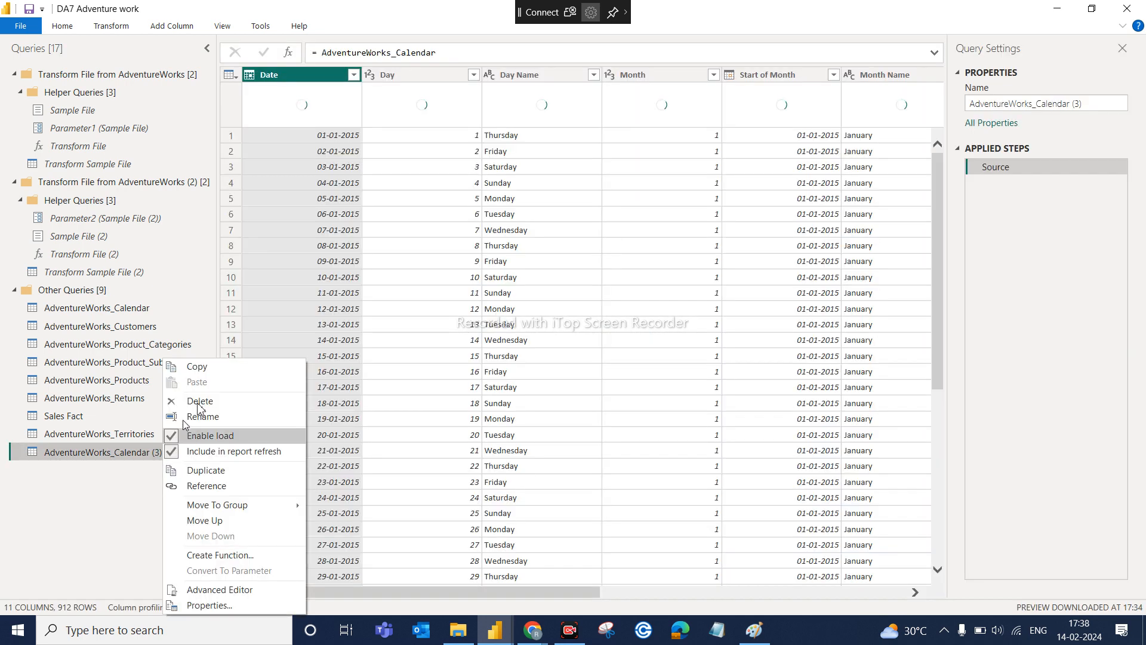
pyautogui.click(227, 400)
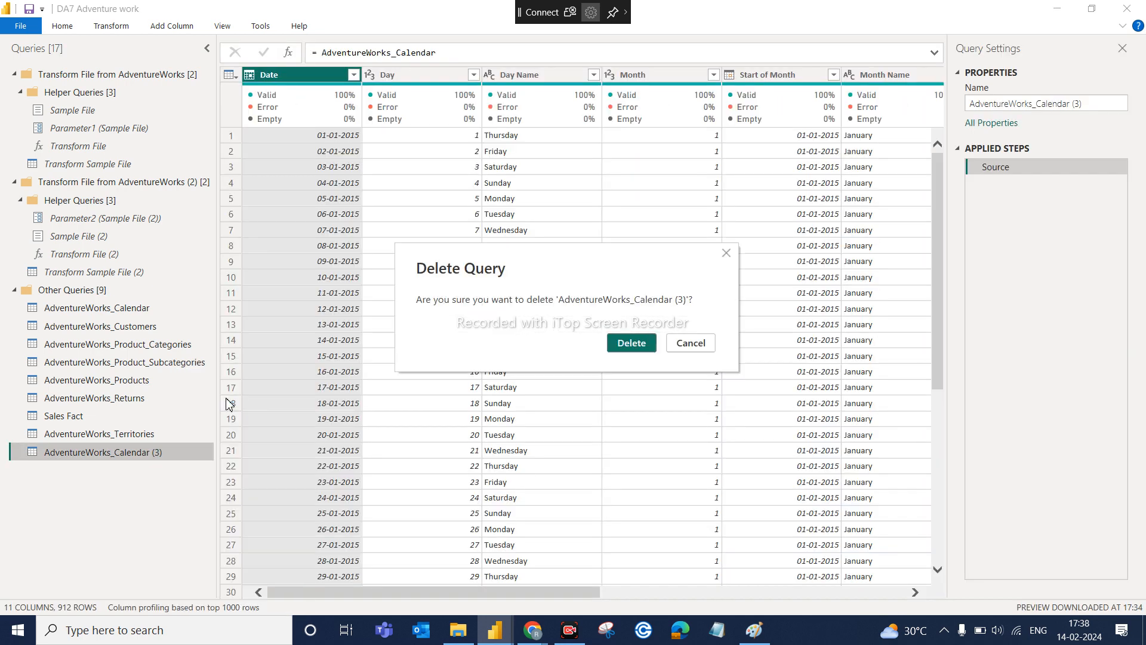
pyautogui.click(632, 343)
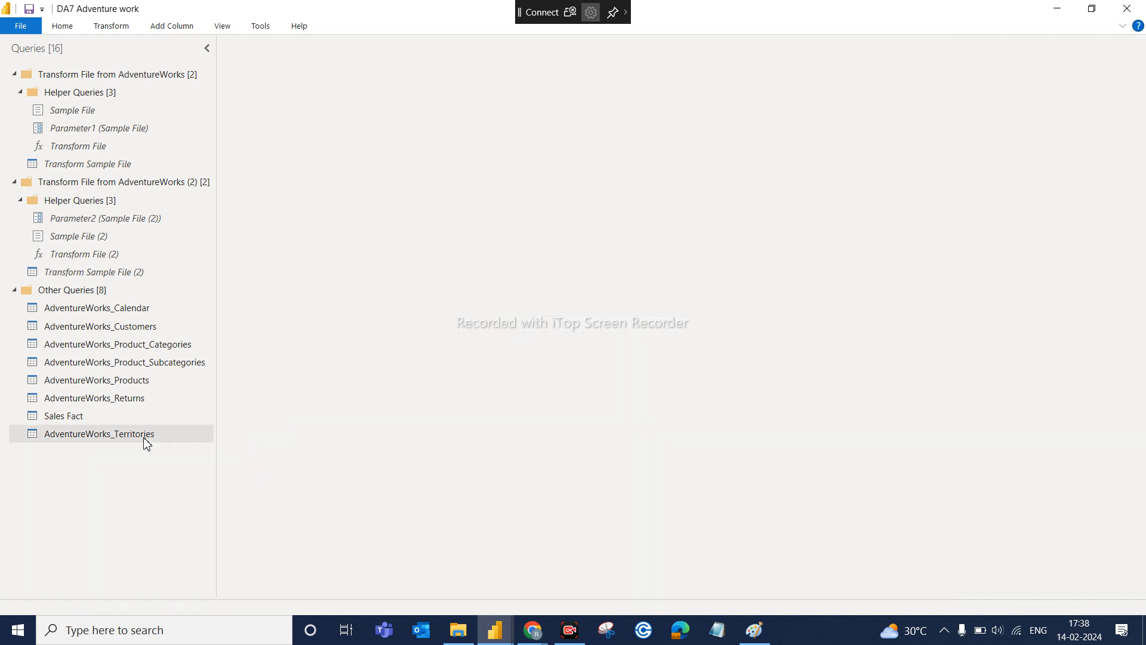
pyautogui.click(144, 438)
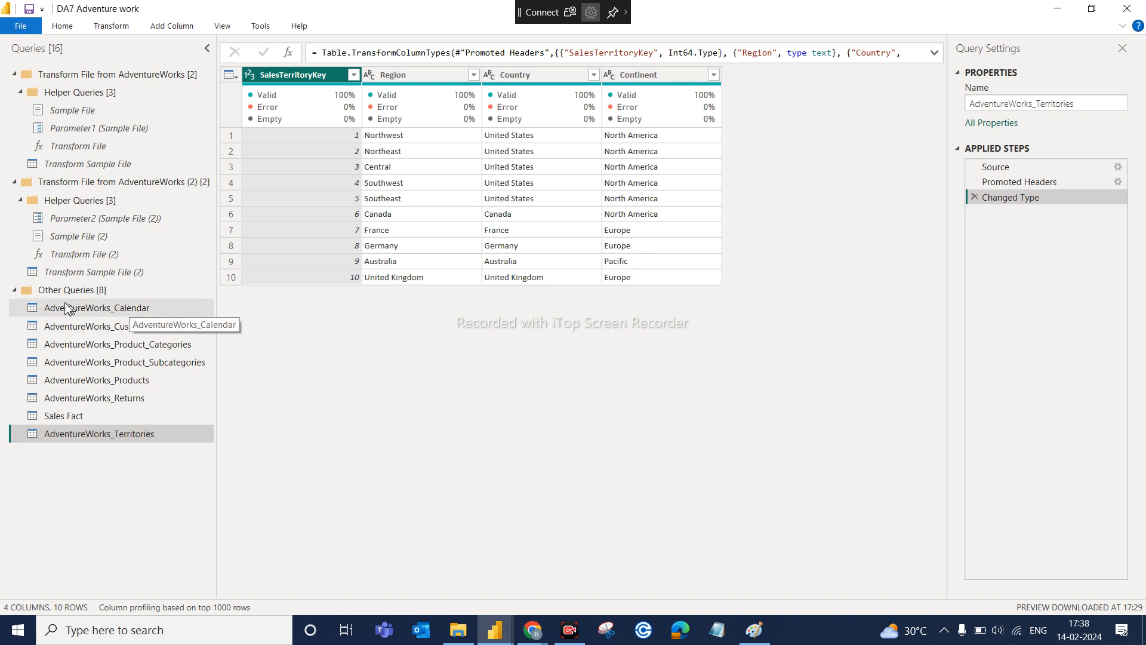
pyautogui.click(117, 313)
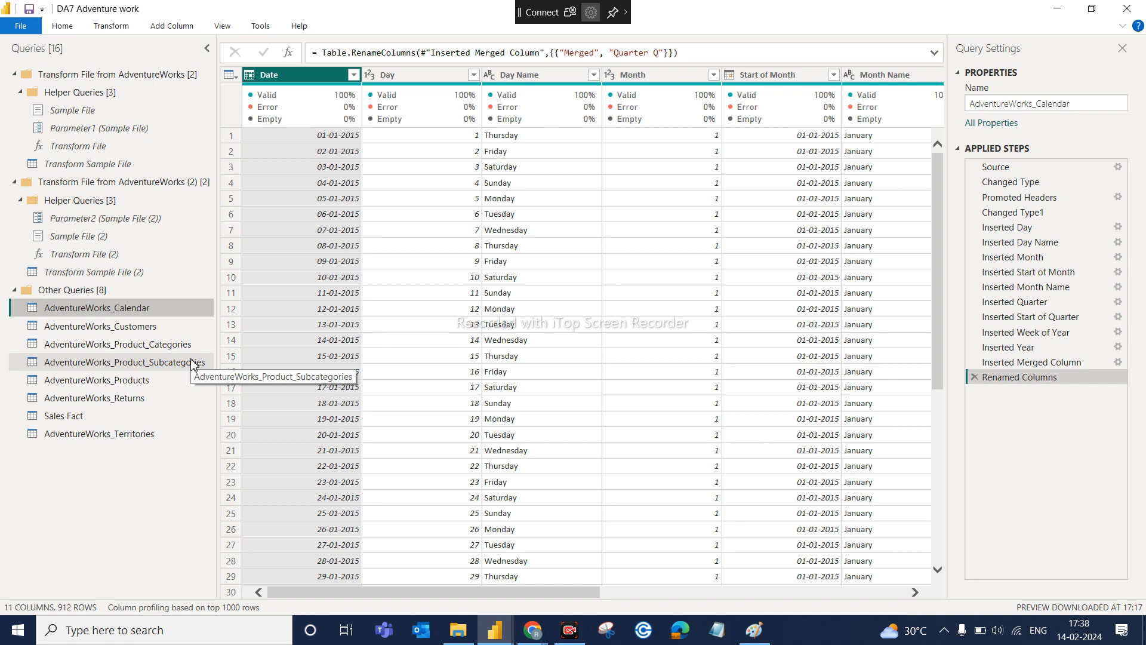
pyautogui.click(63, 26)
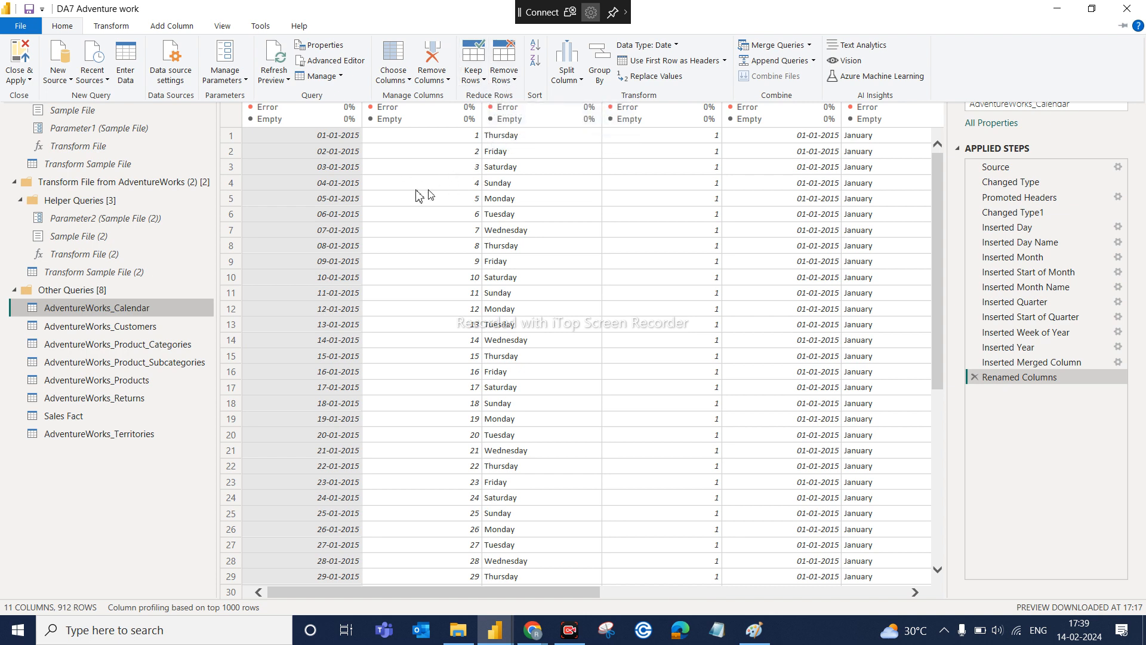
pyautogui.click(141, 430)
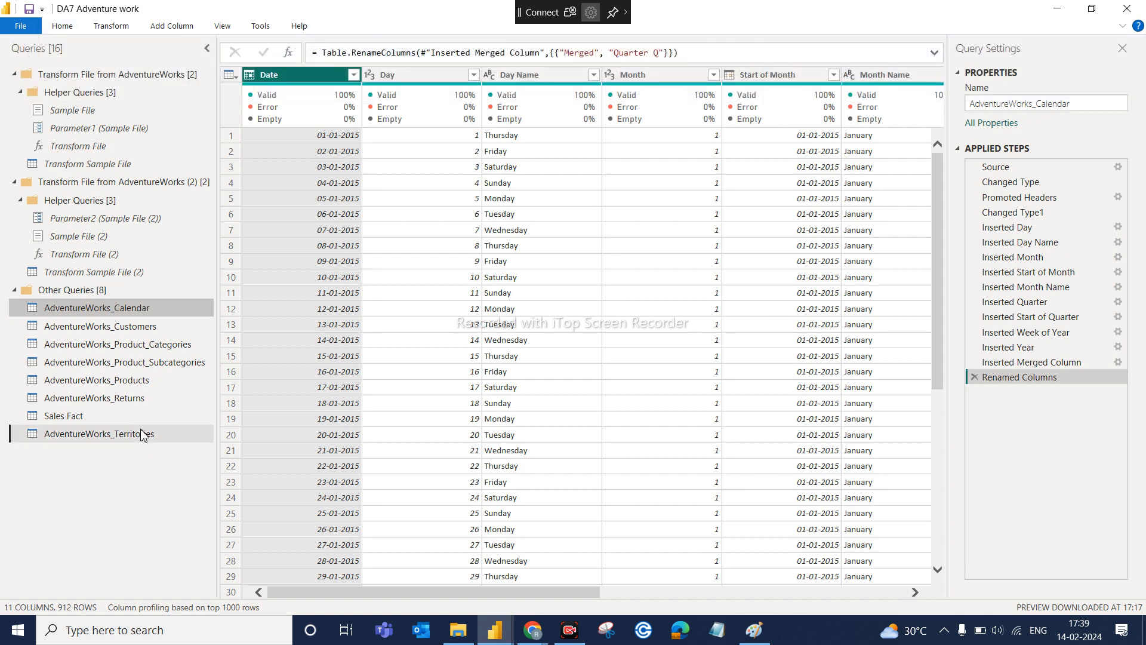
# Remove the top 1 row from the AdventureWorks_Territories query, and undo it by deleting the Removed Top Rows applied step
pyautogui.click(142, 434)
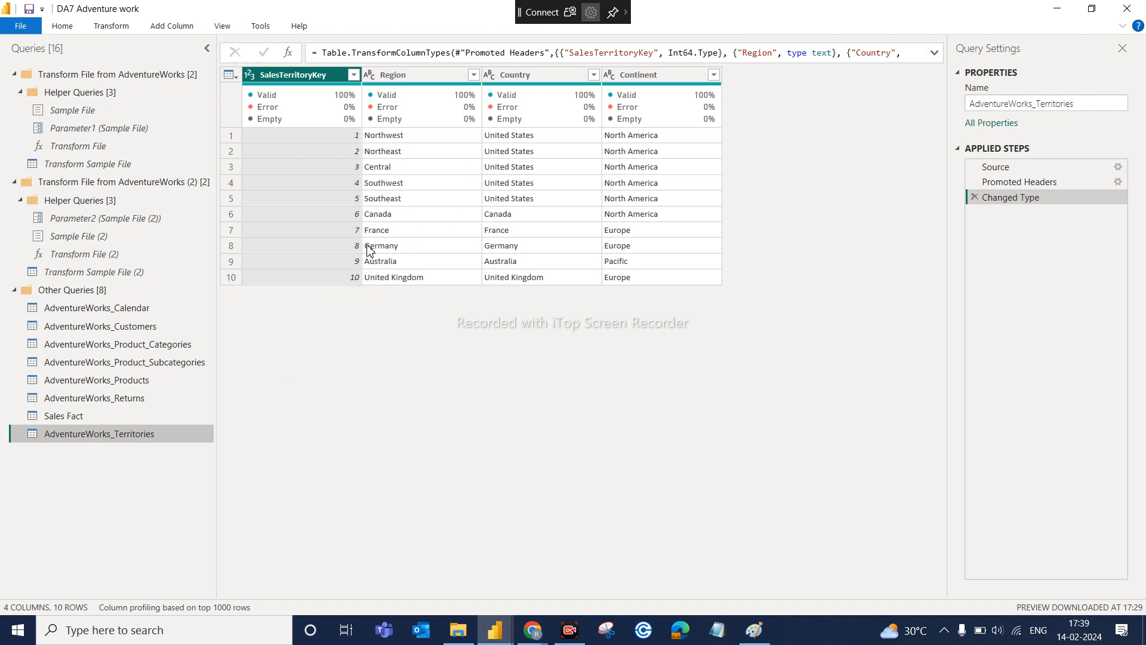
pyautogui.click(74, 27)
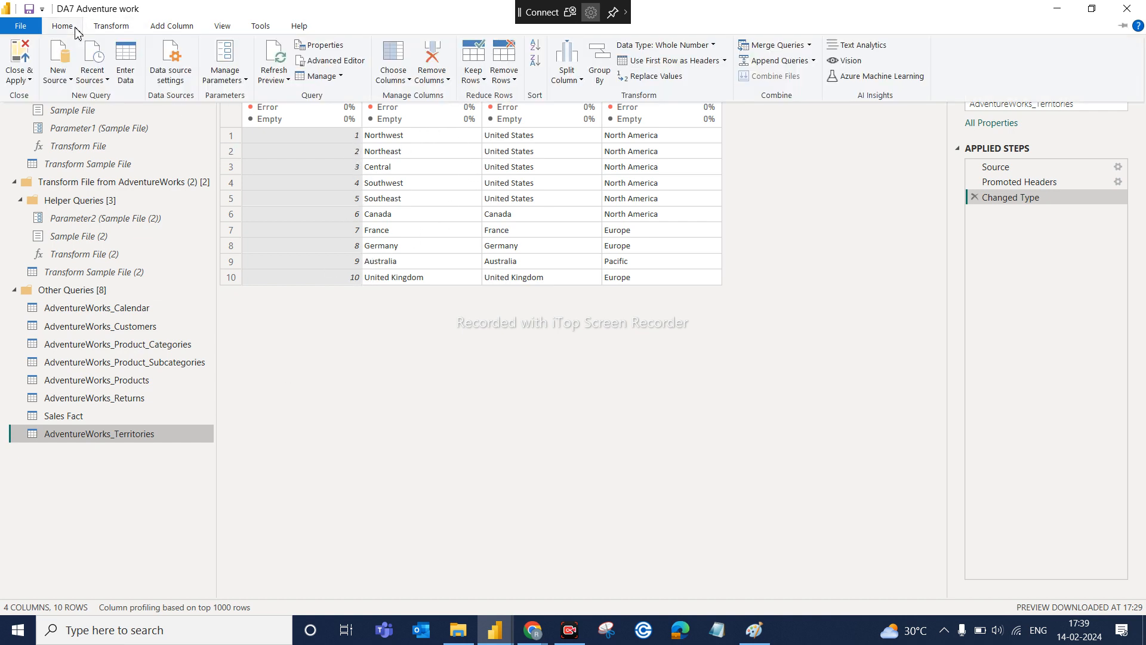
pyautogui.click(512, 88)
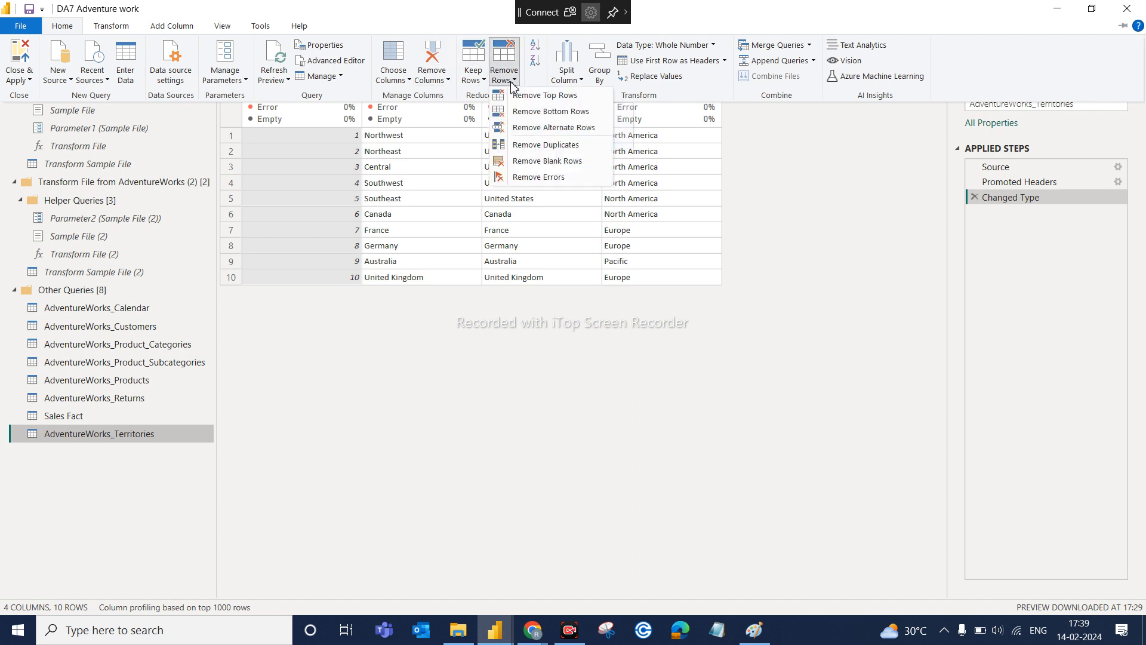
pyautogui.click(552, 97)
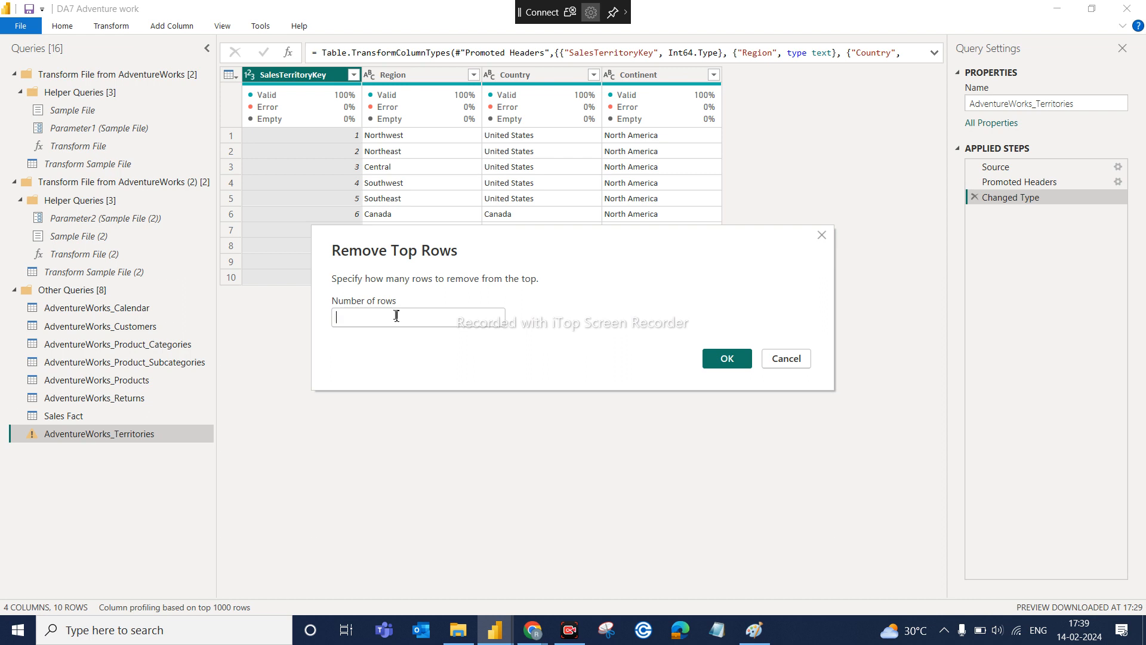
pyautogui.click(440, 318)
pyautogui.write('1')
pyautogui.click(723, 358)
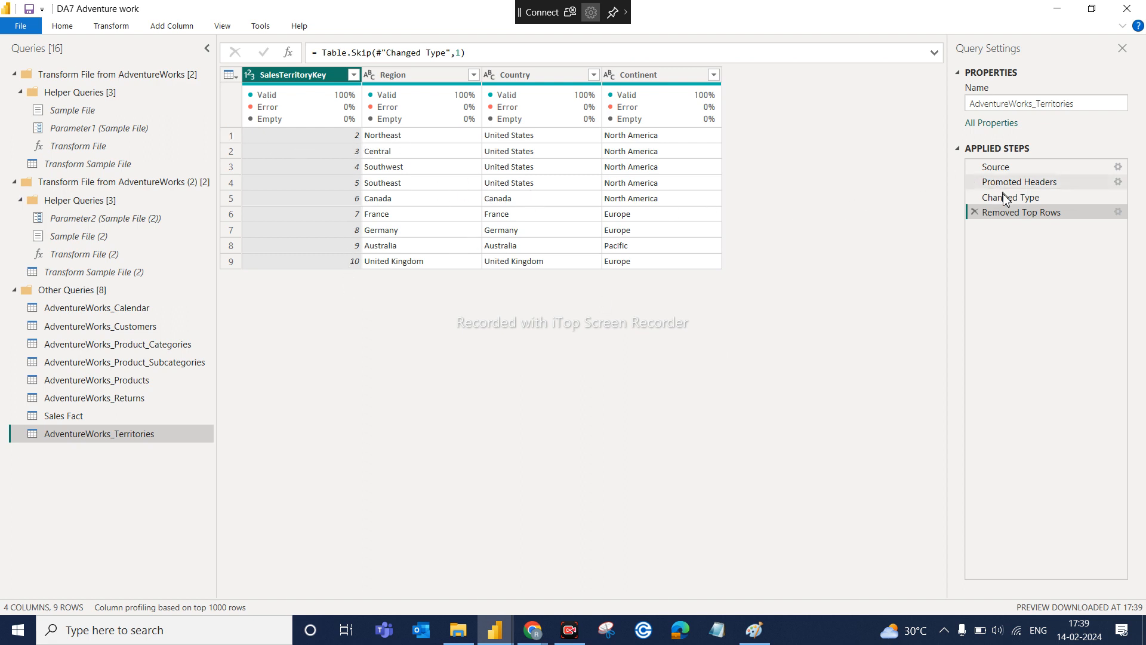
pyautogui.click(975, 212)
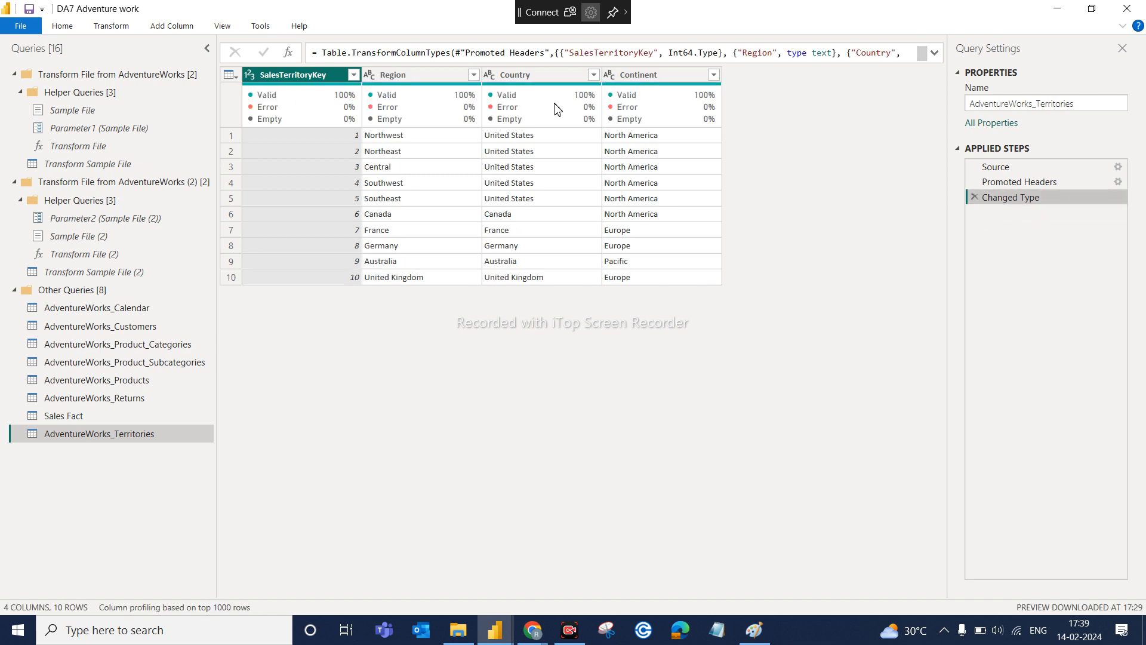
# Keep only the top 2 rows of AdventureWorks_Territories, and undo it by deleting the Kept First Rows applied step
pyautogui.click(79, 28)
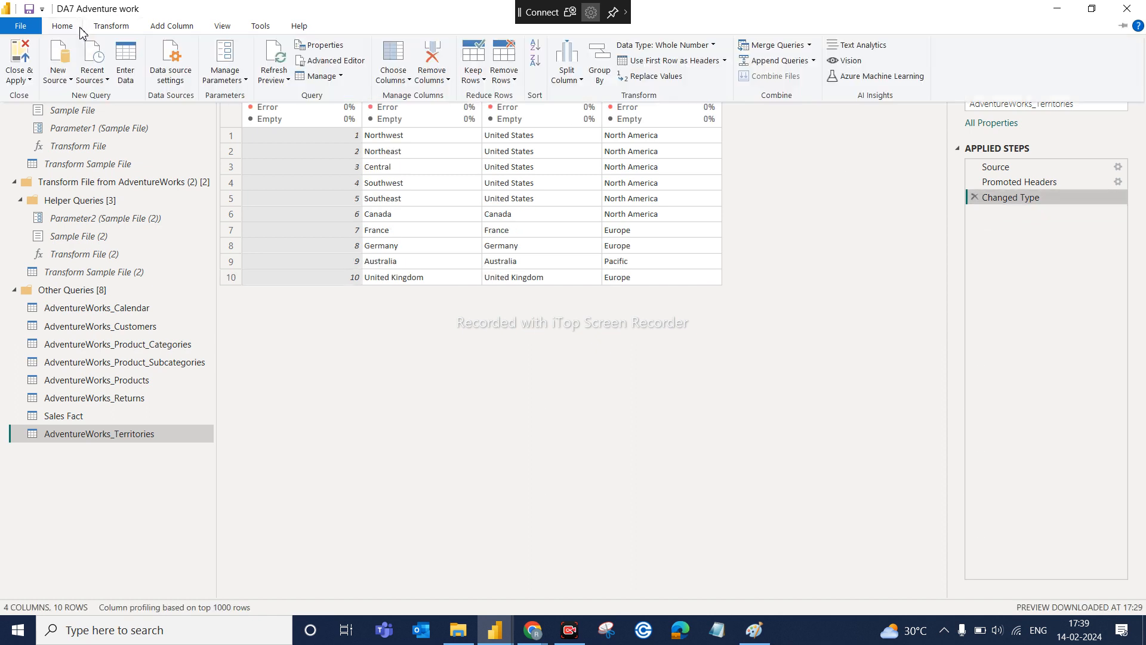
pyautogui.click(507, 77)
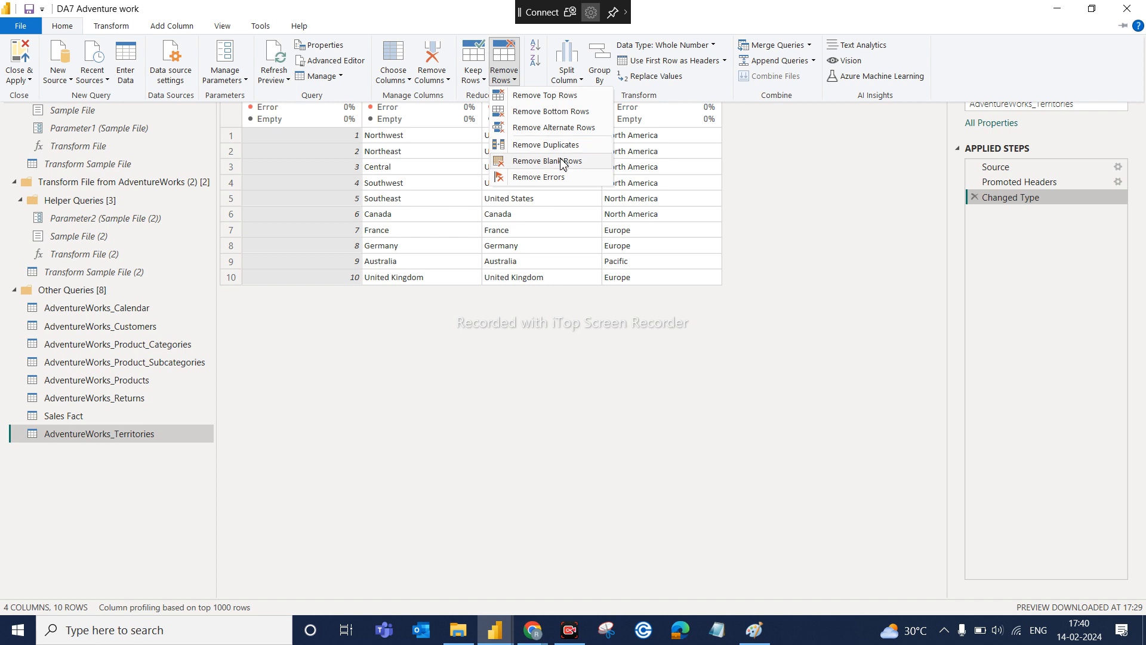
pyautogui.click(484, 81)
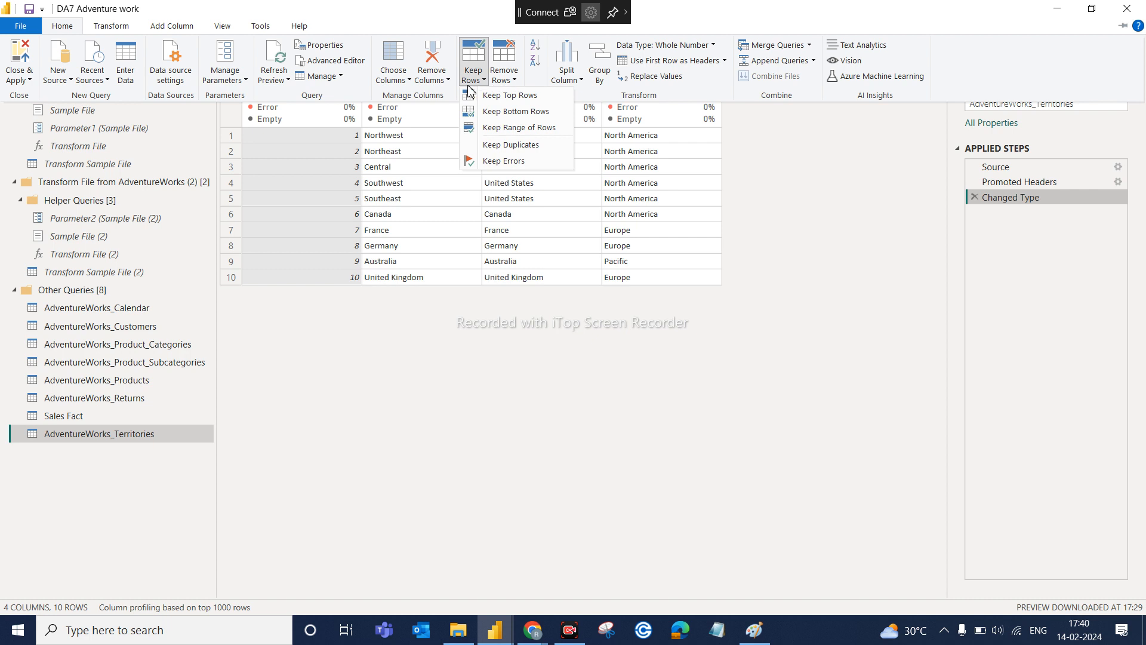
pyautogui.click(517, 101)
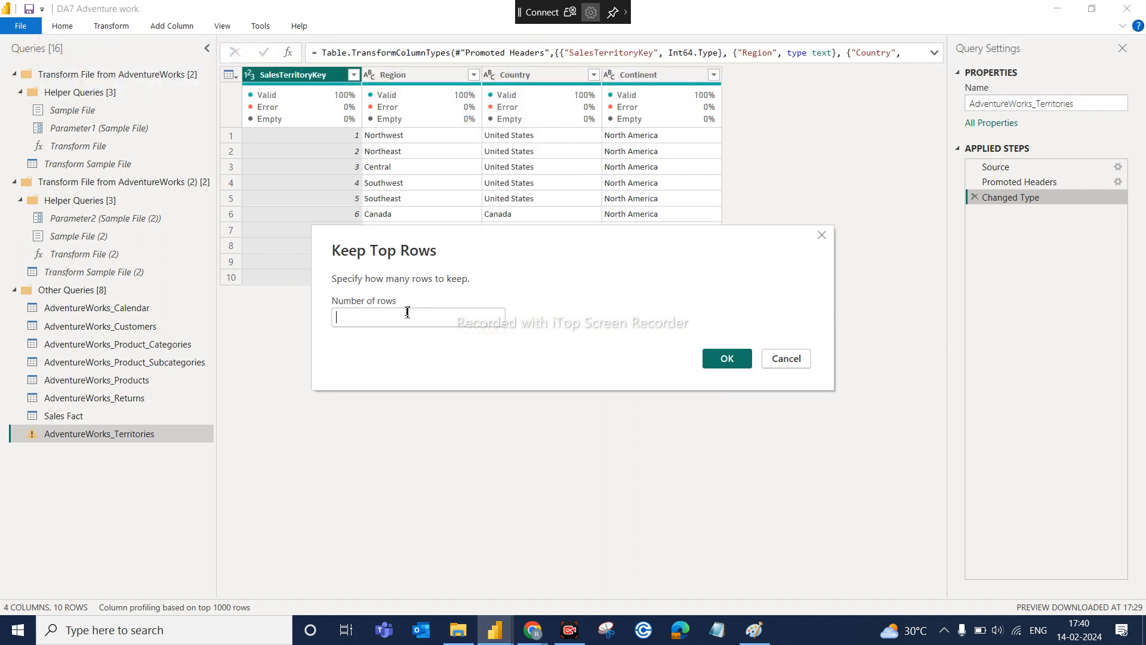
pyautogui.click(405, 315)
pyautogui.write('2')
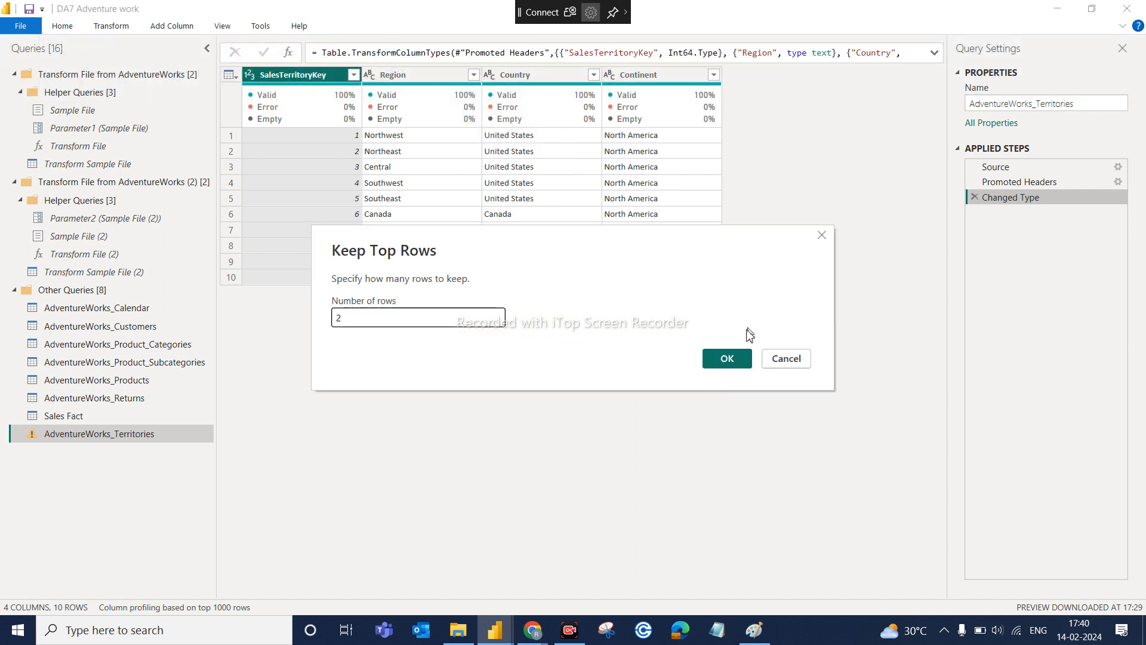
pyautogui.click(728, 360)
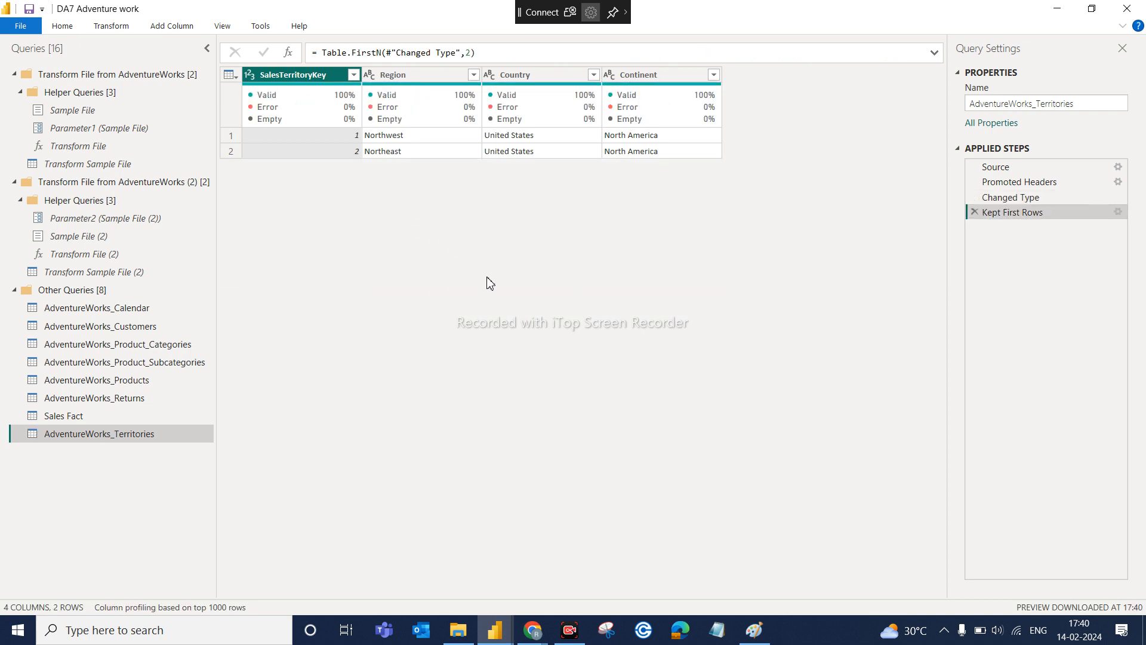
pyautogui.click(975, 213)
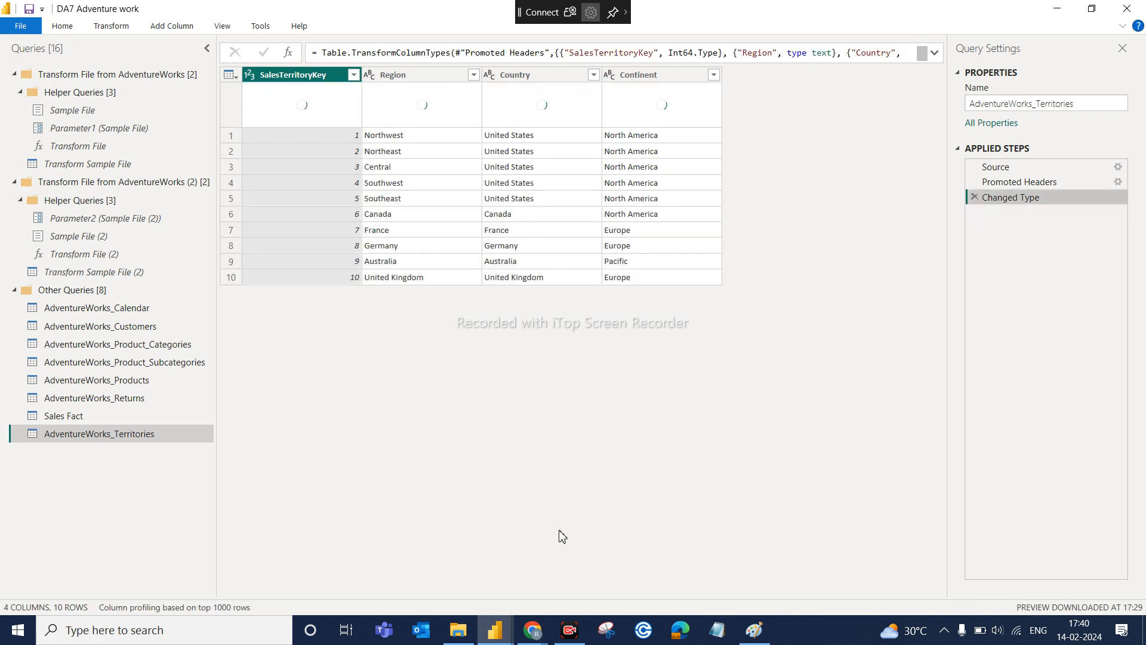
# Switch to the Google Meet call in Chrome to admit the waiting participant, and return to Power Query Editor
pyautogui.moveTo(532, 630)
pyautogui.click(458, 565)
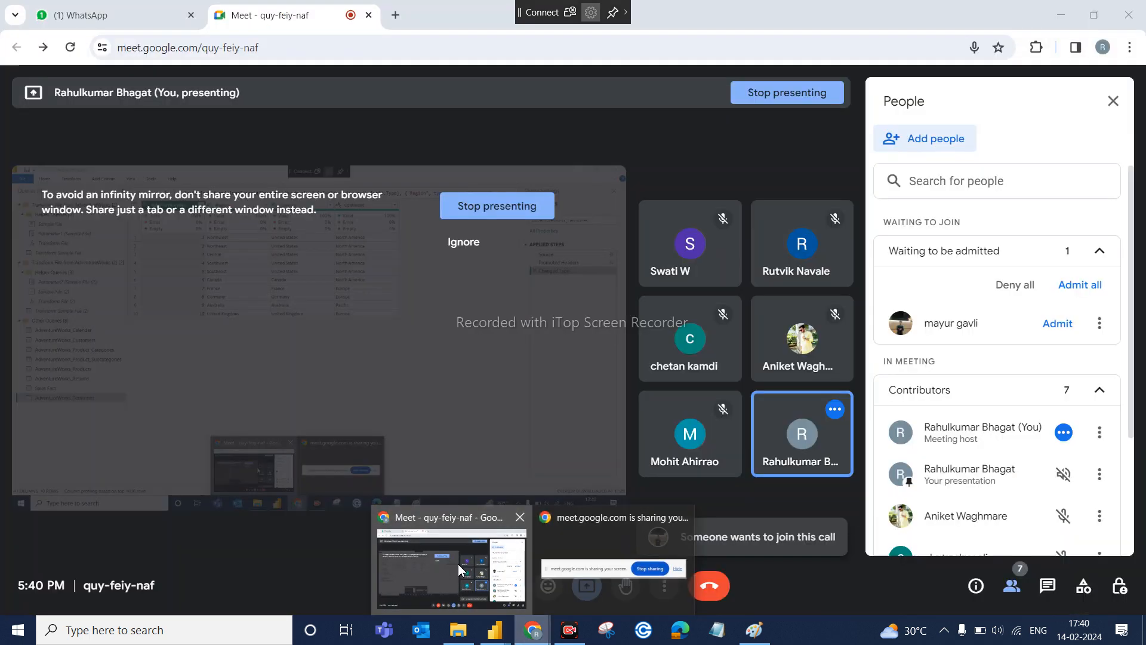
pyautogui.click(1062, 327)
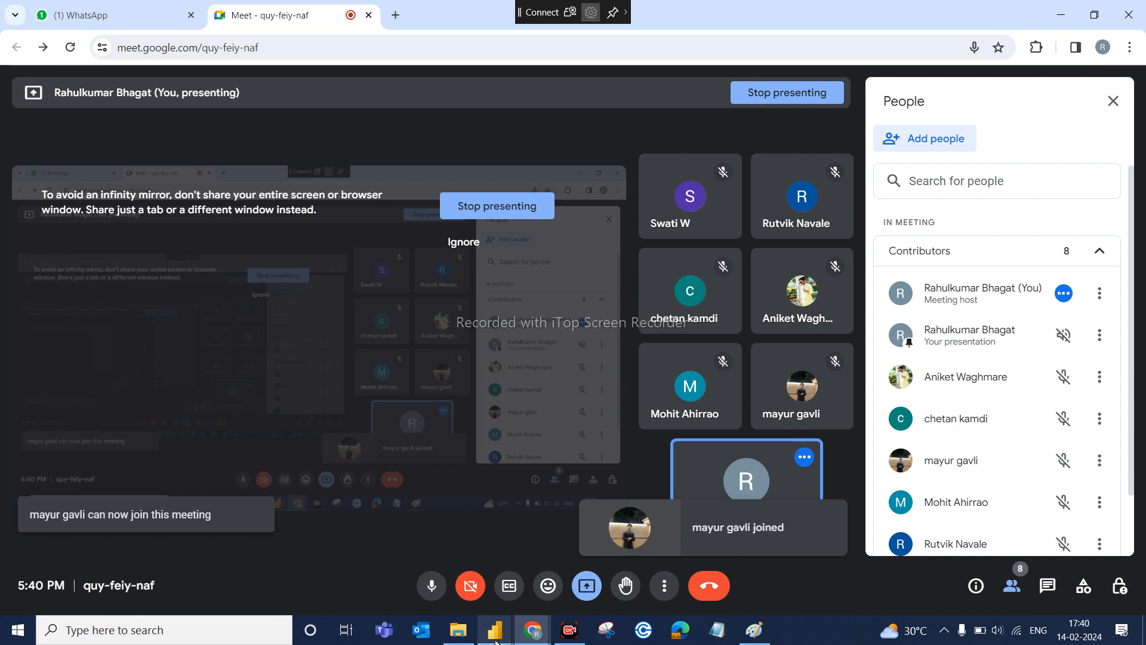
pyautogui.moveTo(495, 629)
pyautogui.click(531, 564)
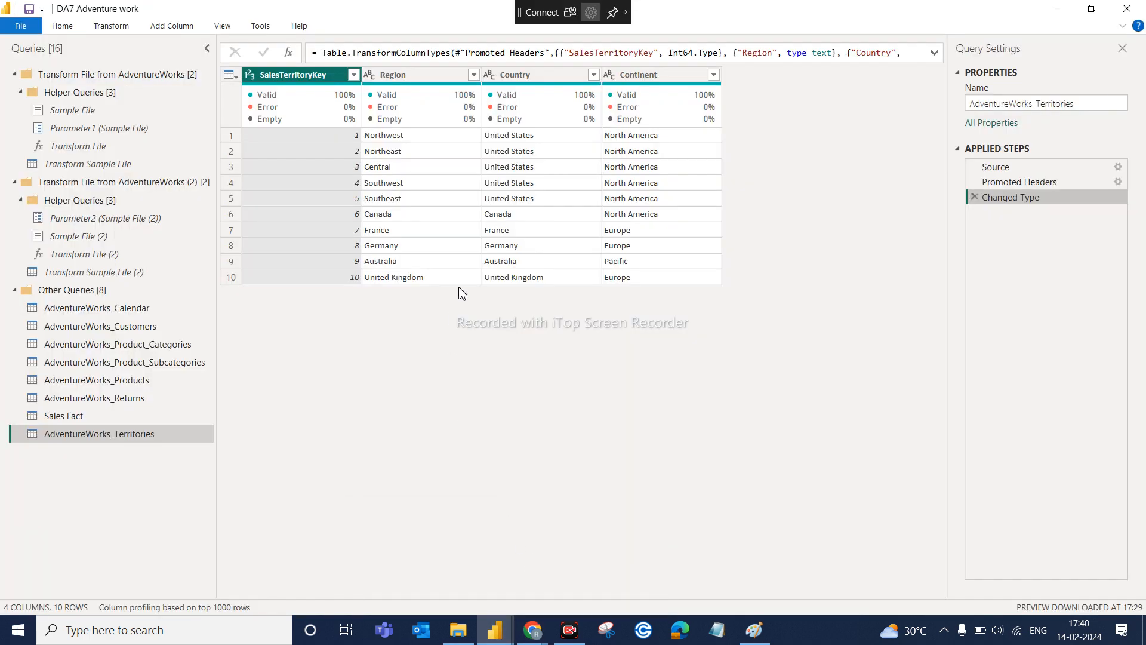
# Review the column operations available for SalesTerritoryKey in AdventureWorks_Territories and the Split Column options
pyautogui.click(100, 30)
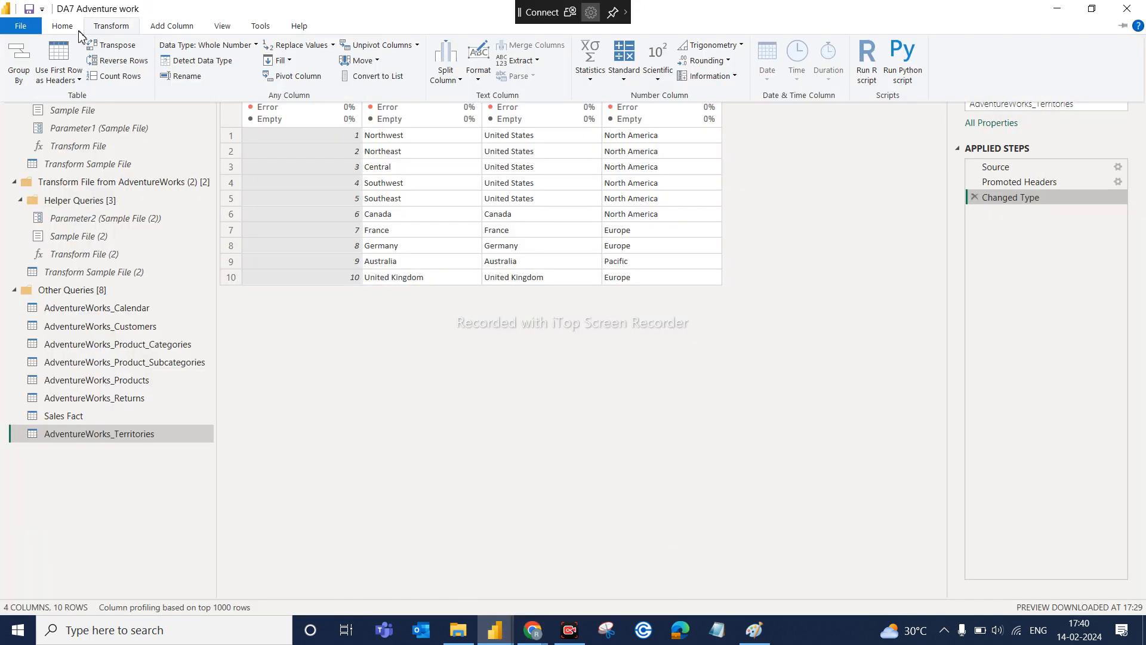
pyautogui.click(71, 30)
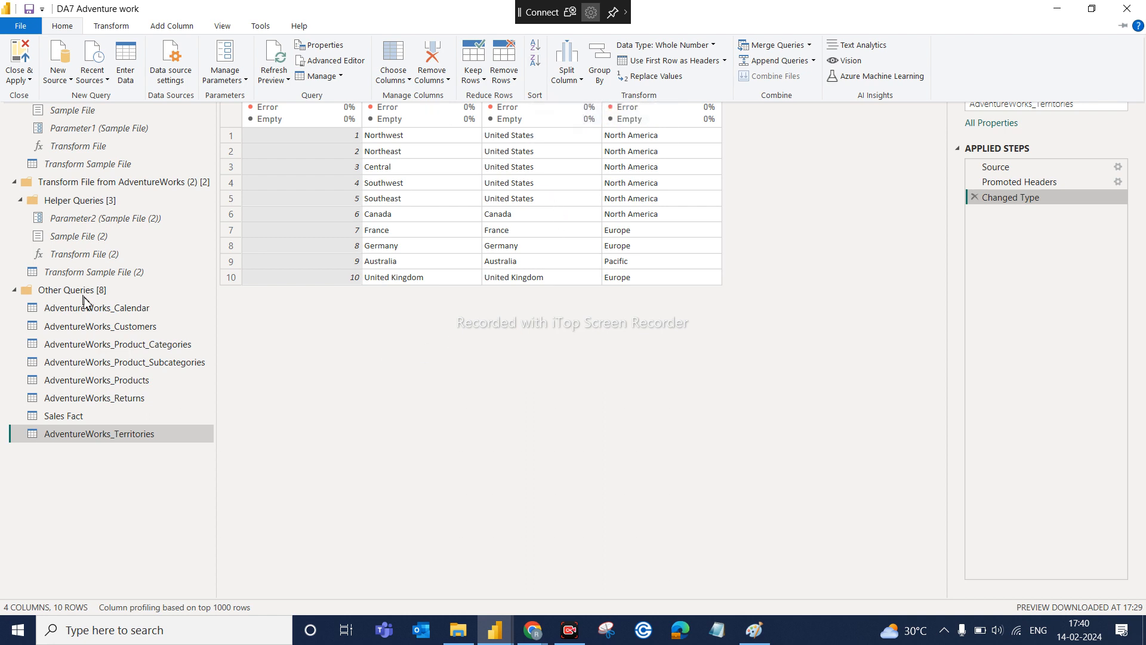
pyautogui.click(100, 309)
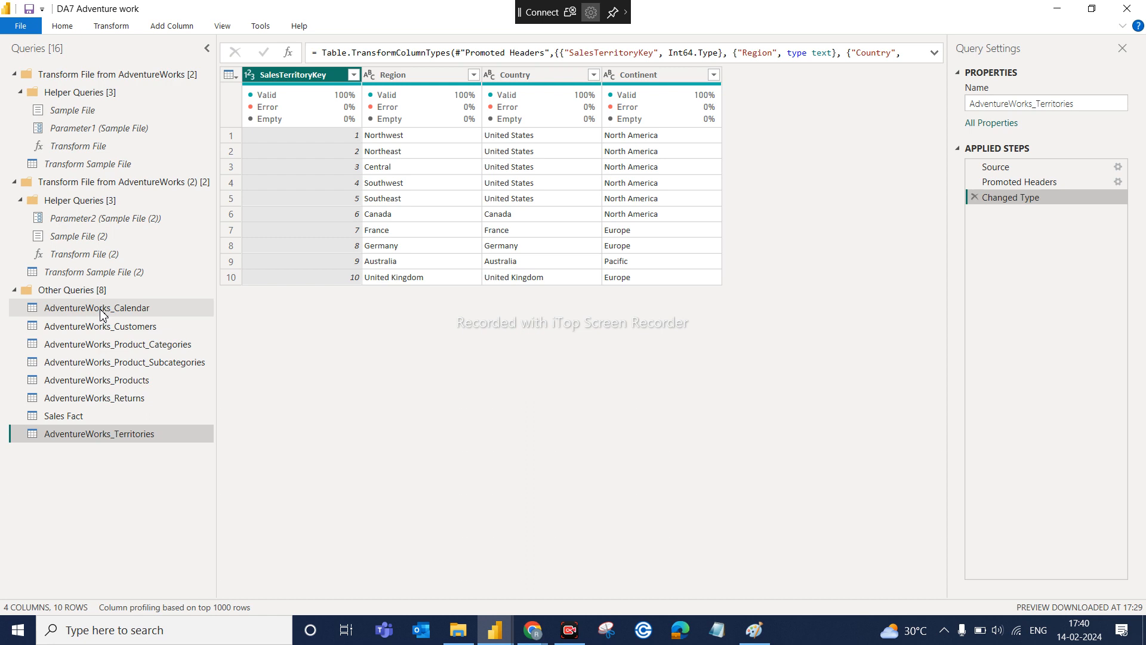
pyautogui.rightClick(310, 80)
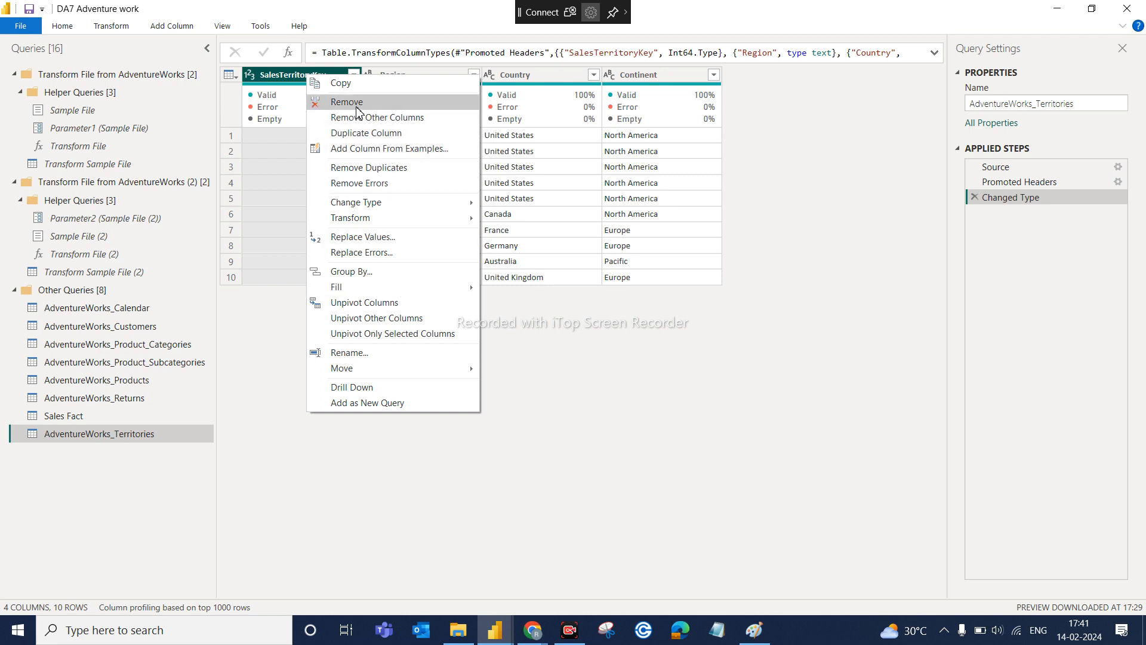
pyautogui.click(73, 28)
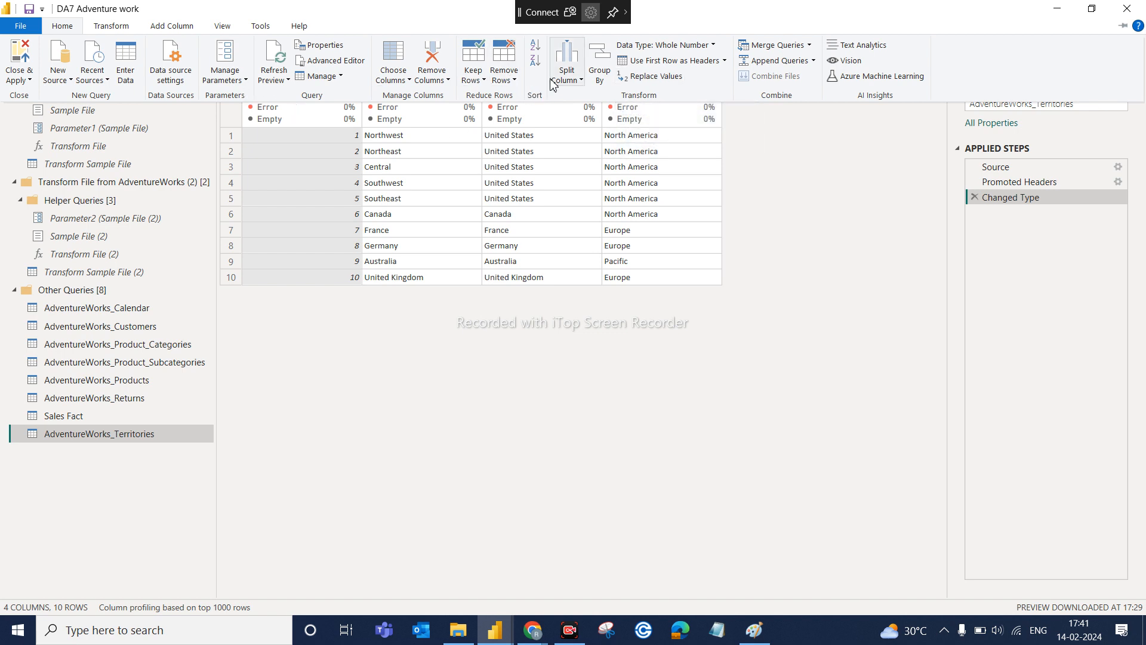
pyautogui.click(582, 82)
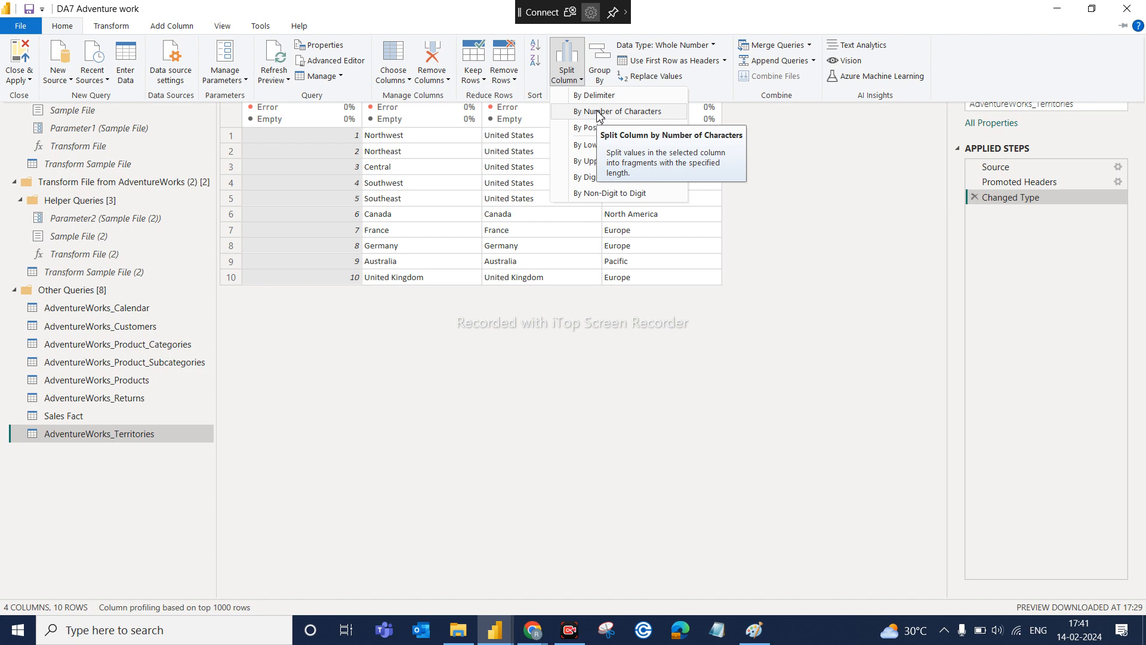
pyautogui.click(635, 389)
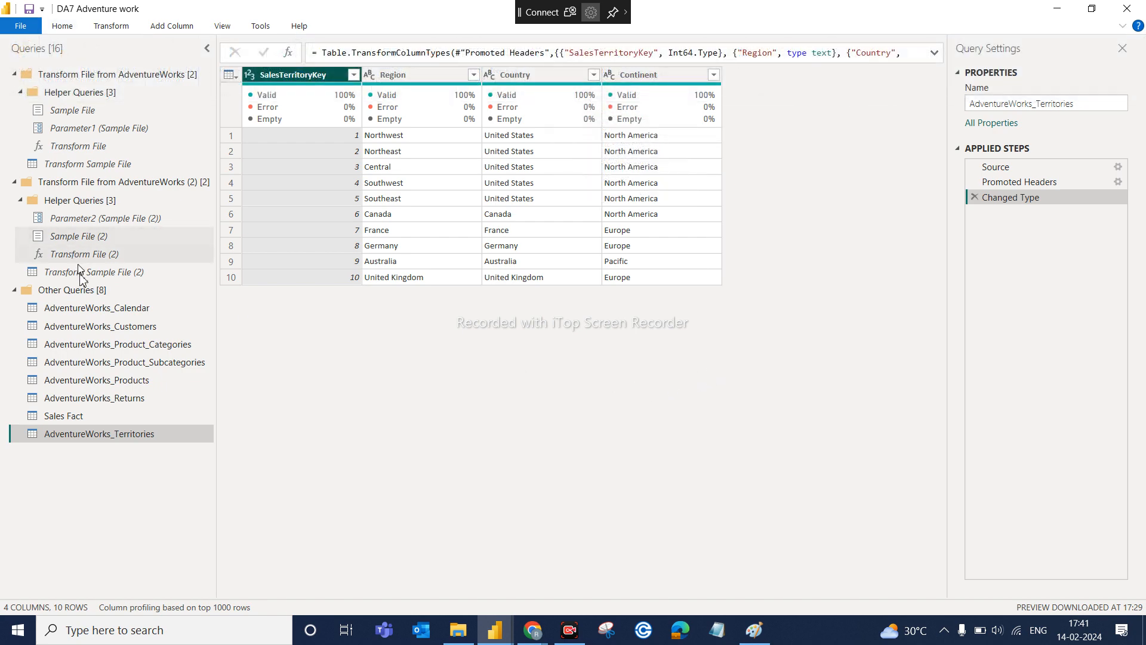
# Split ProductSKU in AdventureWorks_Products at each occurrence of the "-" delimiter, and undo it by deleting the Changed Type1 and Split Column by Delimiter applied steps
pyautogui.click(131, 383)
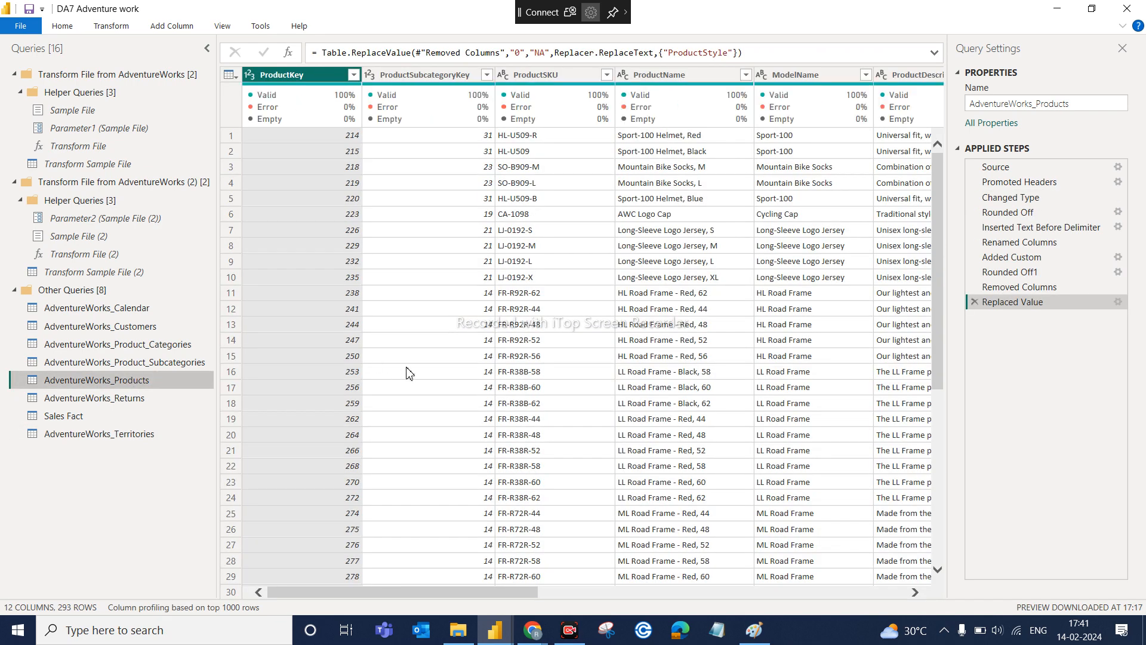
pyautogui.click(548, 77)
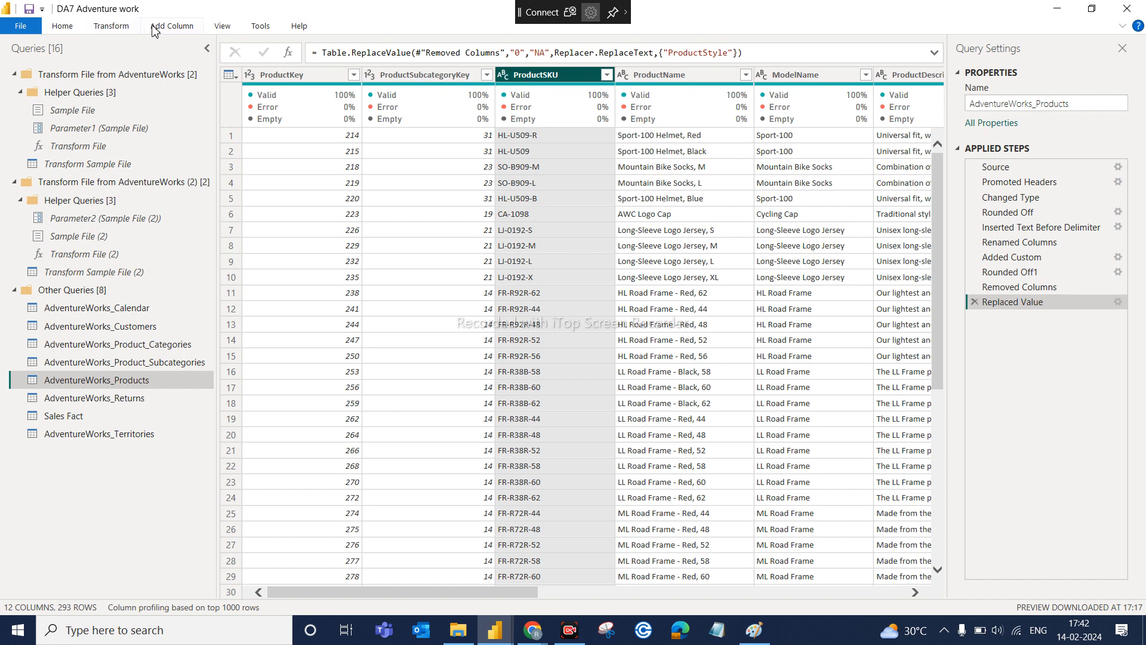
pyautogui.click(127, 29)
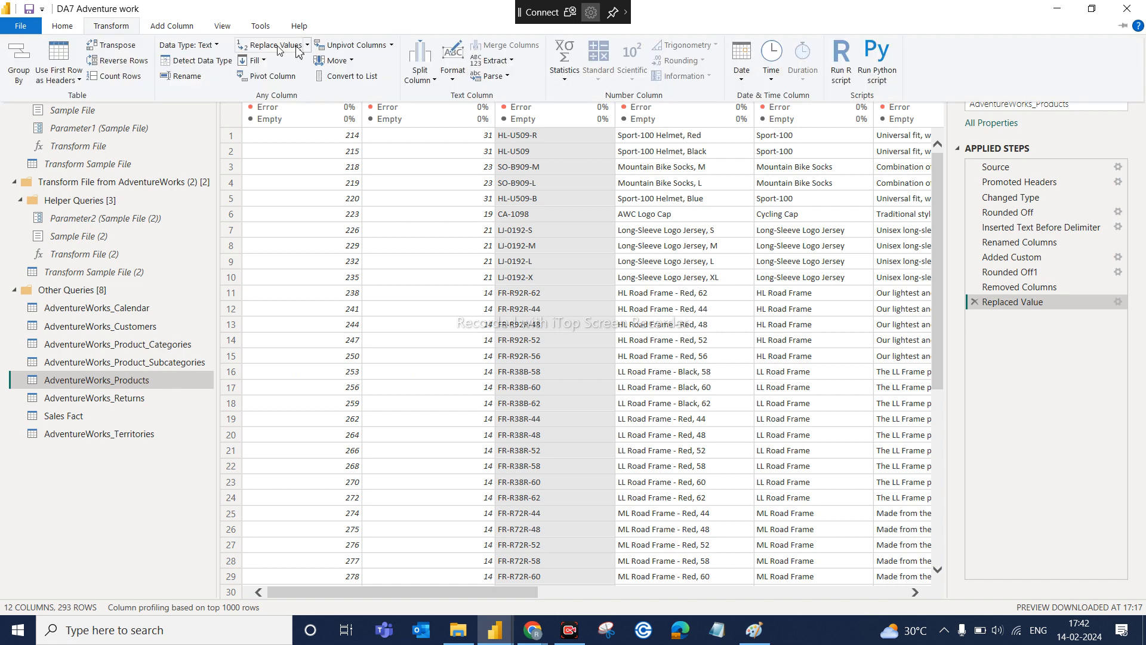
pyautogui.click(62, 26)
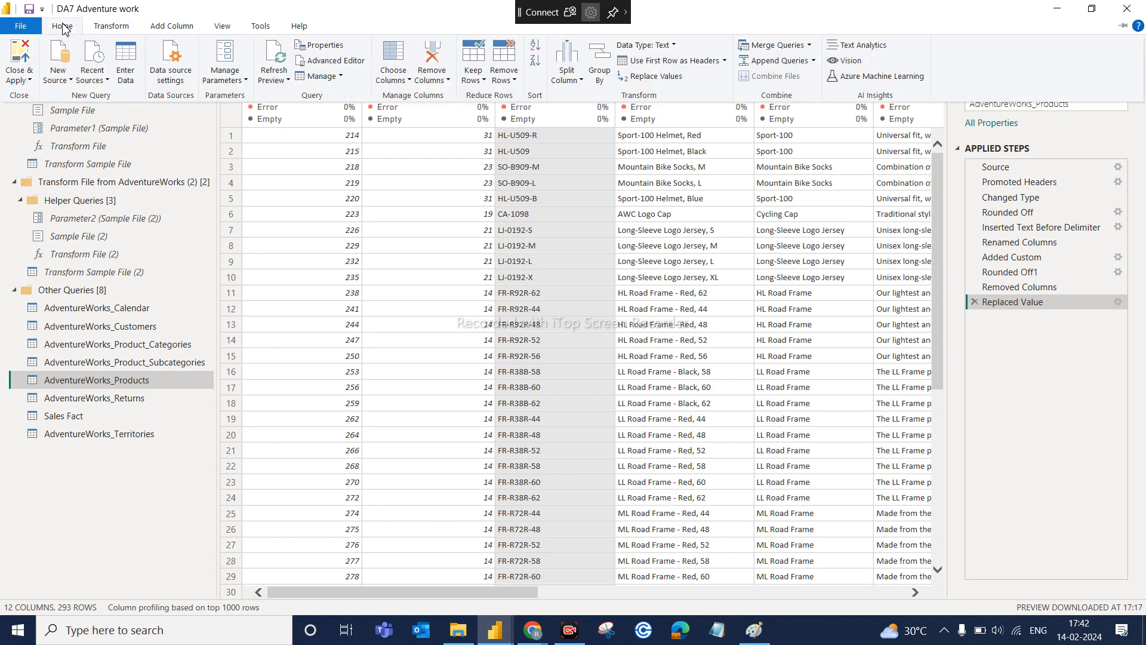
pyautogui.click(577, 84)
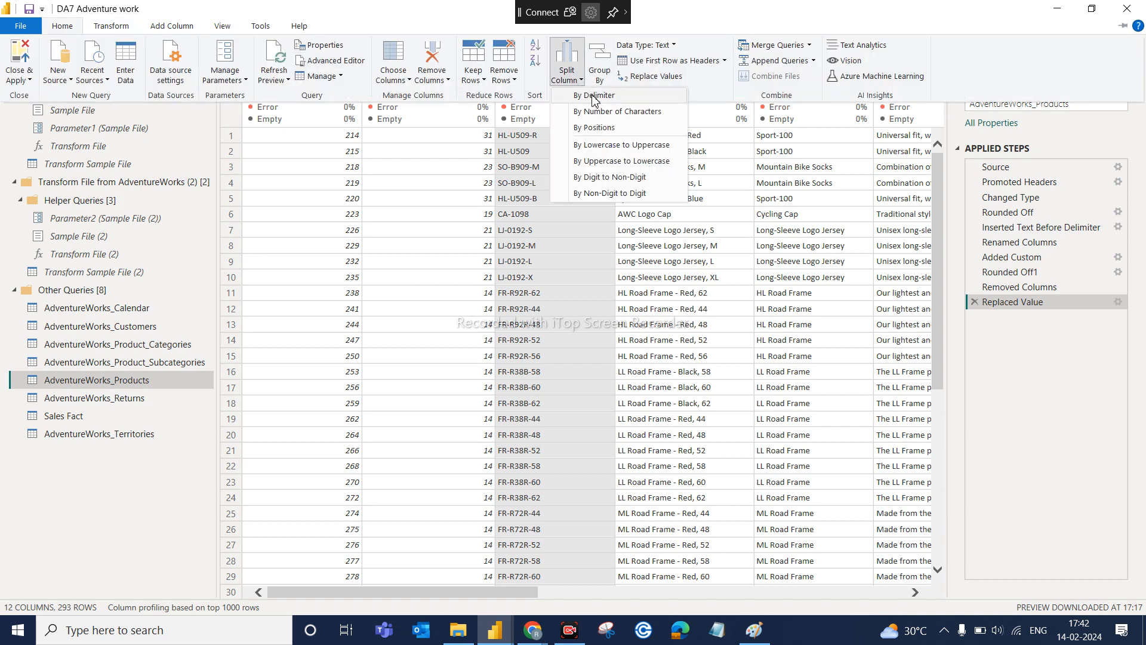
pyautogui.click(595, 96)
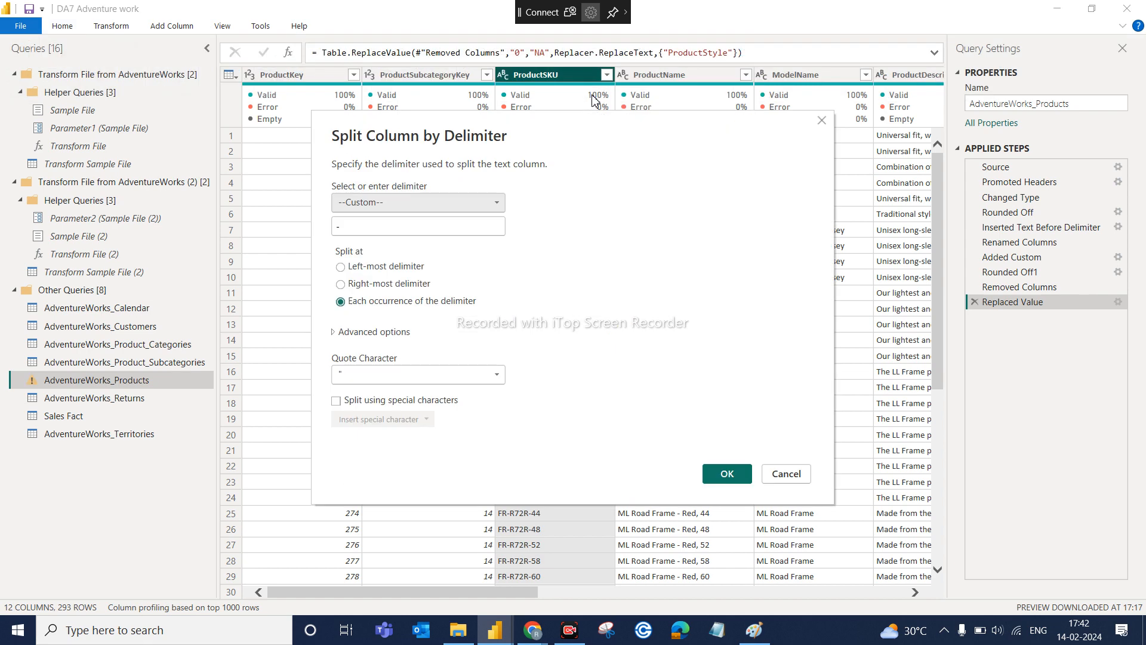
pyautogui.click(392, 226)
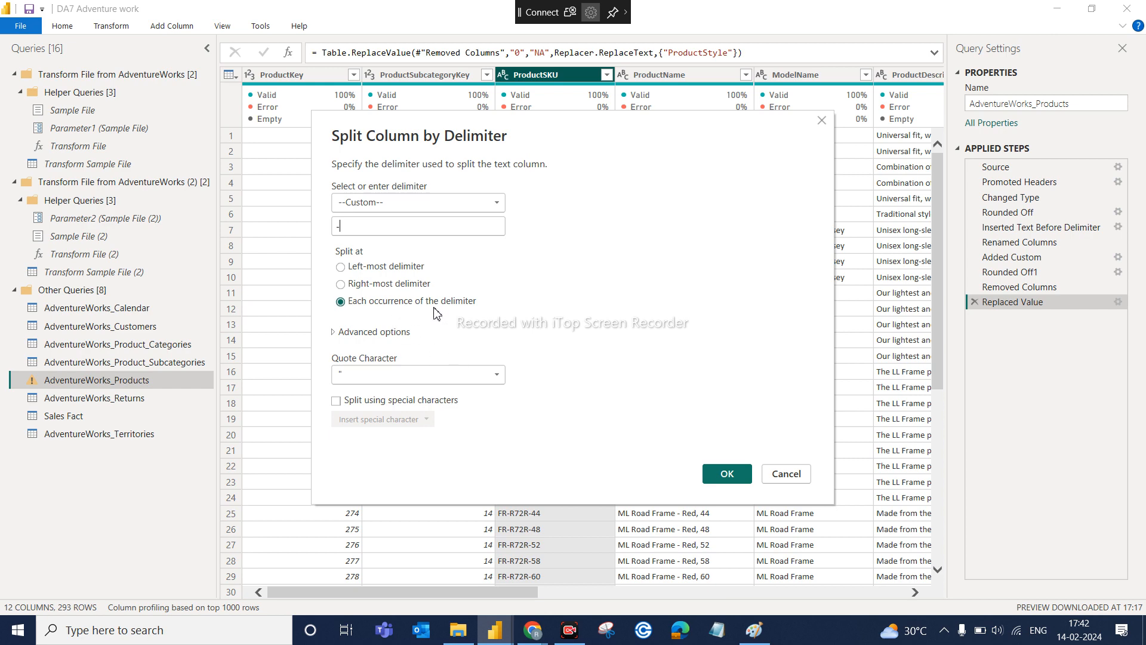
pyautogui.click(727, 474)
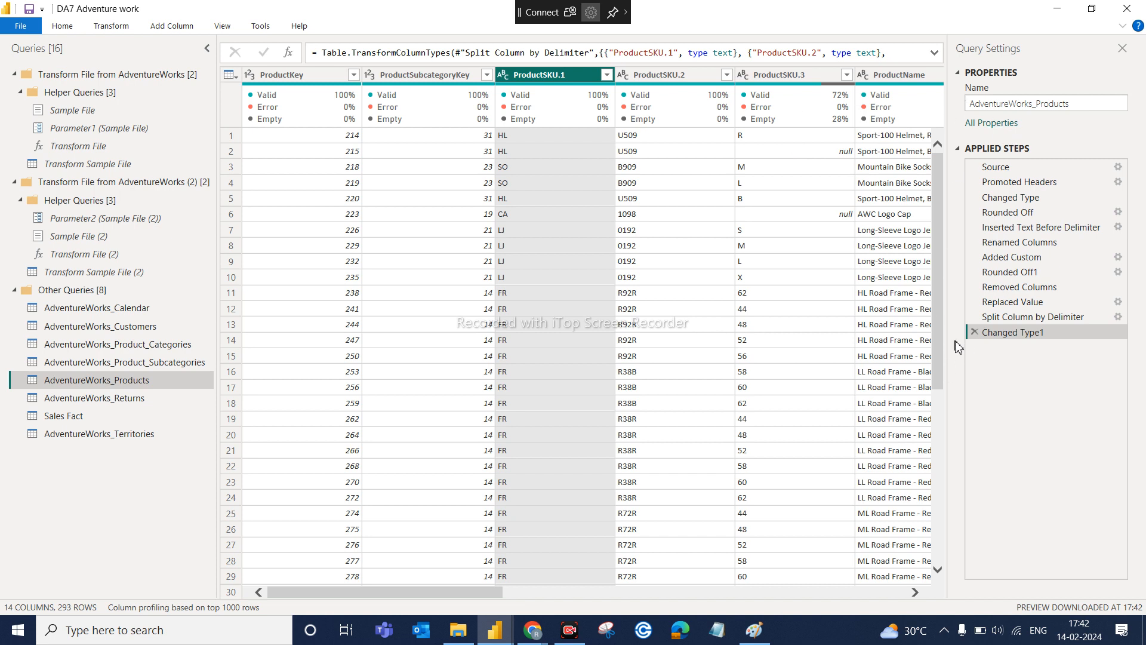
pyautogui.click(974, 333)
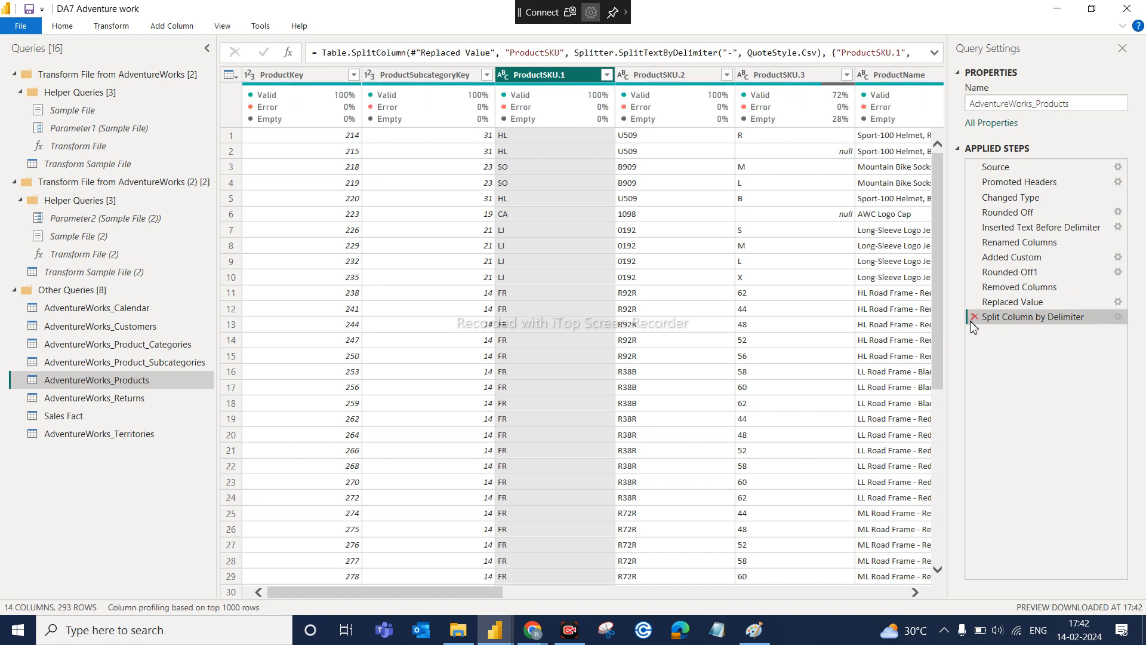
pyautogui.click(974, 317)
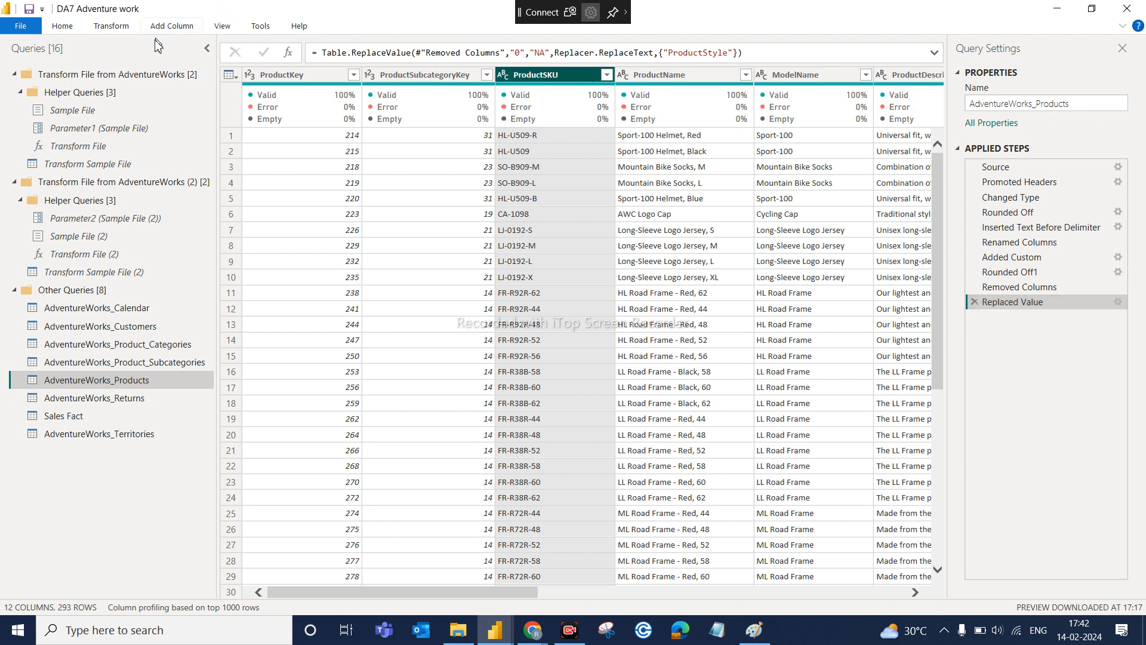
# Split ProductSKU into 2 columns at the left-most "-" delimiter, and undo it by deleting the Changed Type1 and Split Column by Delimiter applied steps
pyautogui.click(111, 26)
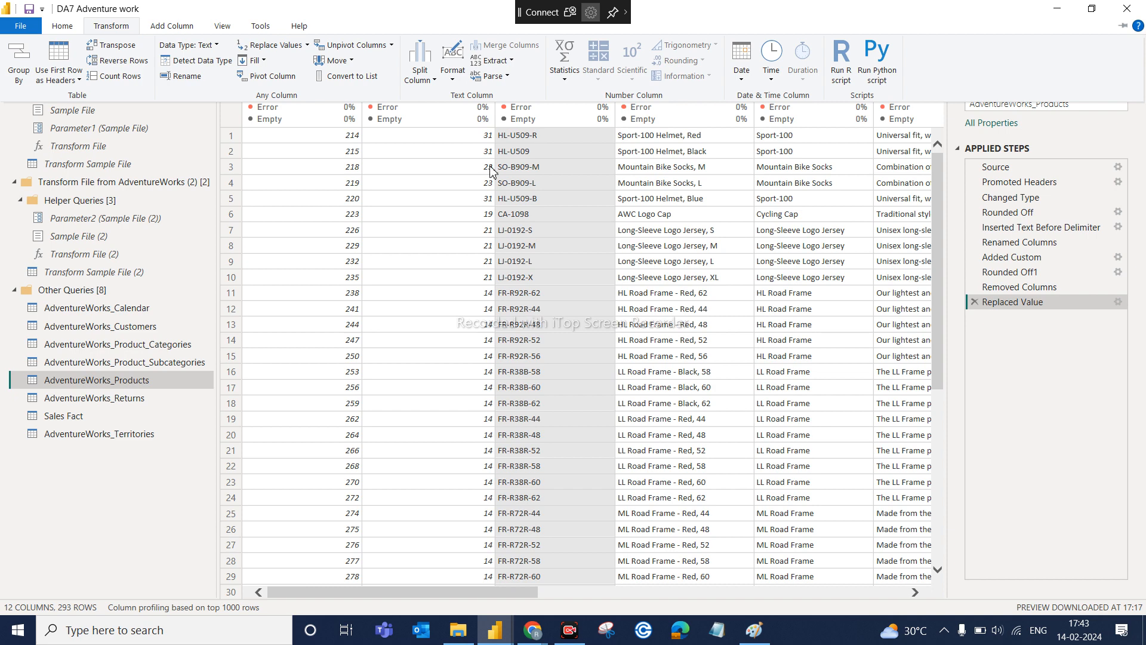
pyautogui.click(987, 397)
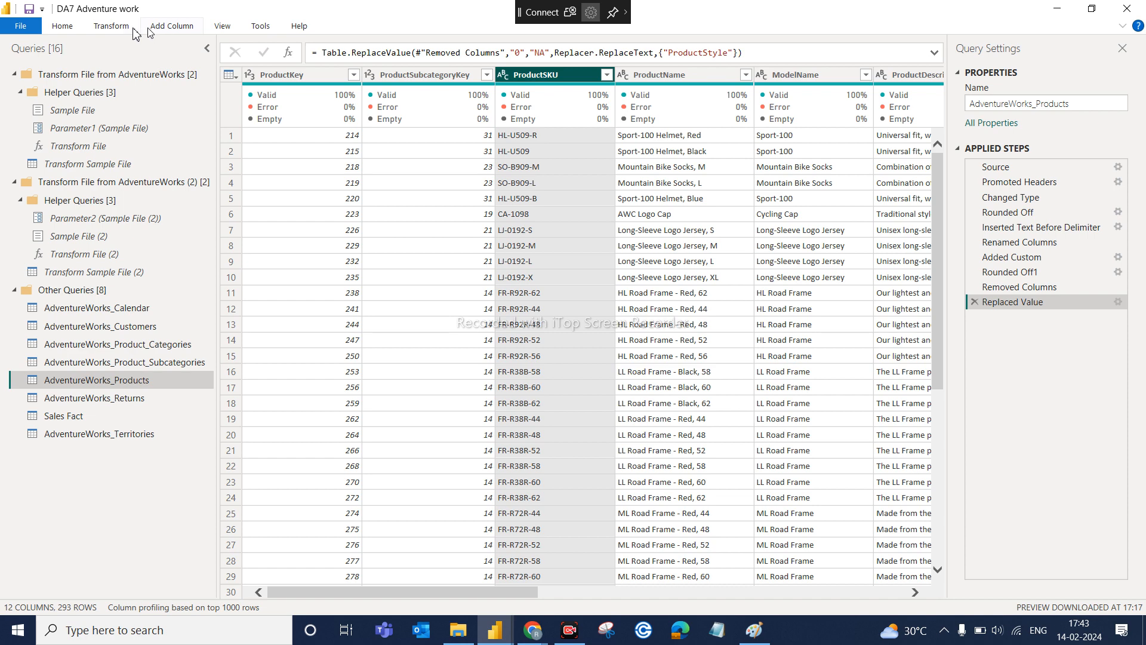
pyautogui.click(71, 29)
pyautogui.click(579, 84)
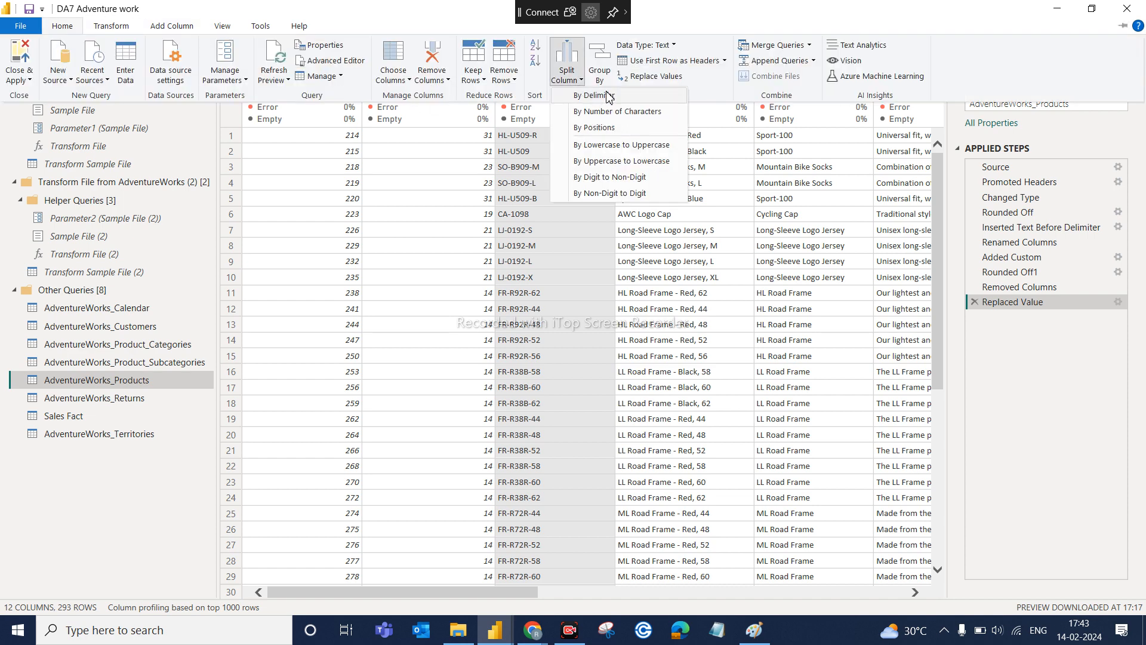
pyautogui.click(597, 95)
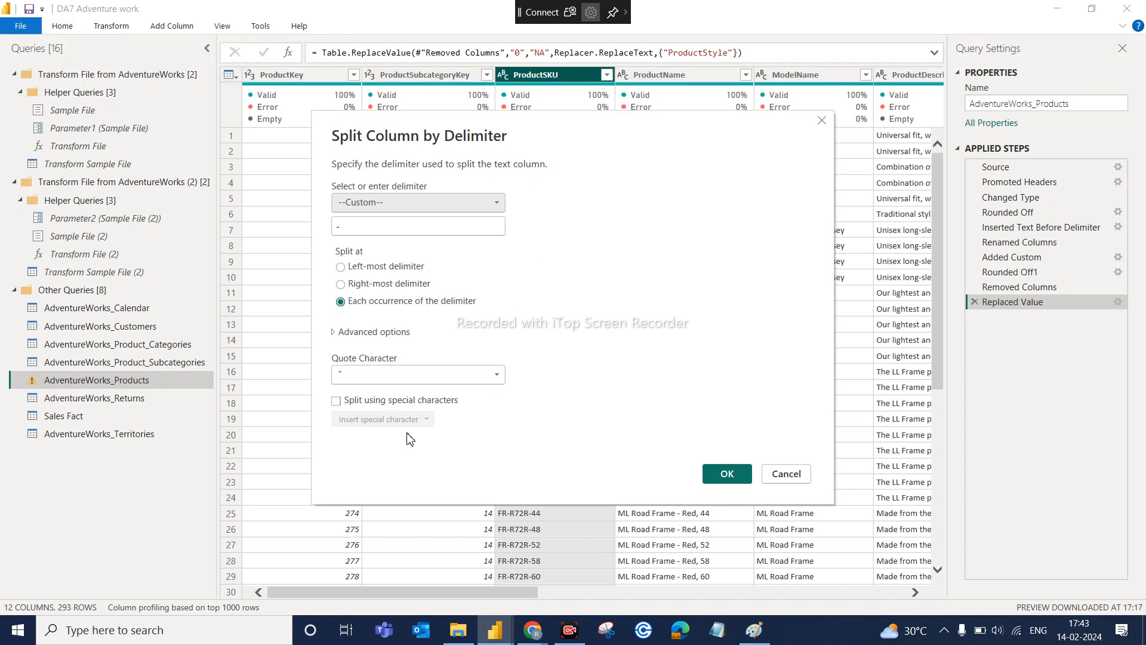
pyautogui.click(375, 332)
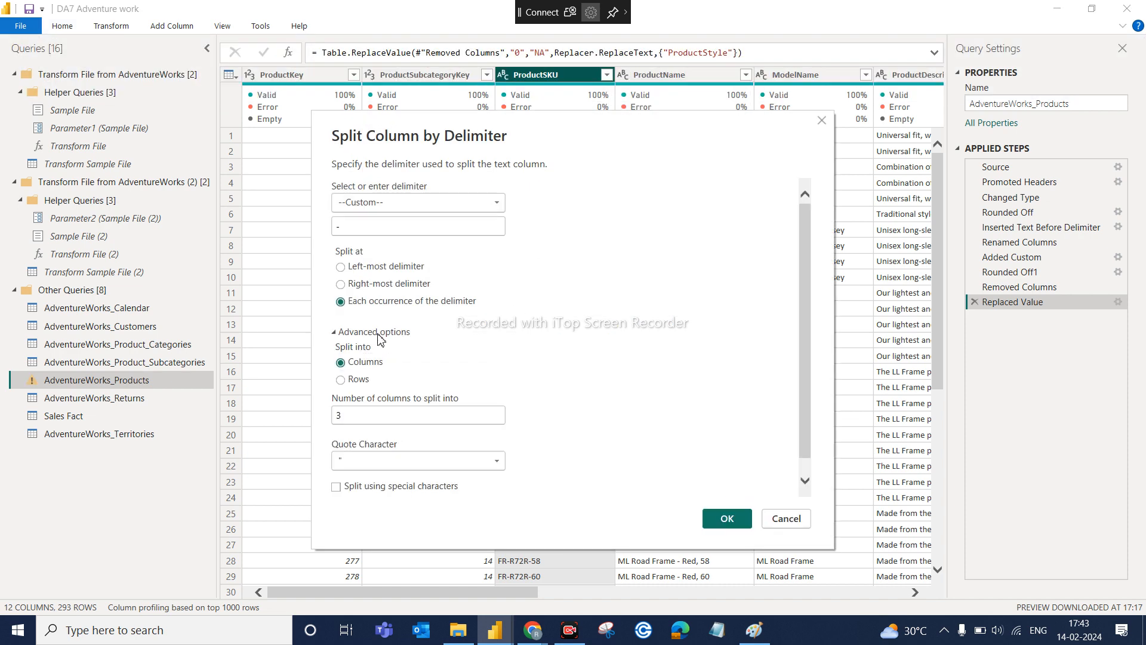
pyautogui.click(433, 413)
pyautogui.press('BackSpace')
pyautogui.write('2')
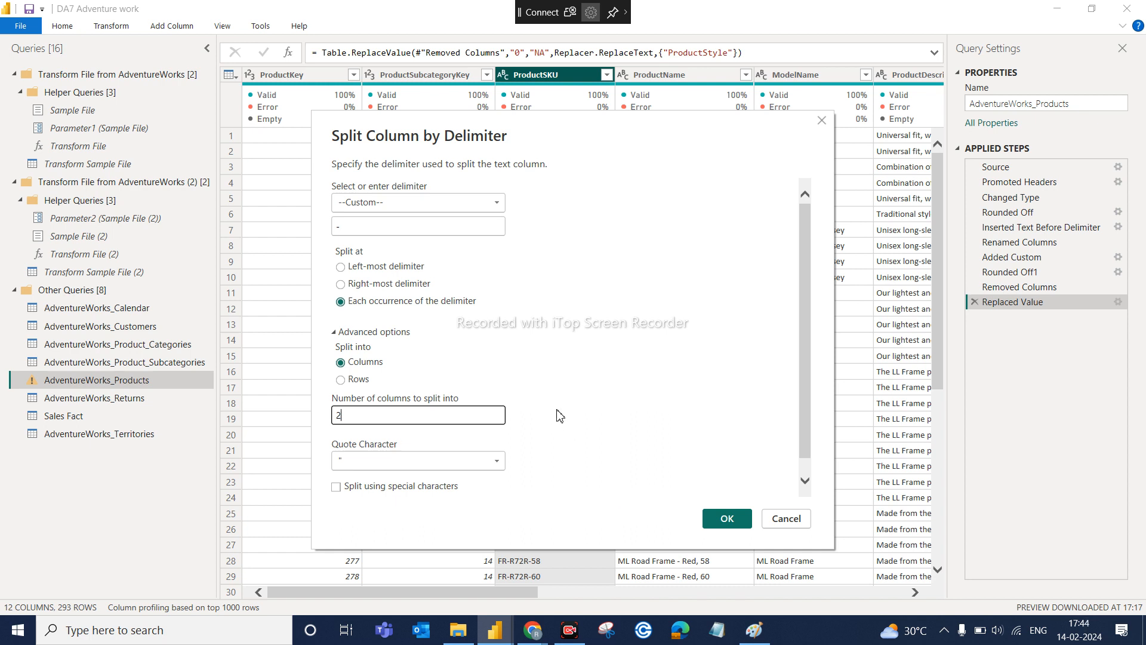
pyautogui.click(411, 269)
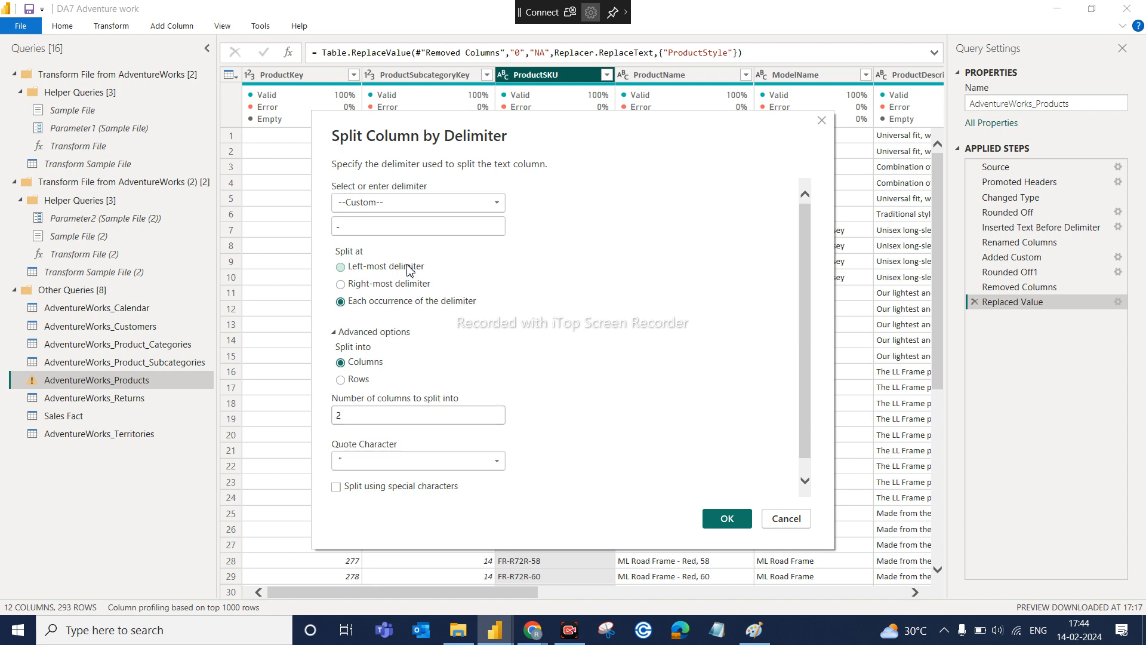
pyautogui.click(722, 519)
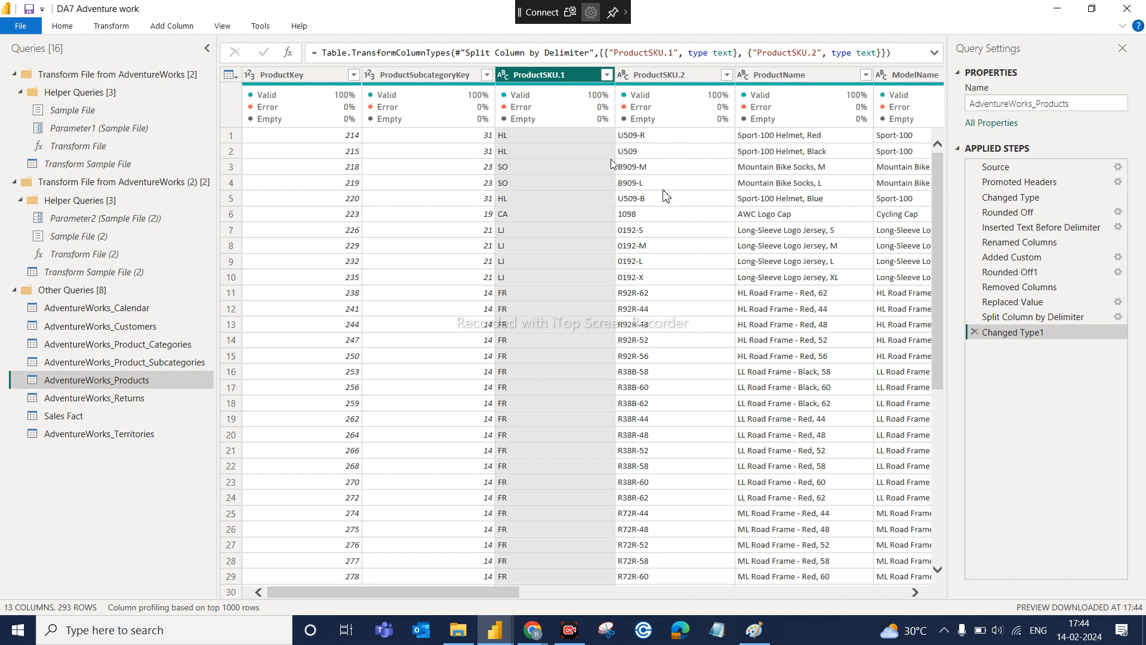
pyautogui.click(974, 332)
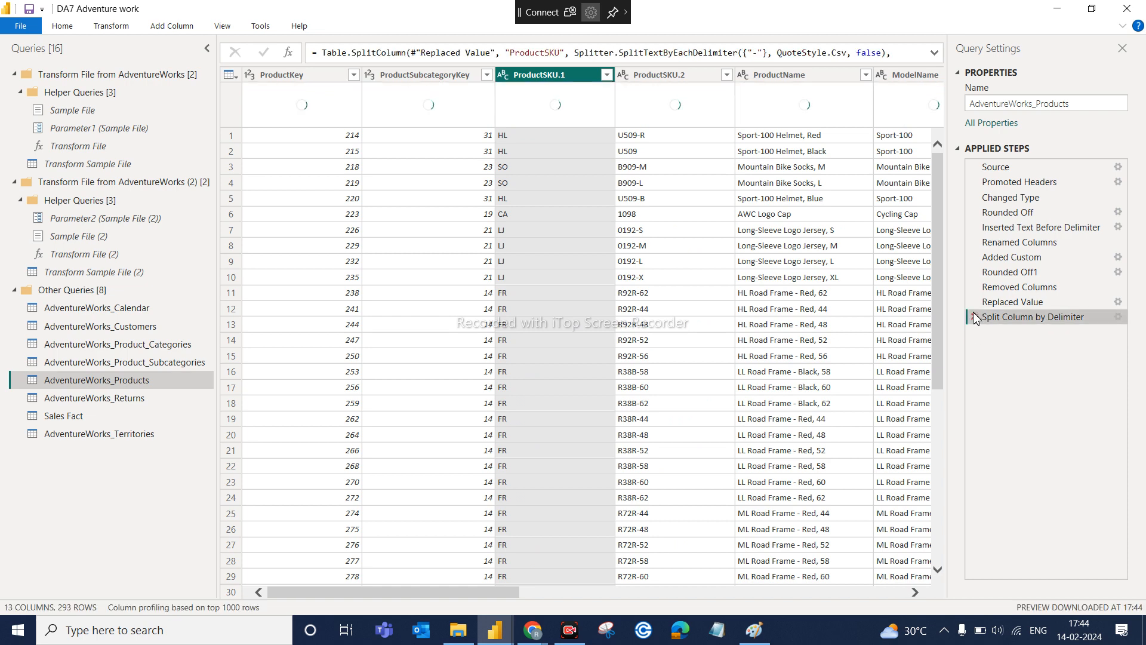
pyautogui.click(975, 317)
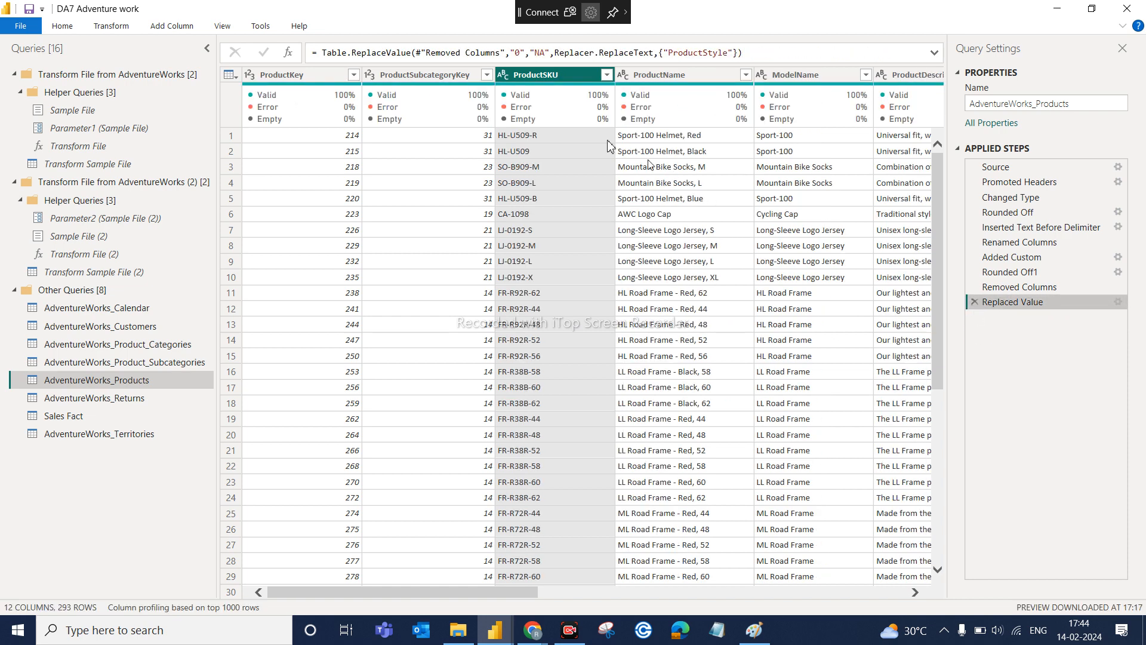
# Review the Append Queries options for combining AdventureWorks_Products with another query
pyautogui.click(115, 28)
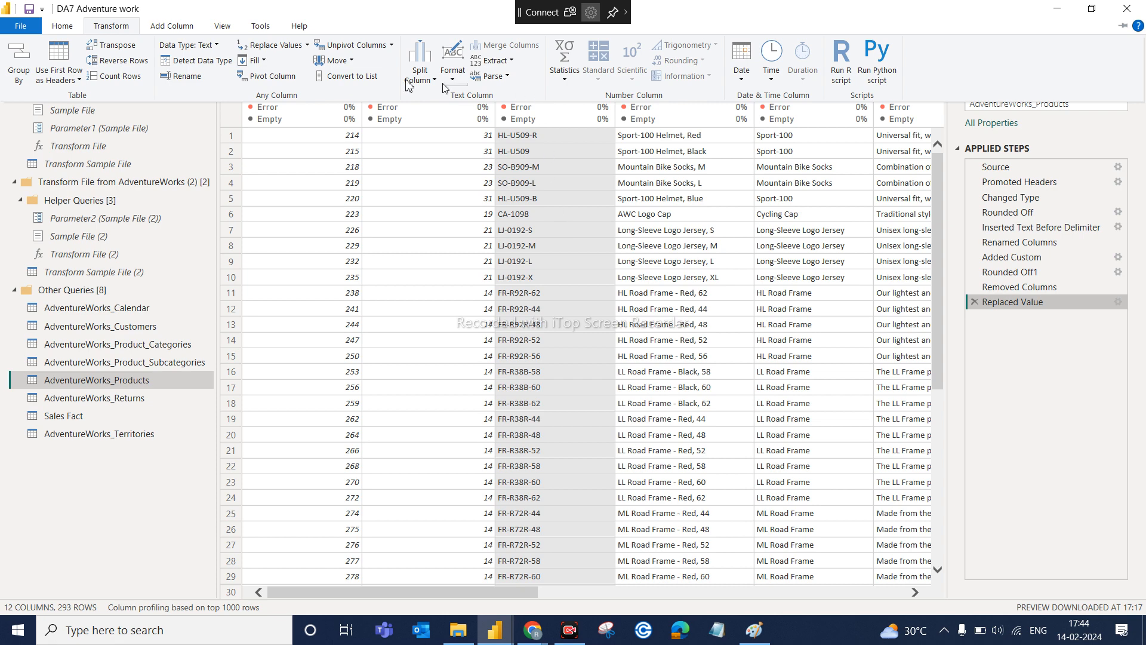
pyautogui.click(71, 27)
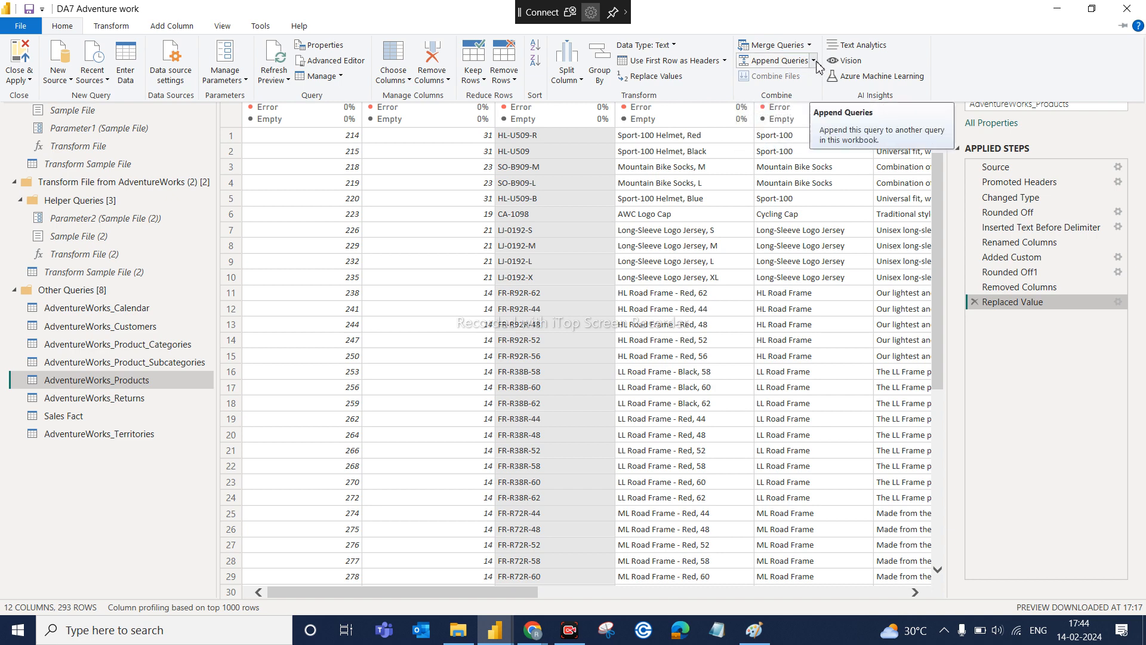
pyautogui.hotkey('ctrl', 'F1')
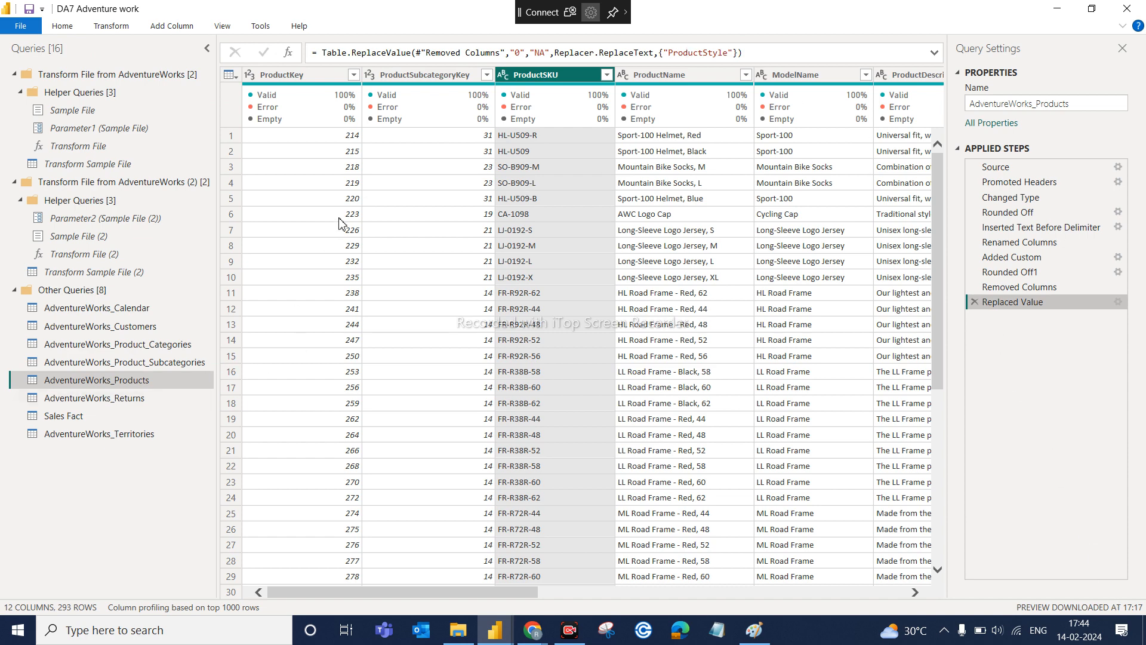
pyautogui.click(66, 27)
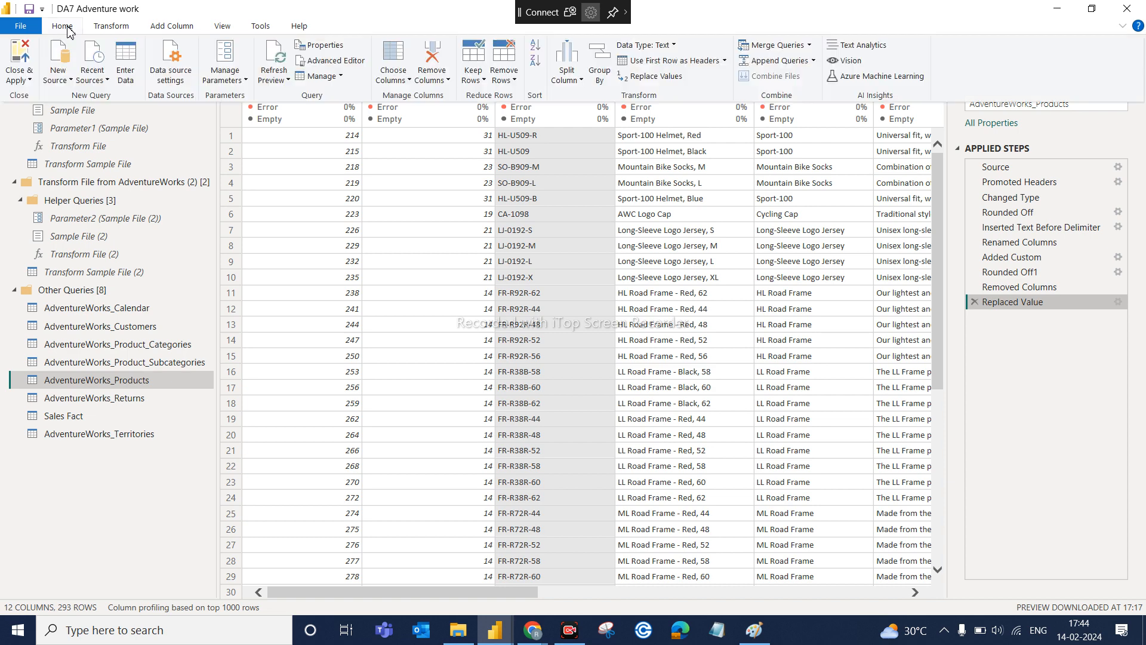
pyautogui.click(814, 65)
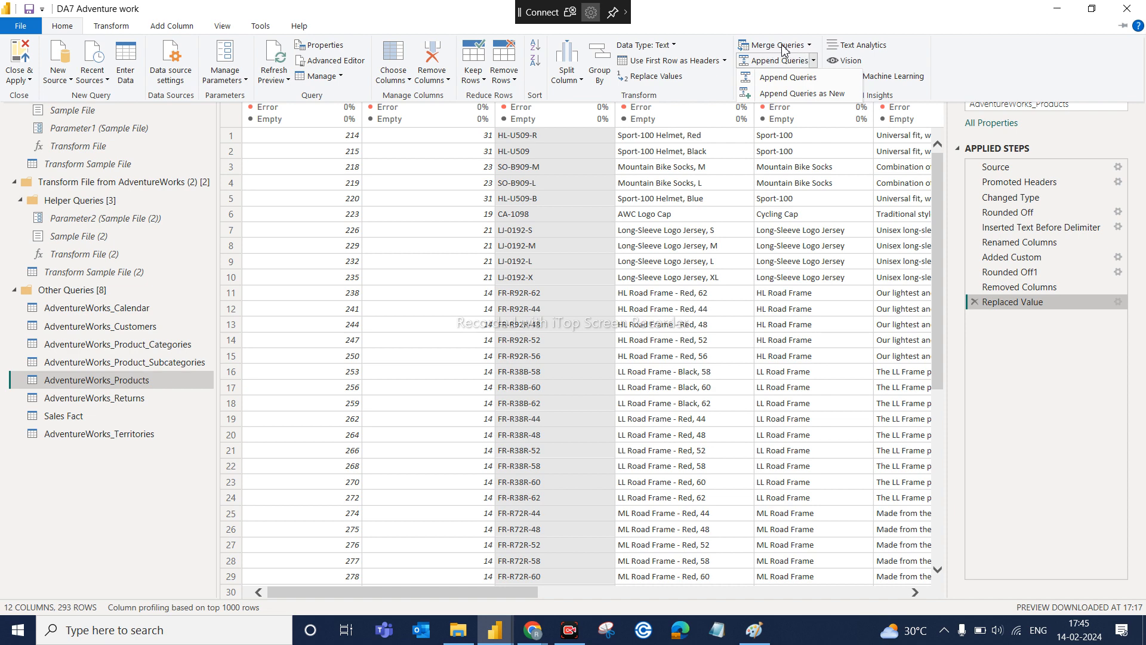
pyautogui.click(1018, 68)
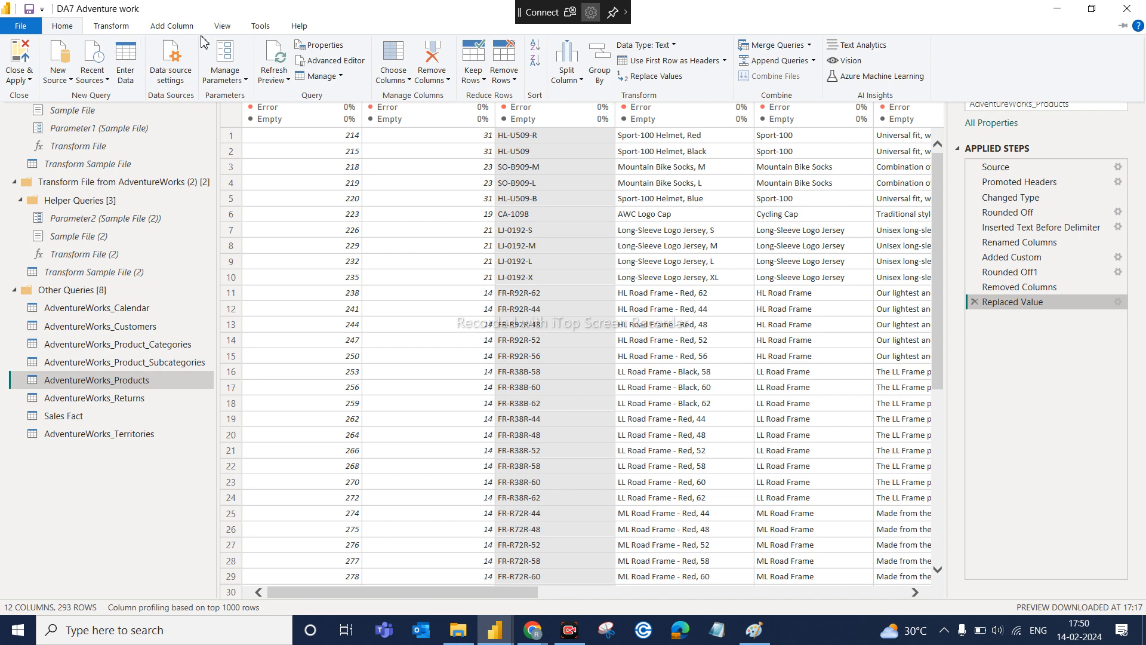
# Import Unpivot_Demo.csv from the AdventureWorks folder as a new Text/CSV query, keeping the comma delimiter and the suggested import settings
pyautogui.click(125, 25)
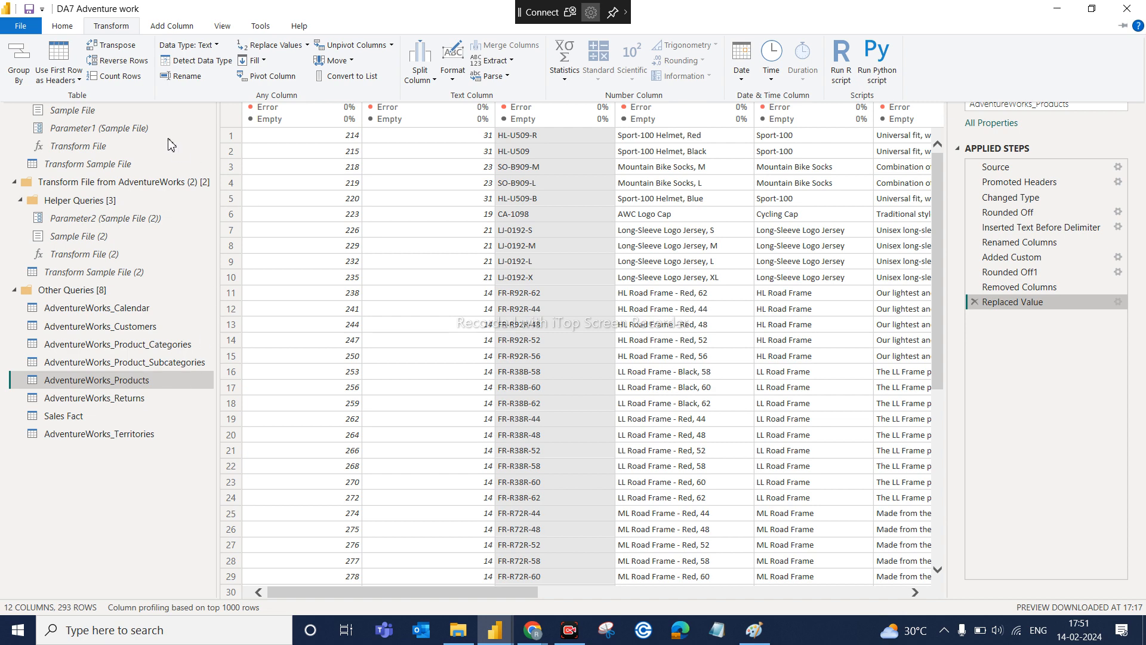
pyautogui.click(67, 28)
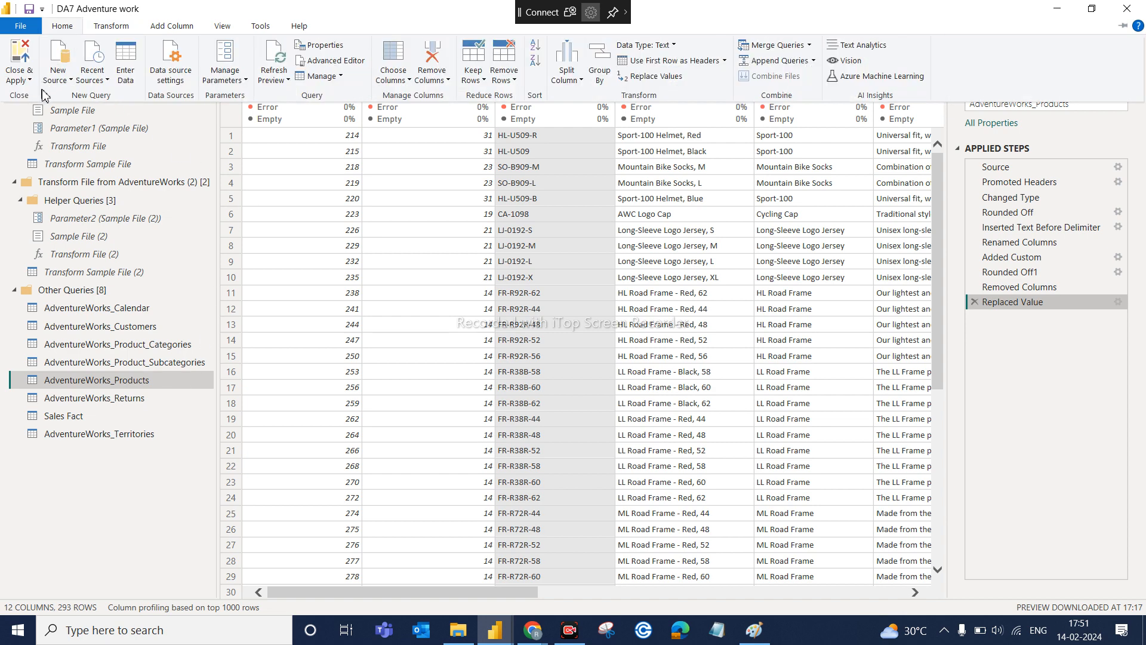
pyautogui.click(62, 80)
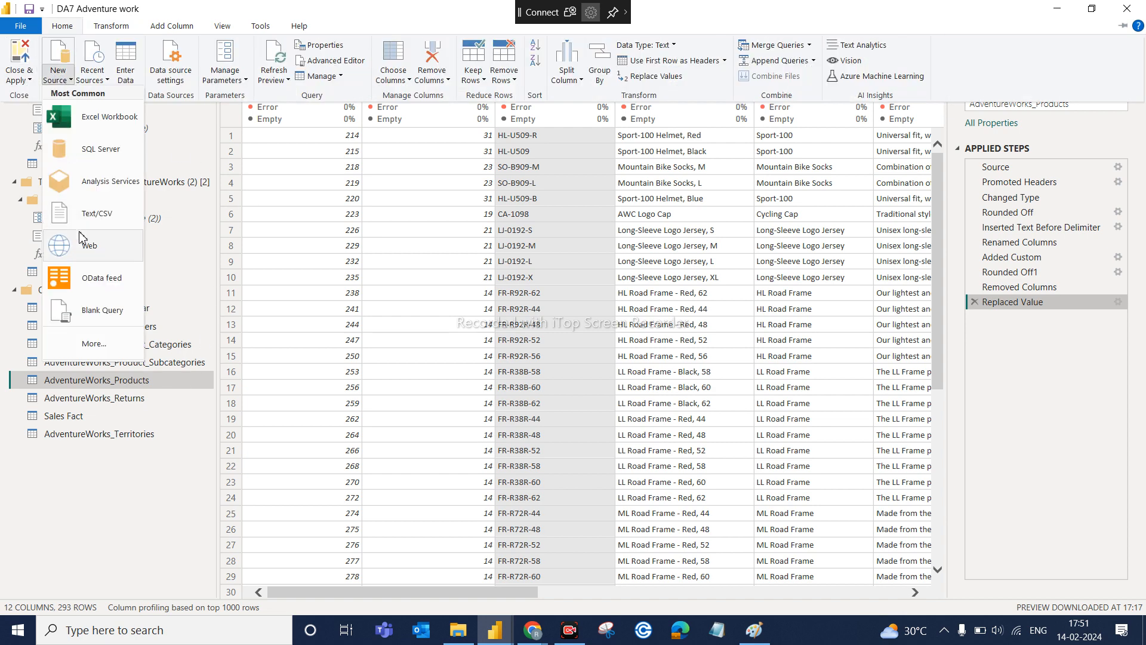
pyautogui.click(94, 346)
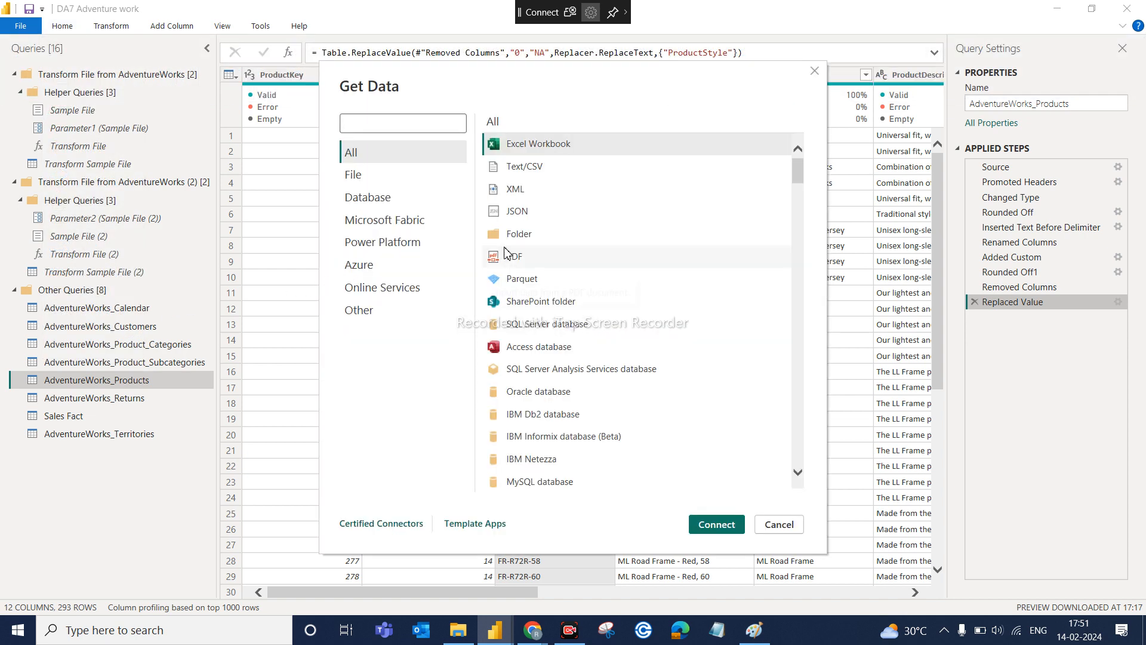
pyautogui.click(543, 168)
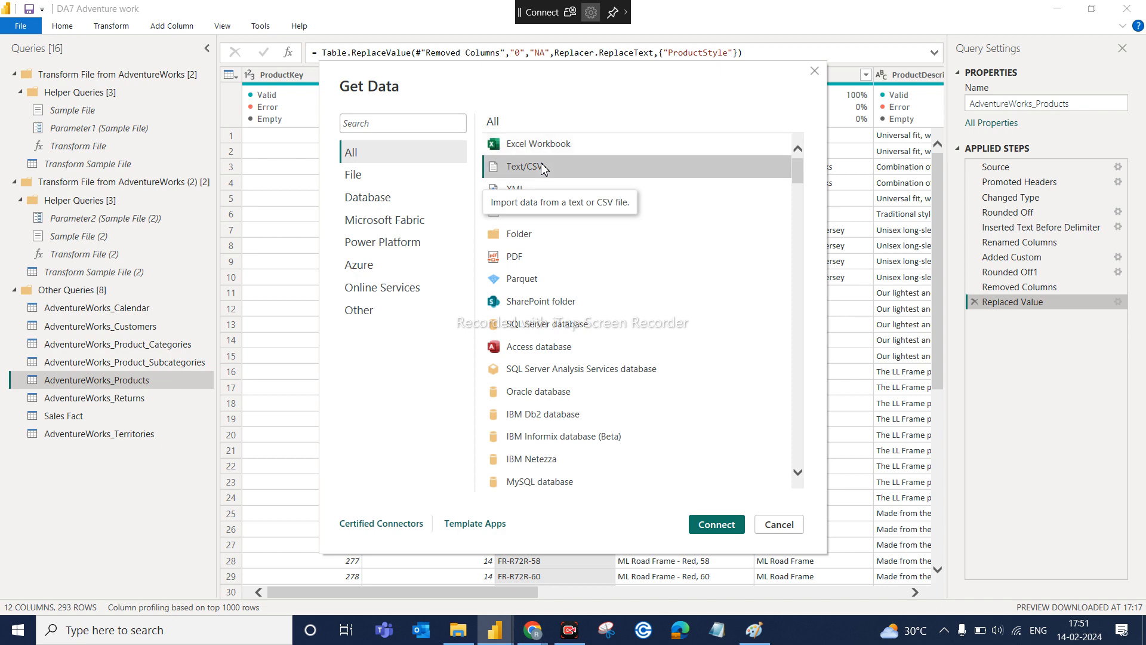
pyautogui.click(716, 525)
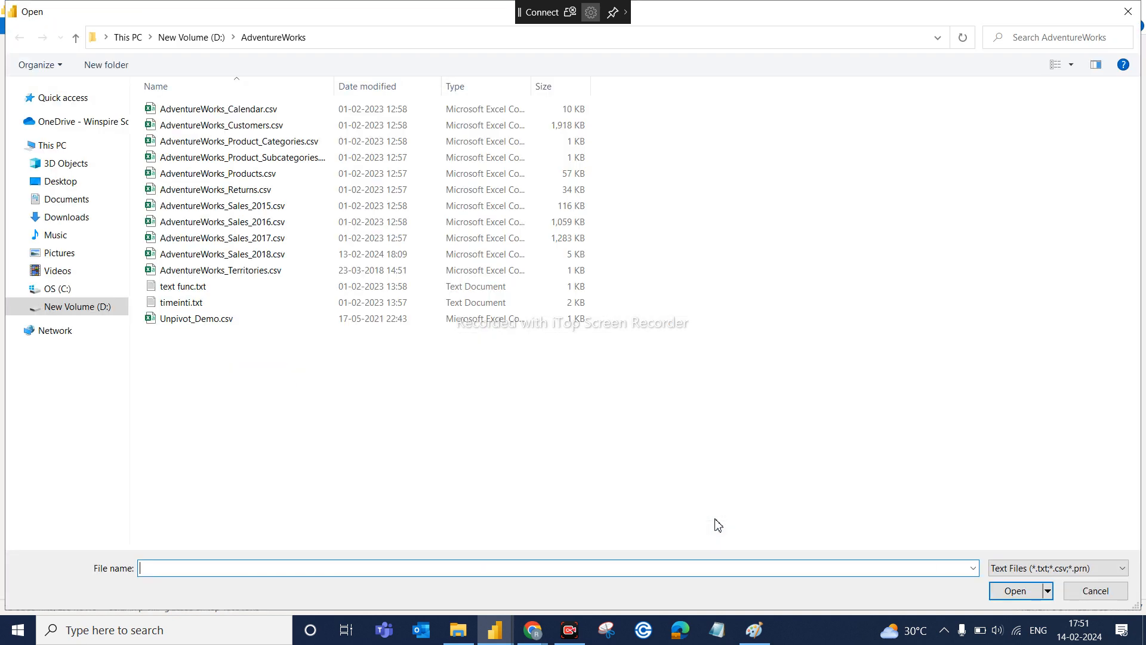
pyautogui.click(246, 322)
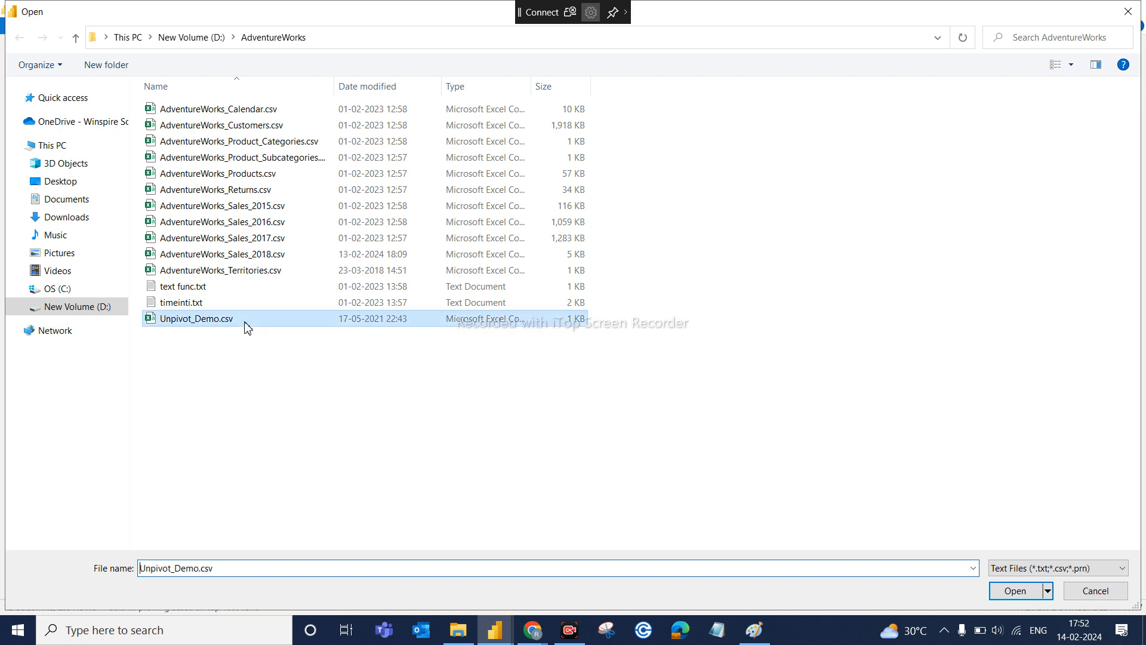
pyautogui.click(1024, 592)
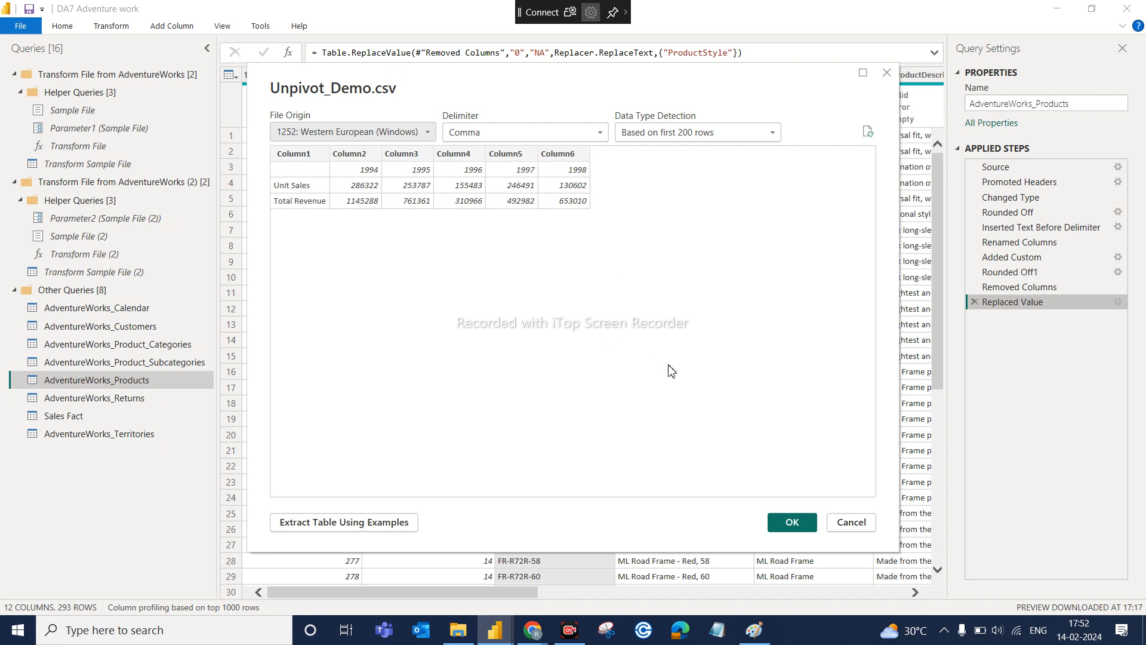
pyautogui.click(798, 523)
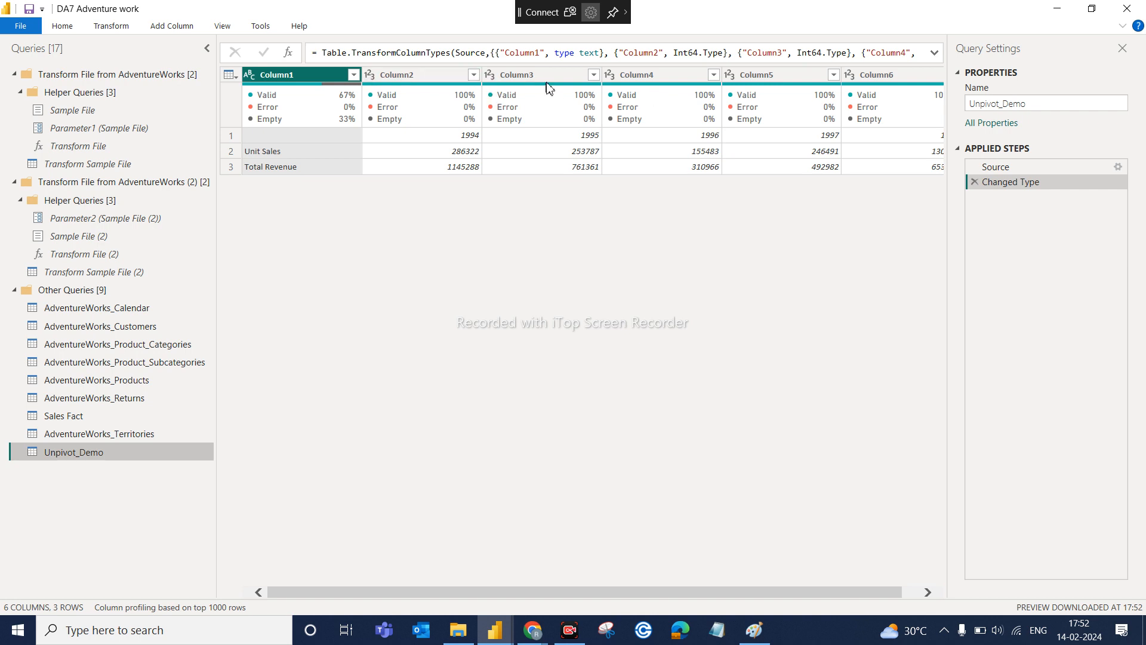
# Promote the first row of Unpivot_Demo to column headers and check the year columns through 1998
pyautogui.click(63, 27)
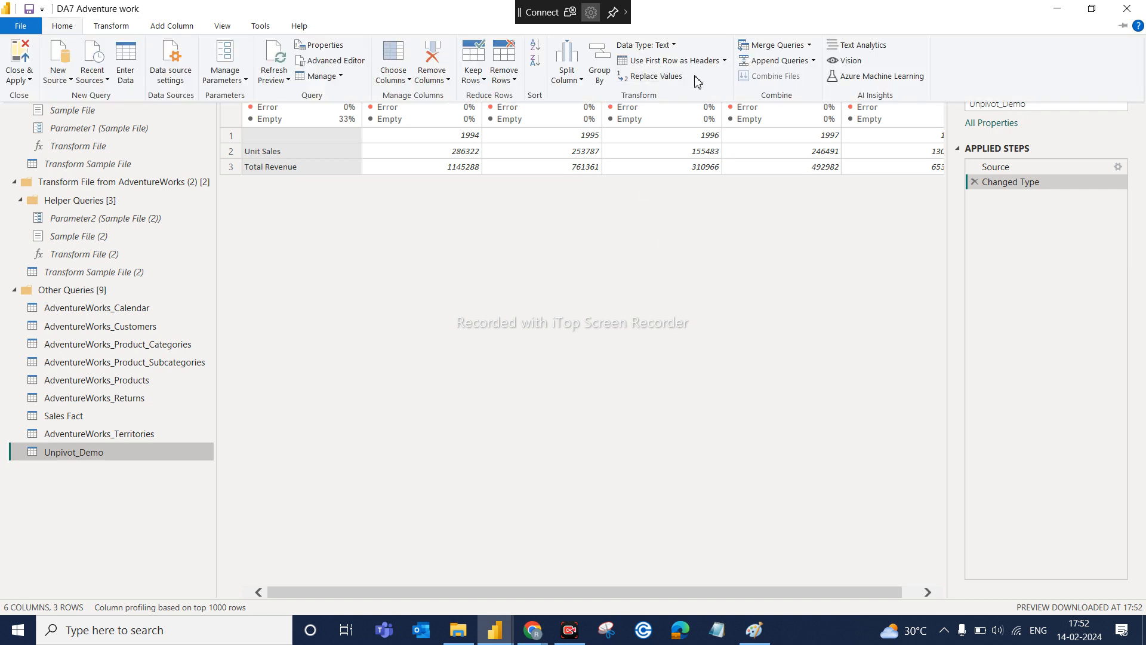
pyautogui.click(679, 62)
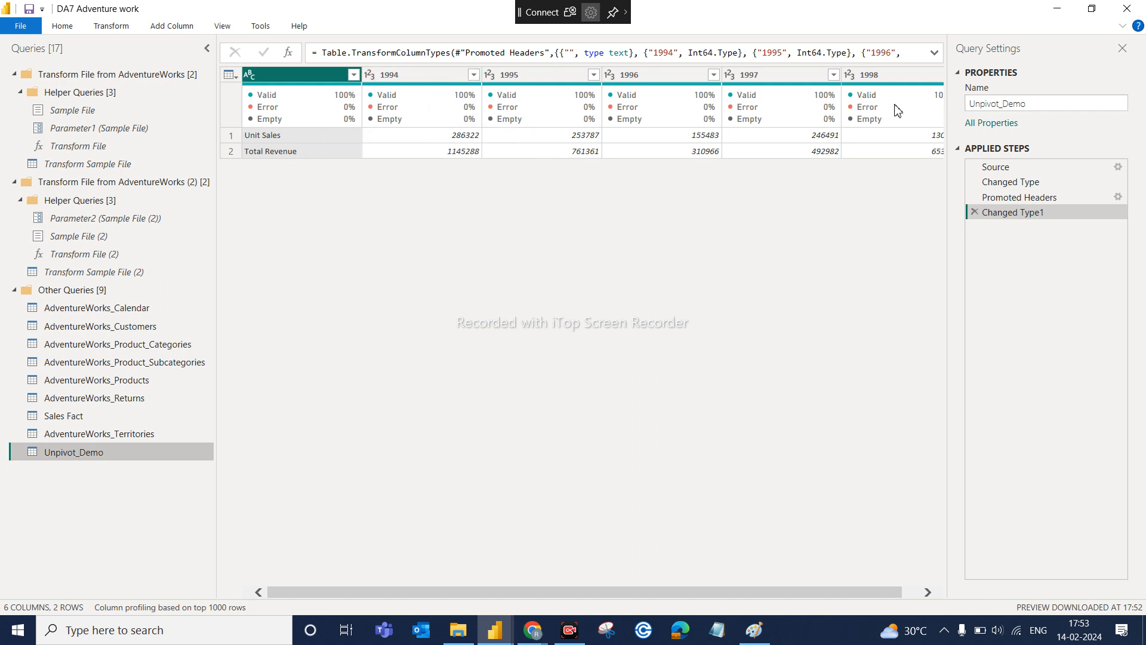
pyautogui.moveTo(895, 109)
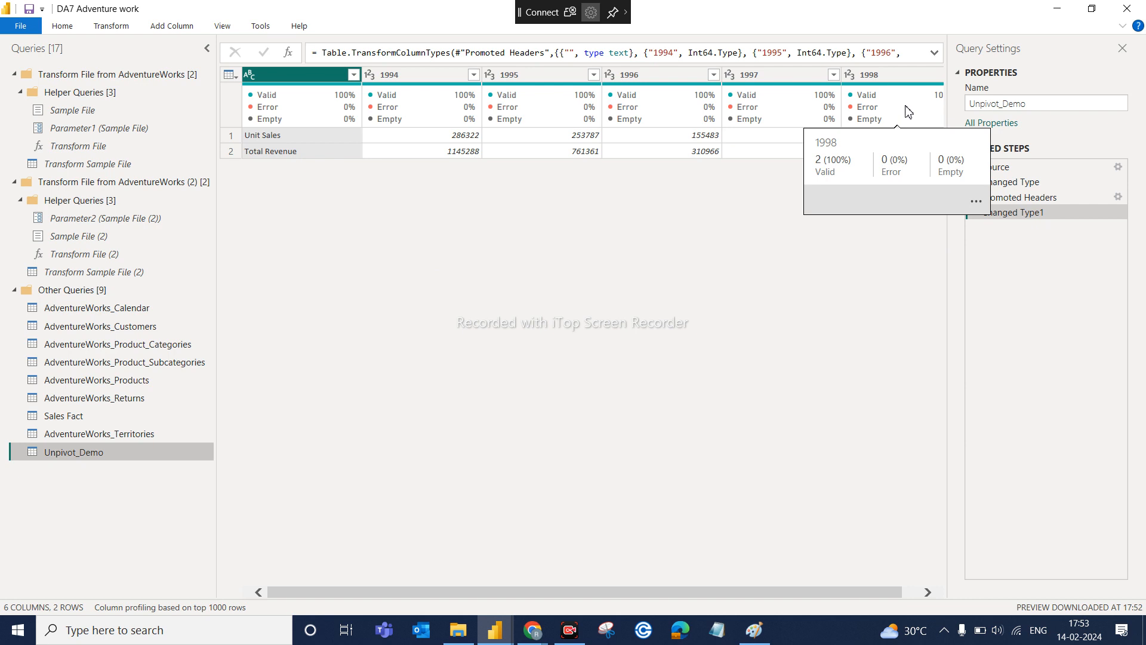
pyautogui.moveTo(535, 589); pyautogui.dragTo(698, 582)
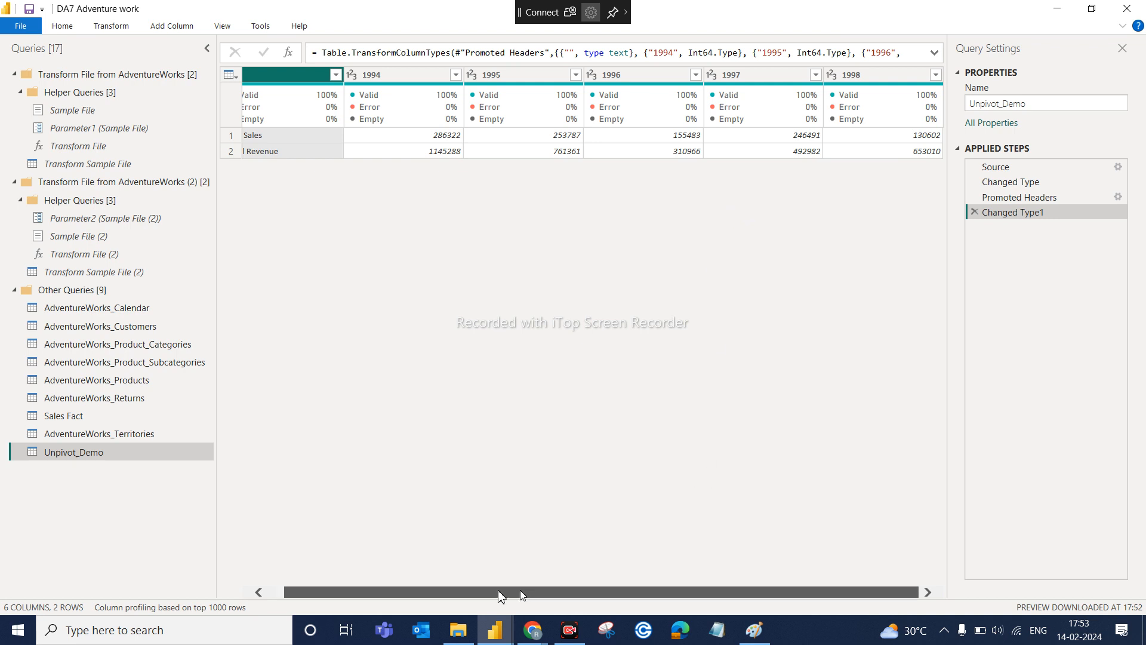
pyautogui.moveTo(525, 594); pyautogui.dragTo(427, 592)
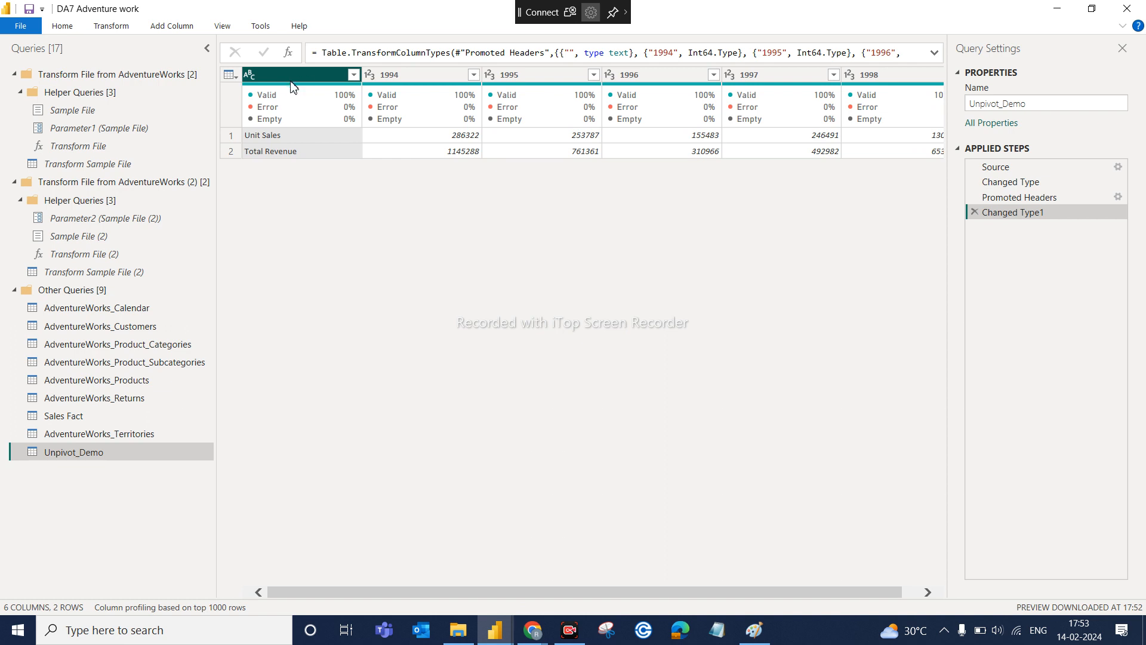
# Unpivot all columns of Unpivot_Demo other than the unnamed first column into attribute-value pairs
pyautogui.click(110, 27)
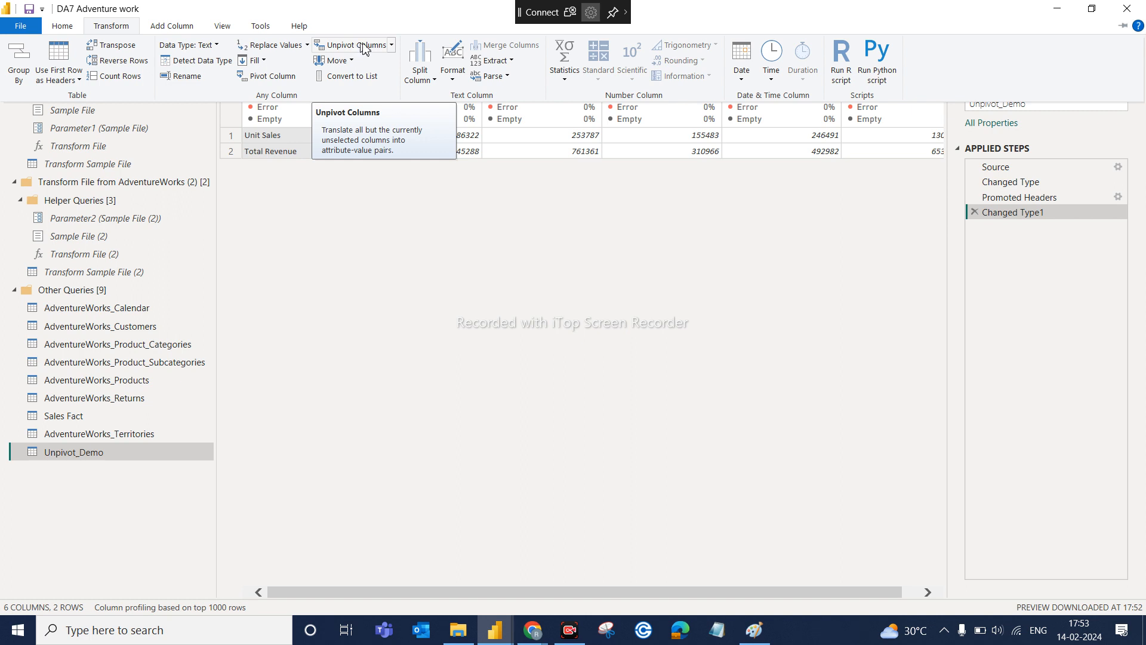
pyautogui.click(392, 46)
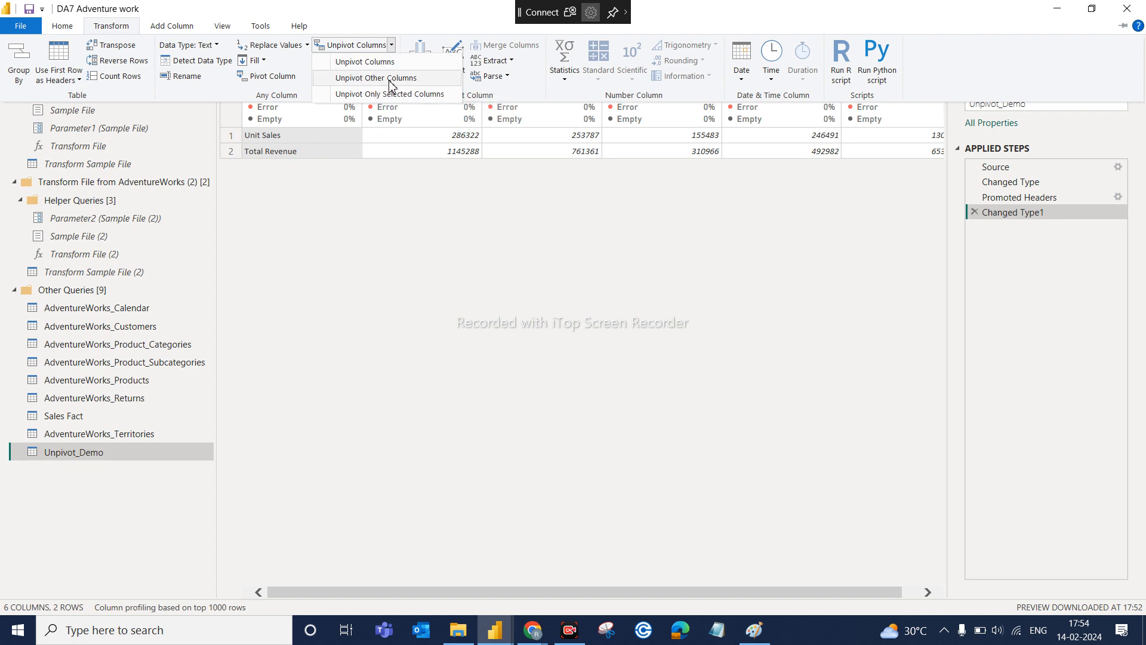
pyautogui.click(351, 198)
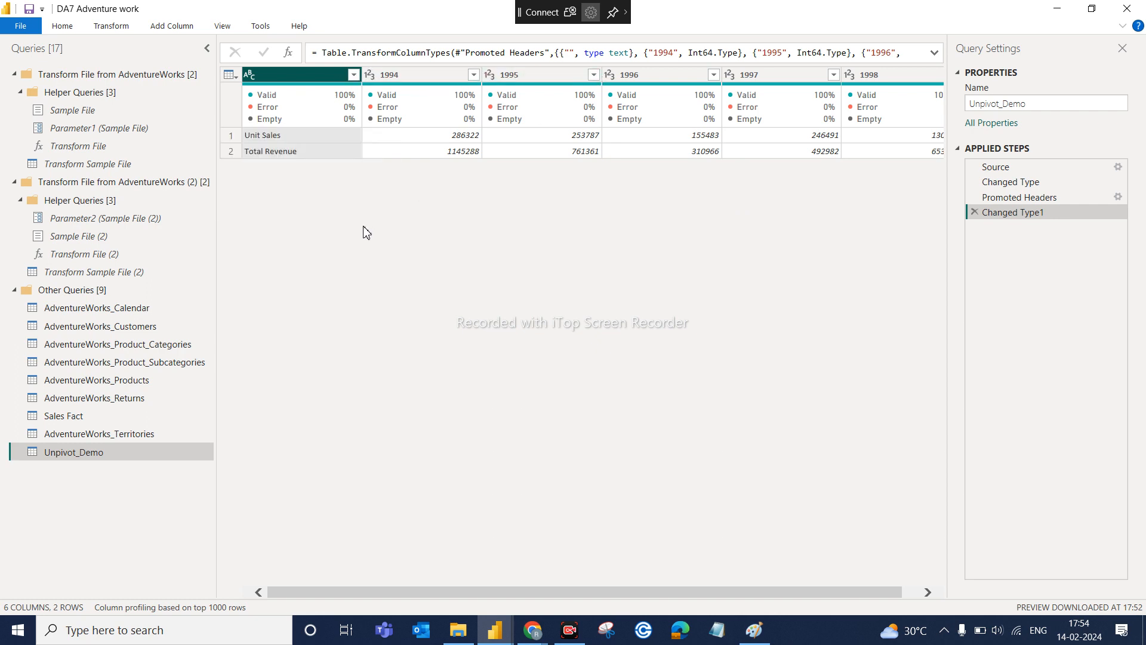
pyautogui.click(108, 26)
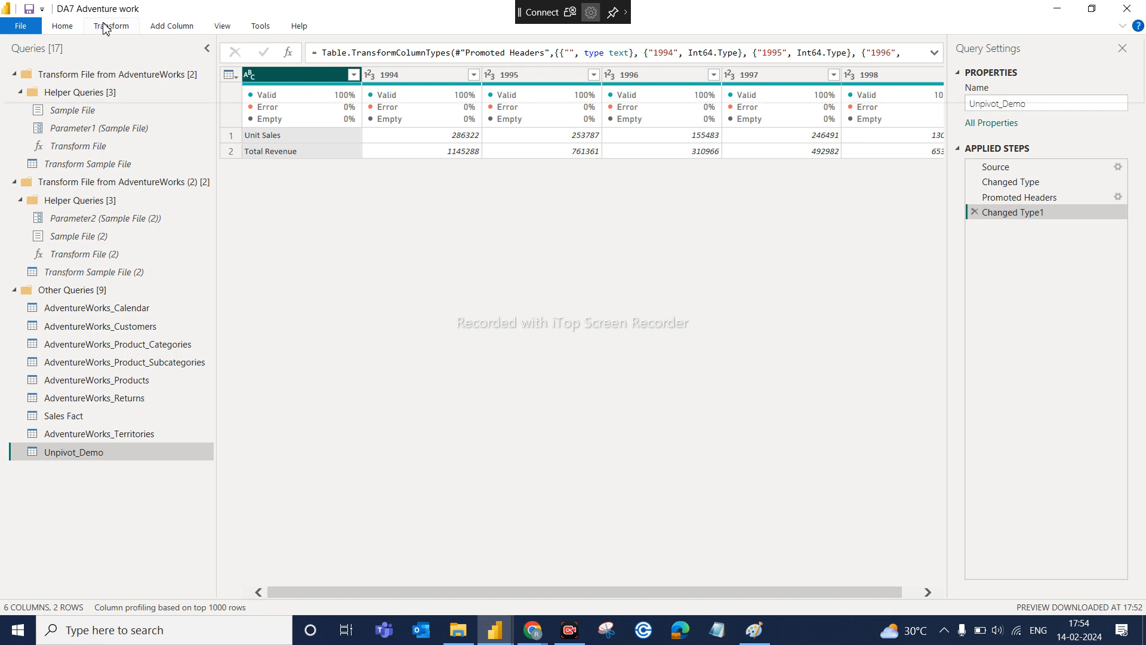
pyautogui.click(391, 45)
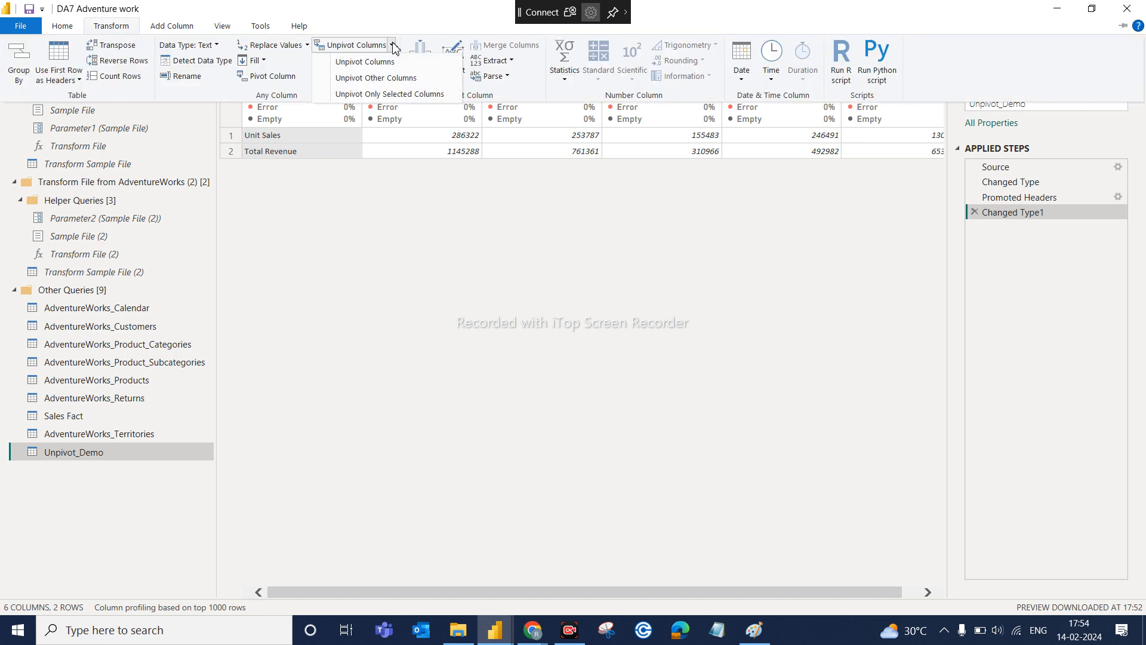
pyautogui.click(360, 79)
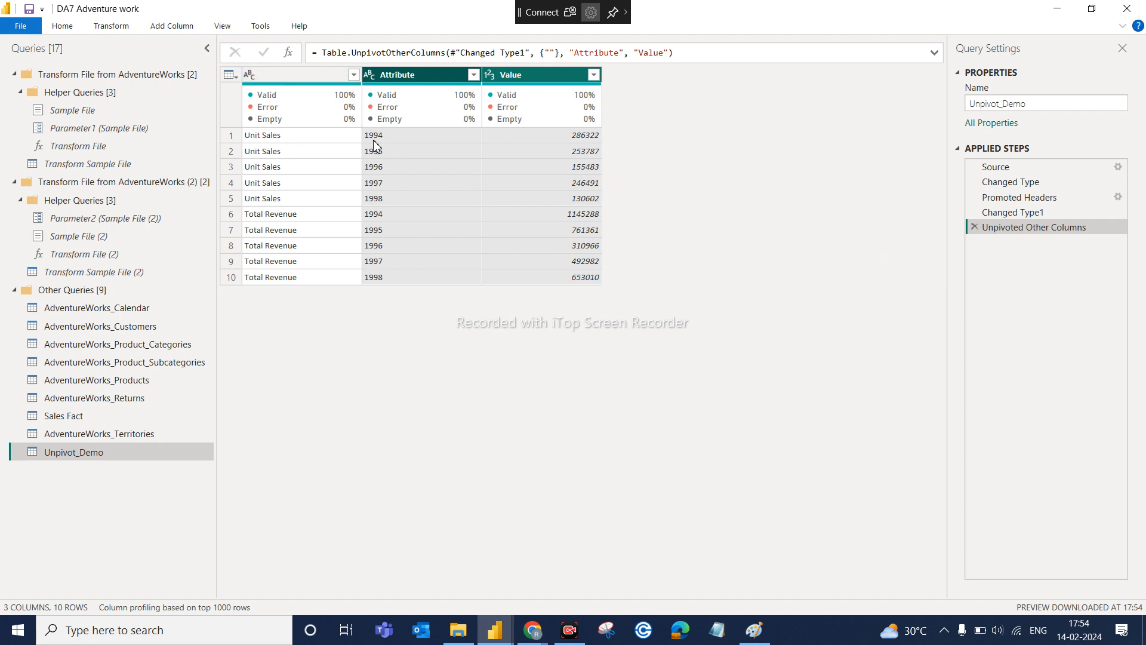
# Compare the Unpivot_Demo table at the Promoted Headers and Unpivoted Other Columns applied steps
pyautogui.click(1020, 199)
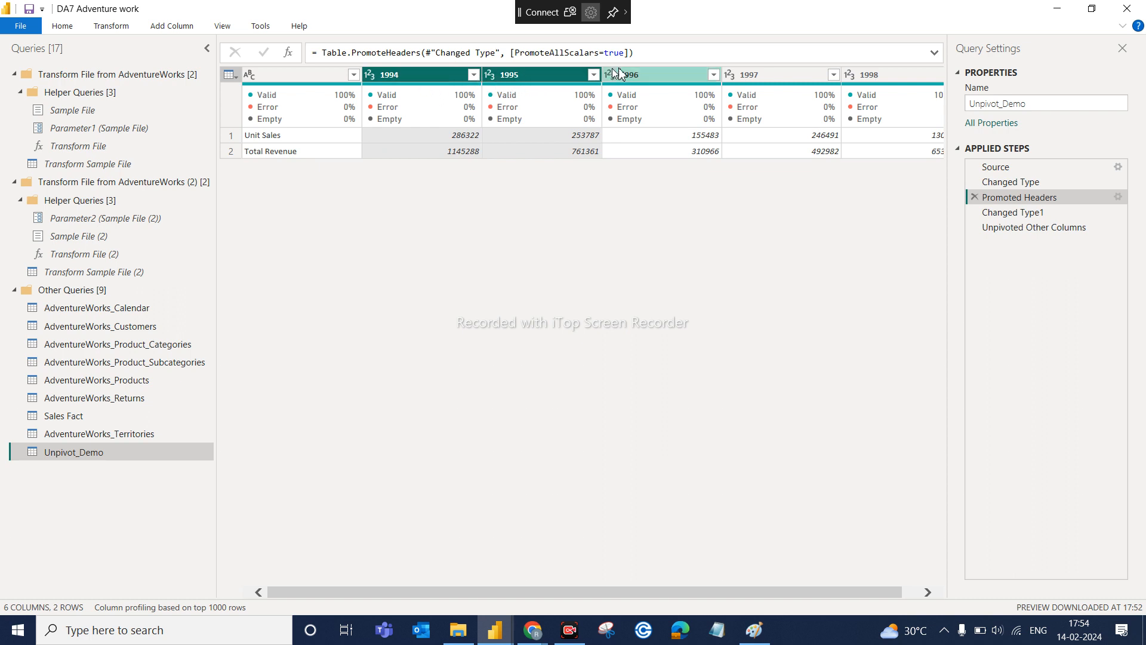
pyautogui.click(1014, 228)
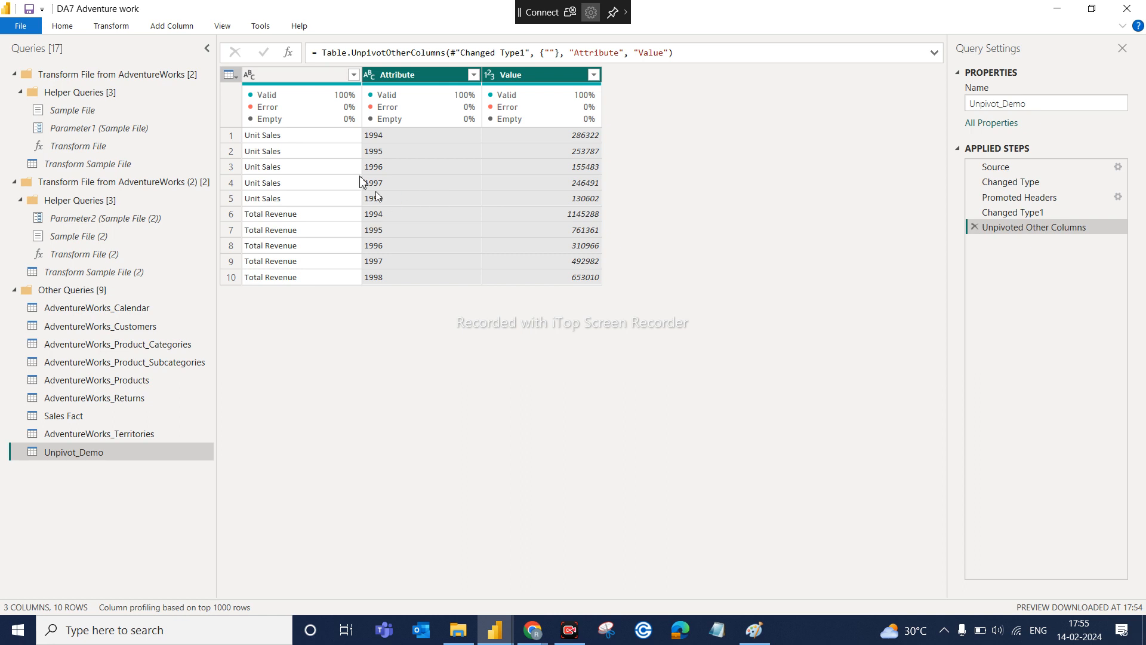
pyautogui.click(109, 29)
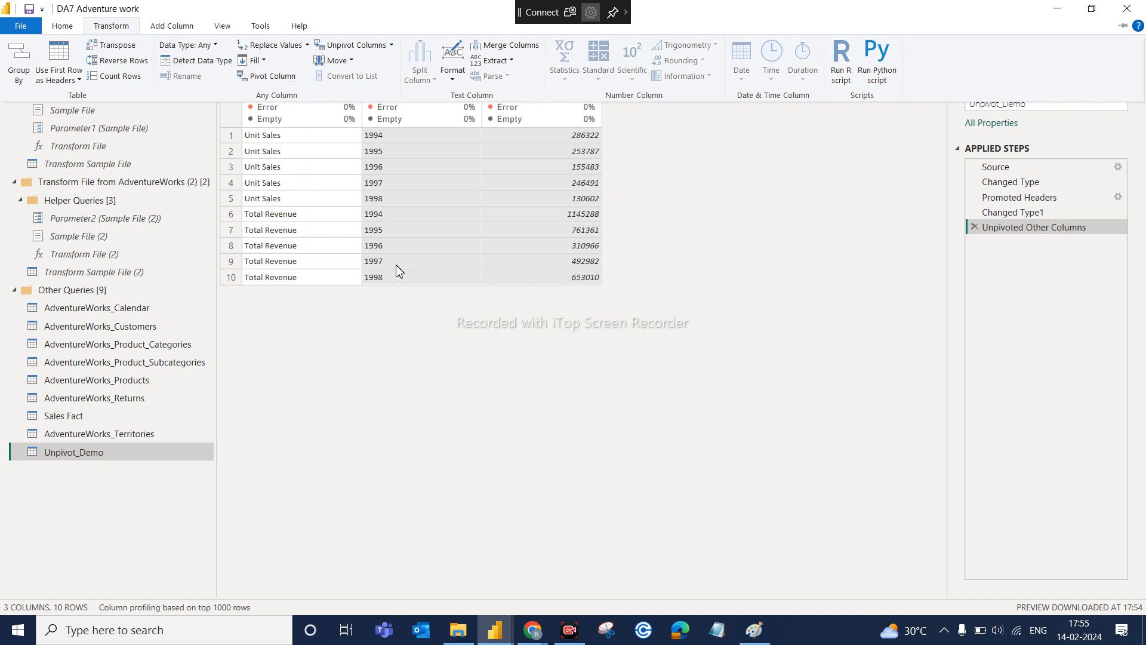
pyautogui.click(400, 334)
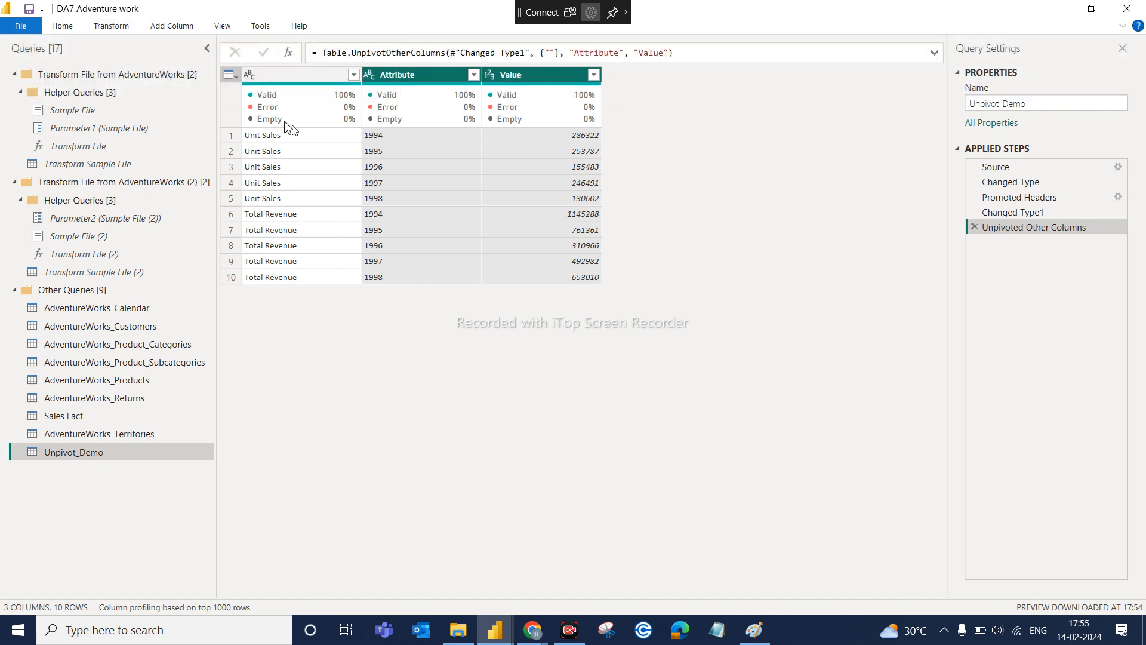
# Pivot the unnamed first column of Unpivot_Demo, using Value as the values column
pyautogui.click(281, 78)
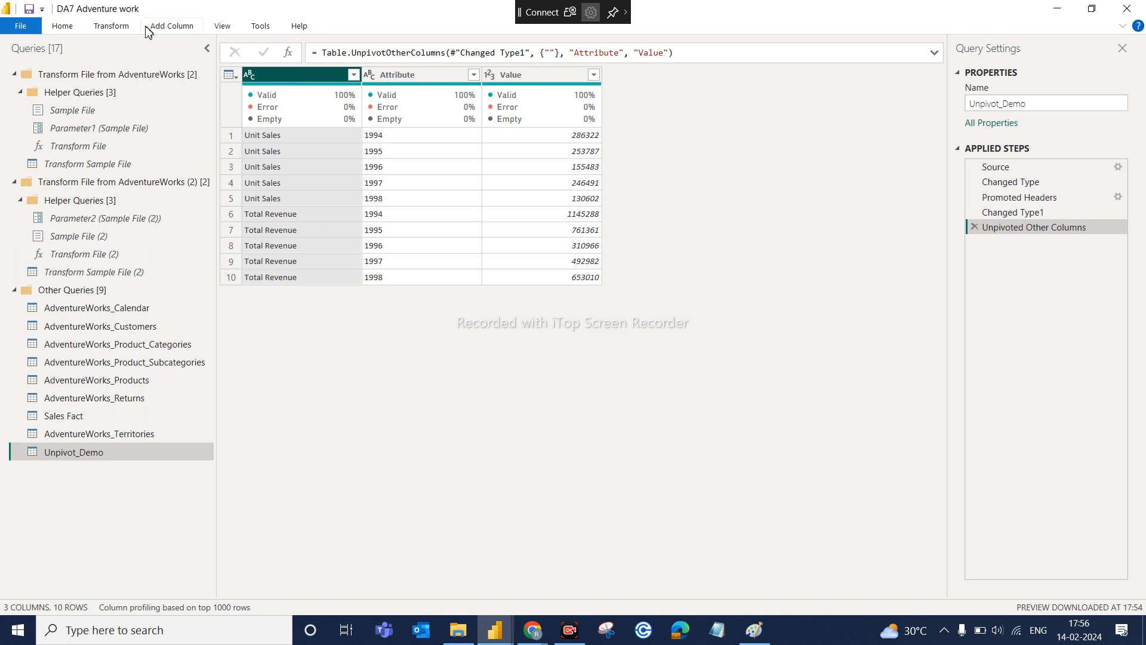
pyautogui.click(123, 28)
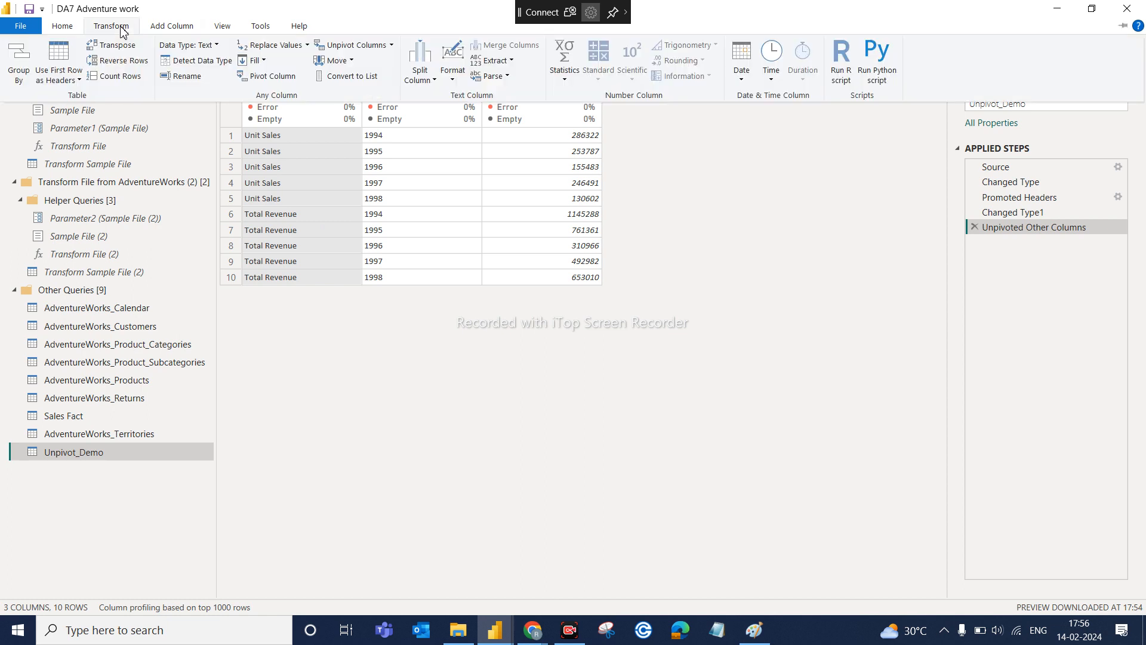
pyautogui.click(274, 78)
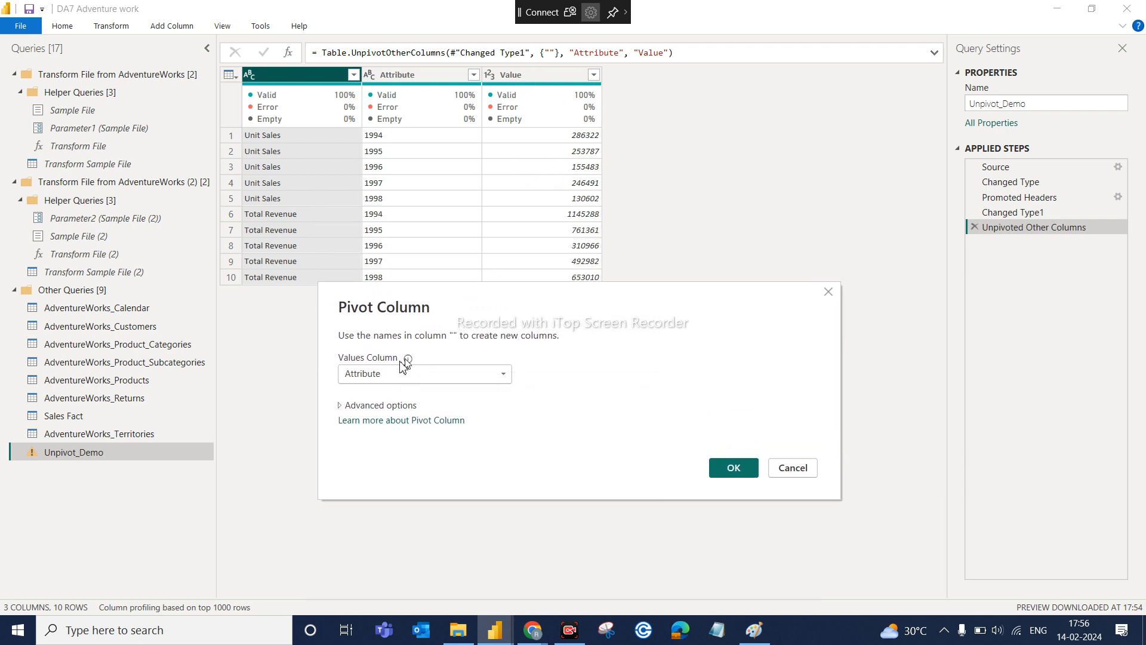
pyautogui.click(375, 374)
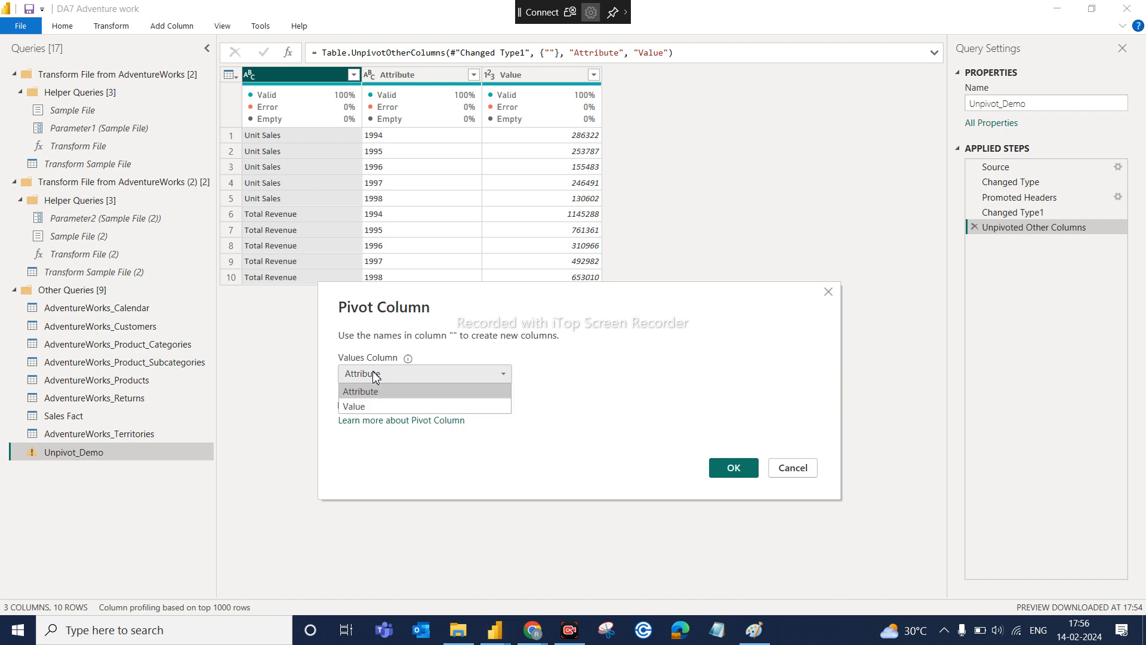
pyautogui.click(355, 406)
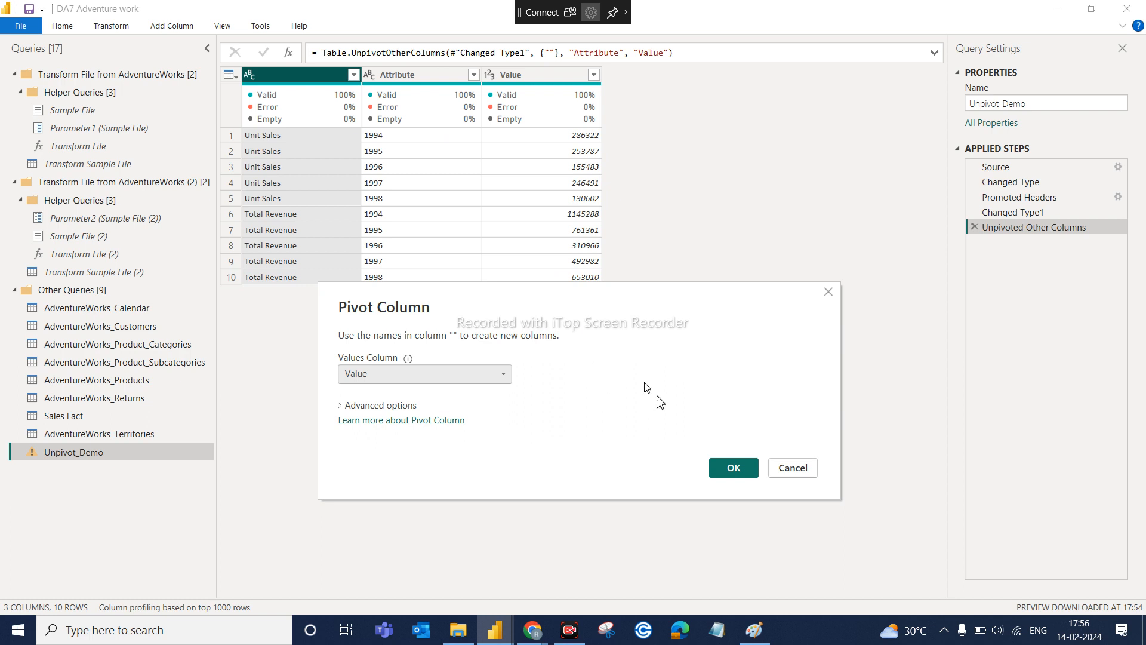
pyautogui.click(734, 471)
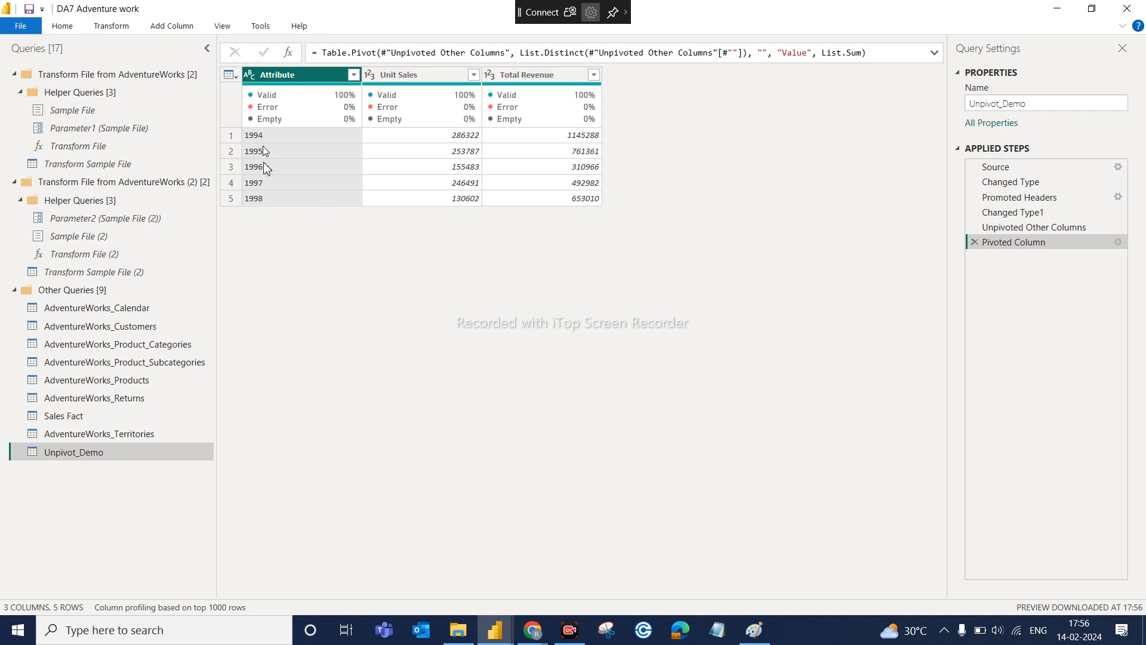
# Rename the Attribute column of Unpivot_Demo to Years
pyautogui.doubleClick(285, 75)
pyautogui.write('Years')
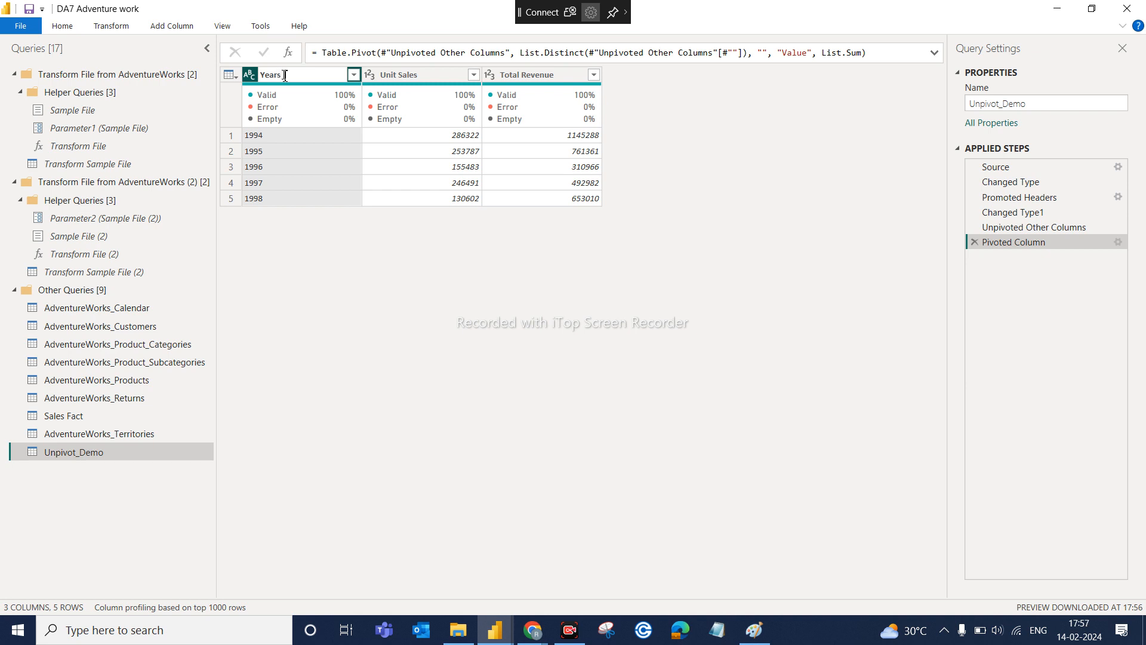
pyautogui.press('Return')
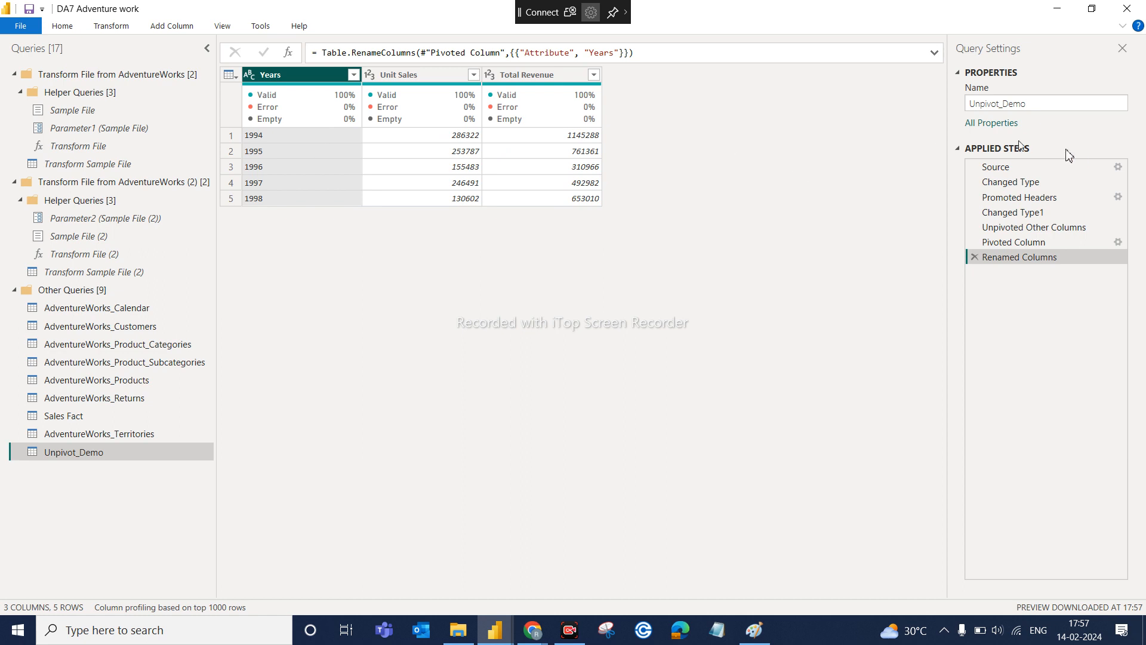
# Compare Unpivot_Demo at its Changed Type and Promoted Headers steps with the final Renamed Columns step
pyautogui.click(1019, 188)
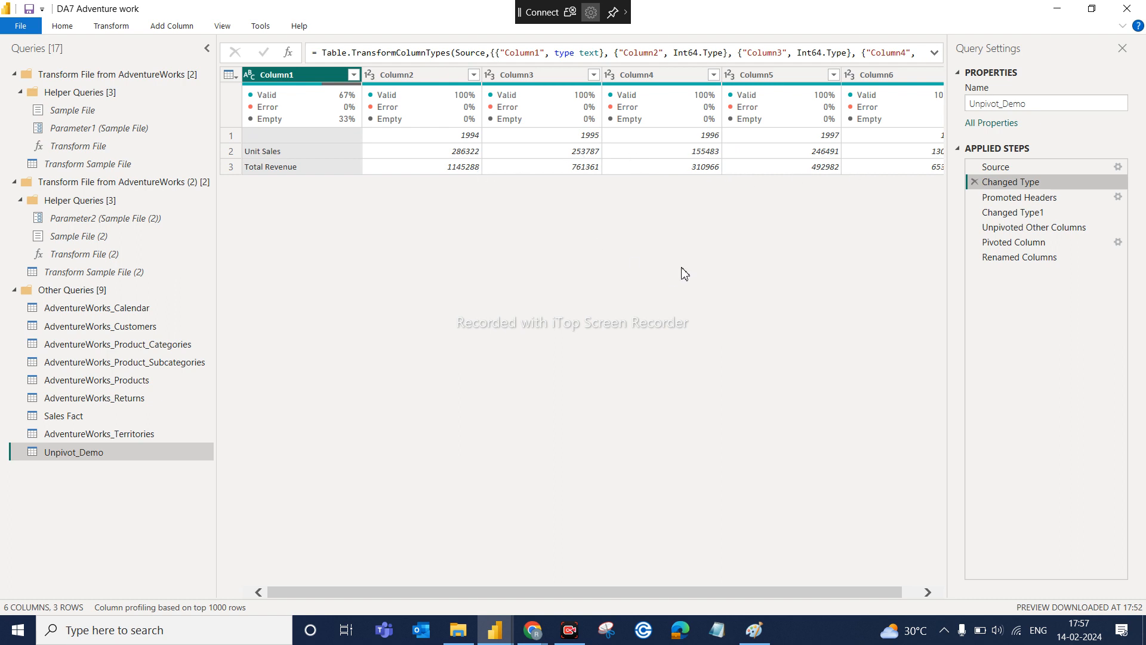
pyautogui.click(1027, 262)
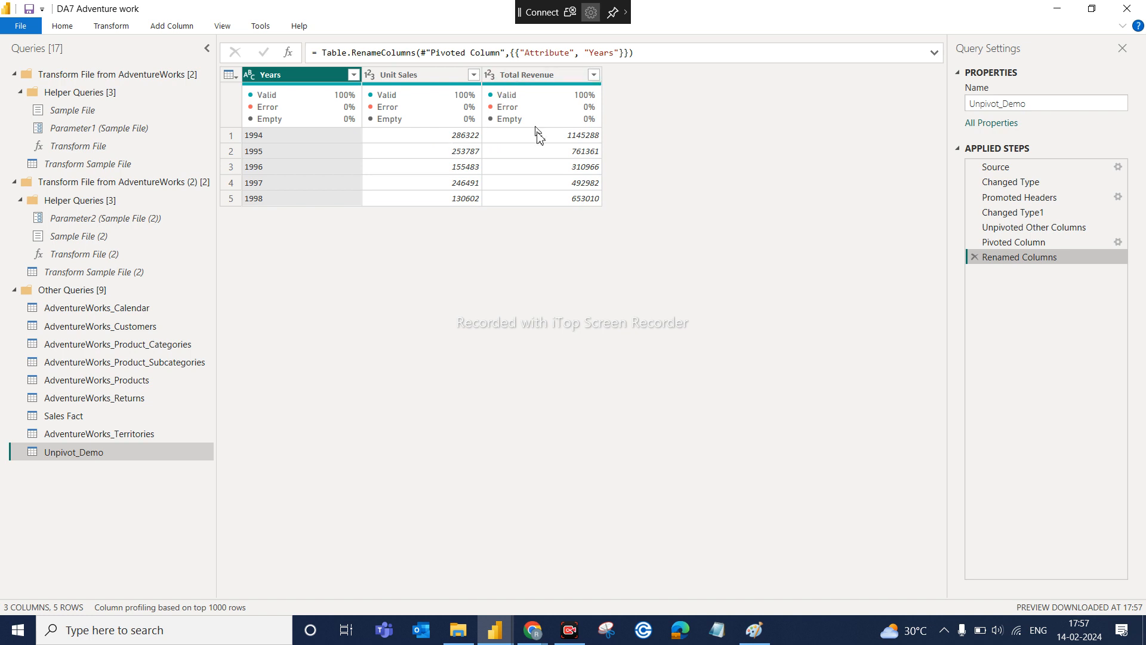
pyautogui.click(1013, 192)
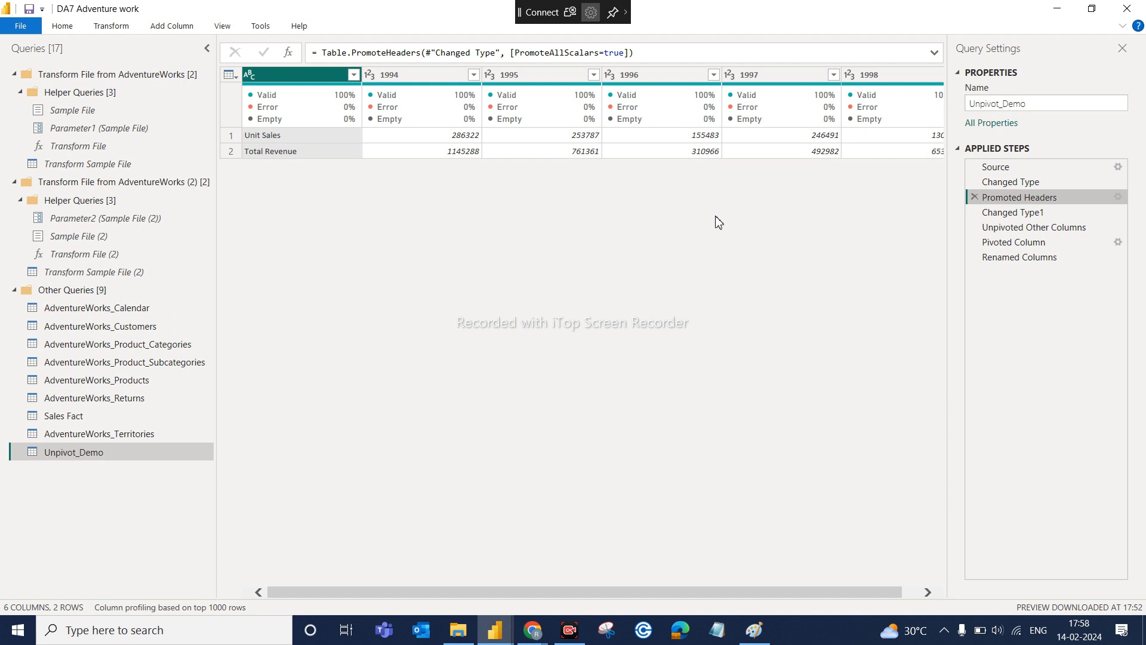
pyautogui.click(1013, 258)
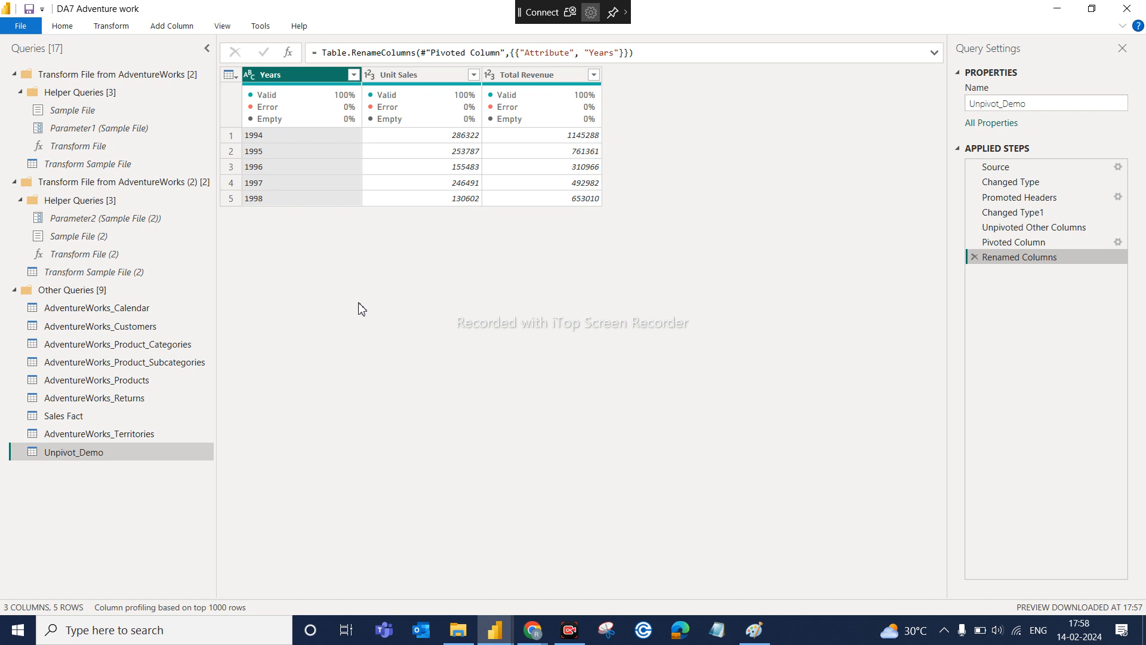
pyautogui.click(76, 26)
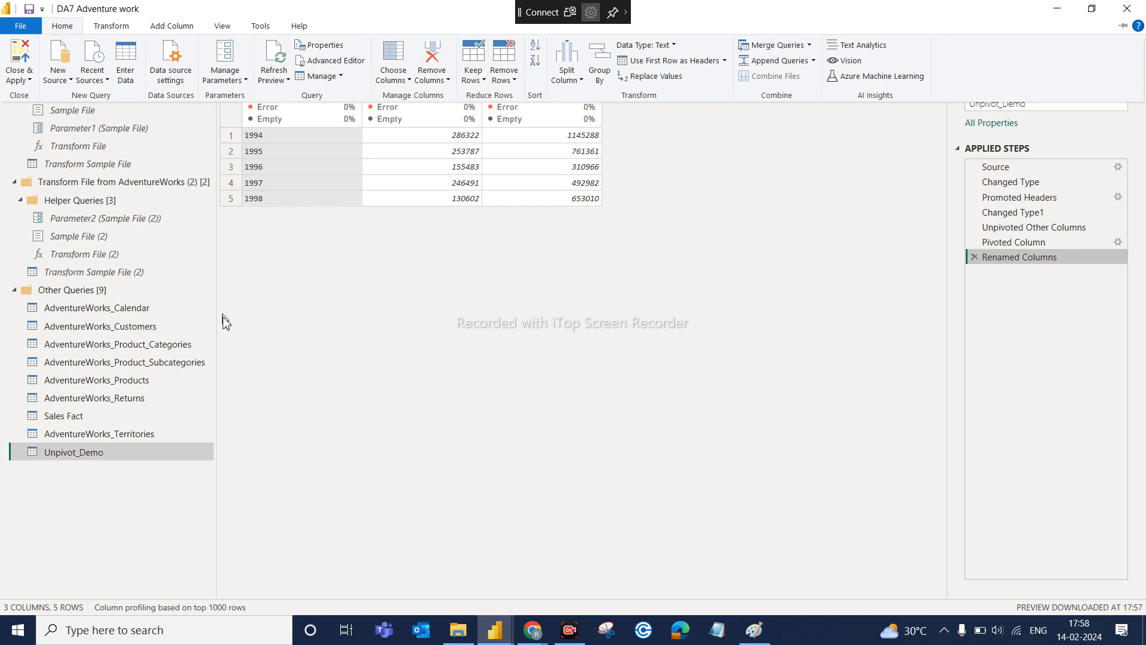
pyautogui.click(325, 343)
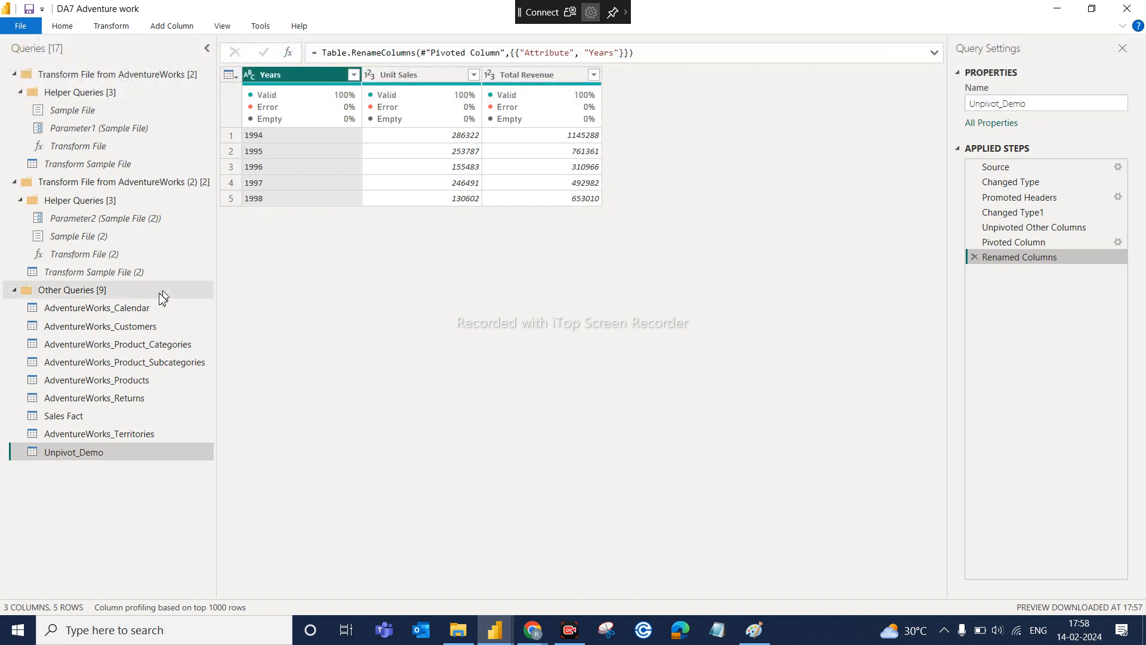
# Turn on the column profile for AdventureWorks_Customers and review the CustomerKey column statistics and value distribution
pyautogui.click(143, 328)
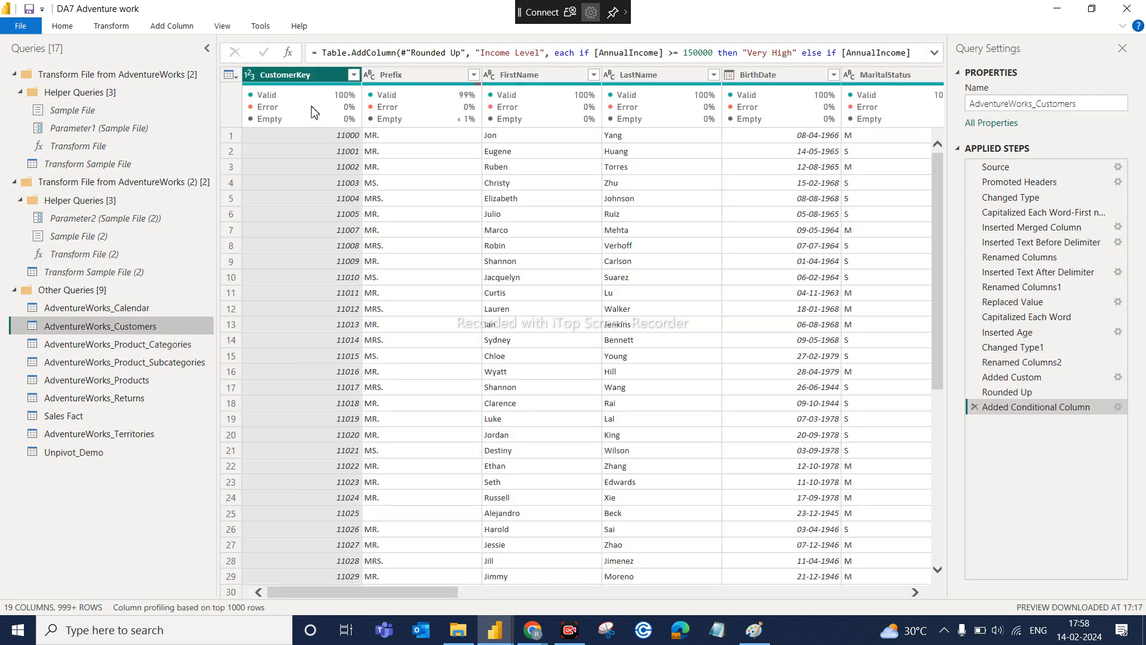
pyautogui.moveTo(269, 106)
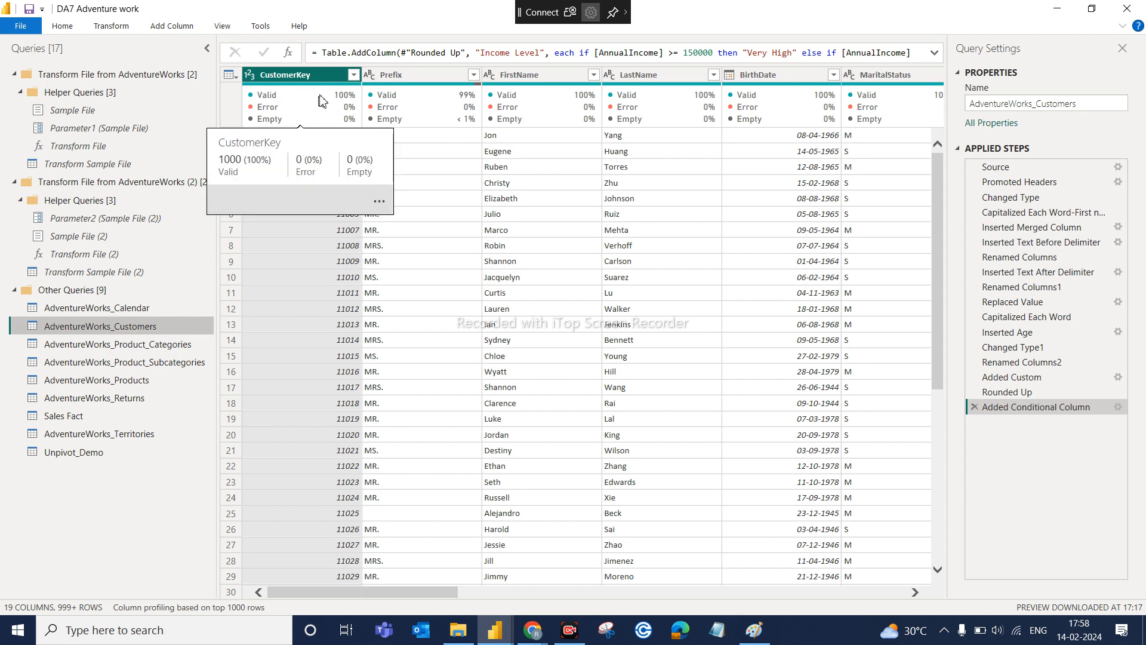
pyautogui.click(230, 31)
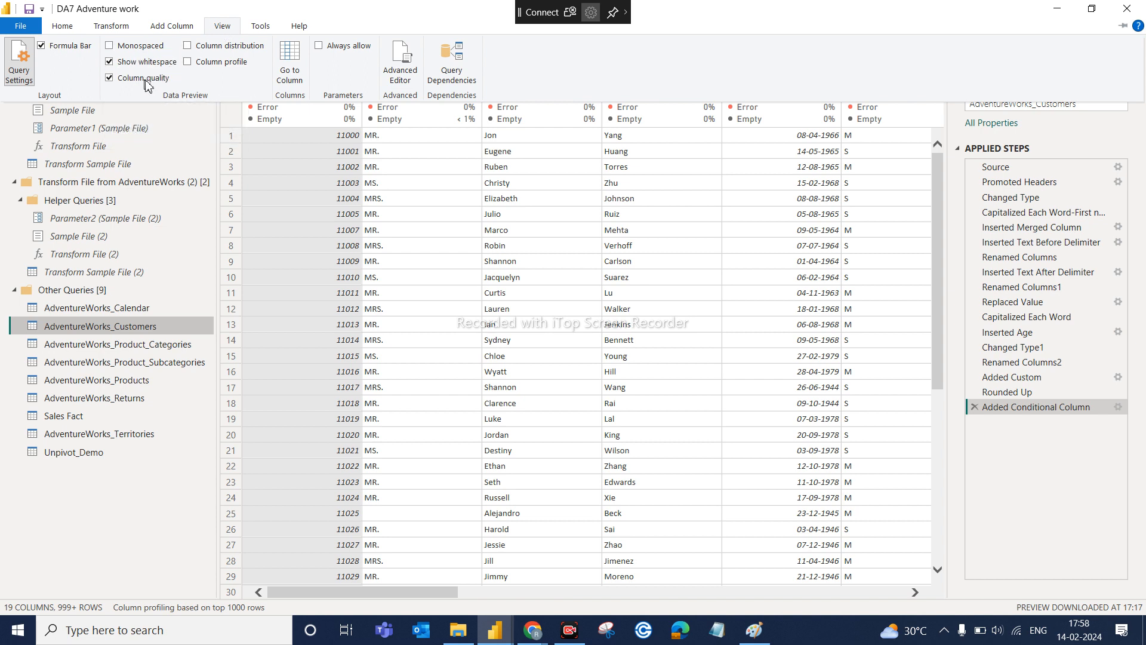
pyautogui.click(199, 66)
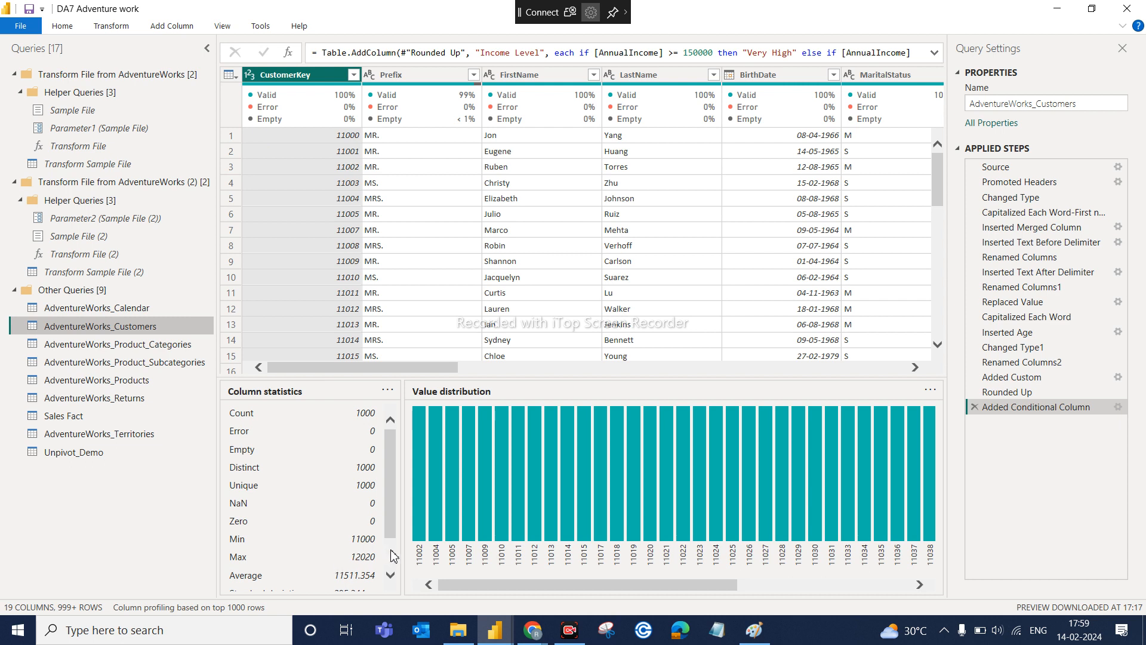
pyautogui.scroll(-2, 393, 555)
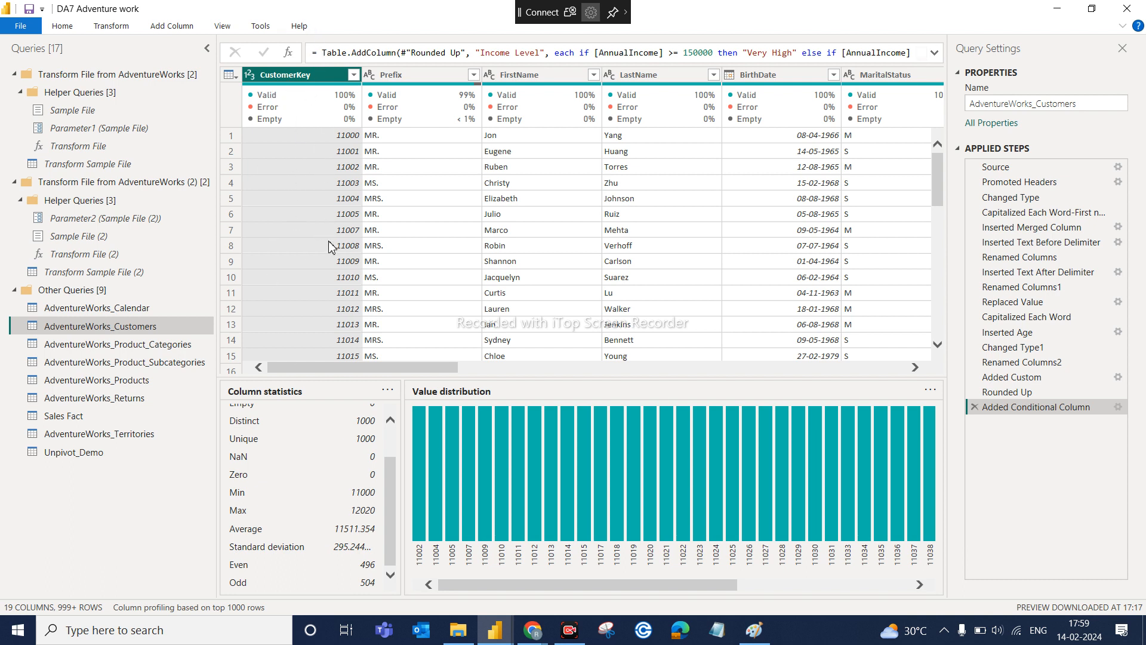
pyautogui.click(225, 26)
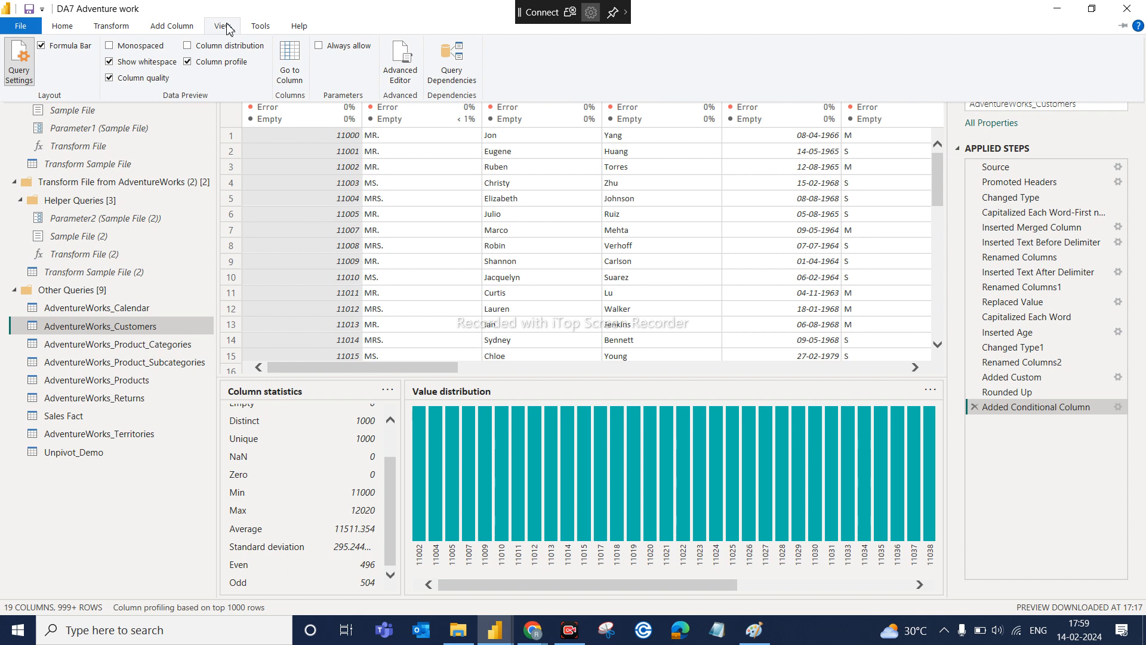
# Turn off the column profile for AdventureWorks_Customers and show the column distribution instead
pyautogui.click(207, 63)
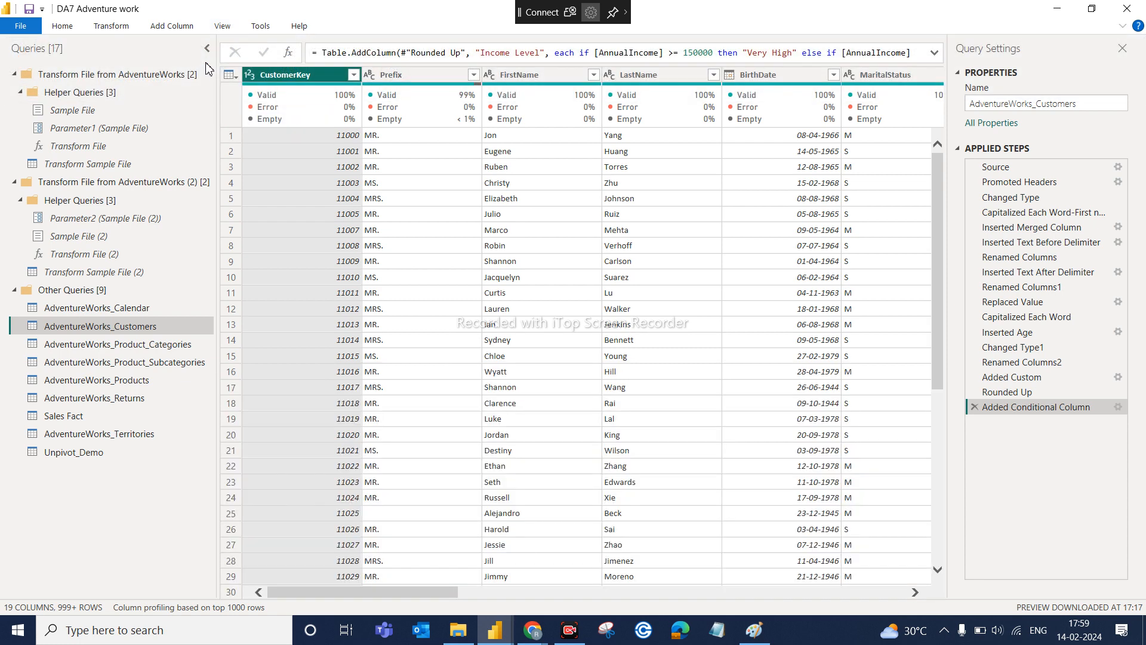
pyautogui.click(172, 27)
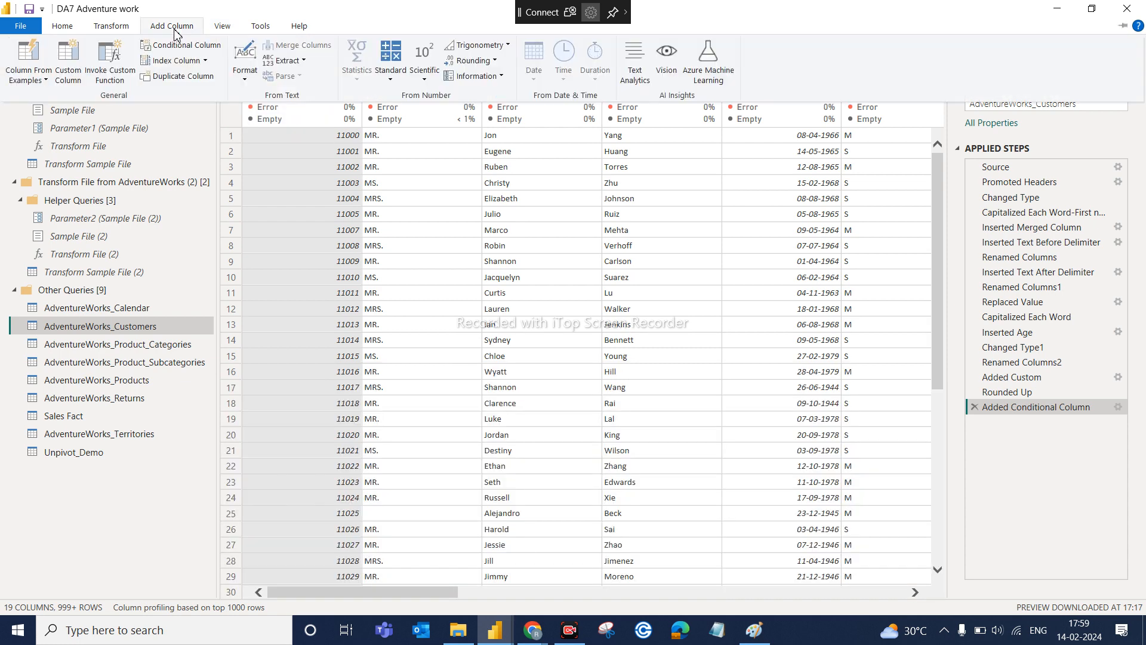
pyautogui.click(224, 26)
pyautogui.click(208, 47)
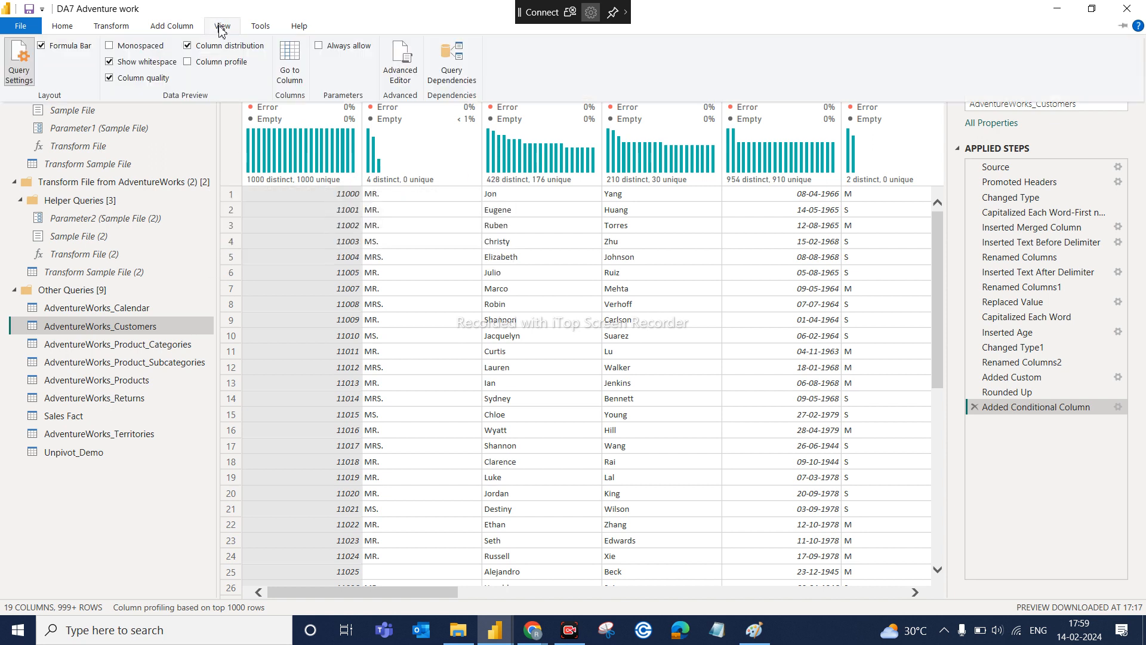
# Try the monospaced font in the AdventureWorks_Customers data preview and restore the standard font
pyautogui.click(149, 46)
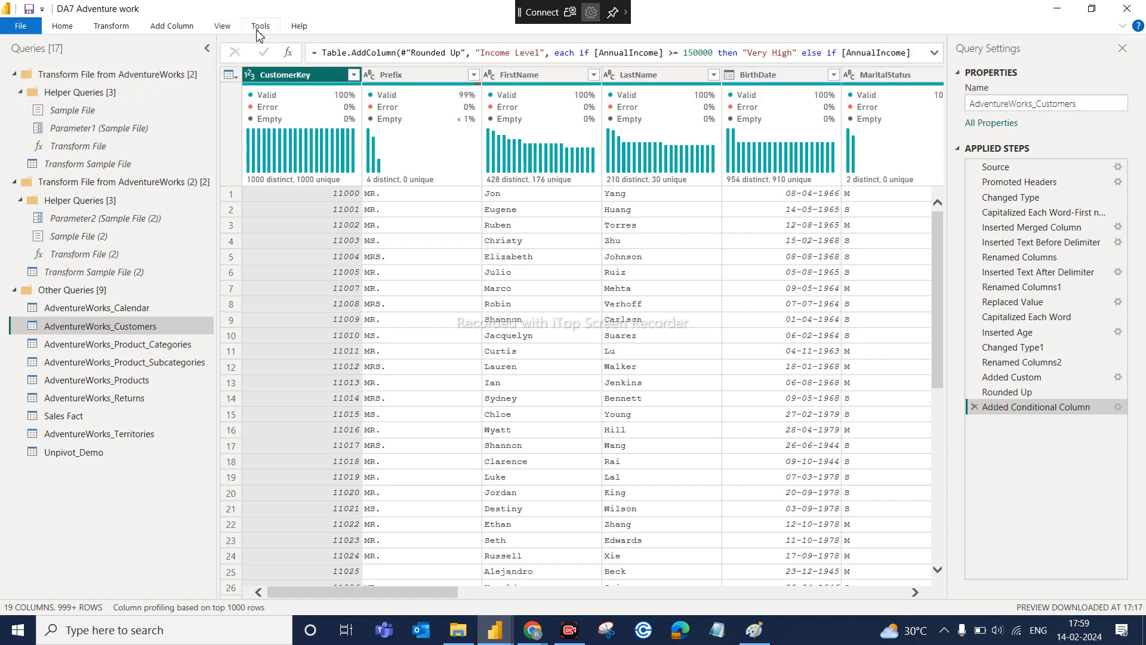
pyautogui.click(221, 26)
pyautogui.click(145, 48)
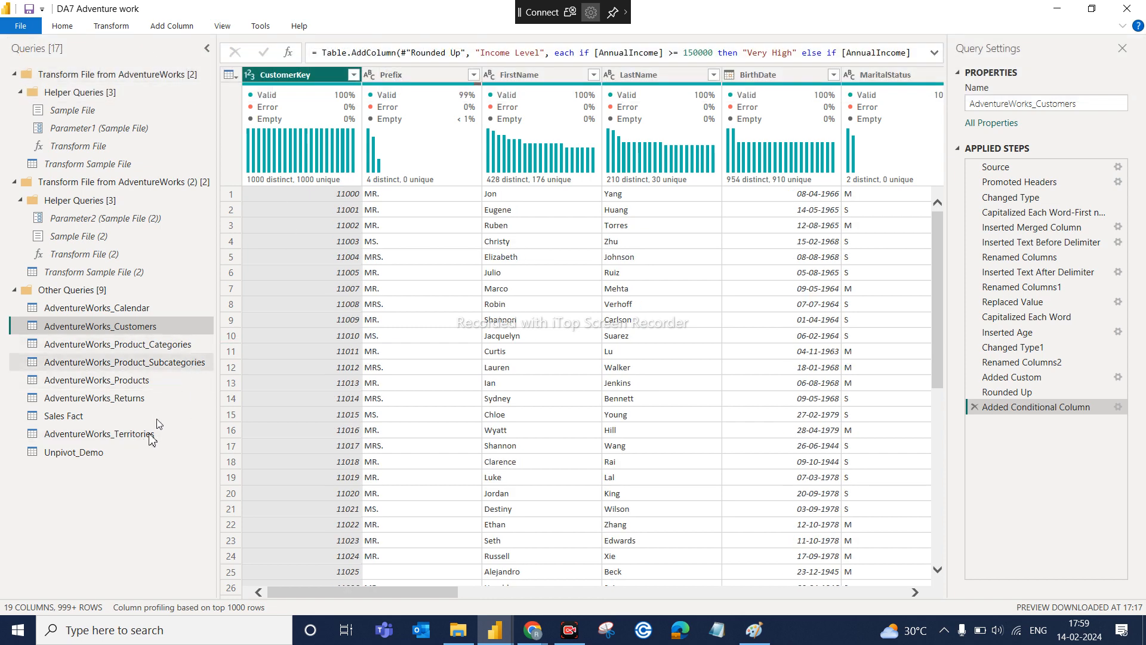
# Review the column distributions of Unpivot_Demo at its Promoted Headers step and across the columns of AdventureWorks_Products
pyautogui.click(116, 458)
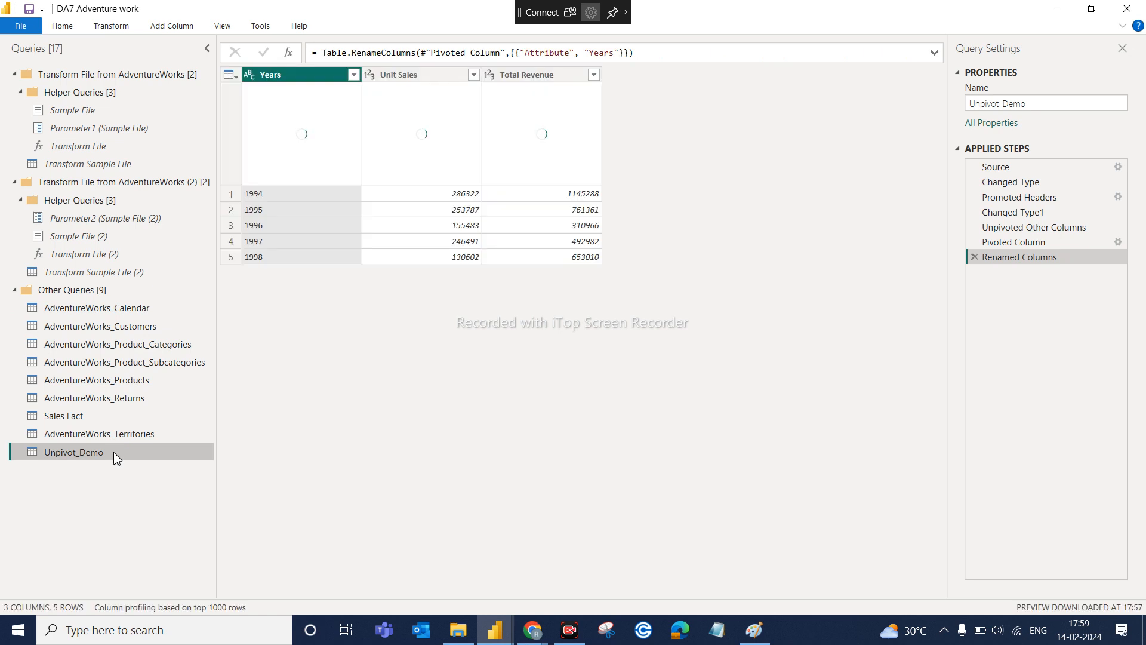
pyautogui.click(1013, 203)
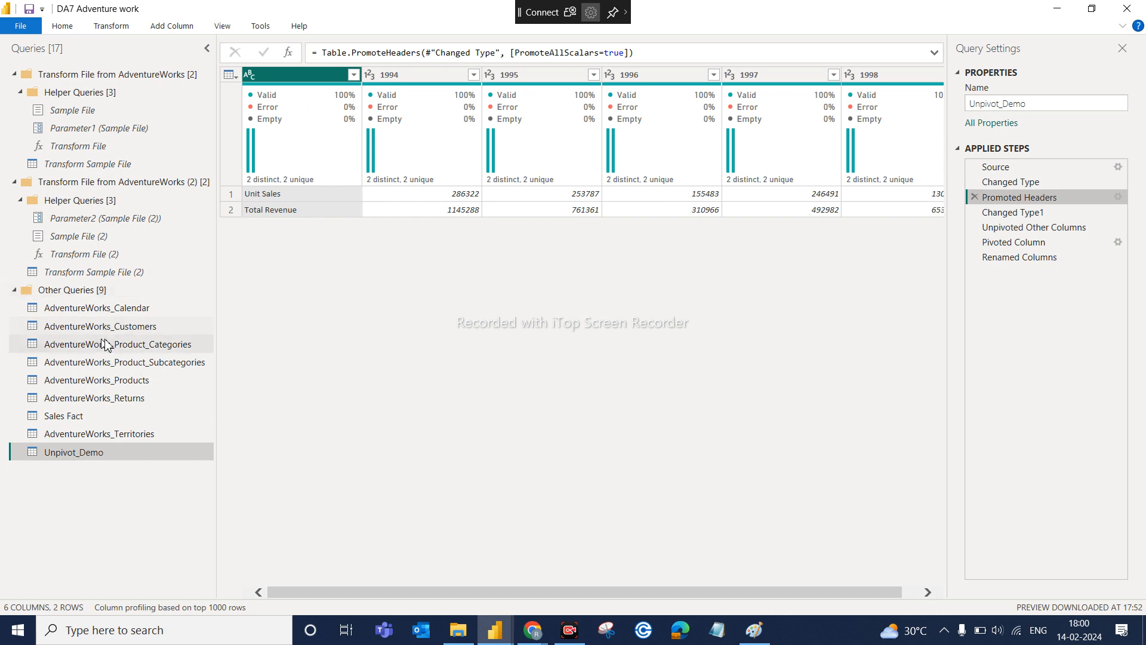
pyautogui.click(121, 382)
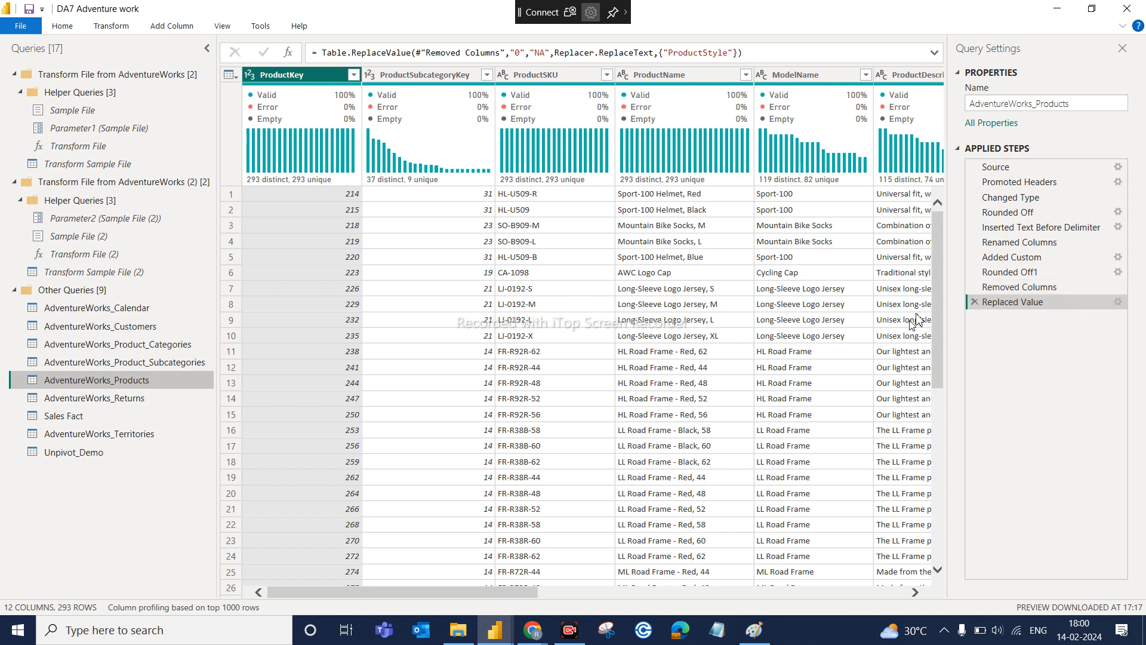
pyautogui.moveTo(439, 601); pyautogui.dragTo(693, 602)
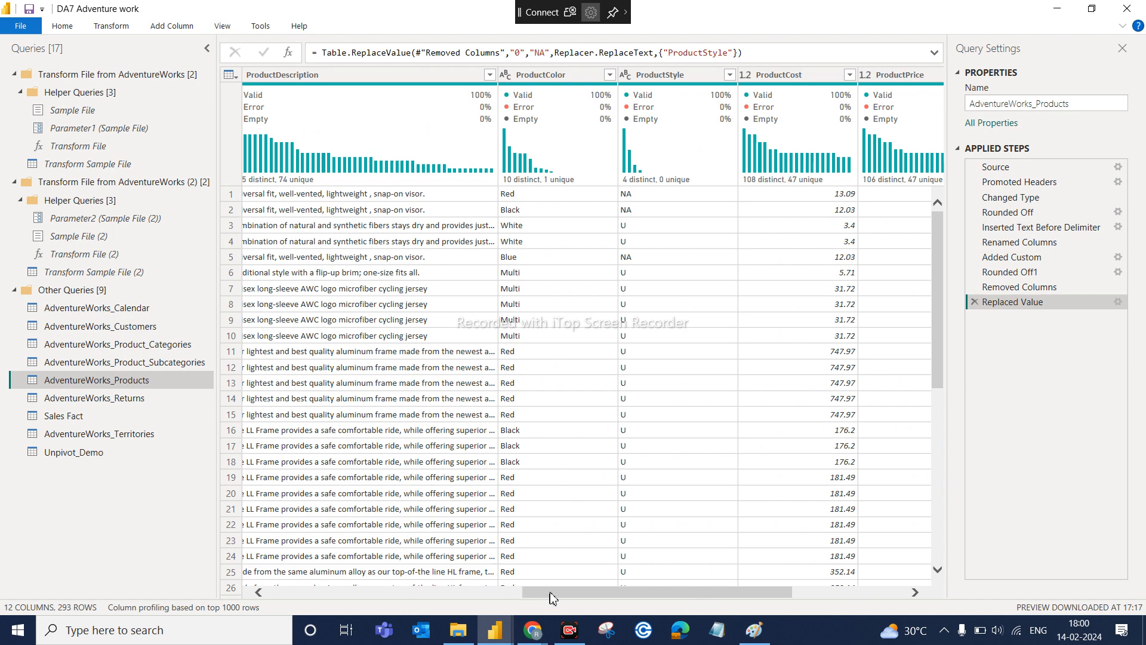
pyautogui.moveTo(551, 592); pyautogui.dragTo(257, 581)
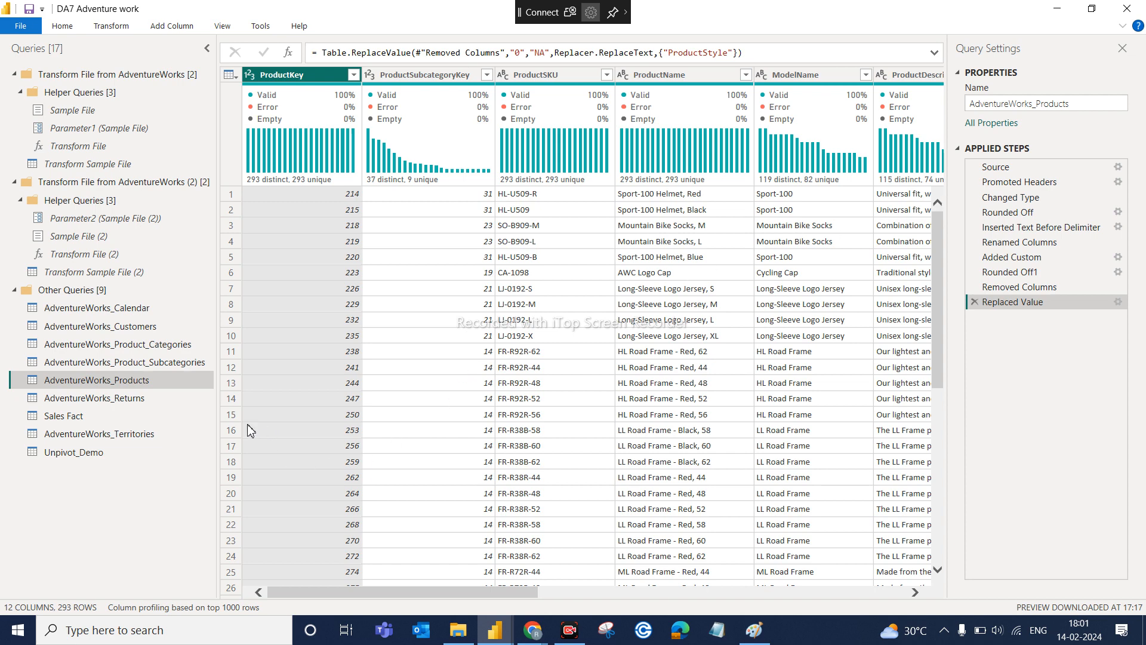
pyautogui.moveTo(391, 591); pyautogui.dragTo(539, 577)
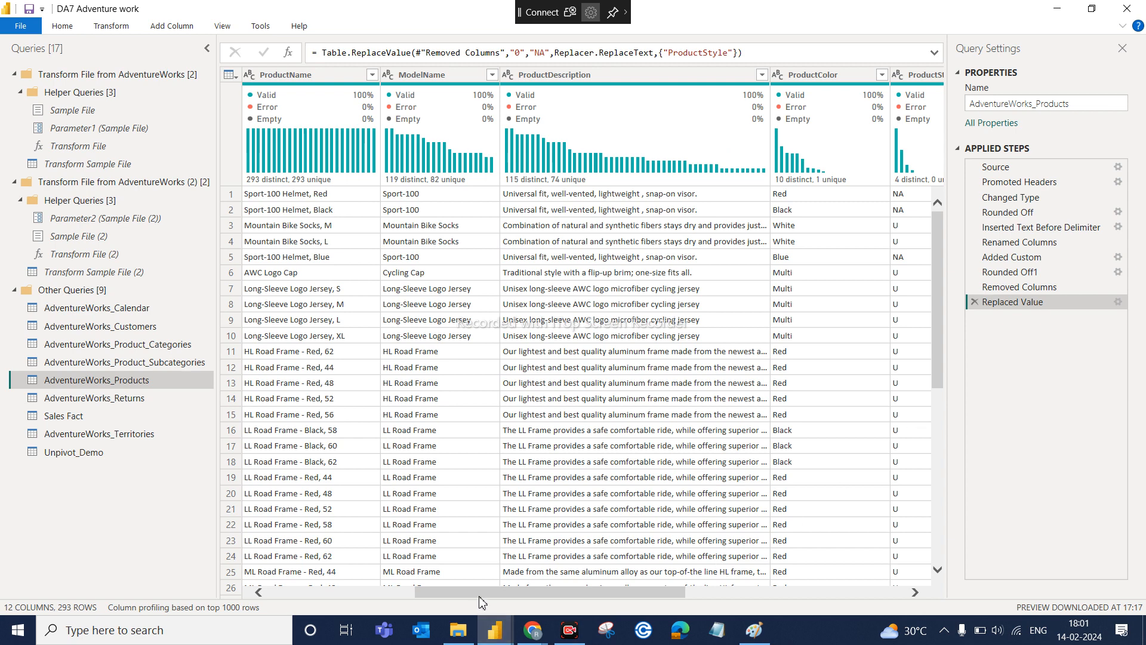
pyautogui.moveTo(479, 593); pyautogui.dragTo(249, 599)
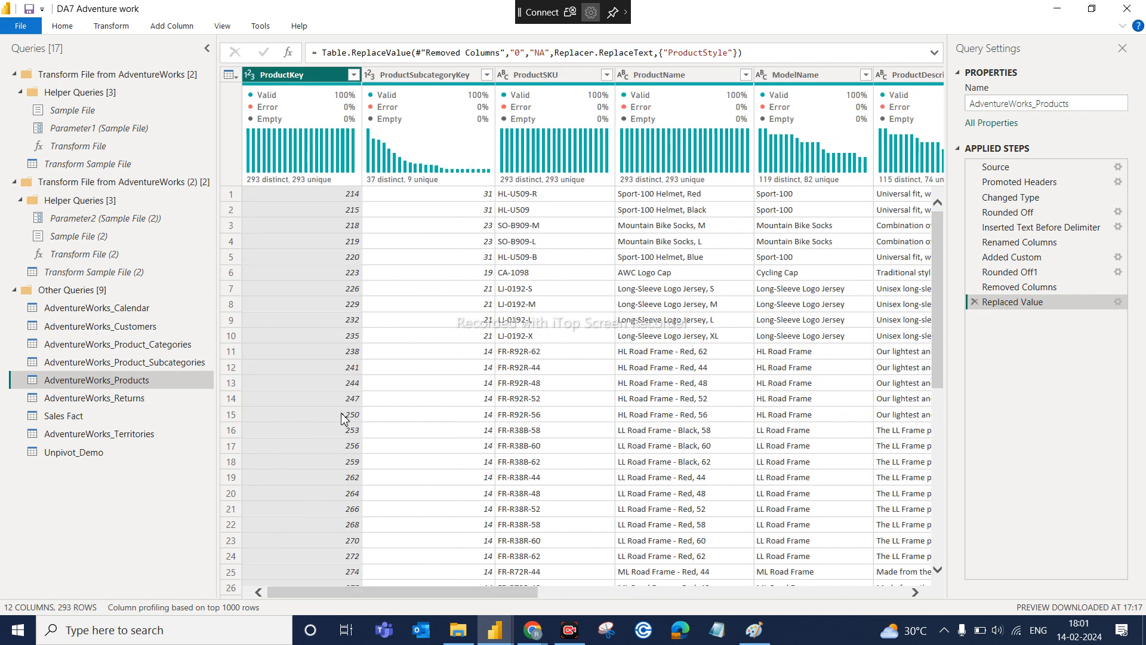
# Examine the single-record details of rows 15, 20 and 12 in AdventureWorks_Products, closing each record view after reading
pyautogui.click(231, 418)
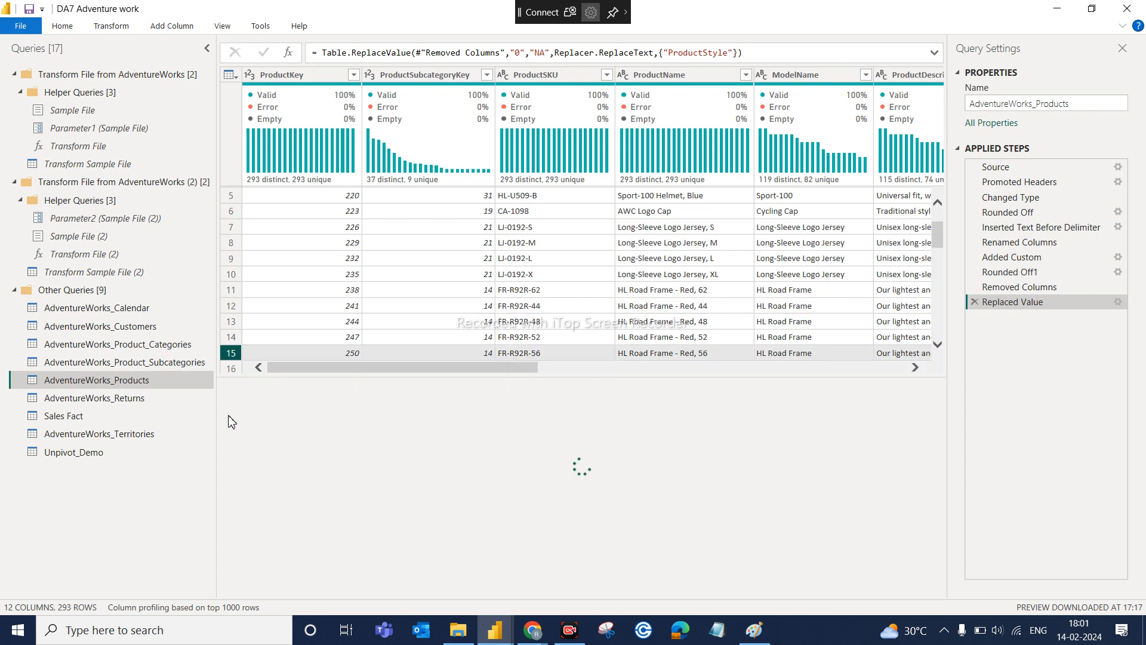
pyautogui.scroll(-2, 406, 547)
pyautogui.scroll(-1, 439, 489)
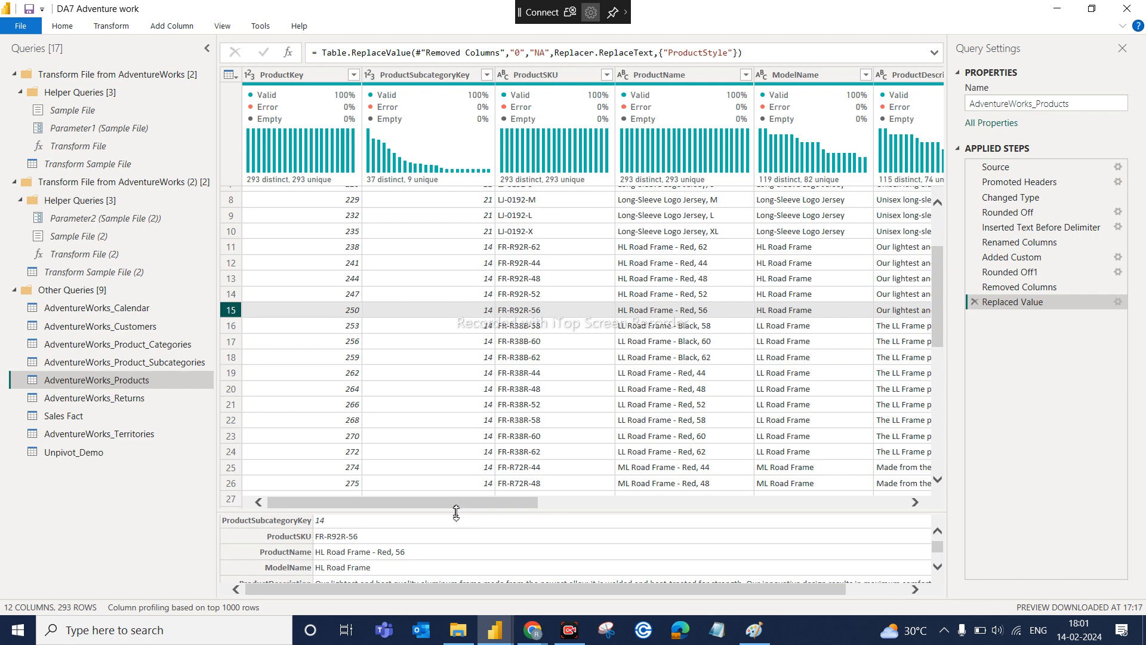
pyautogui.rightClick(448, 389)
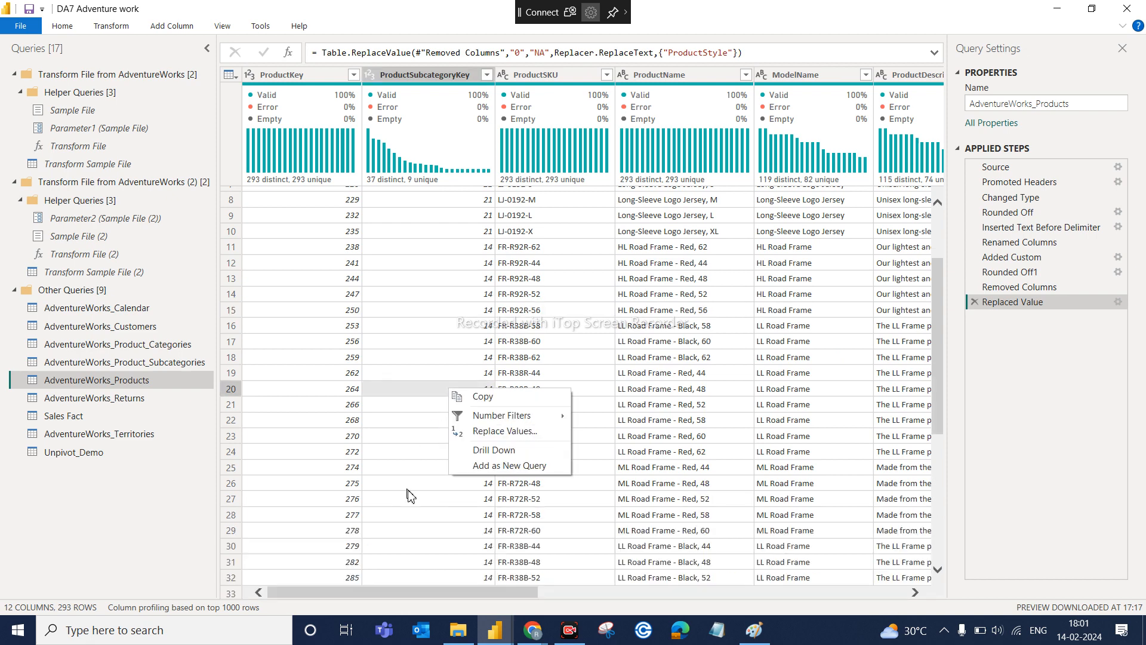
pyautogui.click(229, 391)
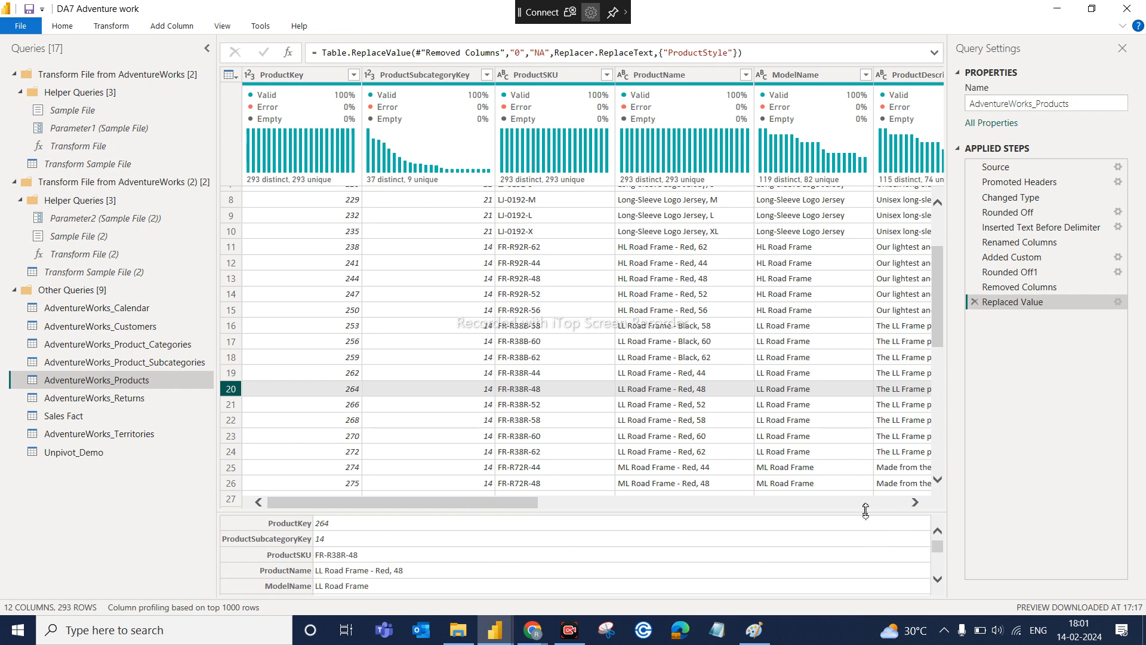
pyautogui.rightClick(856, 478)
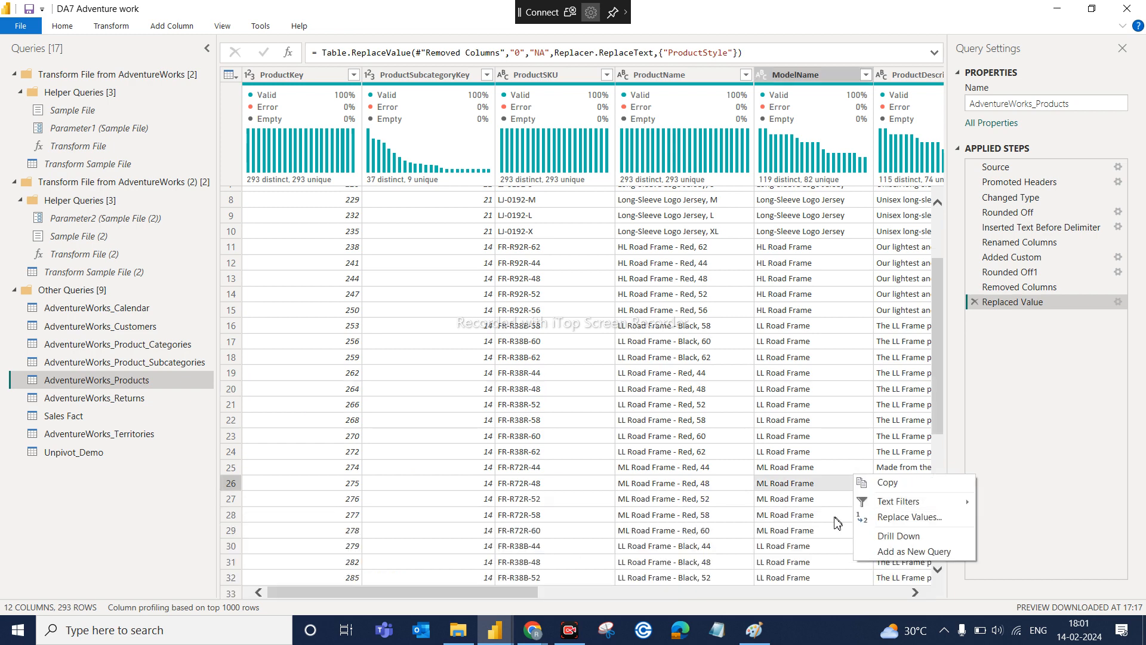
pyautogui.click(231, 263)
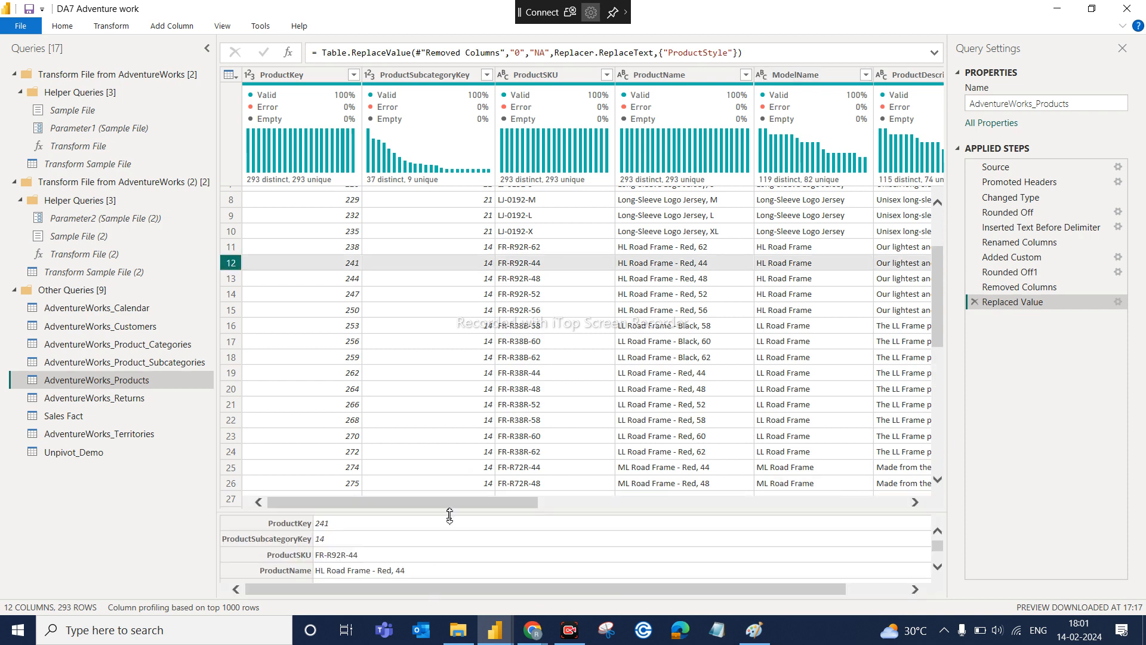
pyautogui.rightClick(453, 479)
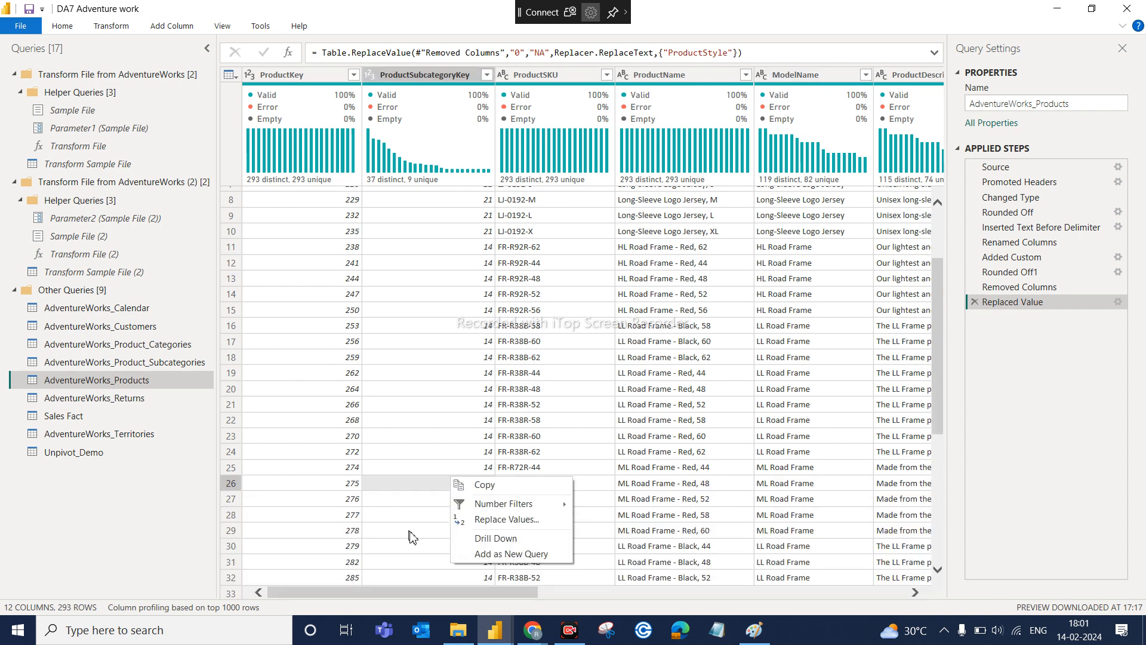
# Read the full record details of rows 19 and 8 in AdventureWorks_Products, down to the Discounted Price field
pyautogui.click(231, 373)
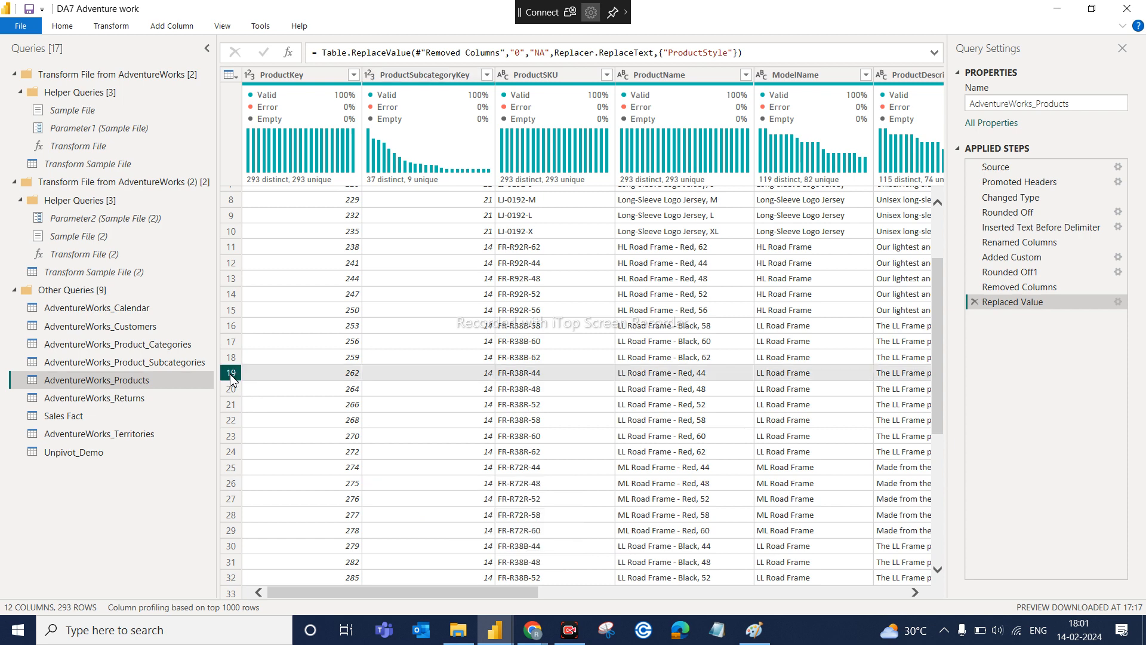
pyautogui.click(938, 582)
pyautogui.click(938, 582)
pyautogui.click(938, 582)
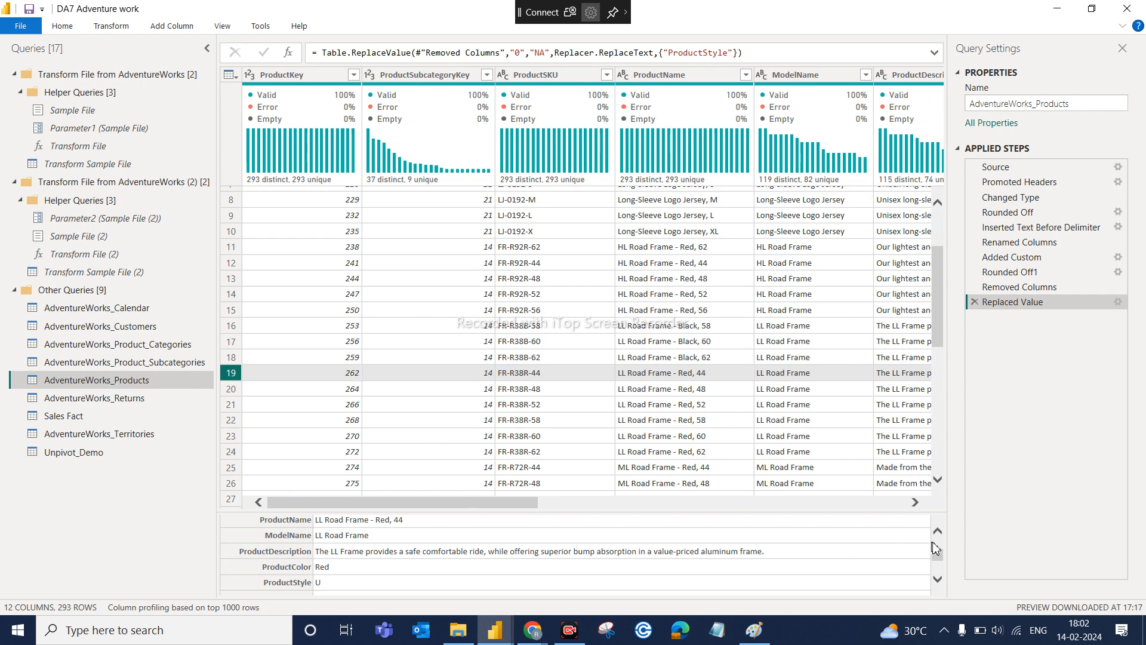
pyautogui.click(938, 581)
pyautogui.click(939, 581)
pyautogui.click(938, 581)
pyautogui.click(939, 581)
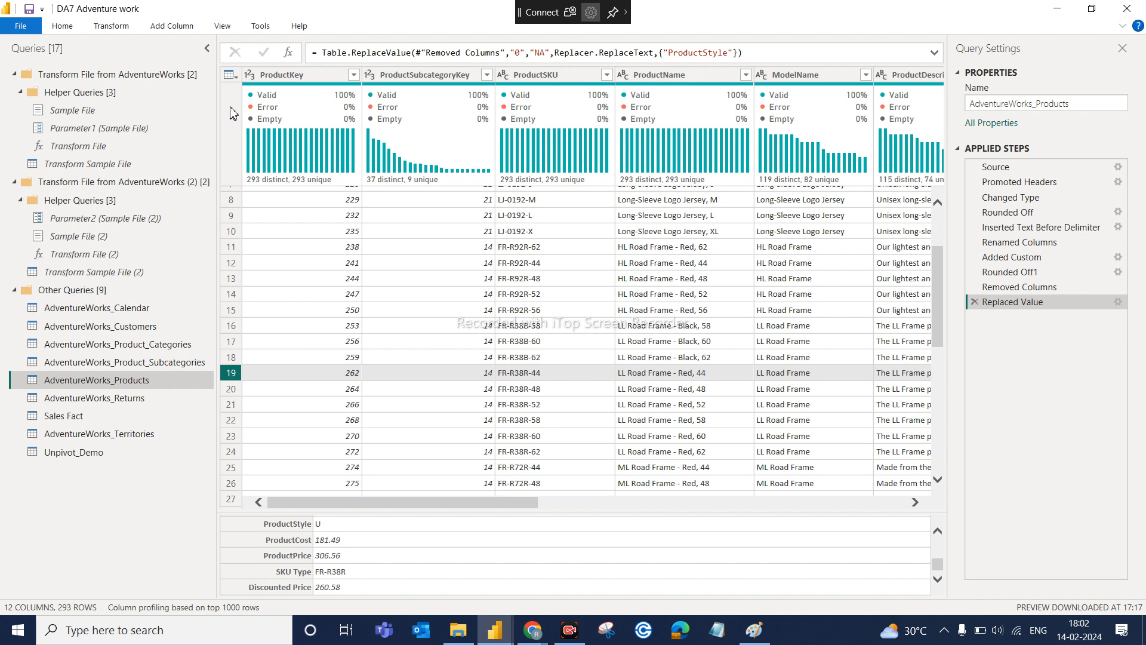
pyautogui.click(232, 201)
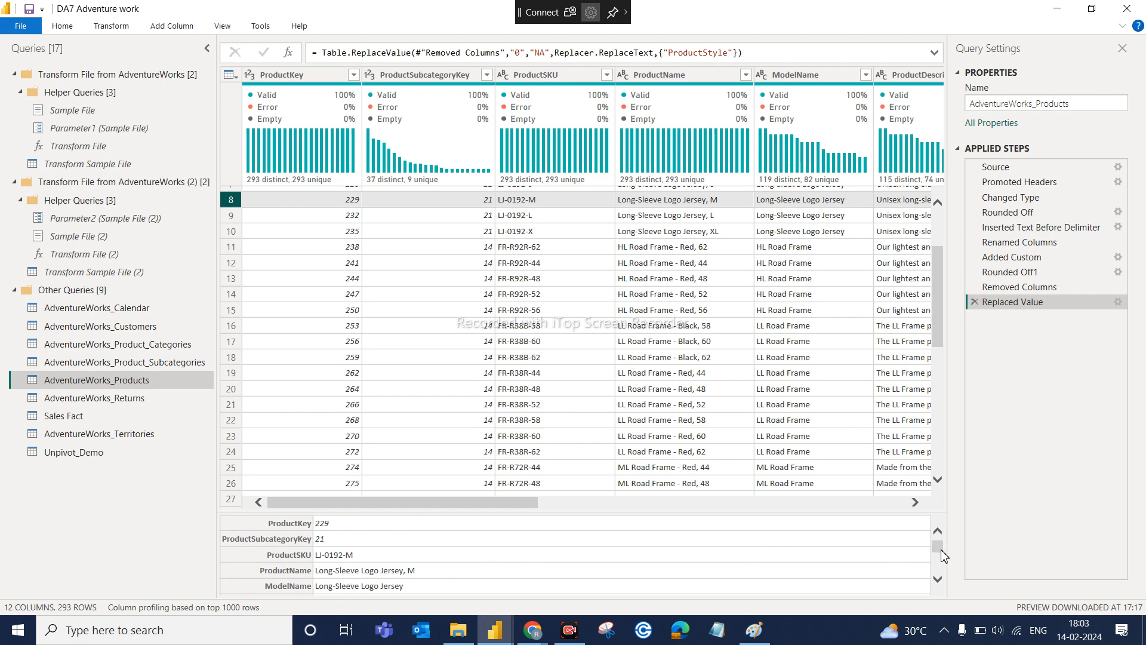
pyautogui.scroll(-3, 939, 538)
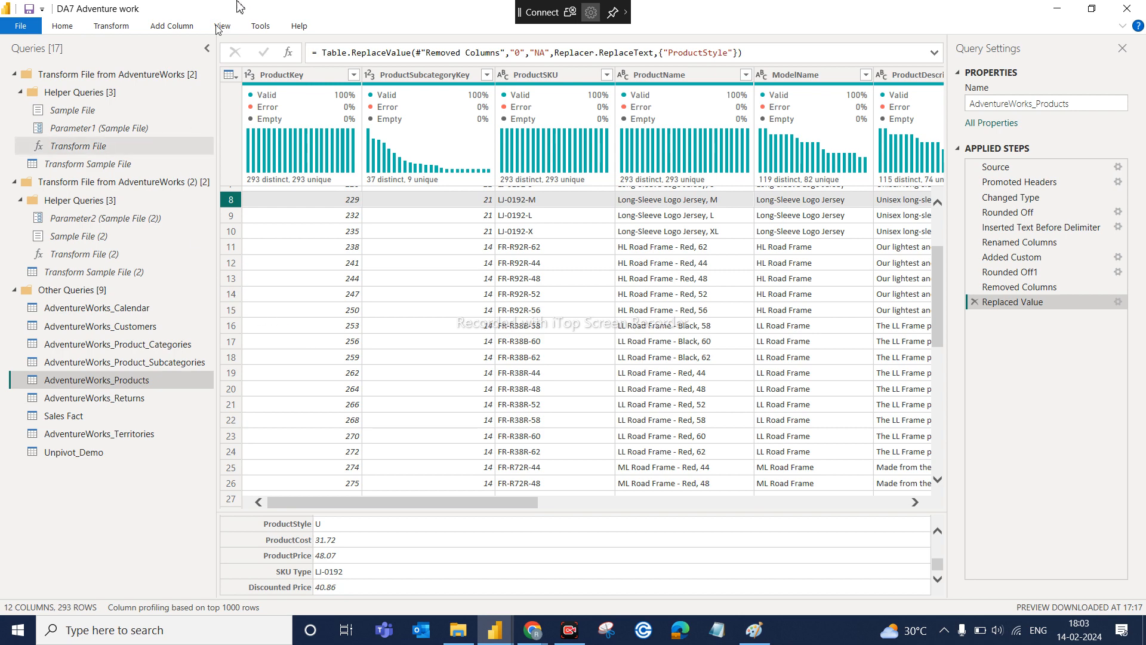
pyautogui.click(109, 27)
pyautogui.click(67, 28)
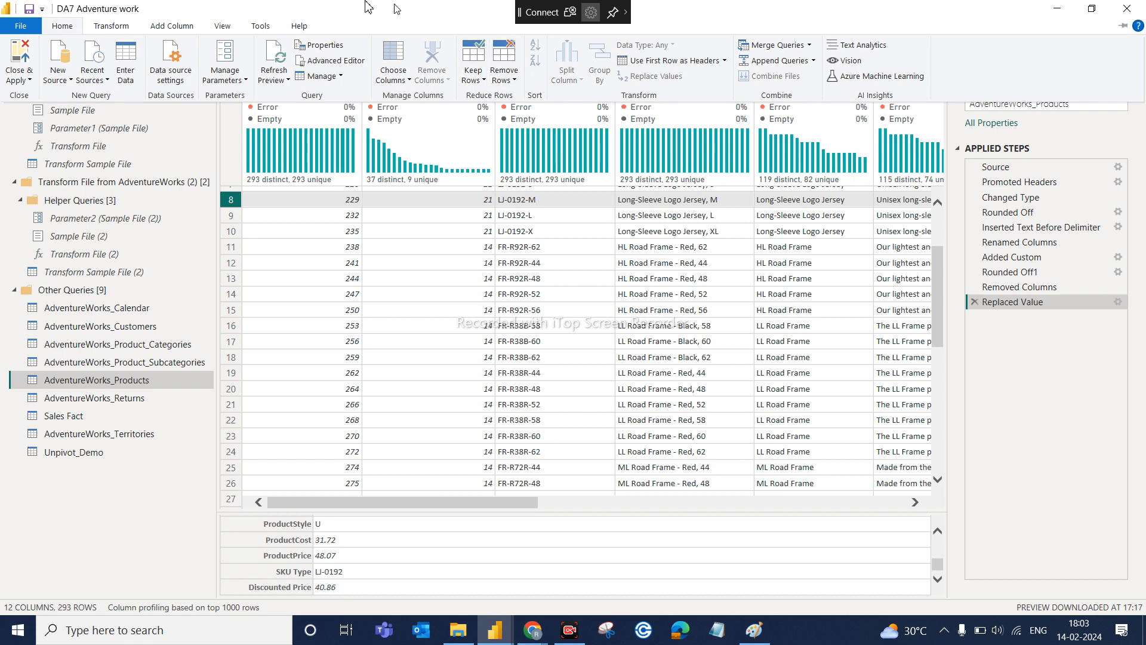
pyautogui.click(111, 23)
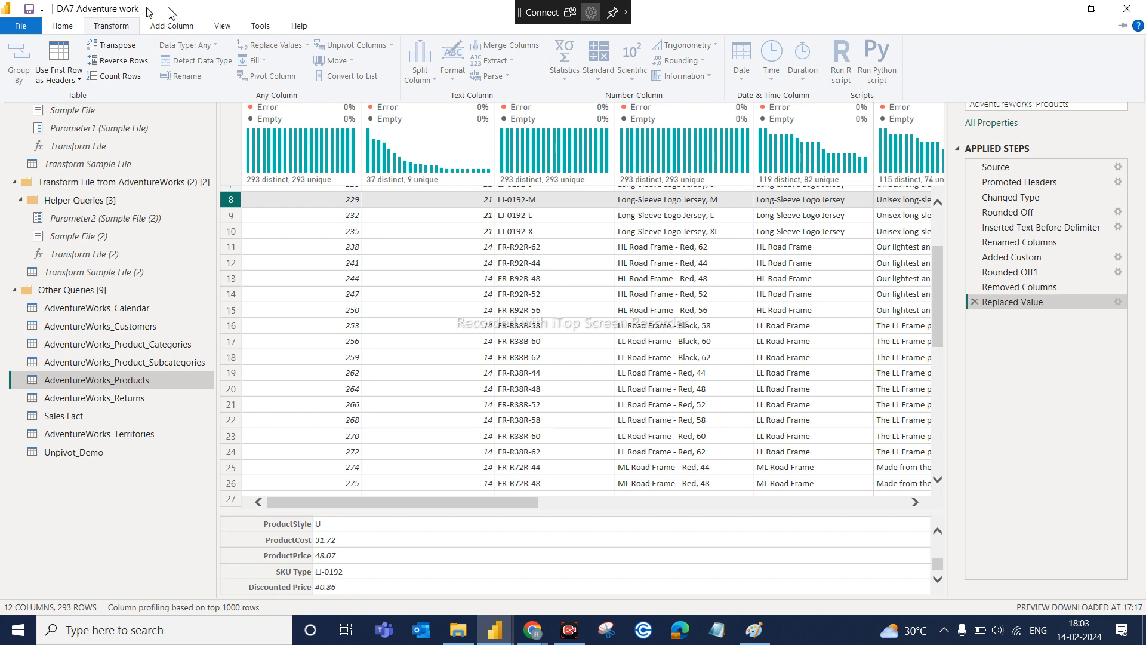
pyautogui.click(170, 27)
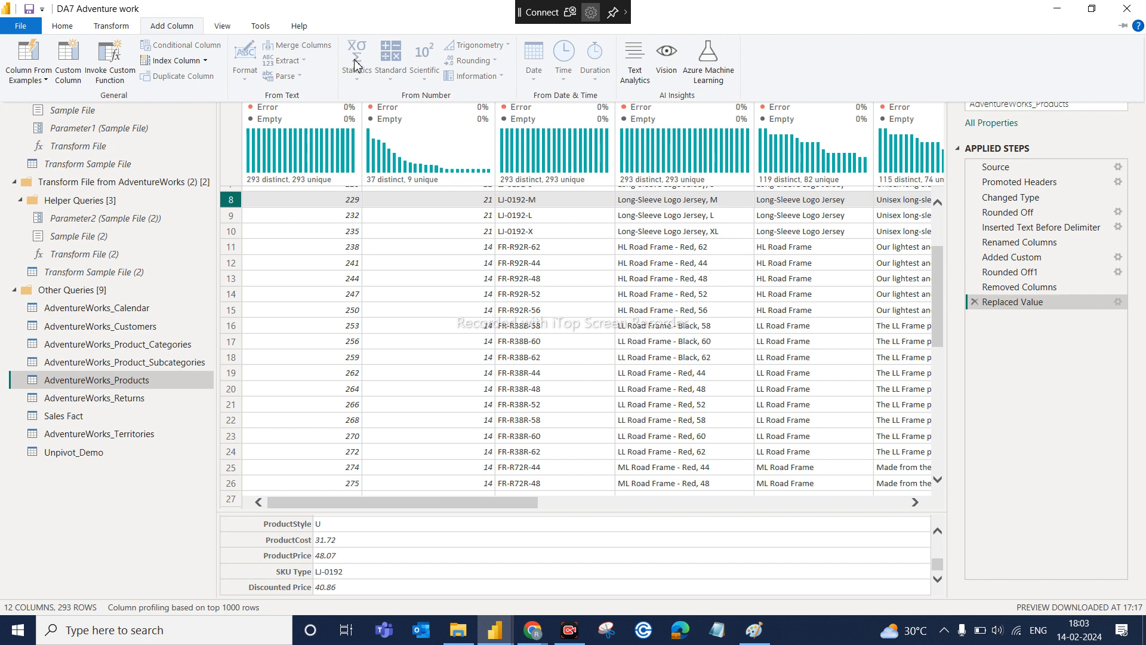
pyautogui.click(212, 33)
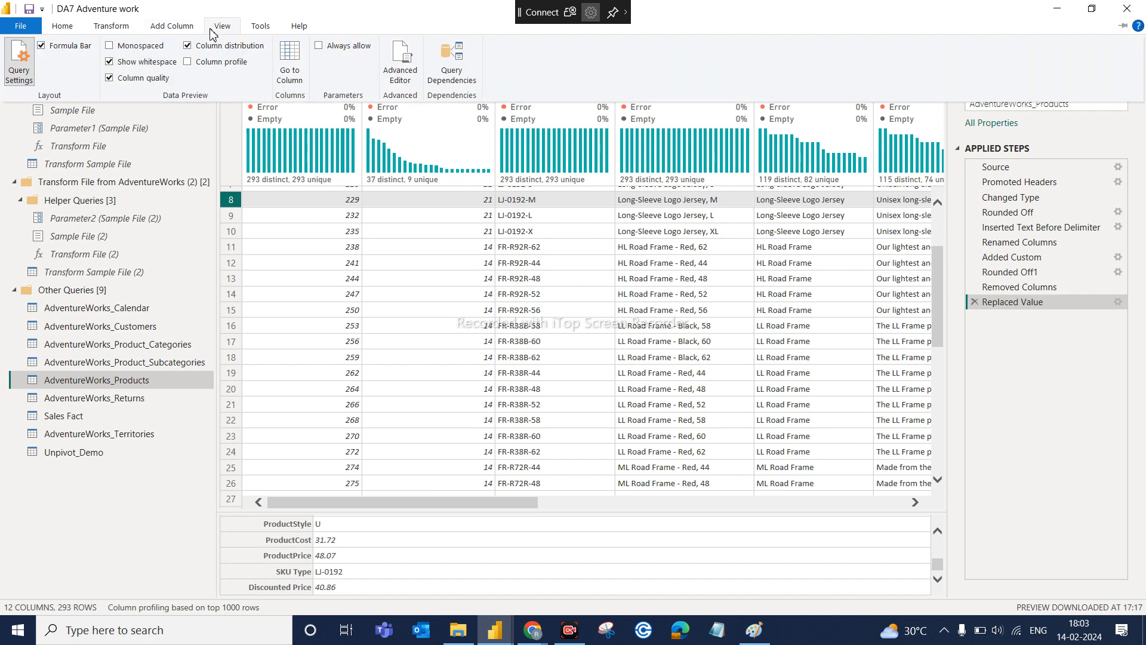
pyautogui.click(98, 31)
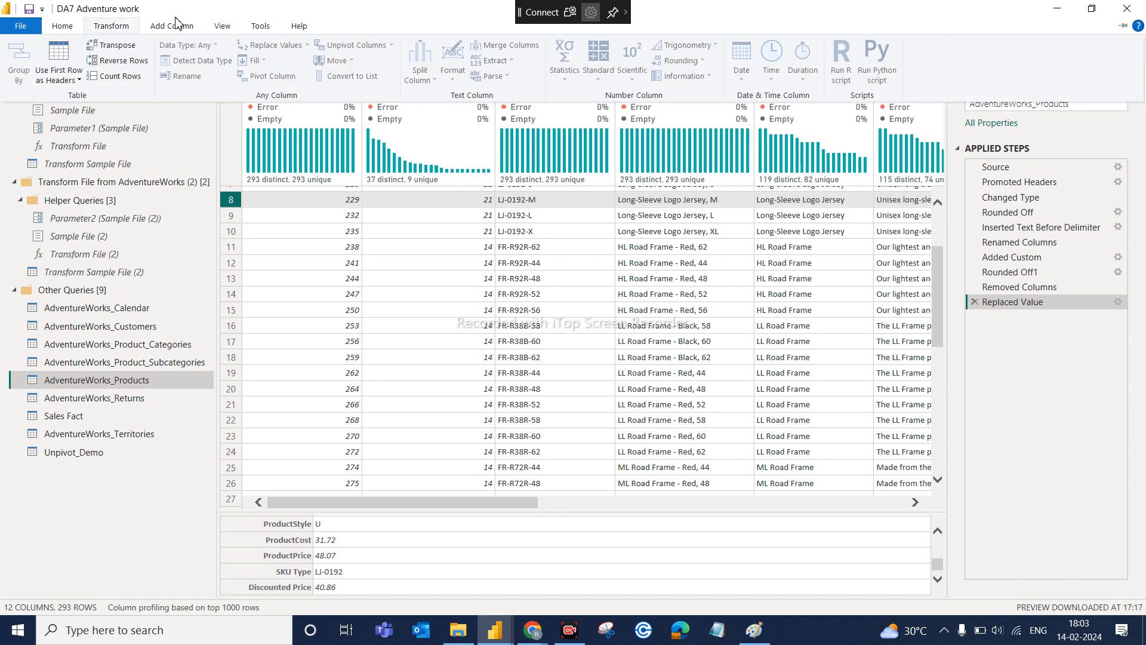
pyautogui.click(63, 30)
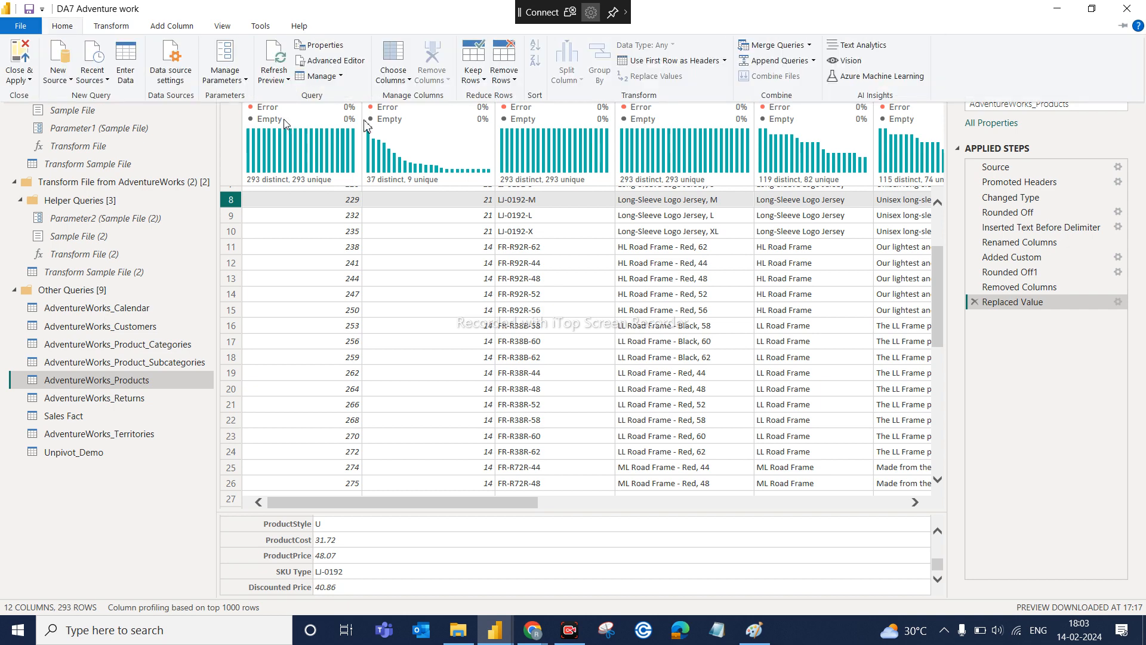
pyautogui.click(223, 27)
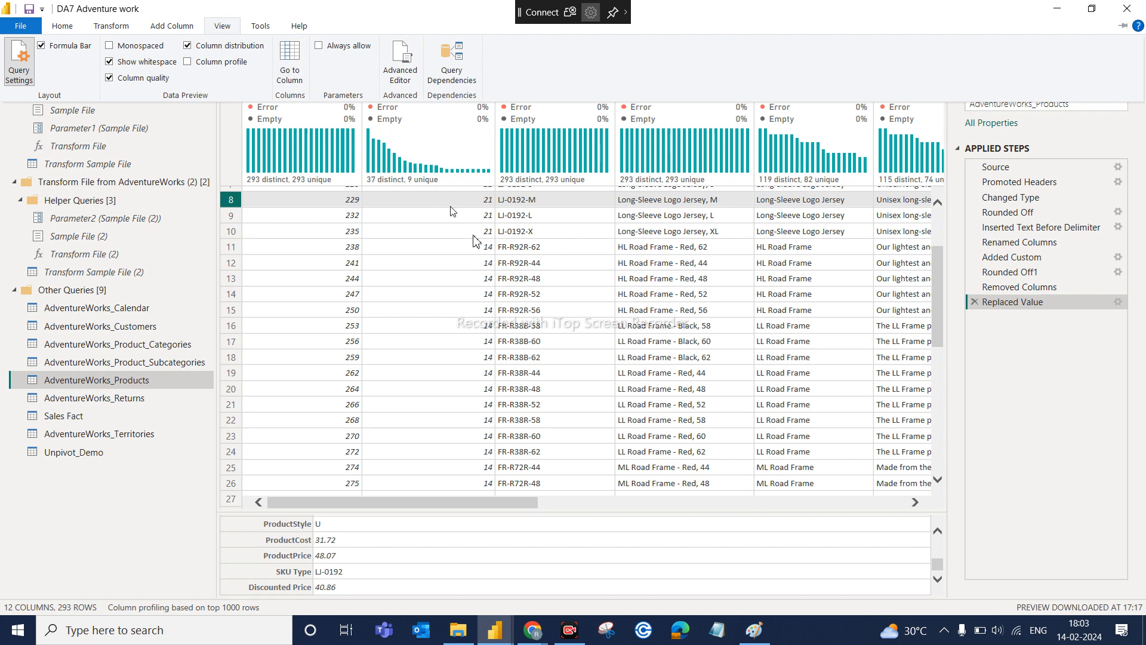
pyautogui.click(117, 380)
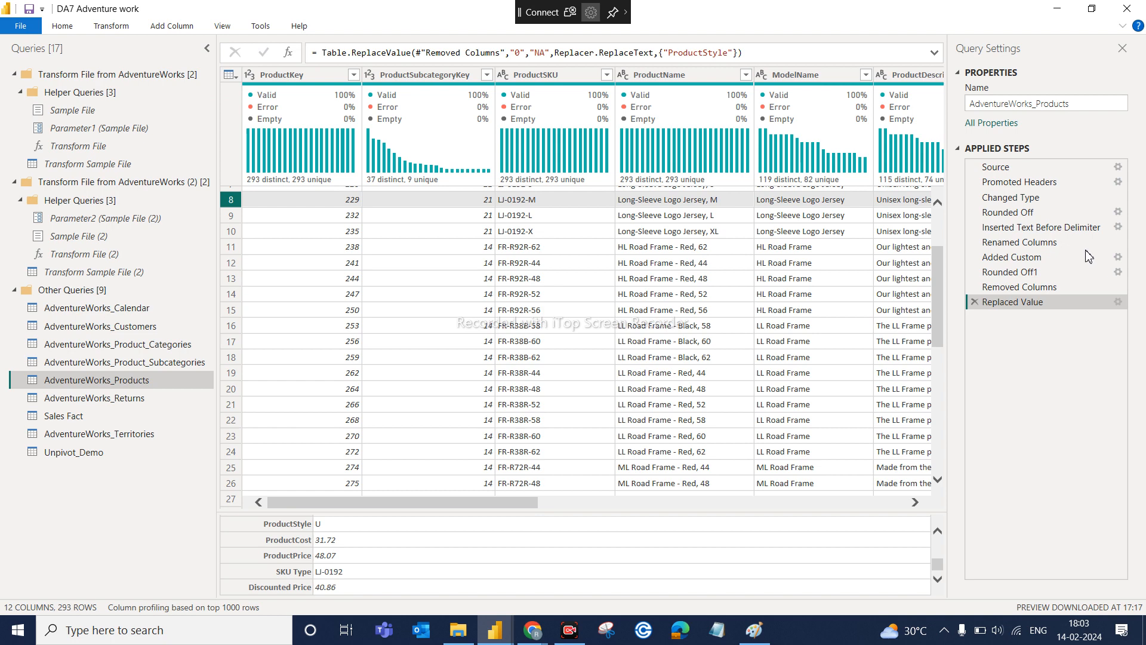
# Jump to the ProductCost column of AdventureWorks_Products with Go to Column
pyautogui.click(225, 27)
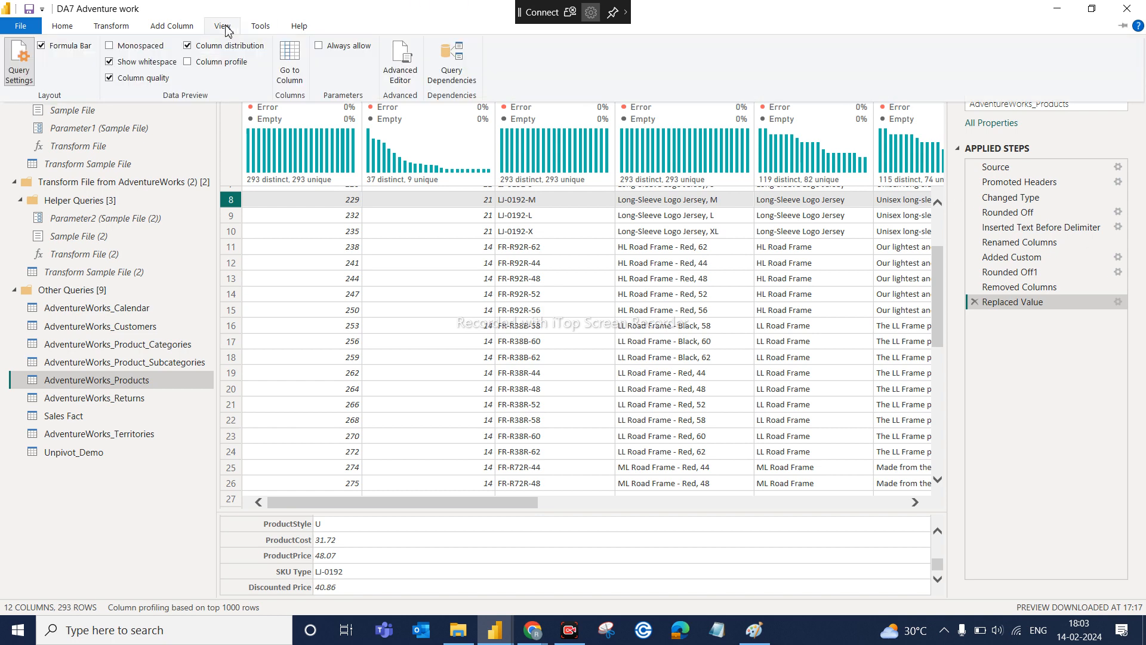
pyautogui.click(289, 55)
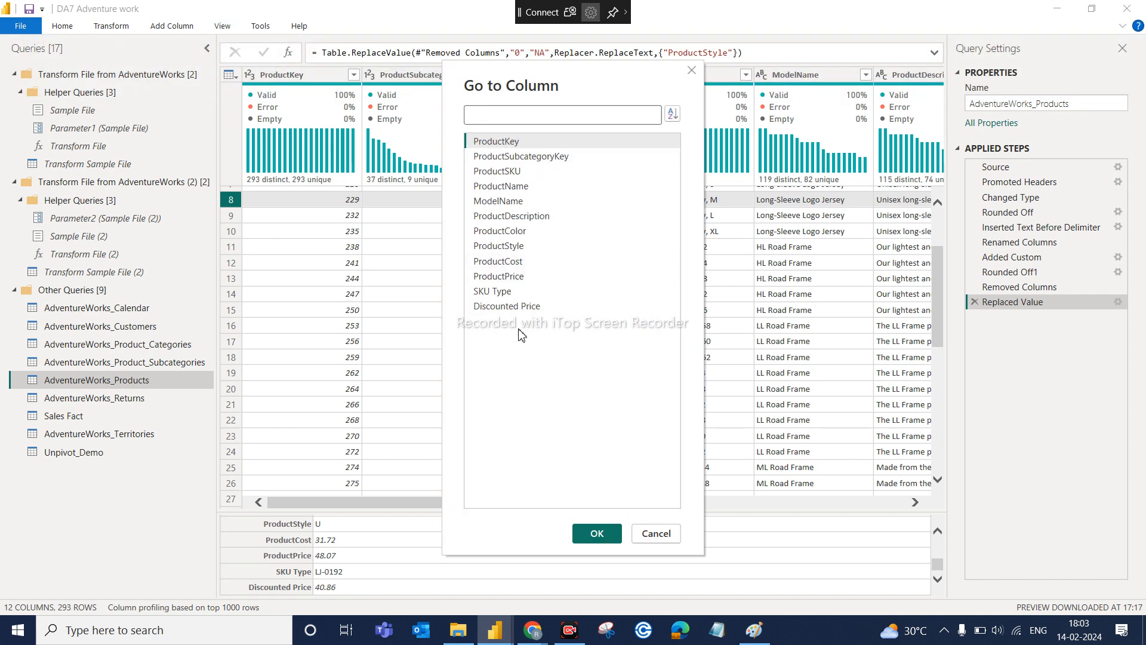
pyautogui.click(515, 264)
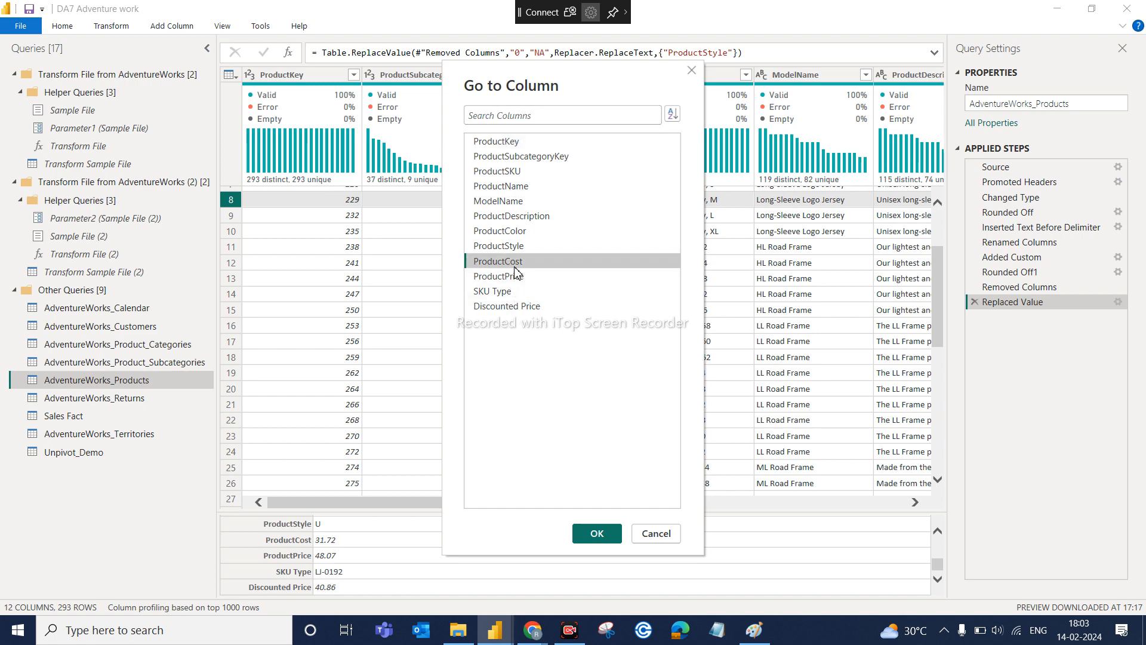
pyautogui.click(594, 533)
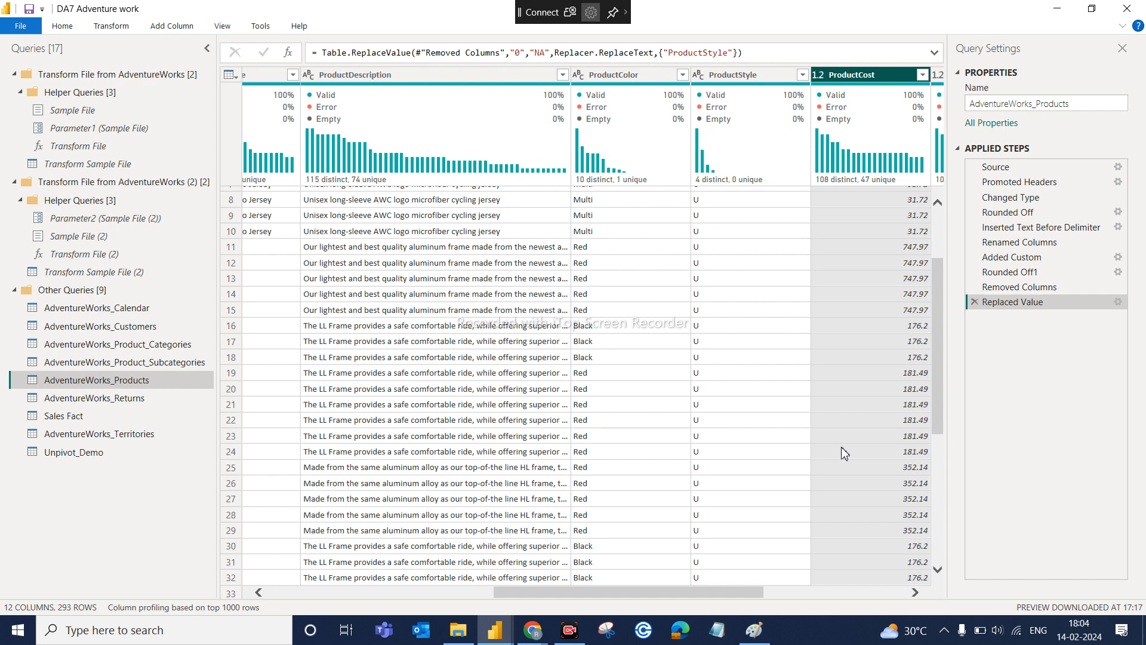
pyautogui.moveTo(548, 587); pyautogui.dragTo(558, 611)
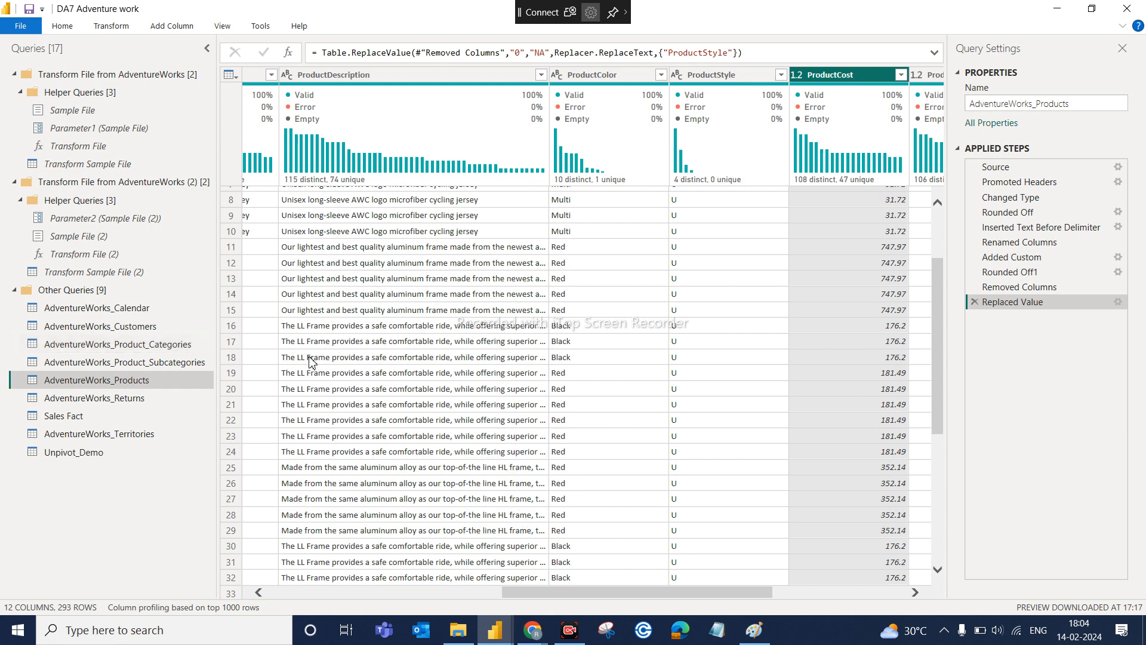
pyautogui.click(222, 26)
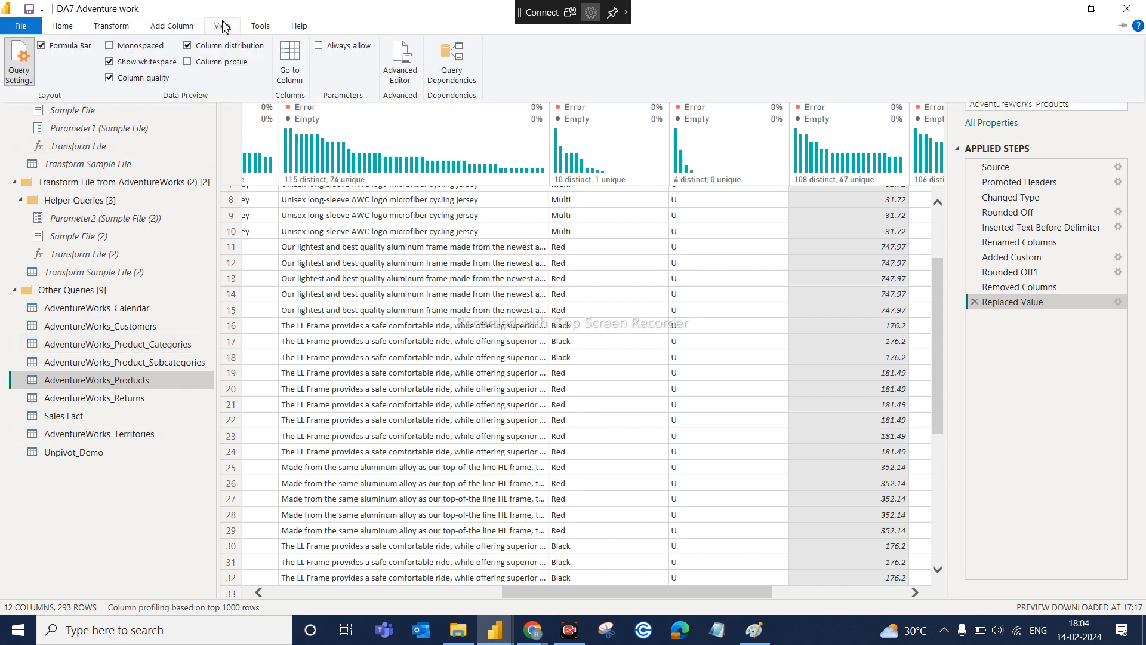
pyautogui.click(294, 81)
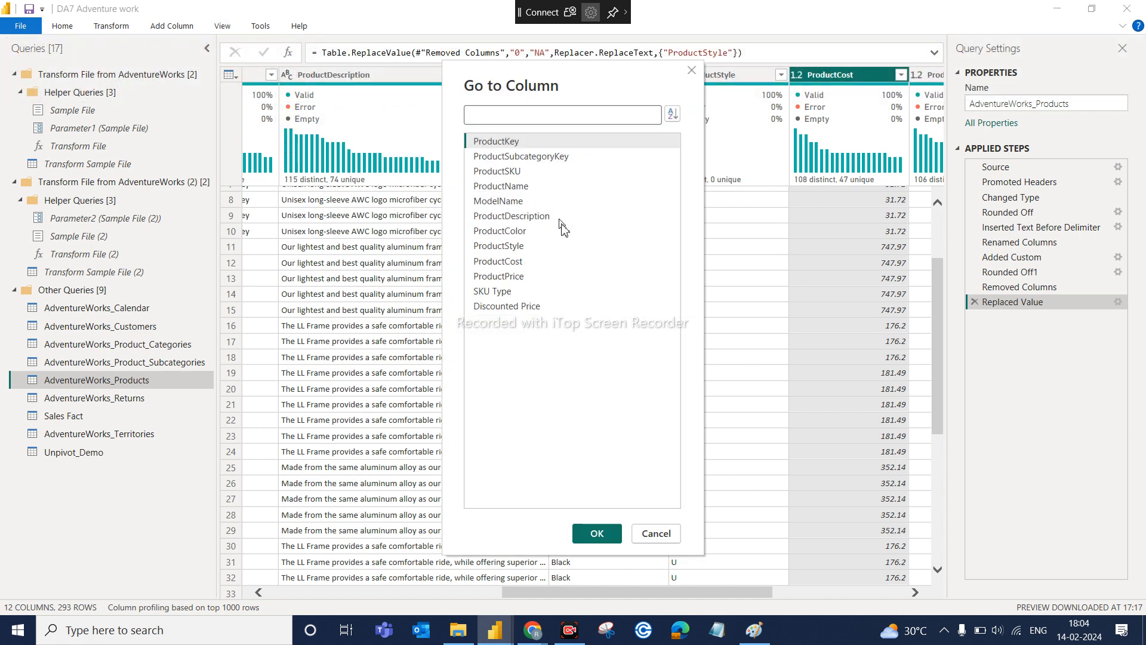
pyautogui.click(658, 534)
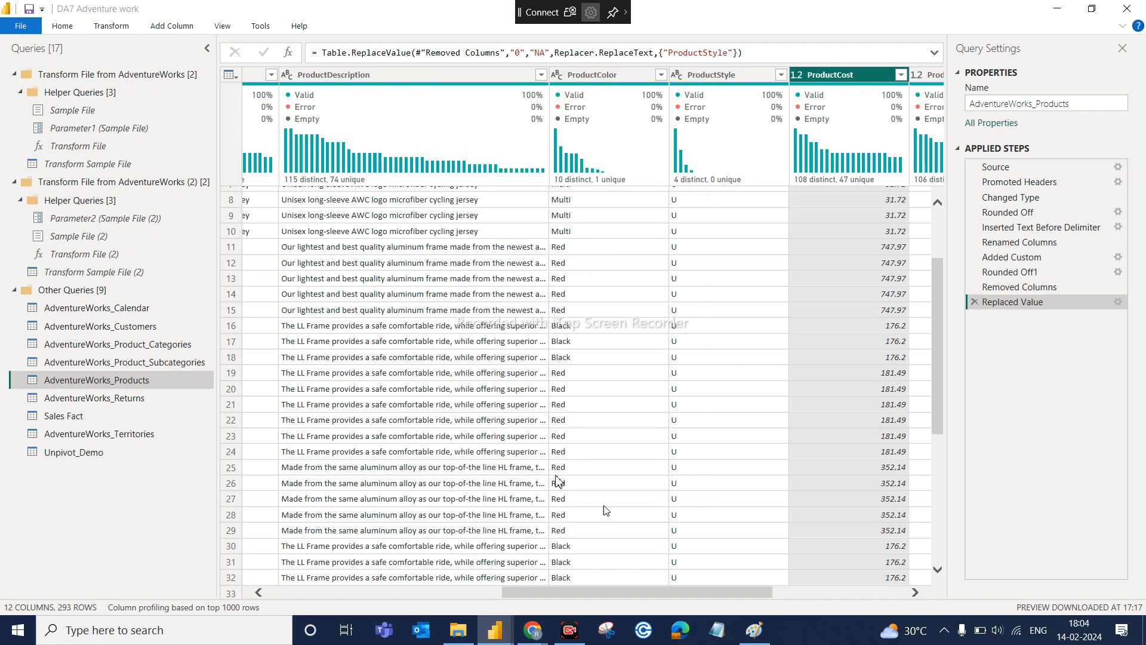
# Examine the Statistics, Standard and Scientific operations, including the Power options, and the Fill directions available for transforming ProductCost
pyautogui.click(109, 28)
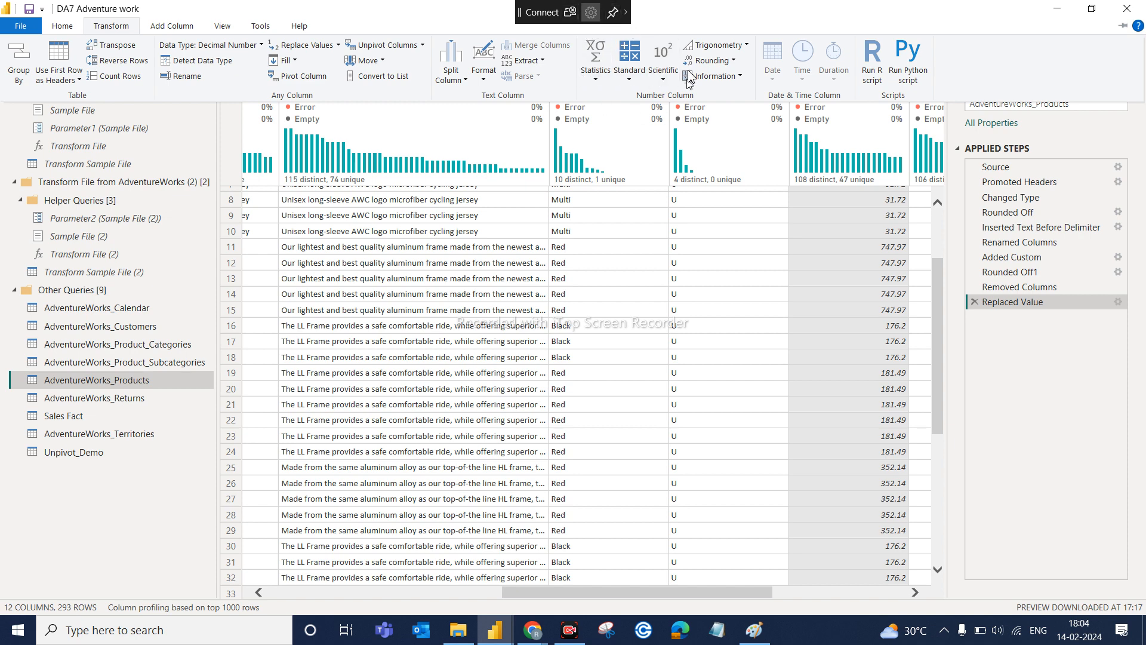
pyautogui.click(597, 78)
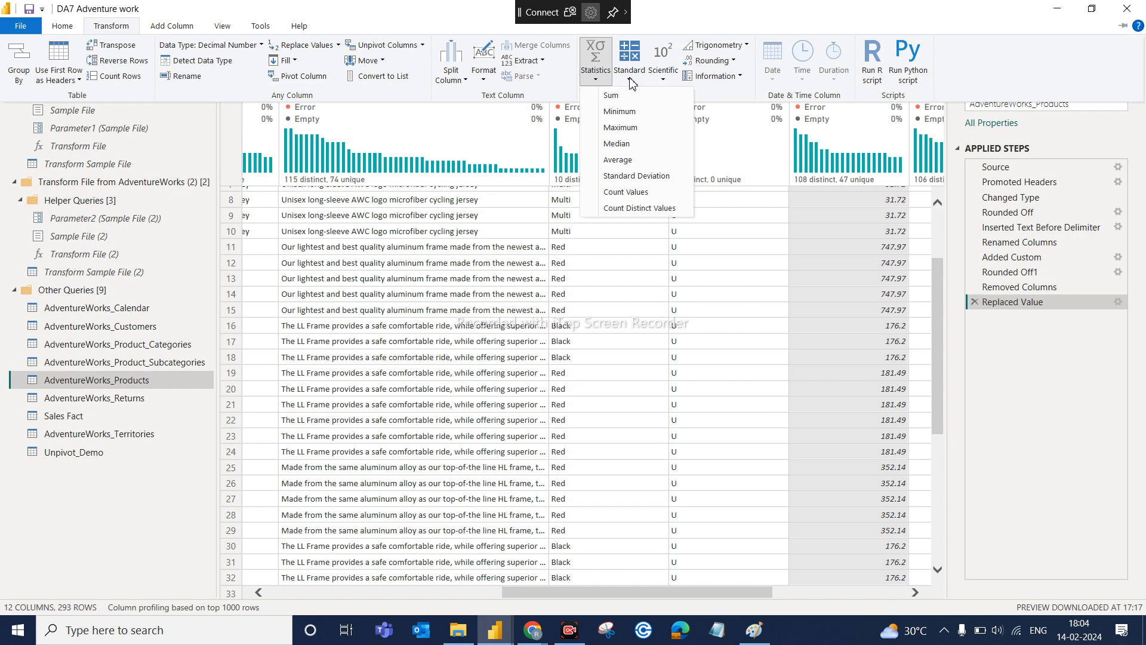
pyautogui.click(631, 79)
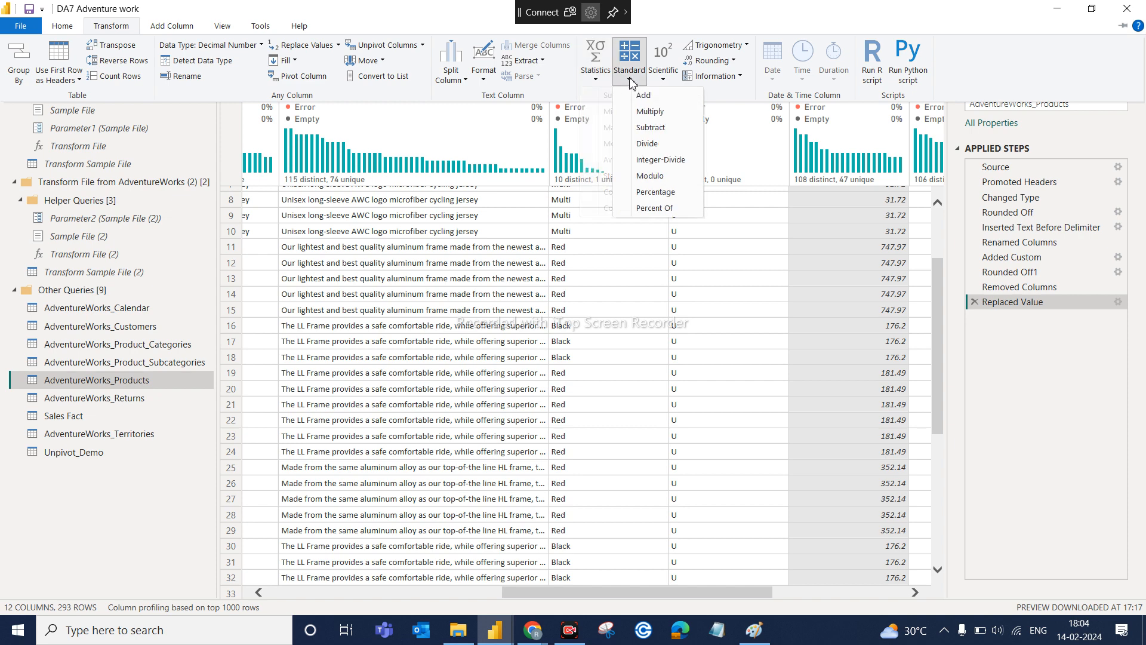
pyautogui.click(673, 75)
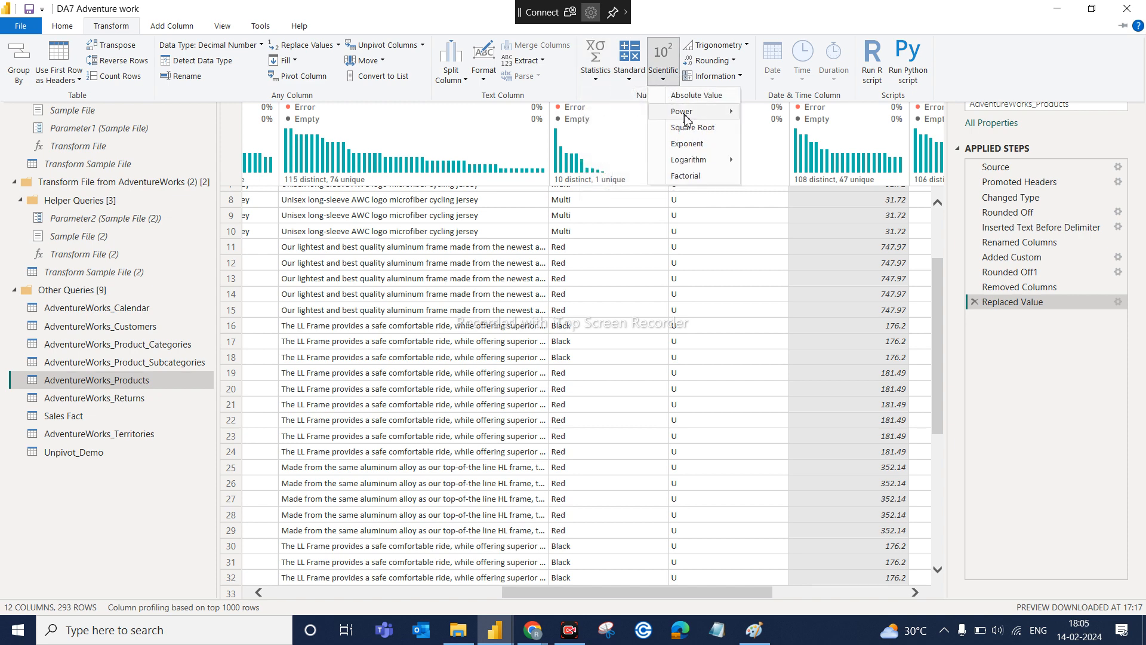
pyautogui.moveTo(690, 121)
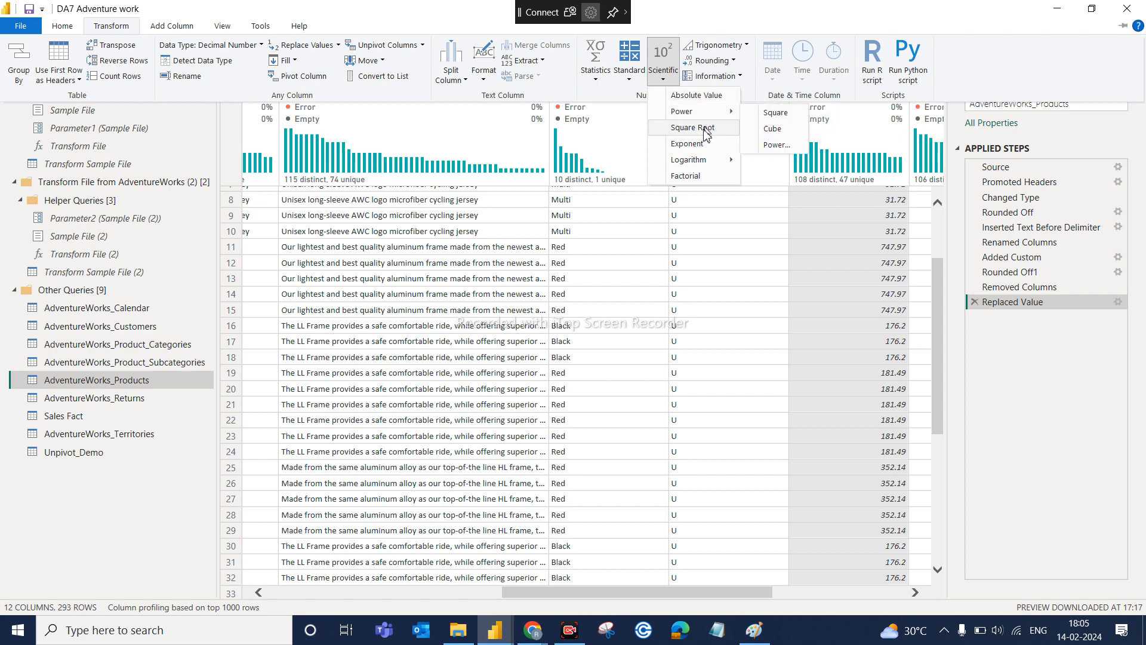
pyautogui.click(631, 81)
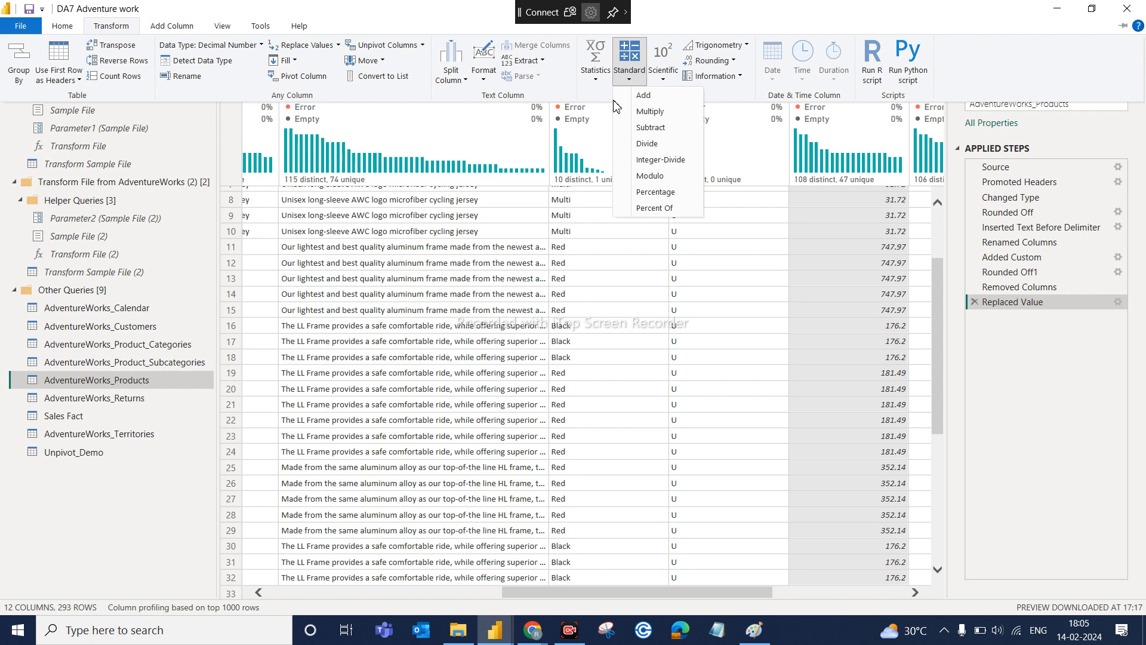
pyautogui.click(596, 79)
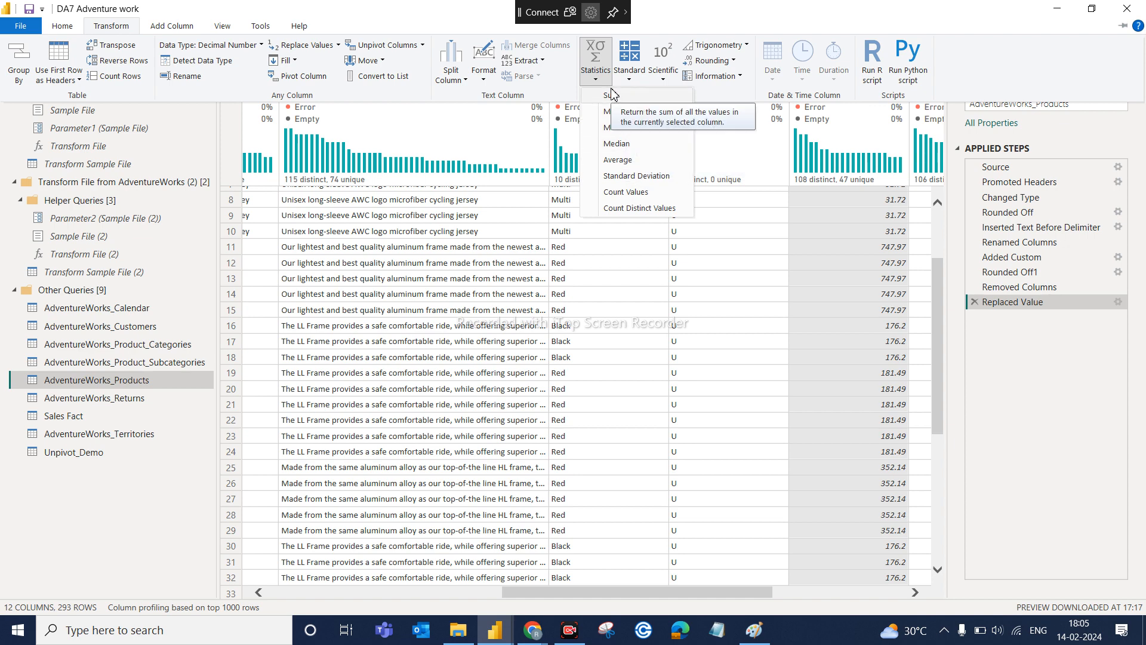
pyautogui.click(664, 77)
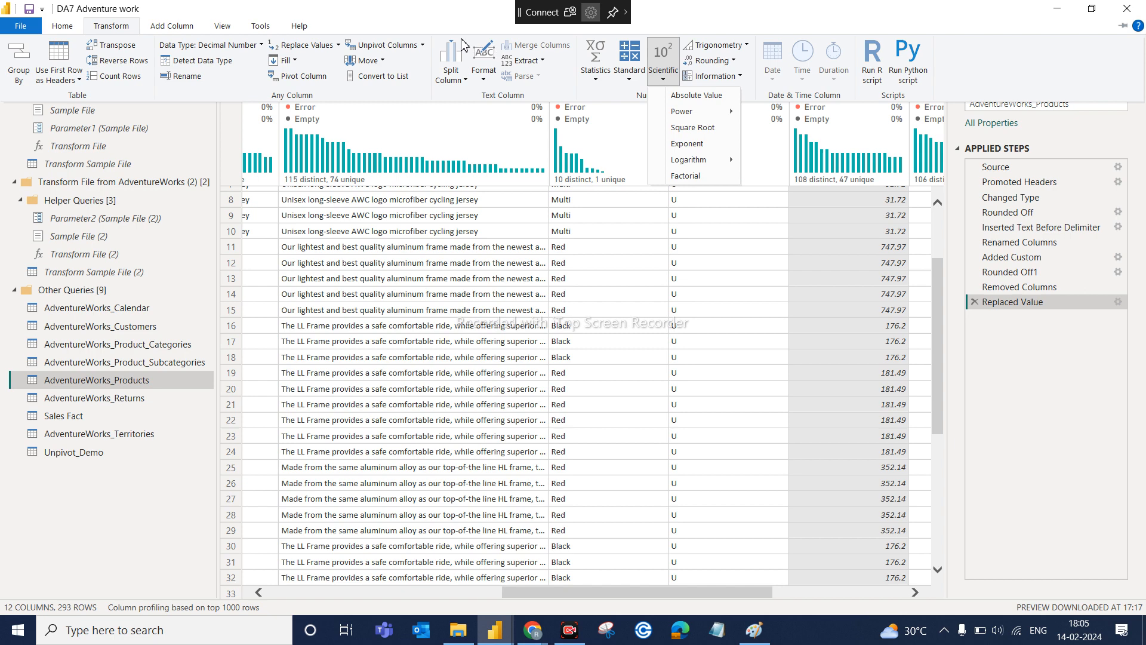
pyautogui.click(295, 61)
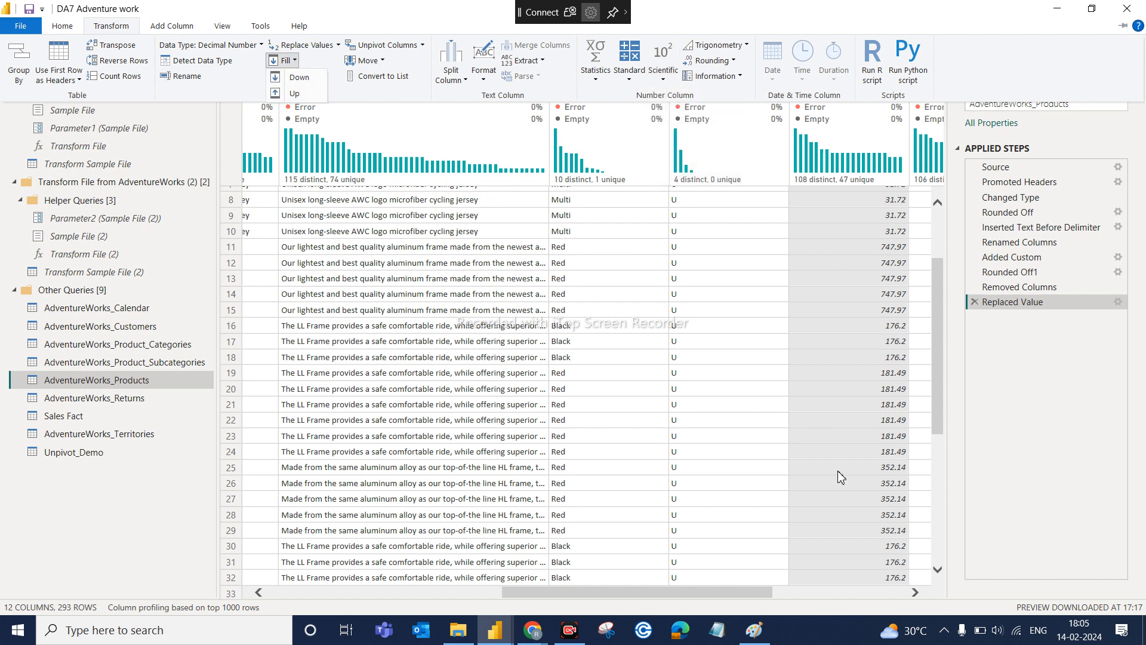
pyautogui.click(704, 592)
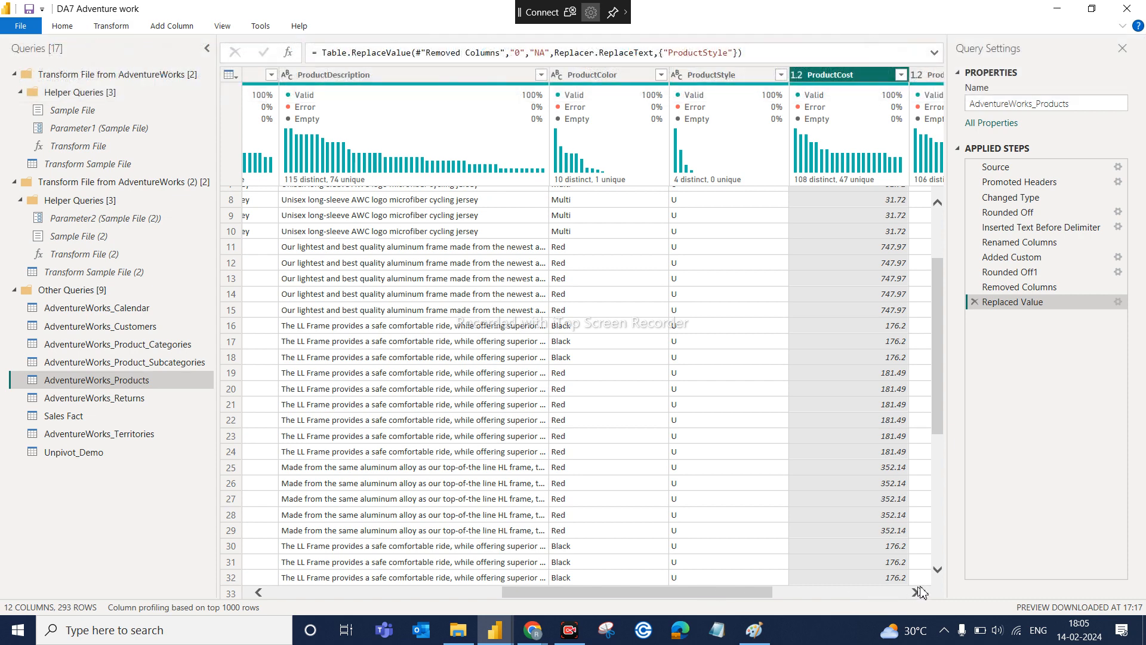
pyautogui.click(895, 594)
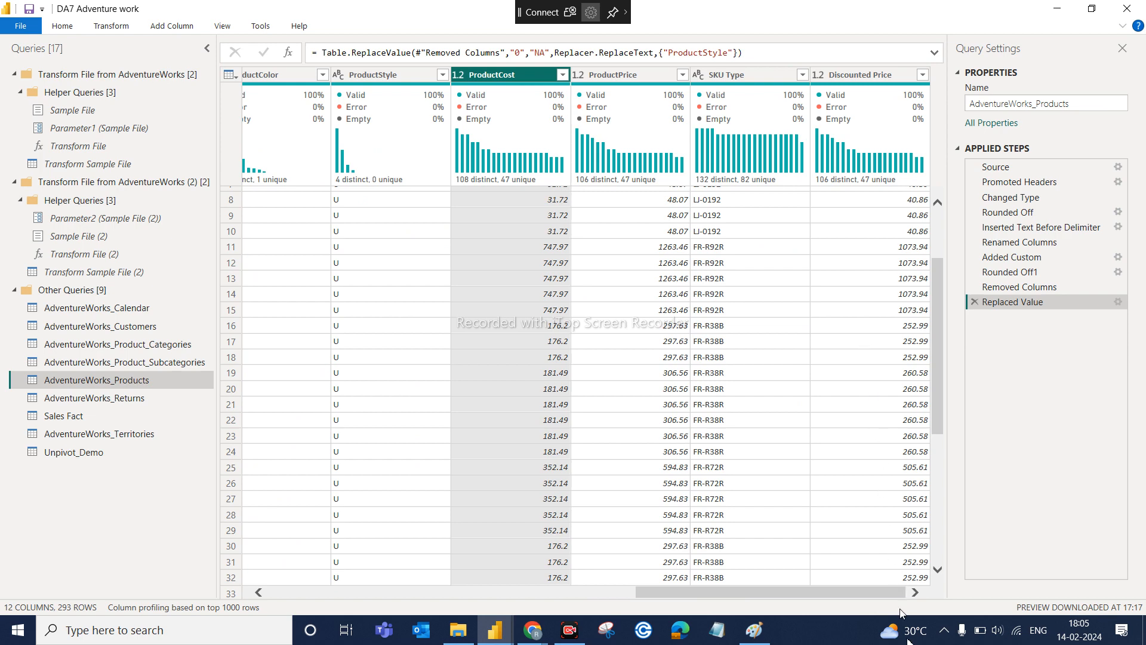
pyautogui.moveTo(896, 629)
pyautogui.click(130, 30)
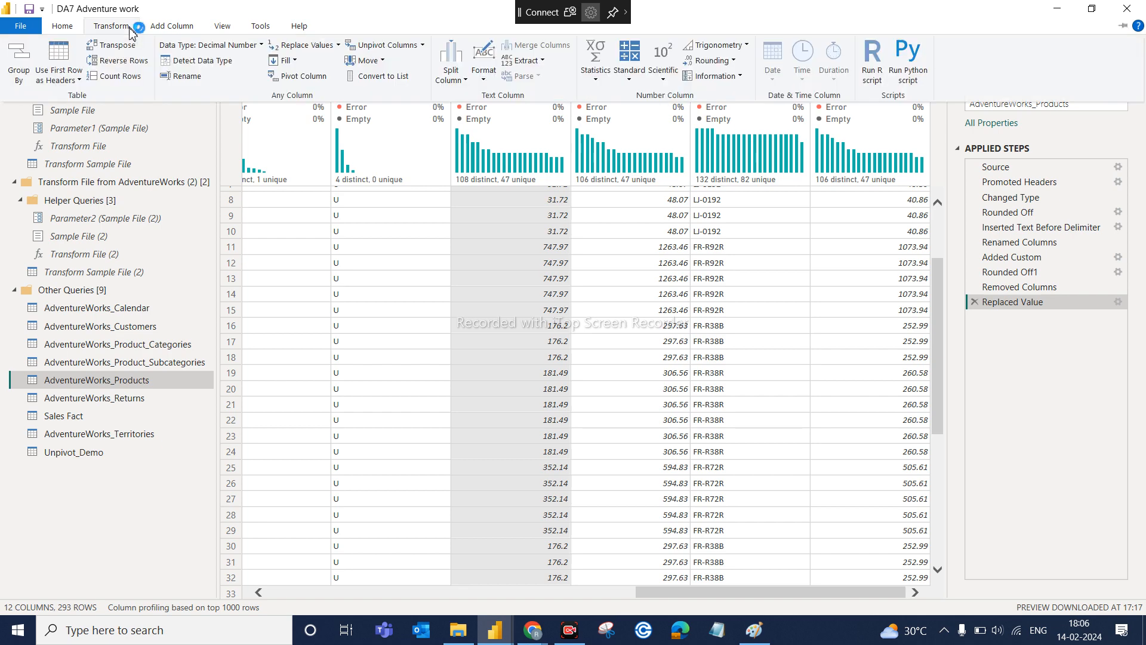
pyautogui.click(172, 28)
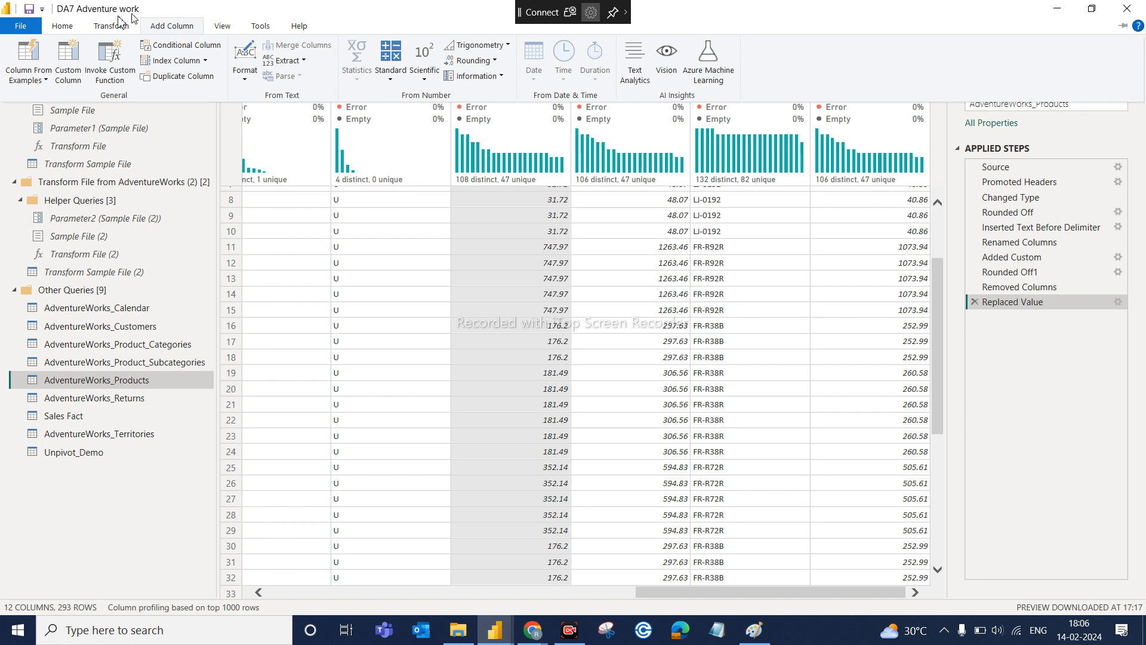
# Try to open the Vision AI insights for AdventureWorks_Products, and cancel the AI functions sign-in request
pyautogui.click(63, 27)
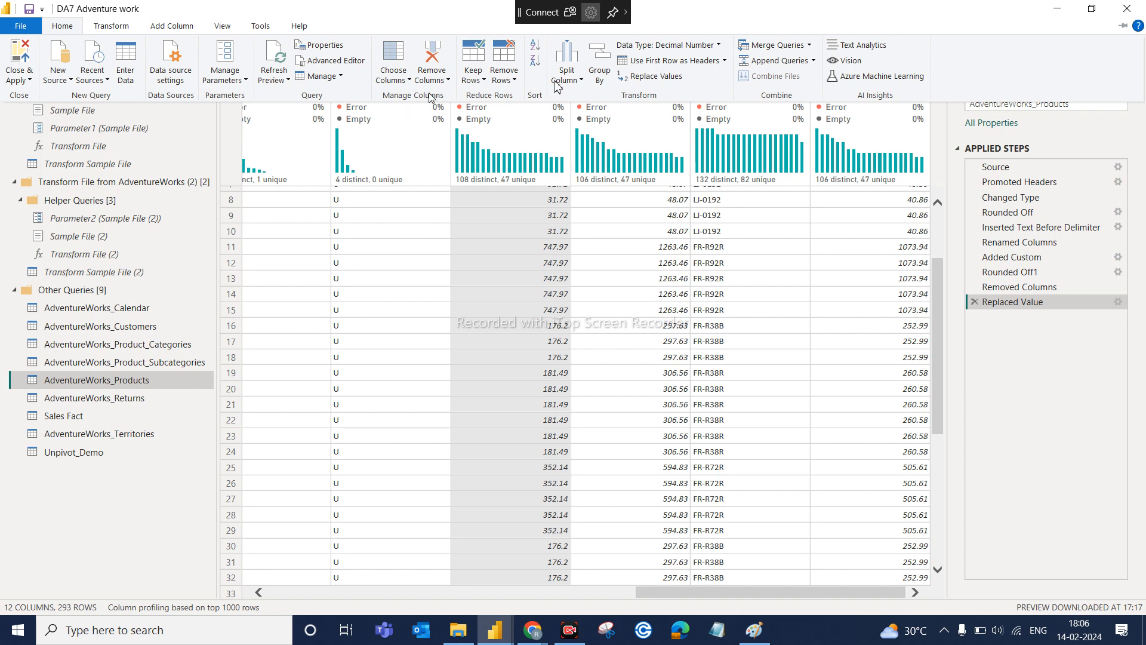
pyautogui.click(843, 62)
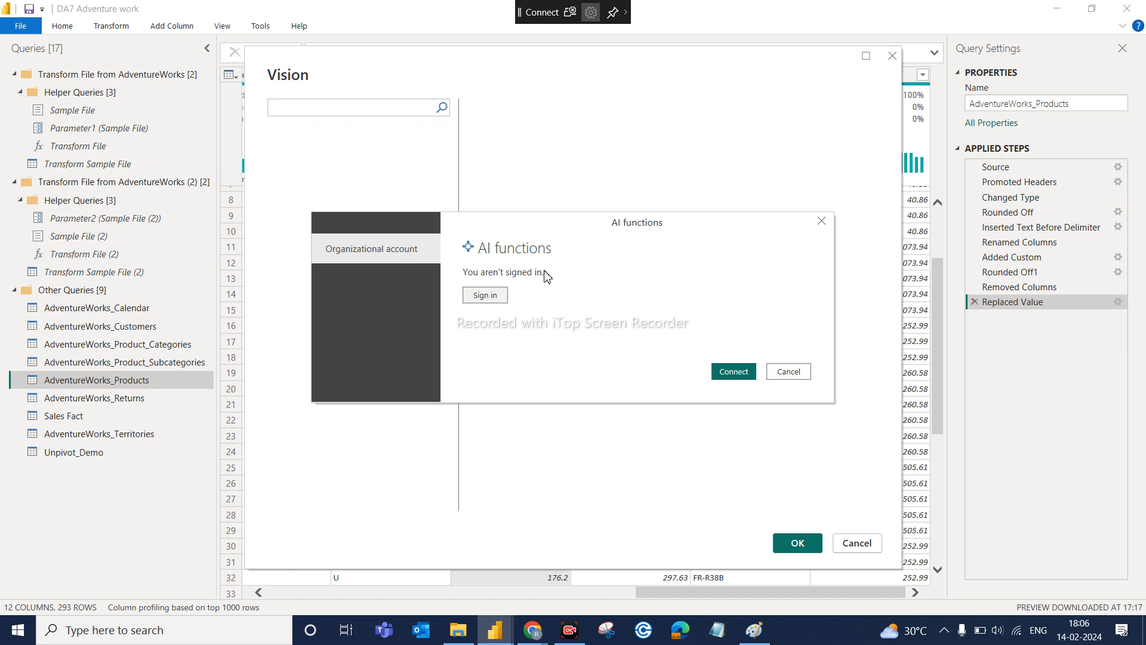
pyautogui.click(795, 376)
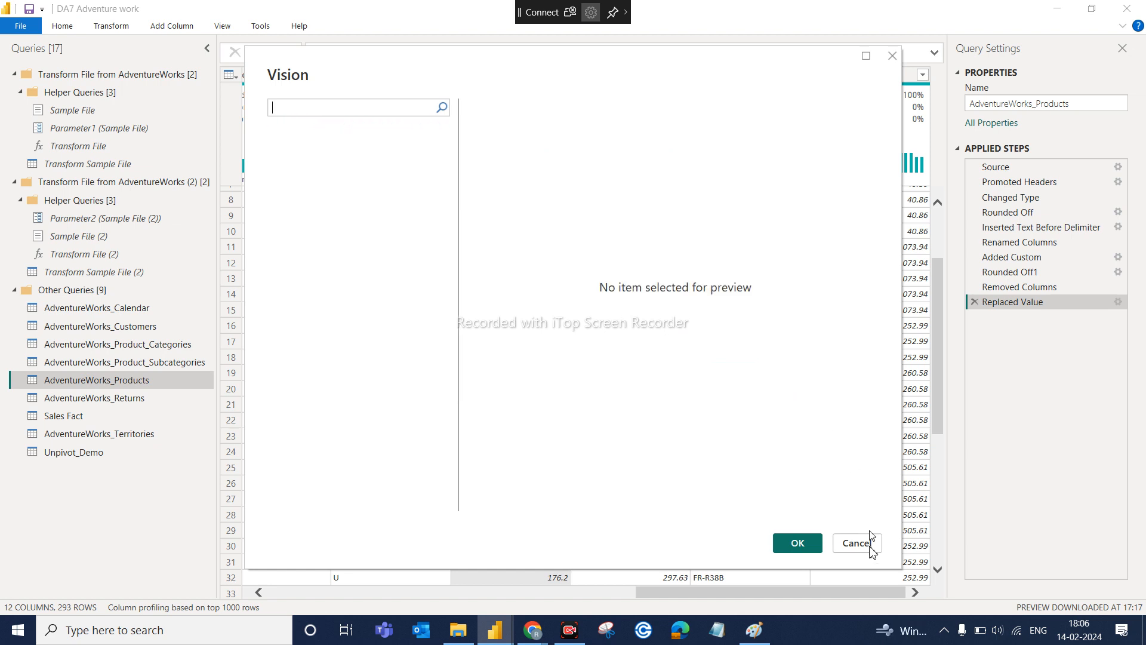
pyautogui.hotkey('alt', 'Tab')
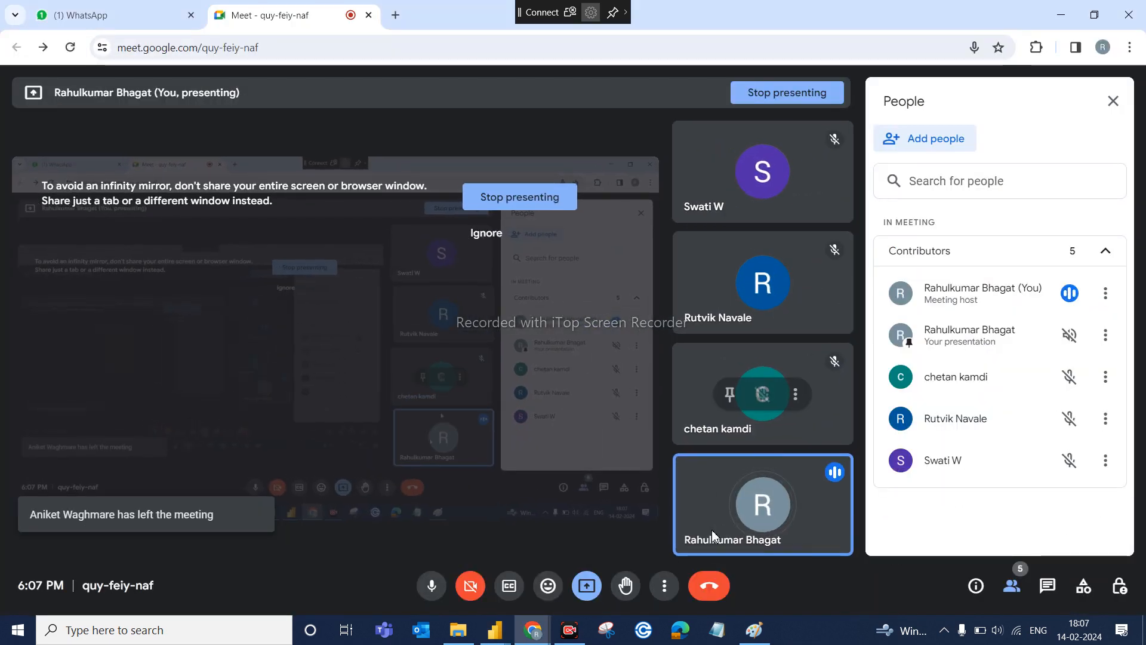
pyautogui.moveTo(497, 635)
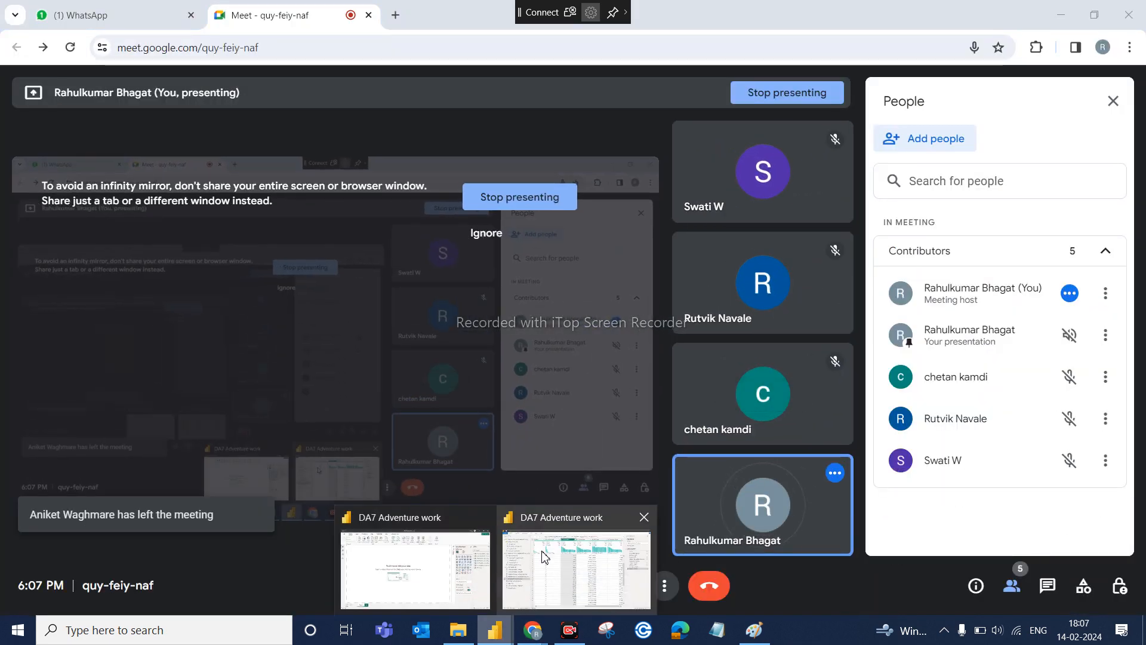
pyautogui.click(577, 570)
pyautogui.moveTo(611, 135)
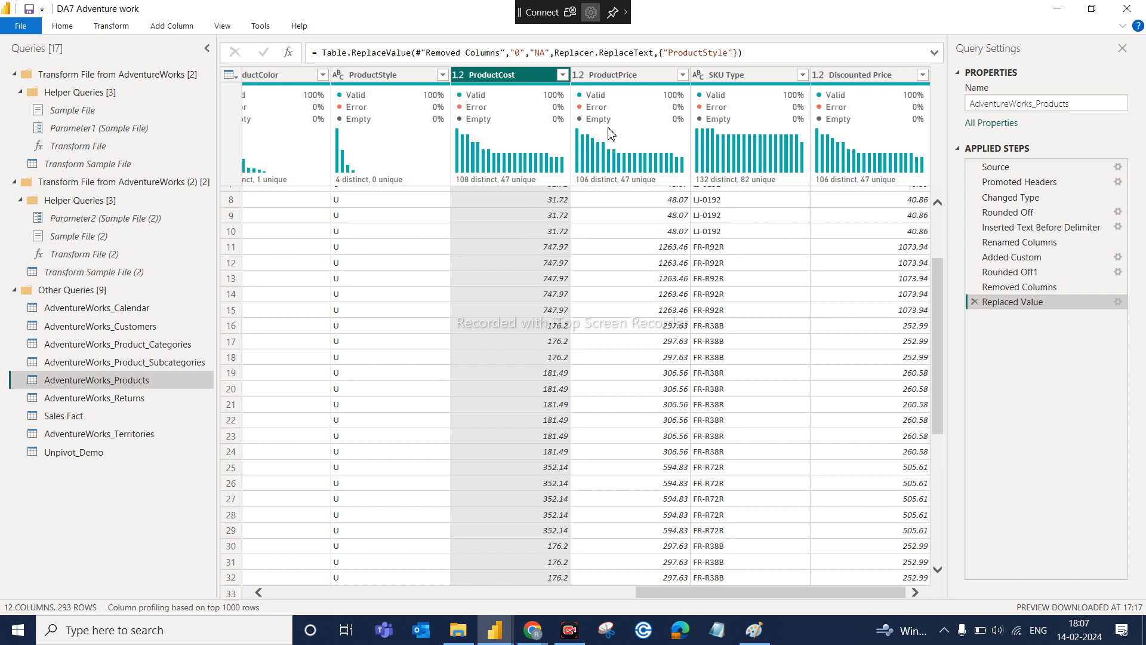
pyautogui.click(223, 27)
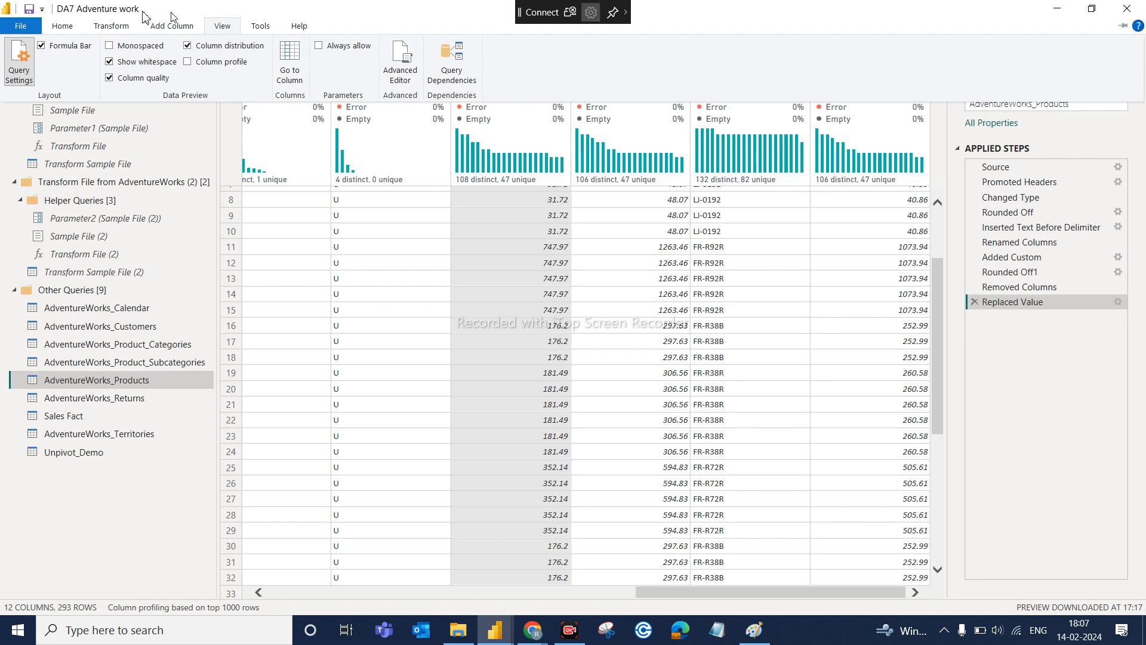
pyautogui.click(67, 29)
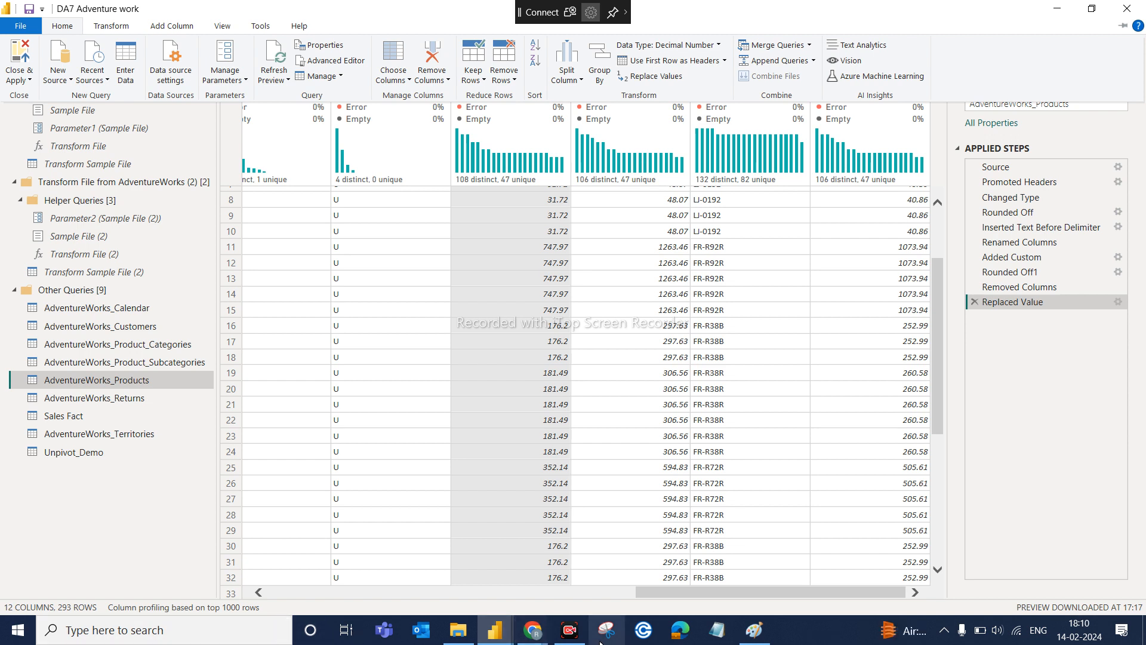
pyautogui.click(571, 631)
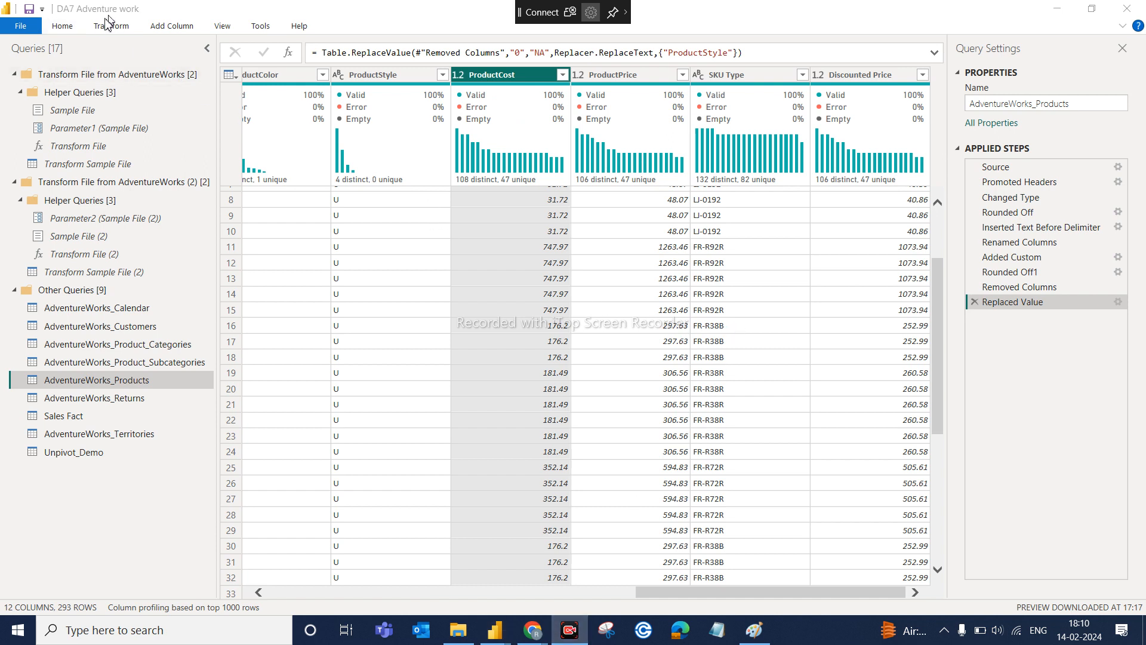
# Close the query editor and apply the pending query changes to the report's data model
pyautogui.click(78, 31)
pyautogui.click(62, 30)
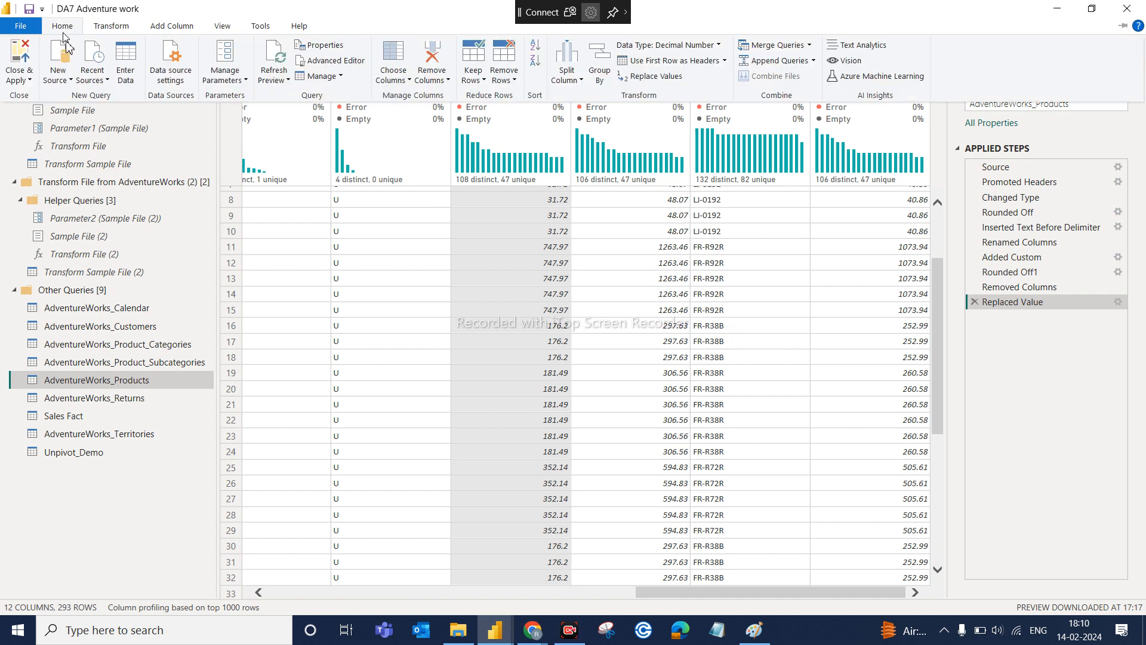
pyautogui.click(25, 79)
pyautogui.click(50, 97)
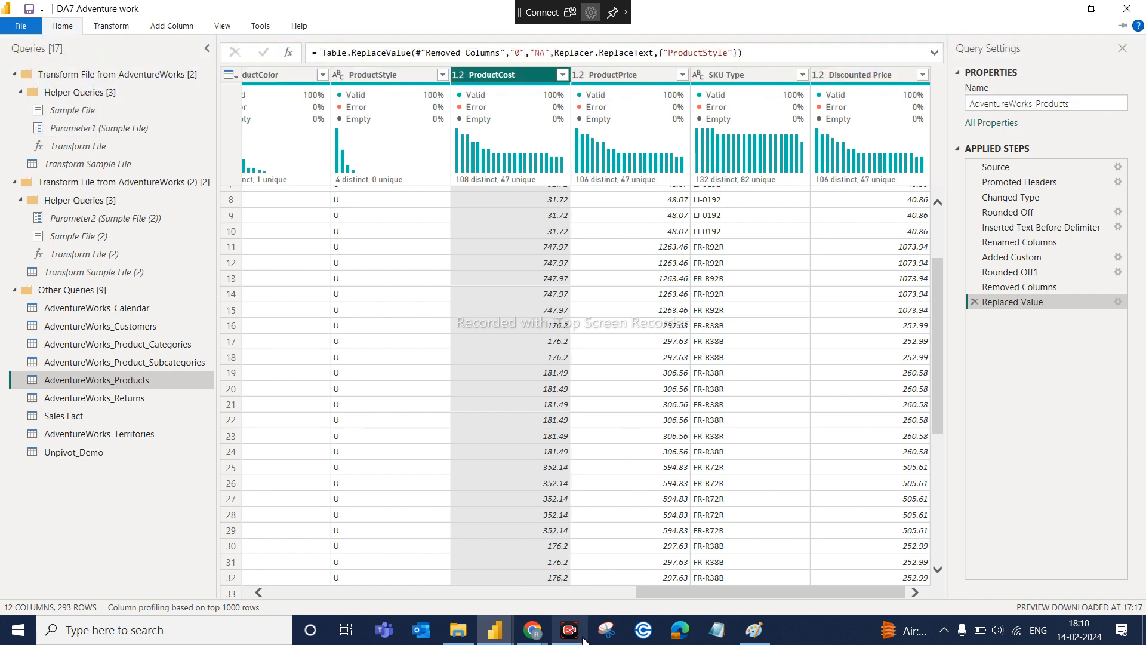
pyautogui.moveTo(573, 643)
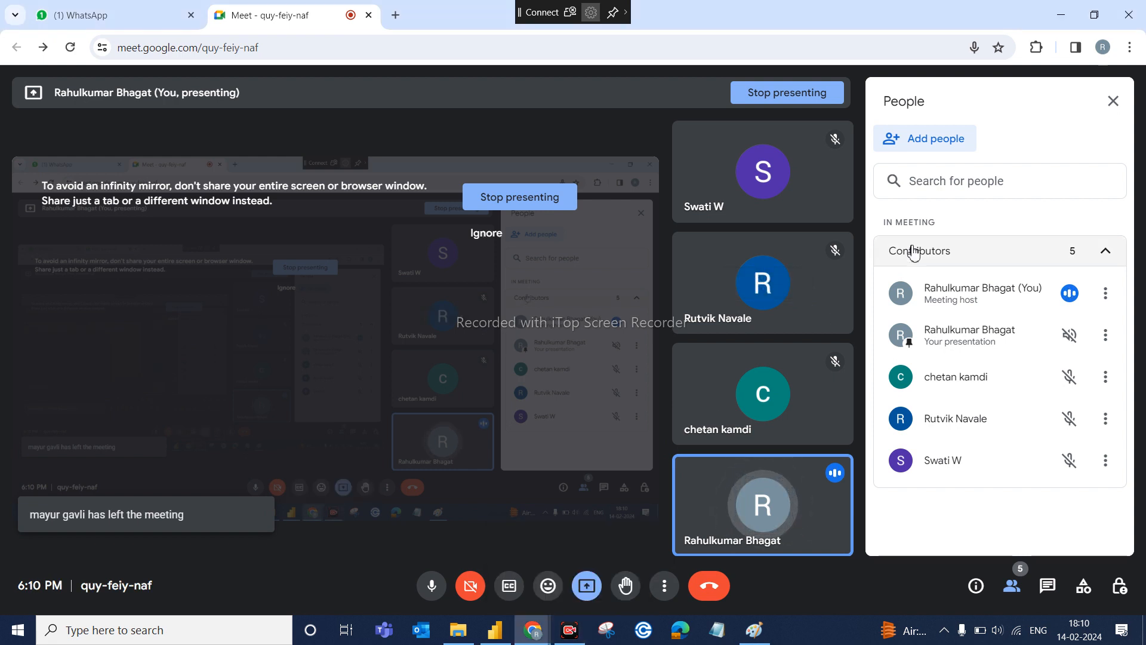
pyautogui.click(489, 643)
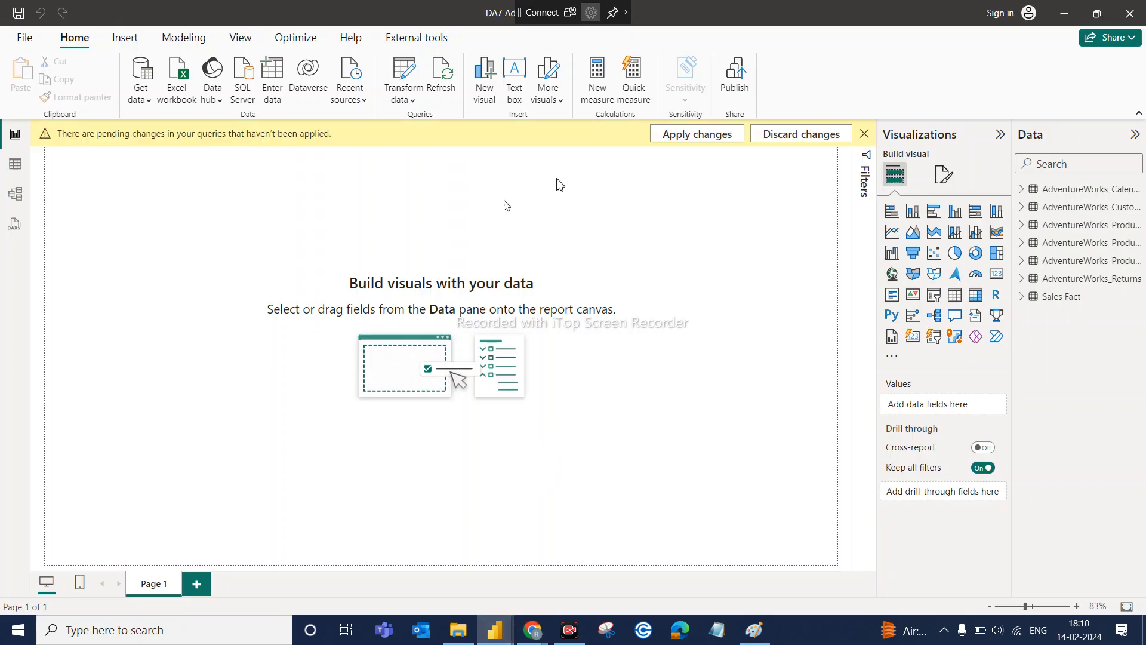
pyautogui.click(697, 143)
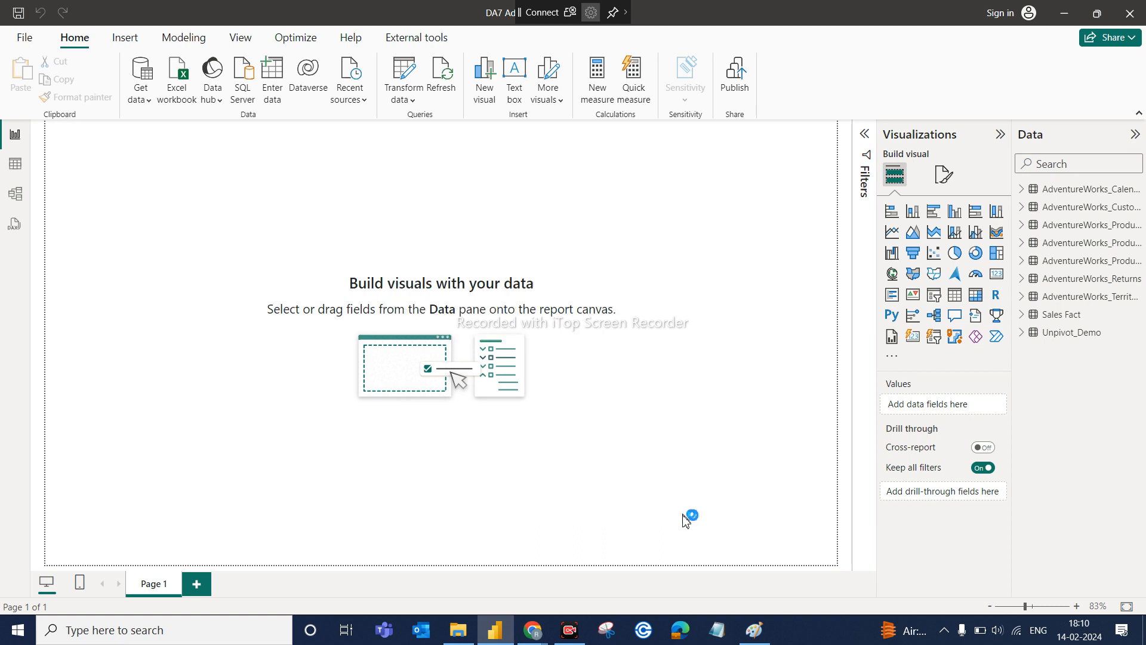
# Close the report, leave the Google Meet call, and close the browser and the AdventureWorks folder window
pyautogui.click(1130, 13)
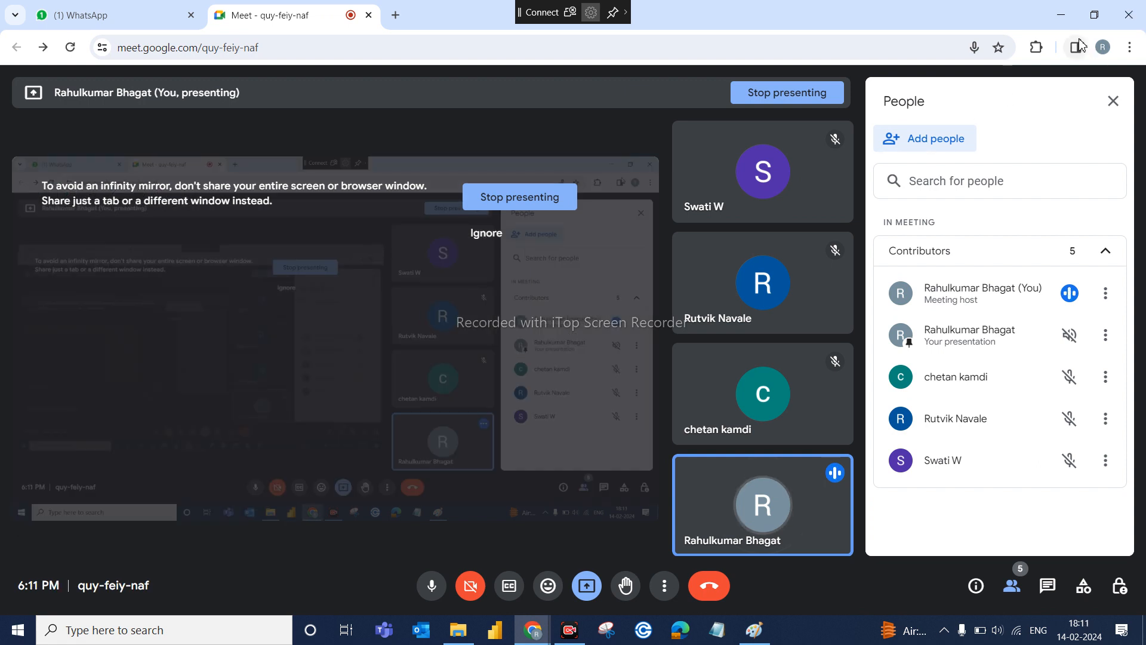
pyautogui.click(719, 582)
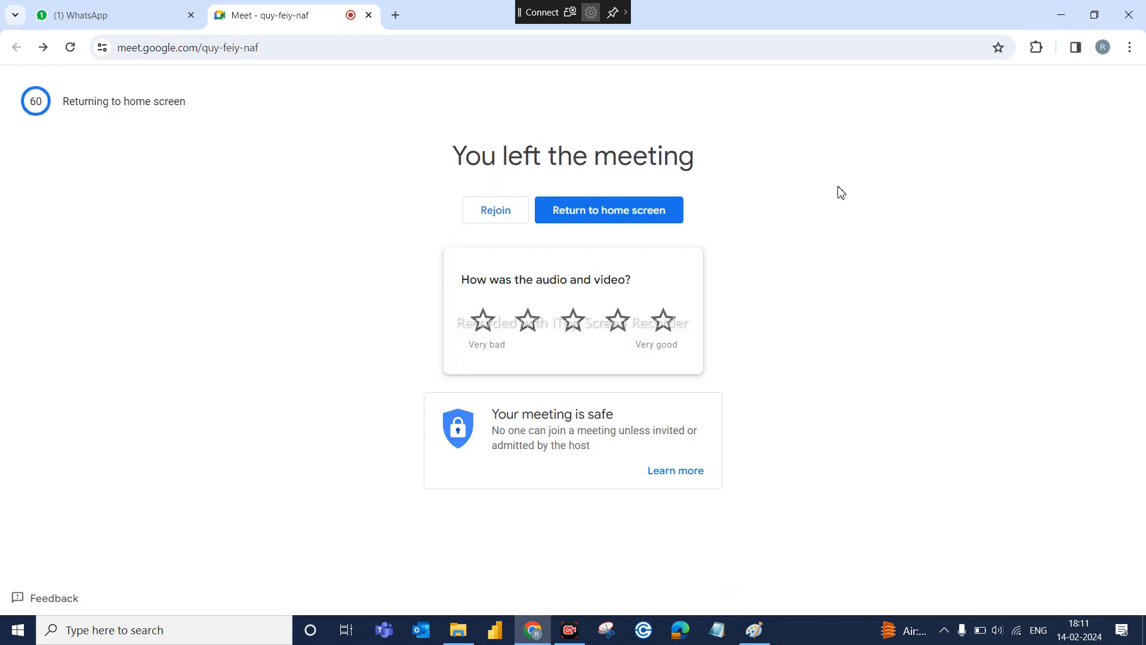
pyautogui.click(1135, 12)
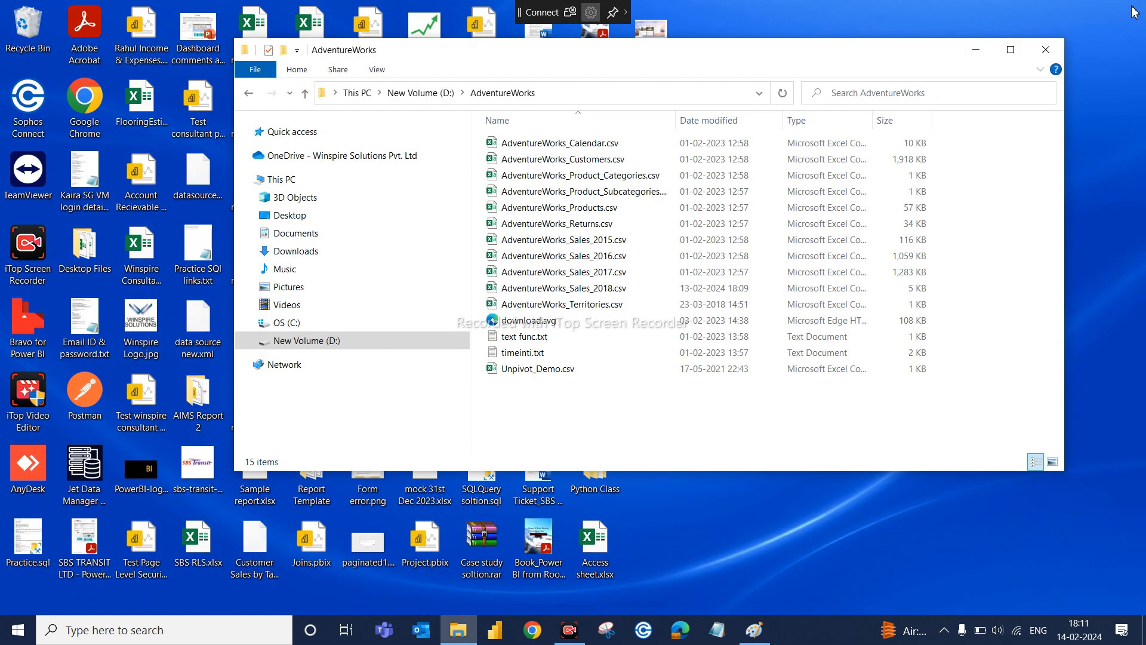
pyautogui.click(1051, 47)
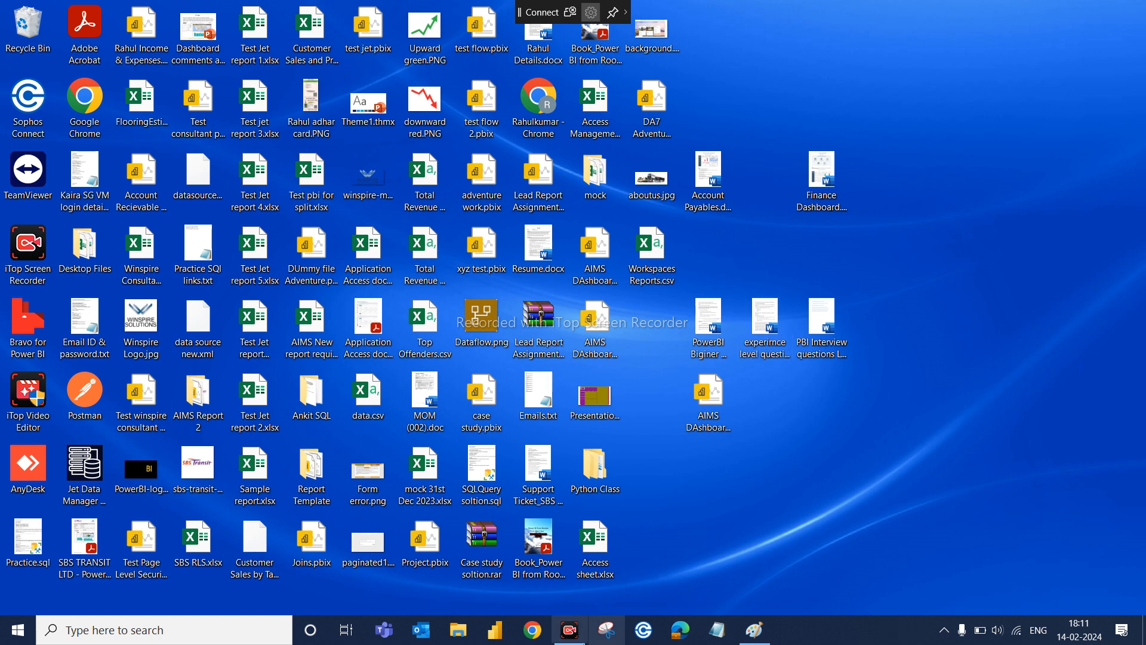
pyautogui.click(571, 633)
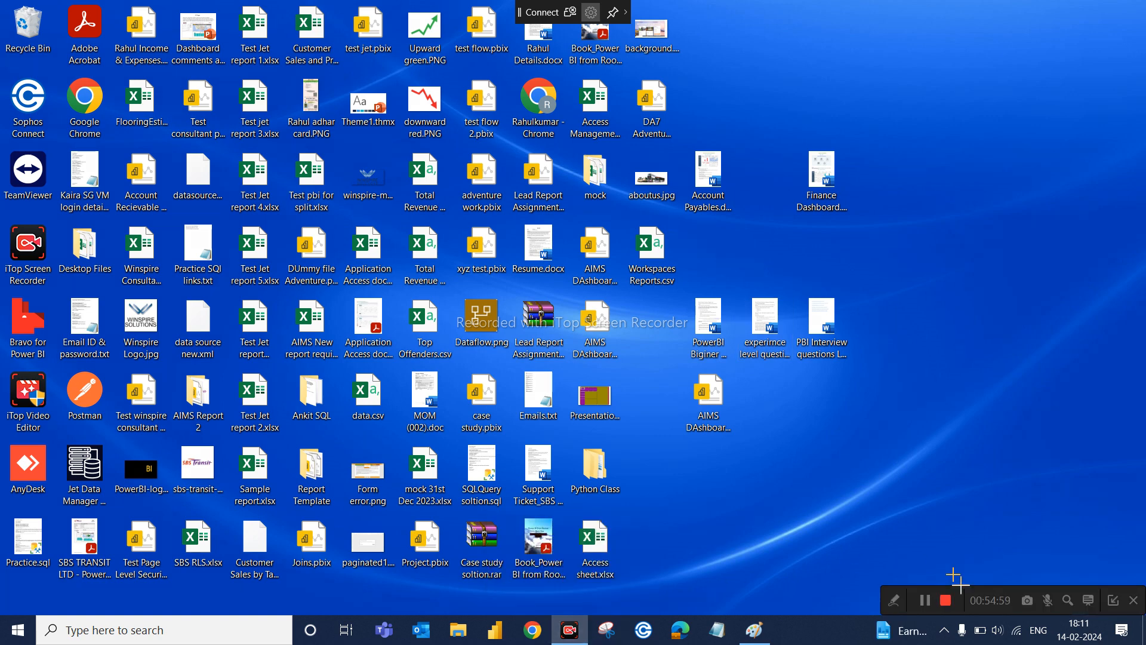